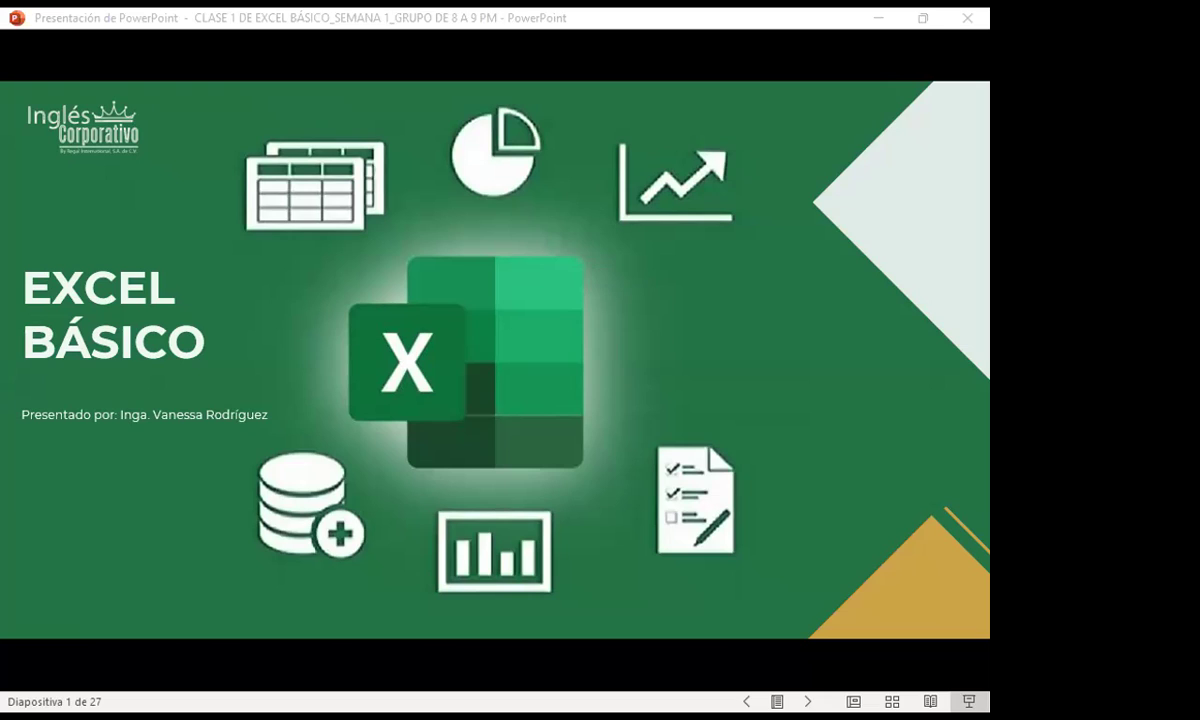
Focus the slideshow window showing the 'EXCEL BÁSICO' title slide, slide 1 of 27
{"action": "left_click", "coordinate": [880, 376]}
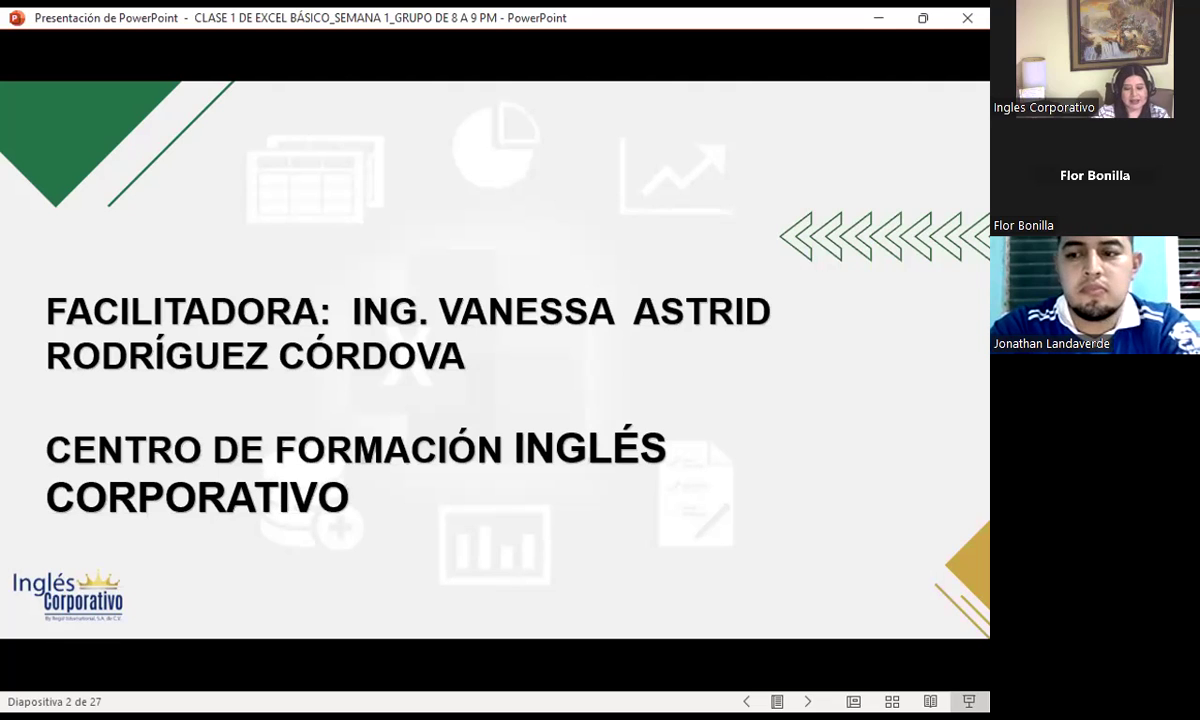
Advance the slideshow to the Normas de Convivencia slide
{"action": "key", "text": "Right"}
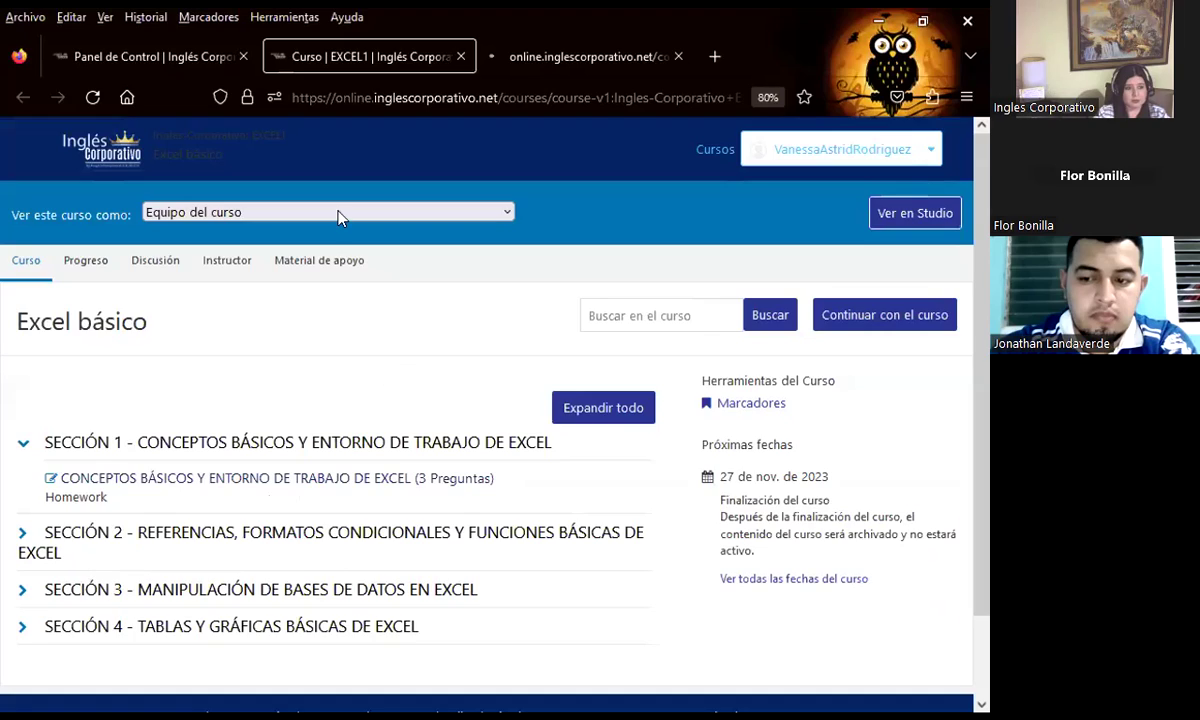
Open the Excel básico course from the dashboard and re-expand Sección 1 to show its homework
{"action": "left_click", "coordinate": [153, 56]}
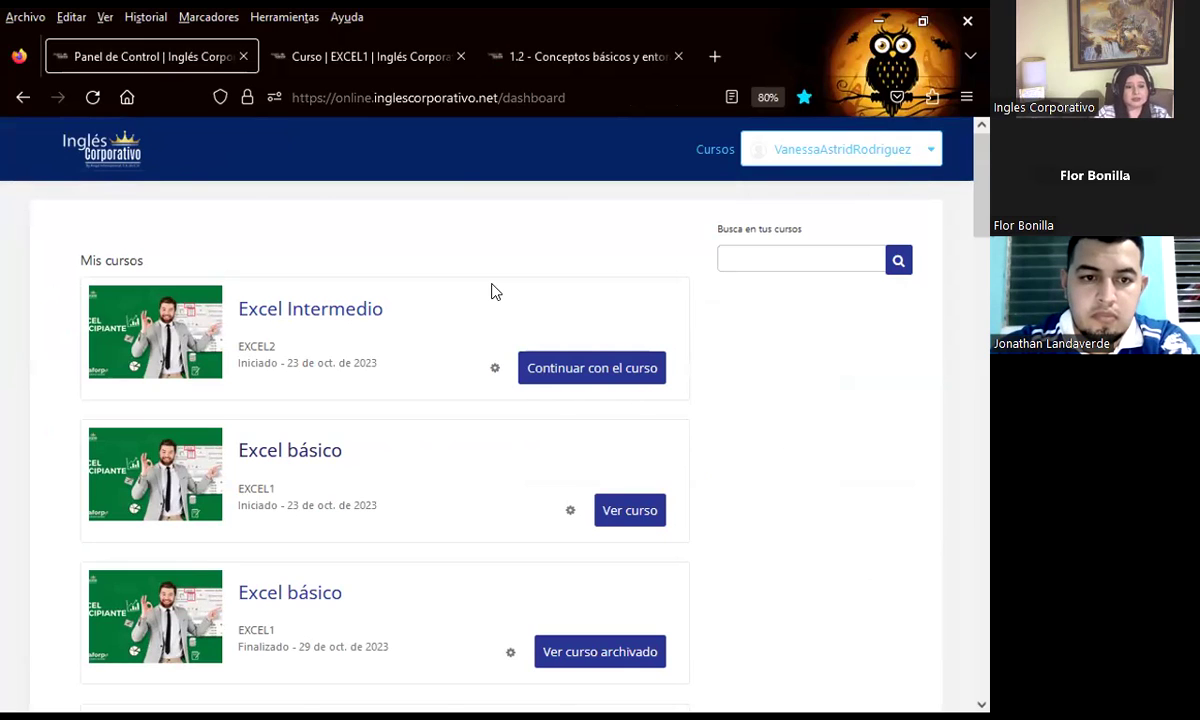
{"action": "scroll", "coordinate": [480, 295], "scroll_direction": "down", "scroll_amount": 3}
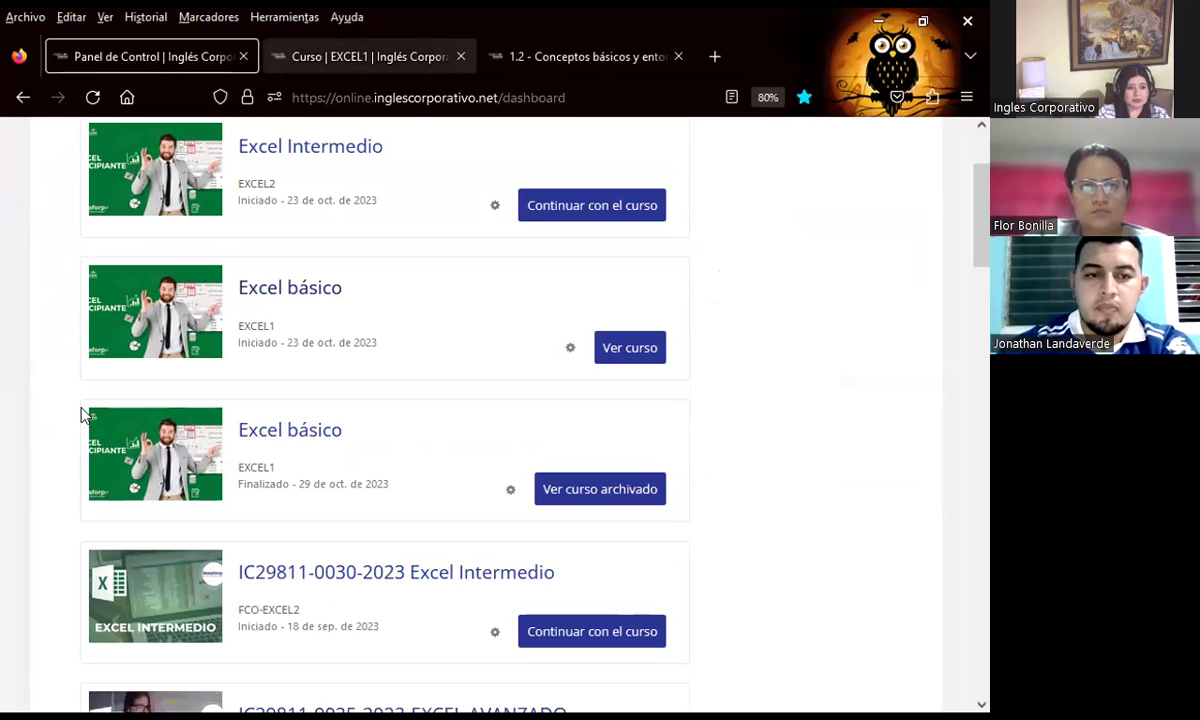
{"action": "left_click", "coordinate": [340, 438]}
{"action": "scroll", "coordinate": [517, 503], "scroll_direction": "down", "scroll_amount": 1}
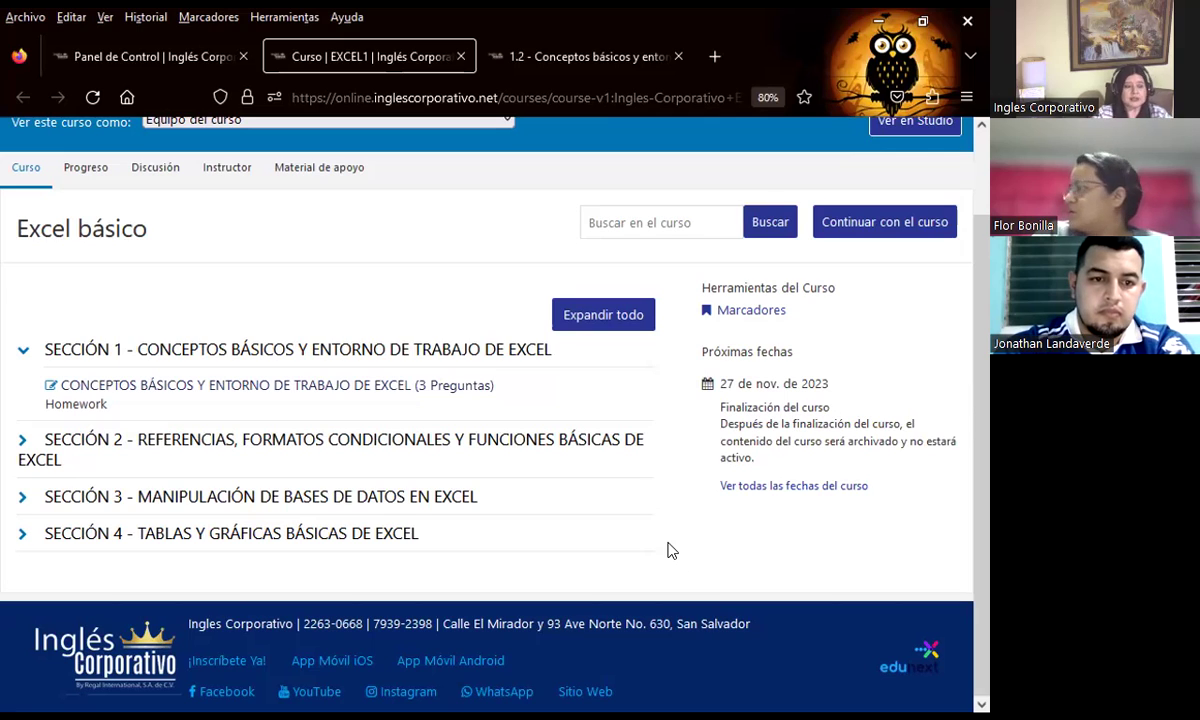
{"action": "left_click", "coordinate": [25, 355]}
{"action": "left_click", "coordinate": [21, 405]}
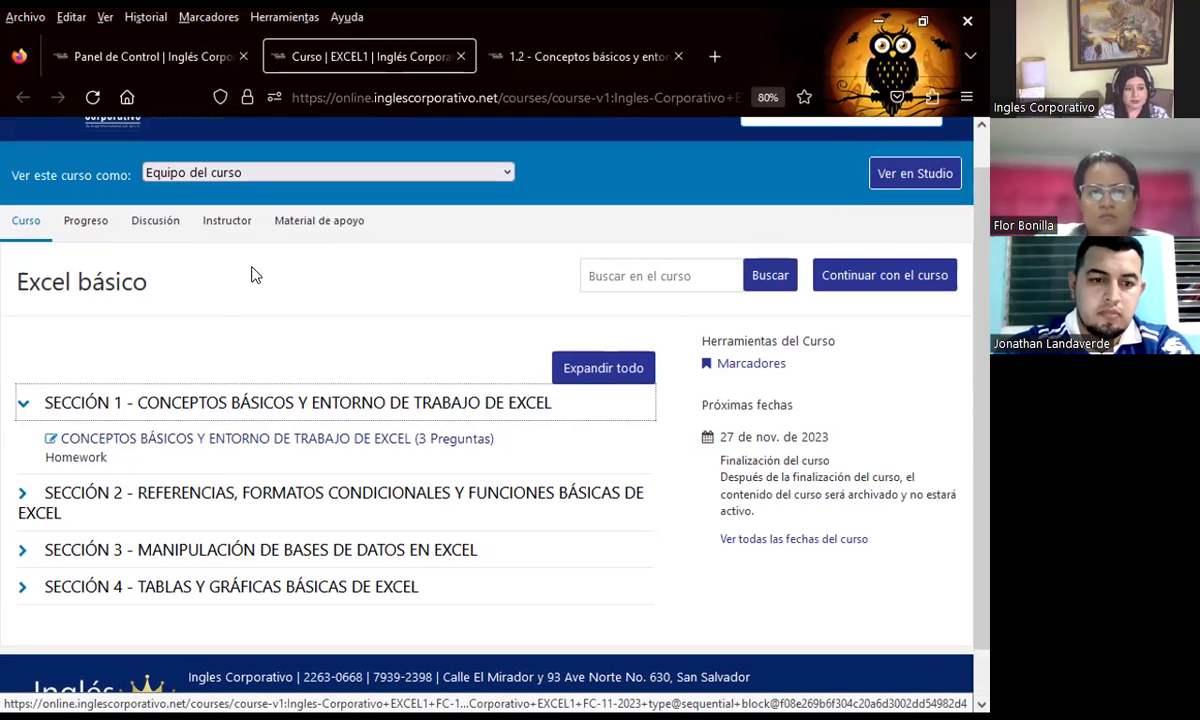
Open Sección 1's homework in a new tab and move the 1.2 Conceptos básicos tab into third place
{"action": "middle_click", "coordinate": [215, 445]}
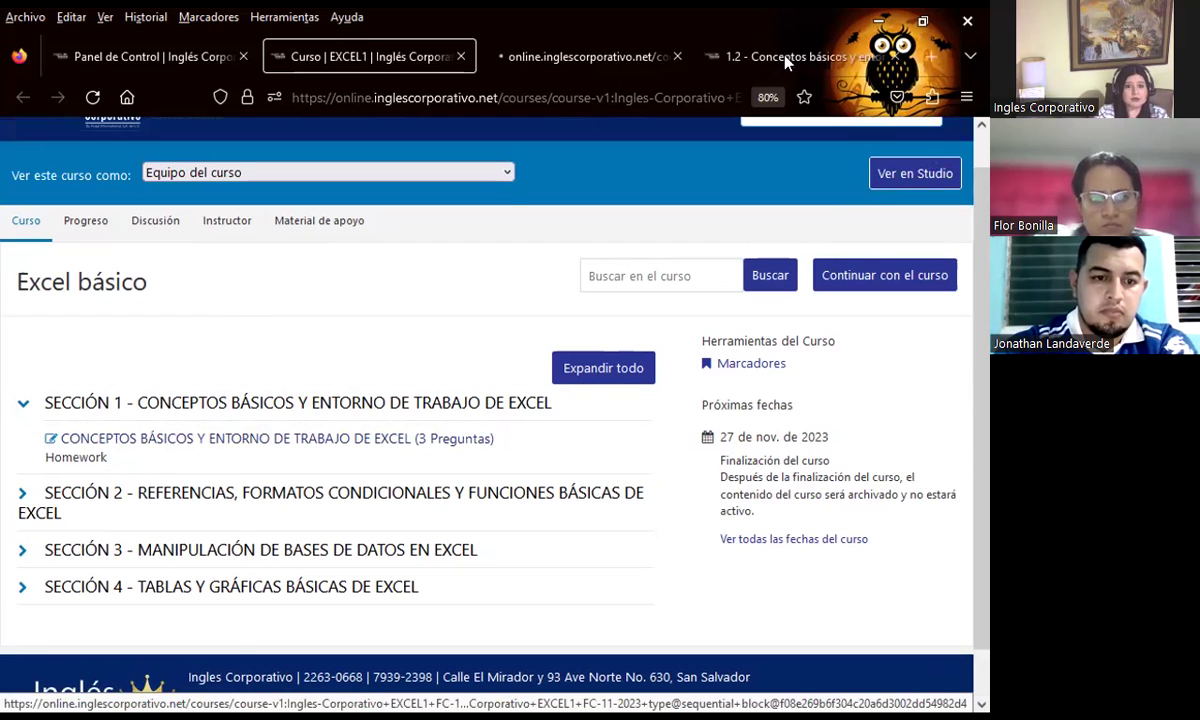
{"action": "left_click", "coordinate": [812, 57]}
{"action": "left_click_drag", "start_coordinate": [812, 57], "coordinate": [575, 57]}
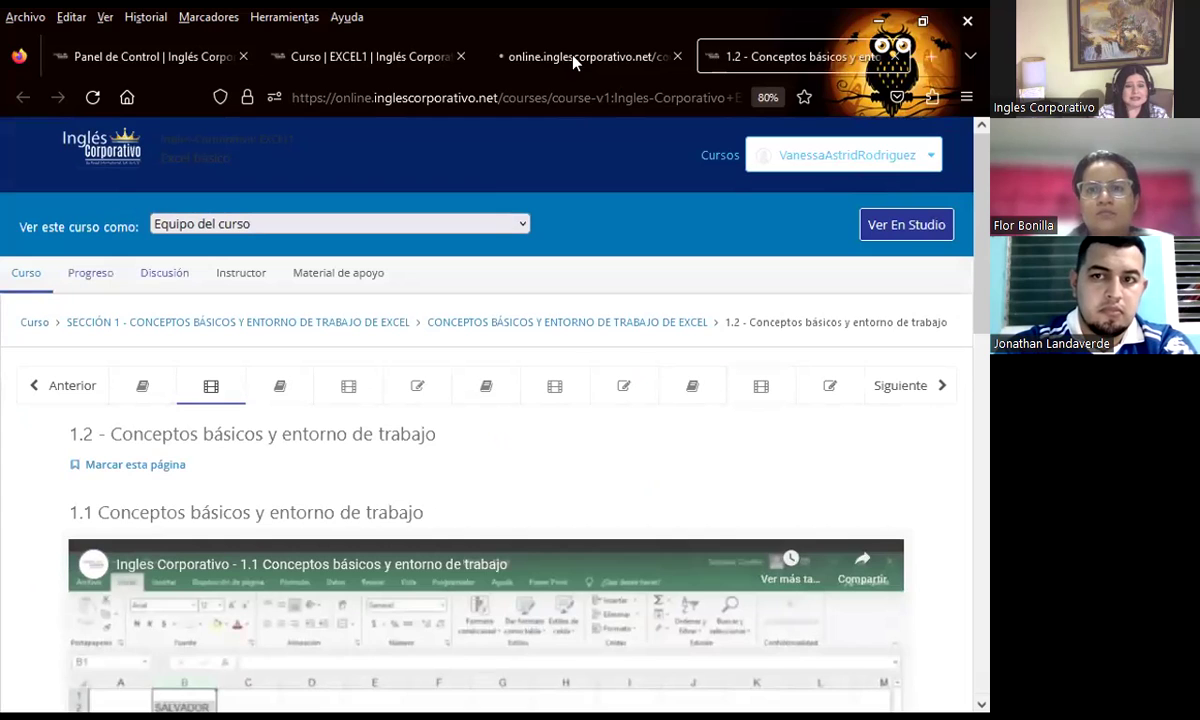
{"action": "scroll", "coordinate": [565, 477], "scroll_direction": "down", "scroll_amount": 3}
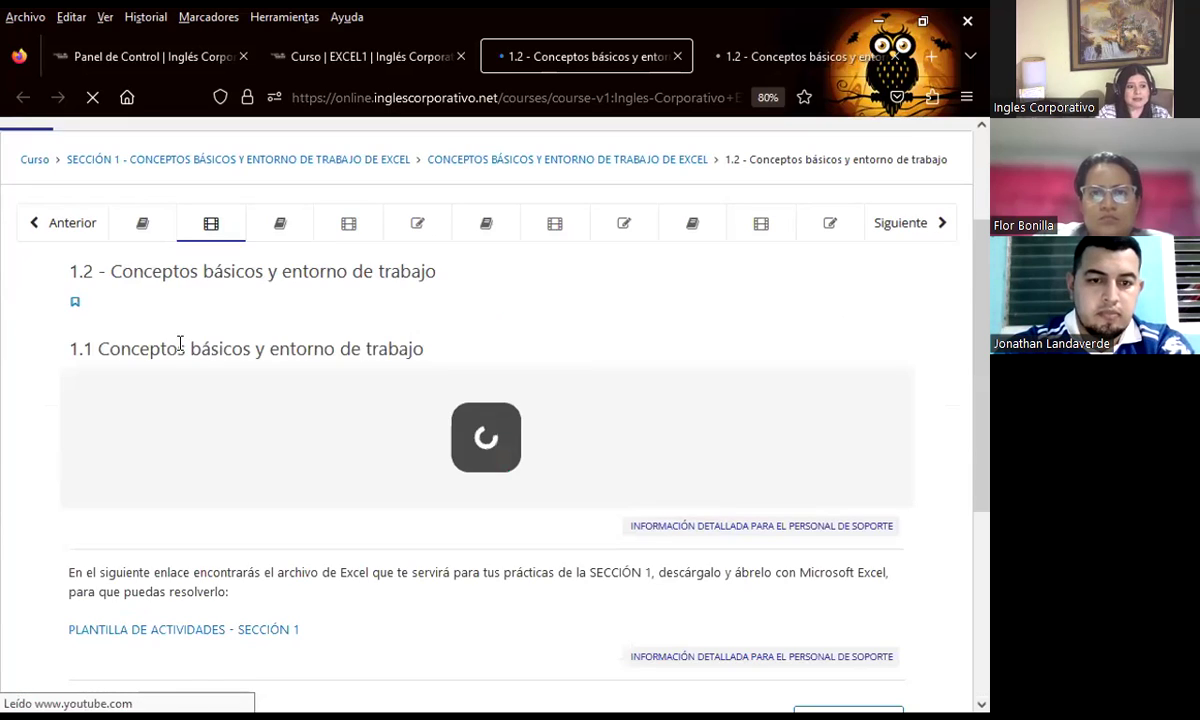
{"action": "left_click", "coordinate": [141, 236]}
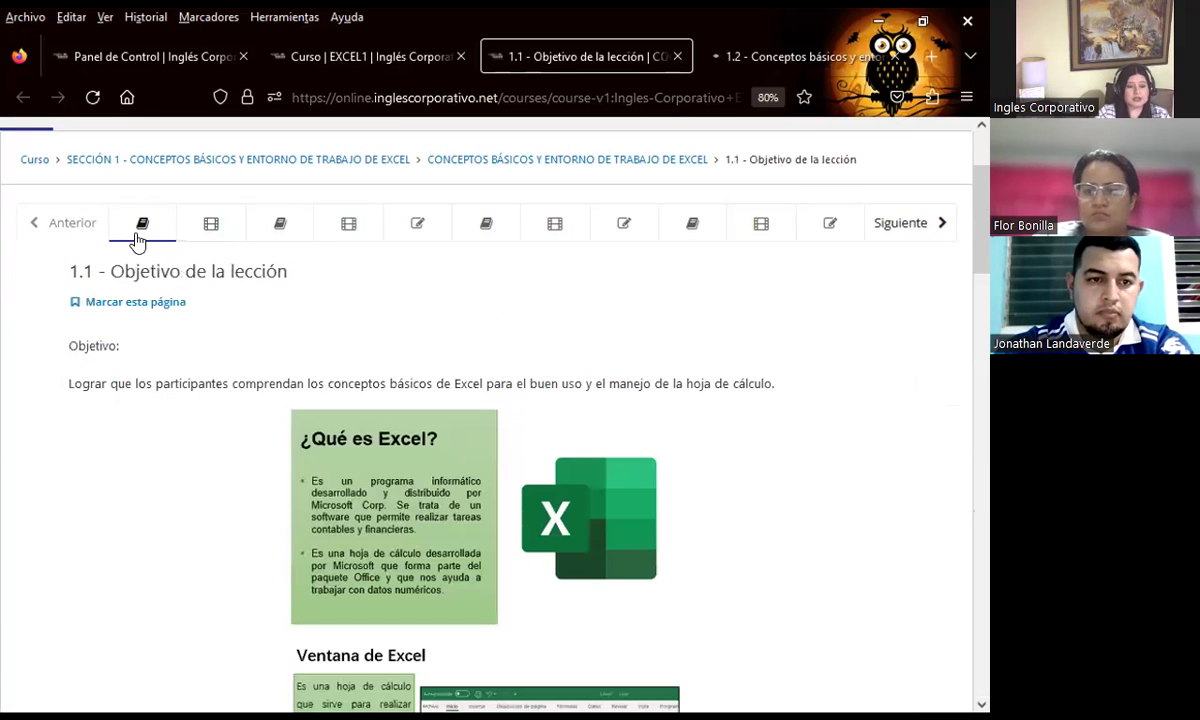
{"action": "left_click", "coordinate": [211, 230]}
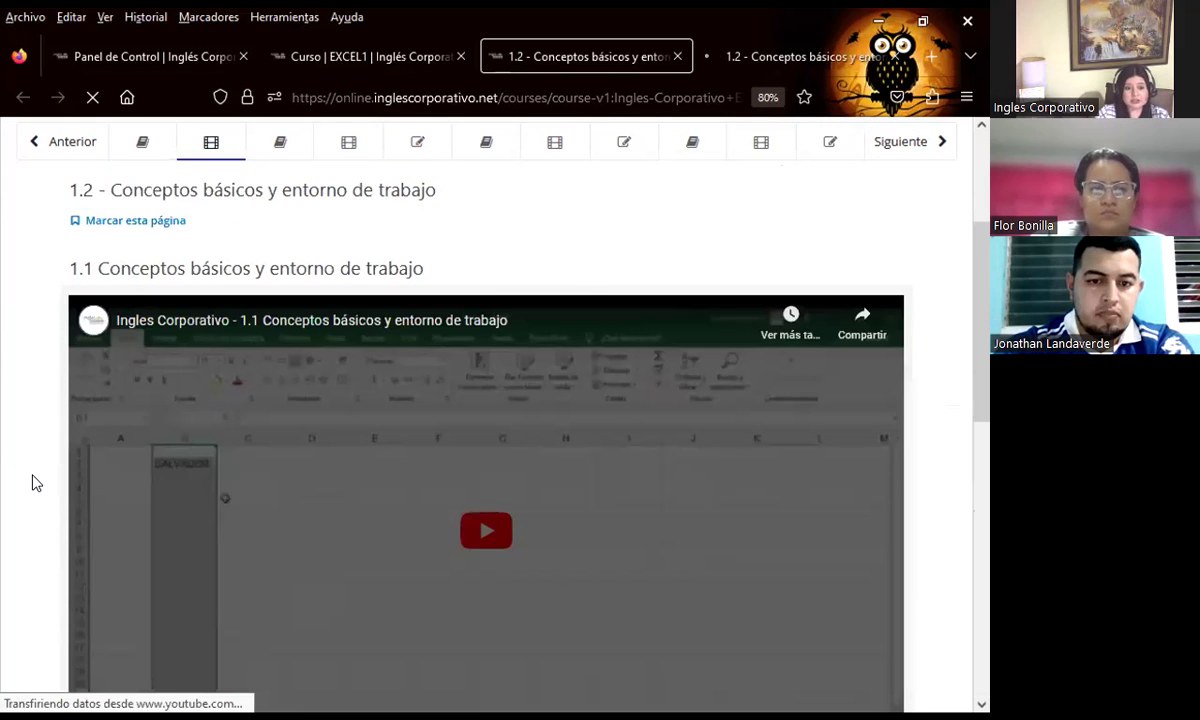
{"action": "scroll", "coordinate": [33, 483], "scroll_direction": "down", "scroll_amount": 2}
{"action": "scroll", "coordinate": [33, 483], "scroll_direction": "down", "scroll_amount": 1}
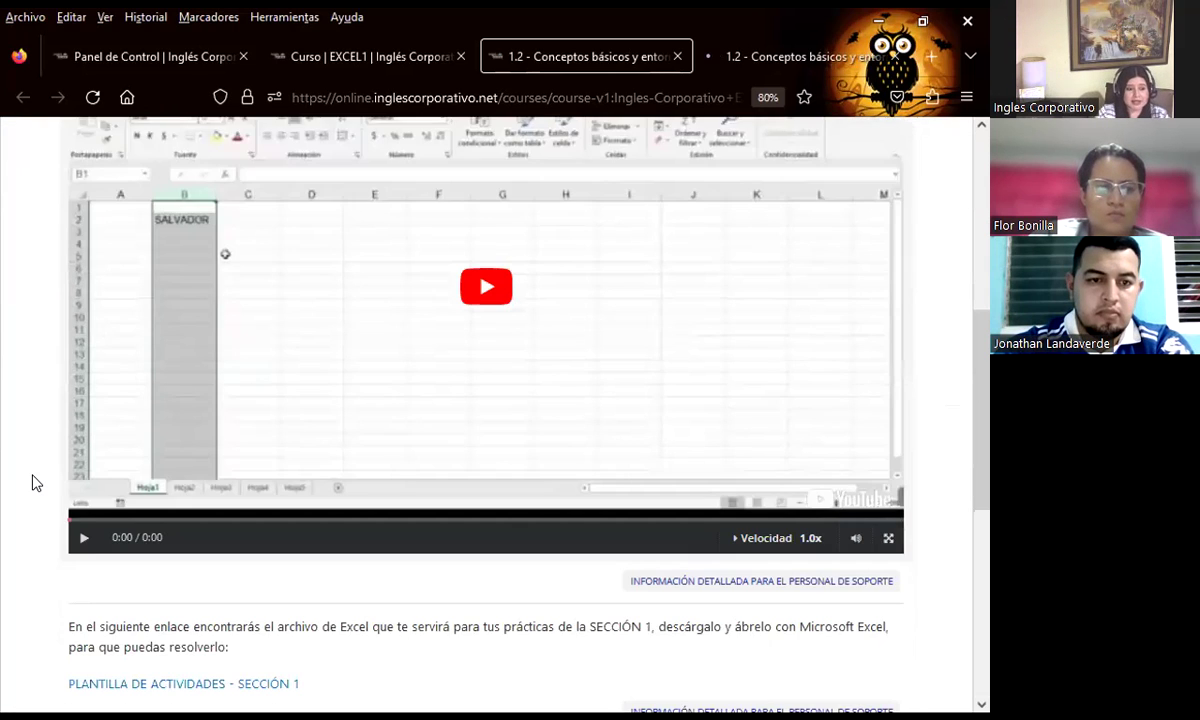
{"action": "scroll", "coordinate": [104, 415], "scroll_direction": "down", "scroll_amount": 2}
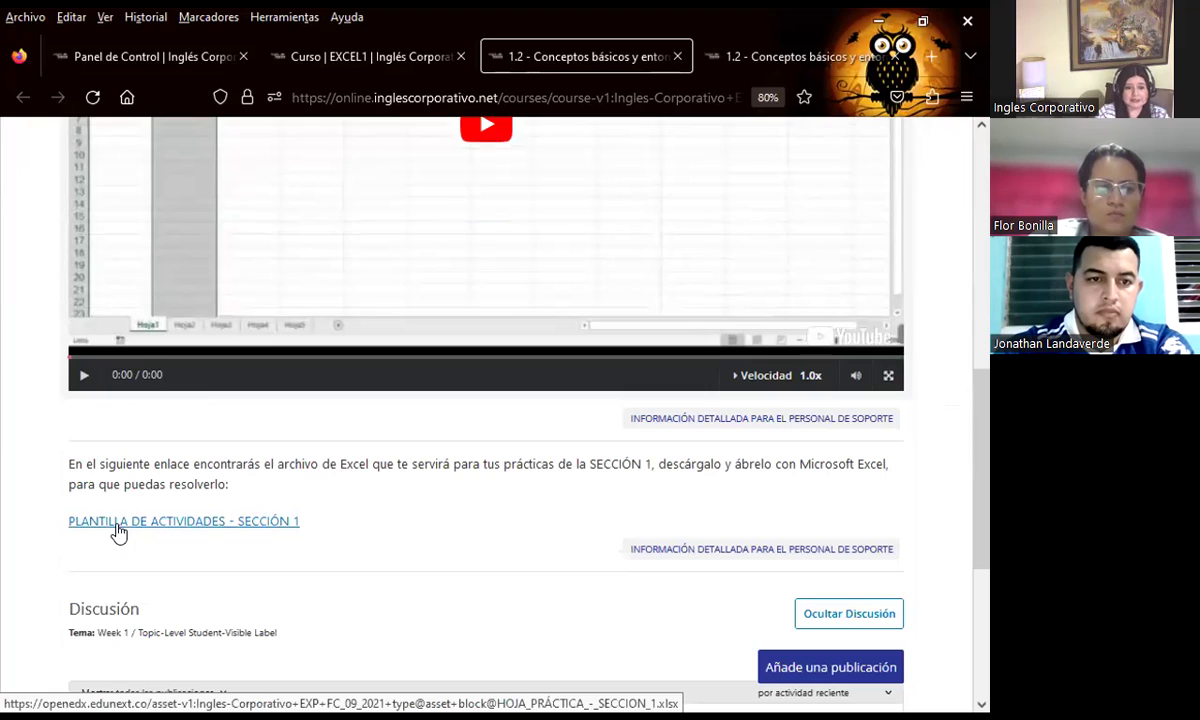
{"action": "scroll", "coordinate": [6, 424], "scroll_direction": "up", "scroll_amount": 2}
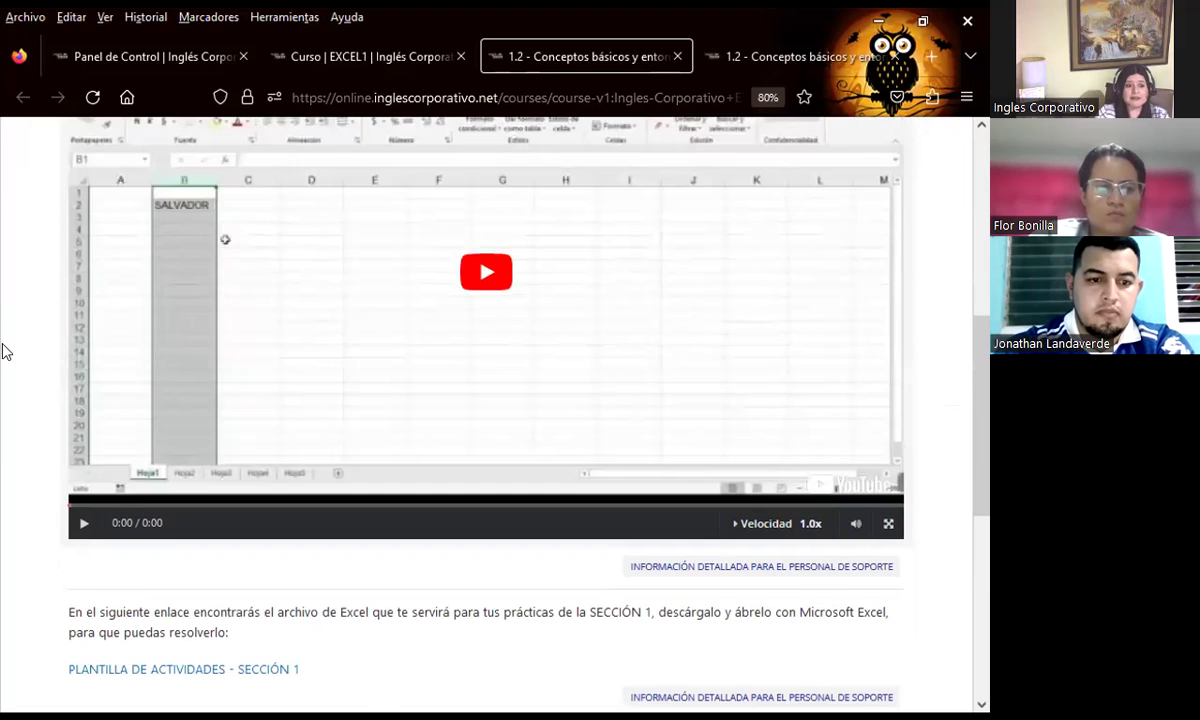
{"action": "scroll", "coordinate": [267, 399], "scroll_direction": "up", "scroll_amount": 1}
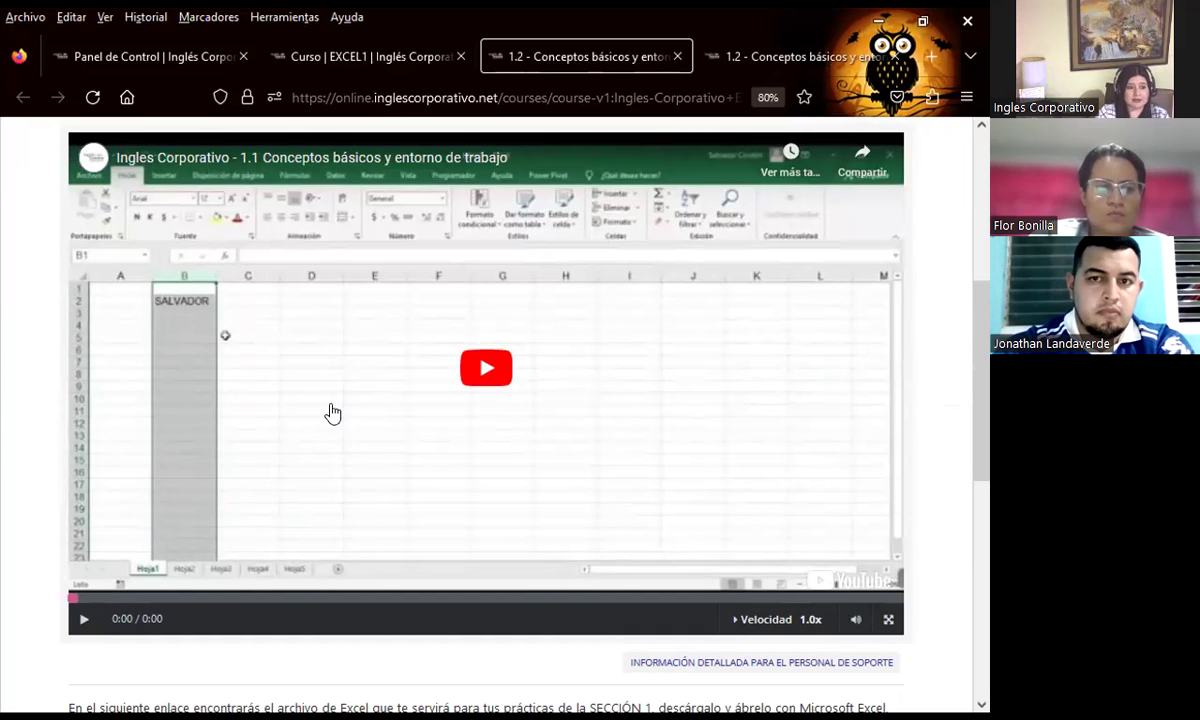
{"action": "scroll", "coordinate": [60, 575], "scroll_direction": "down", "scroll_amount": 2}
{"action": "scroll", "coordinate": [140, 525], "scroll_direction": "down", "scroll_amount": 1}
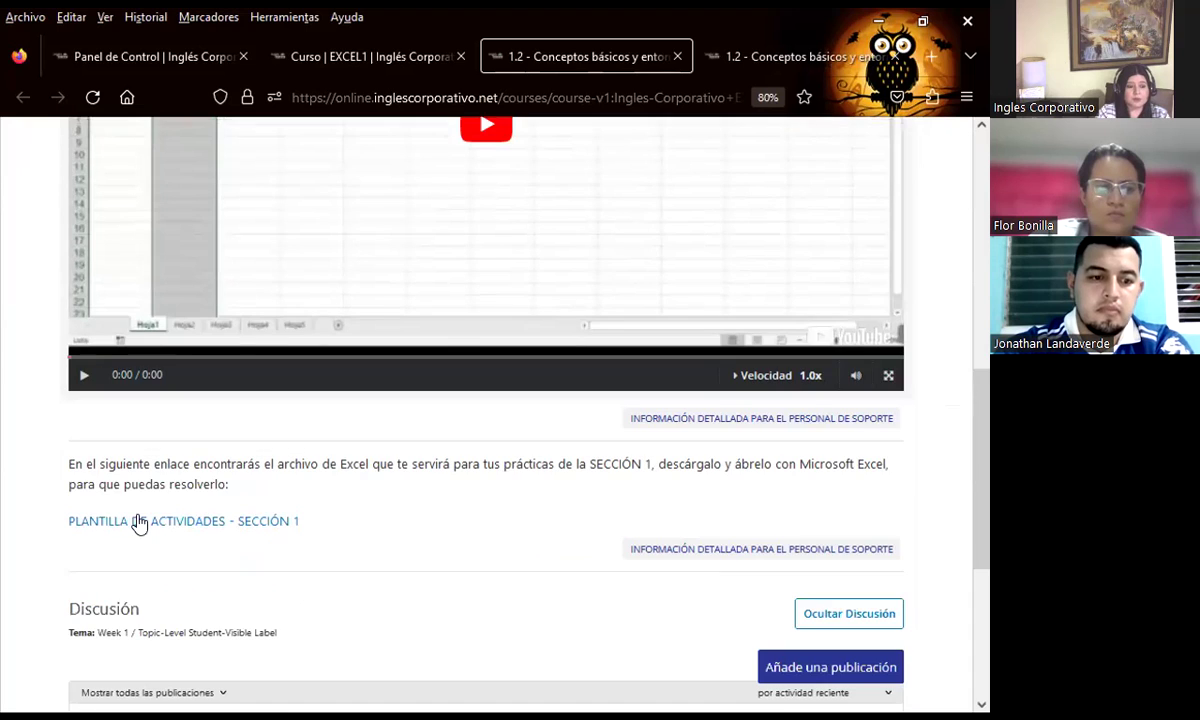
{"action": "scroll", "coordinate": [16, 474], "scroll_direction": "up", "scroll_amount": 2}
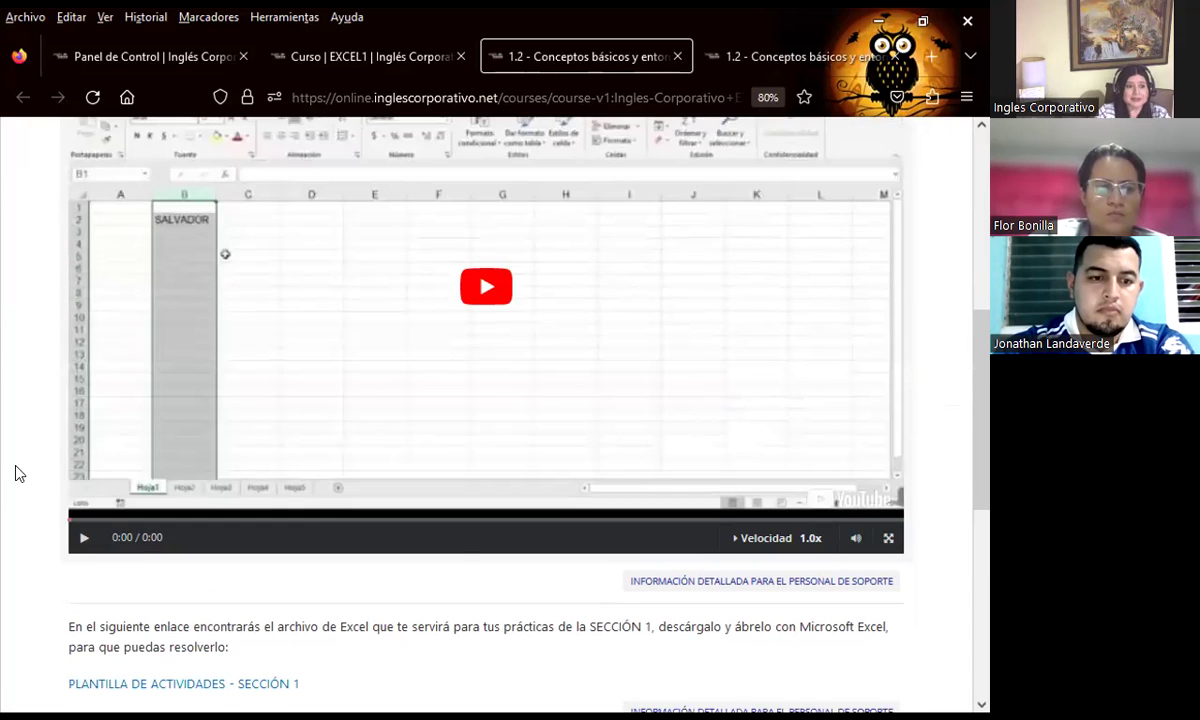
{"action": "scroll", "coordinate": [29, 442], "scroll_direction": "up", "scroll_amount": 2}
{"action": "scroll", "coordinate": [40, 448], "scroll_direction": "down", "scroll_amount": 2}
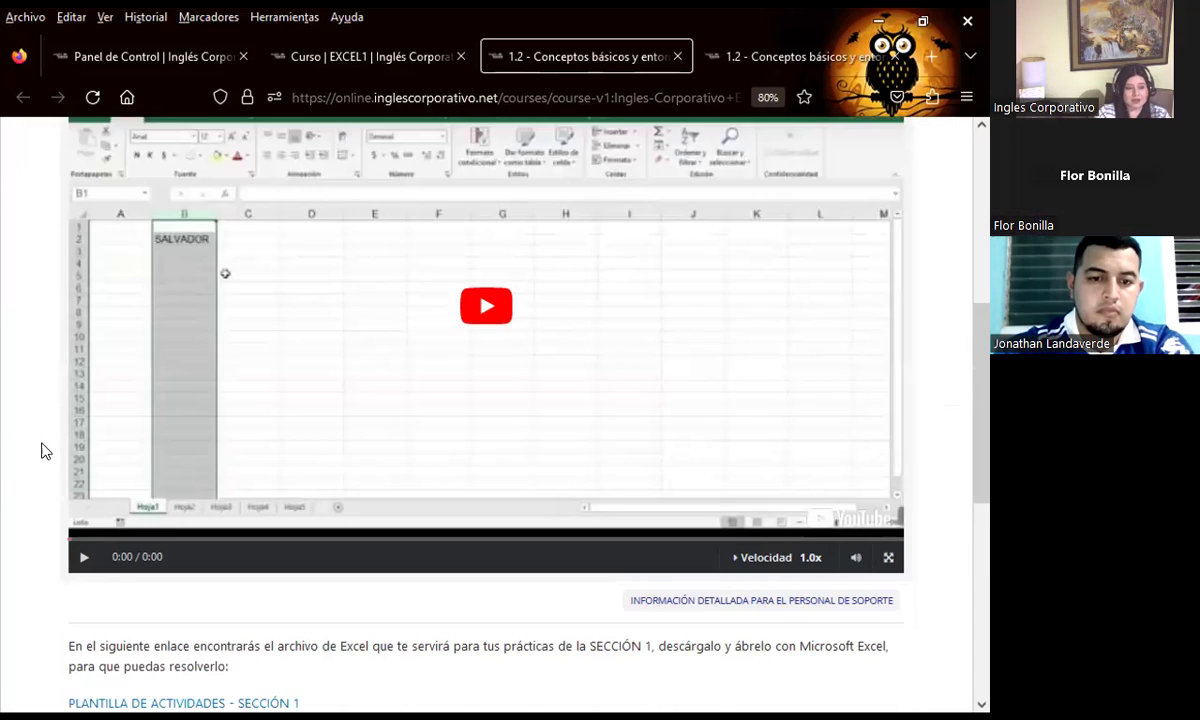
{"action": "scroll", "coordinate": [41, 451], "scroll_direction": "down", "scroll_amount": 3}
{"action": "scroll", "coordinate": [266, 470], "scroll_direction": "down", "scroll_amount": 2}
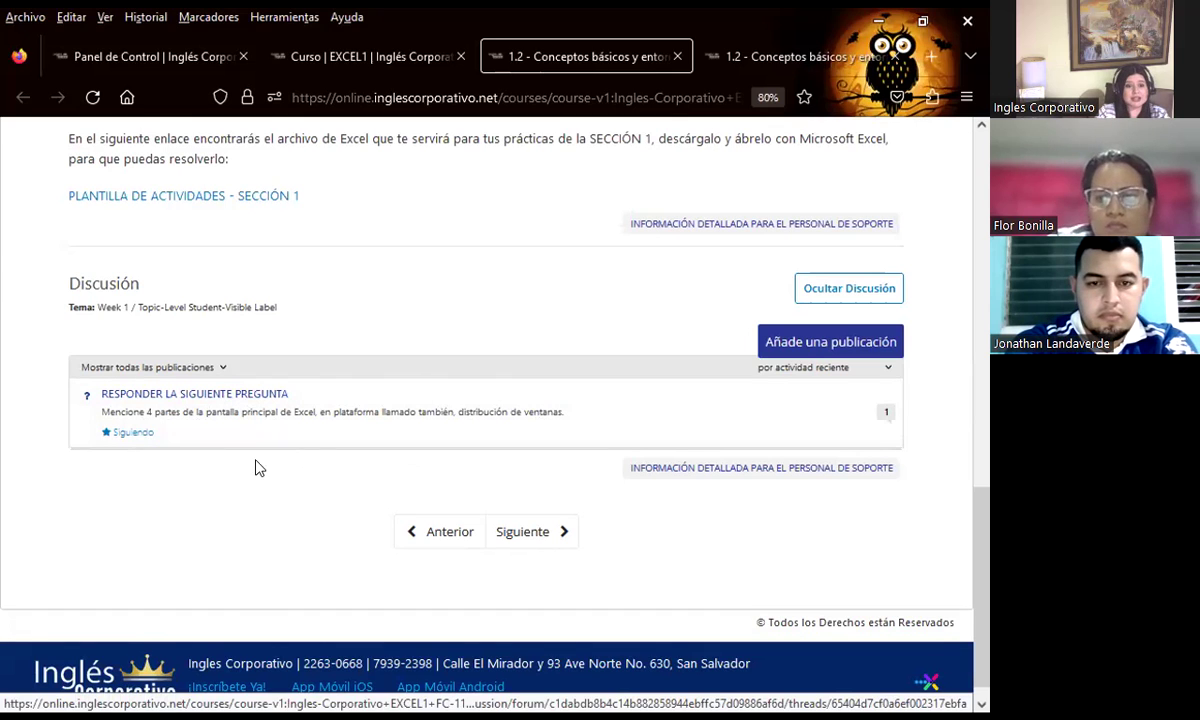
Open the 'RESPONDER LA SIGUIENTE PREGUNTA' thread and start an empty reply beneath it
{"action": "left_click", "coordinate": [180, 400]}
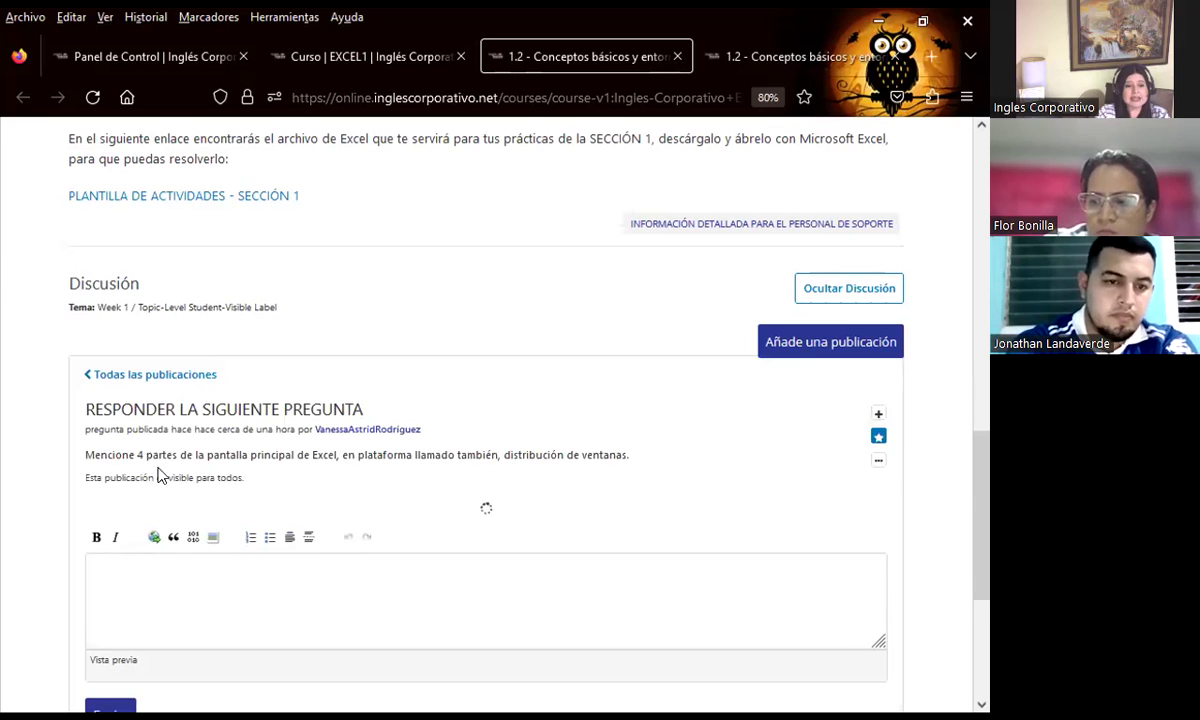
{"action": "scroll", "coordinate": [32, 495], "scroll_direction": "down", "scroll_amount": 3}
{"action": "left_click", "coordinate": [126, 391]}
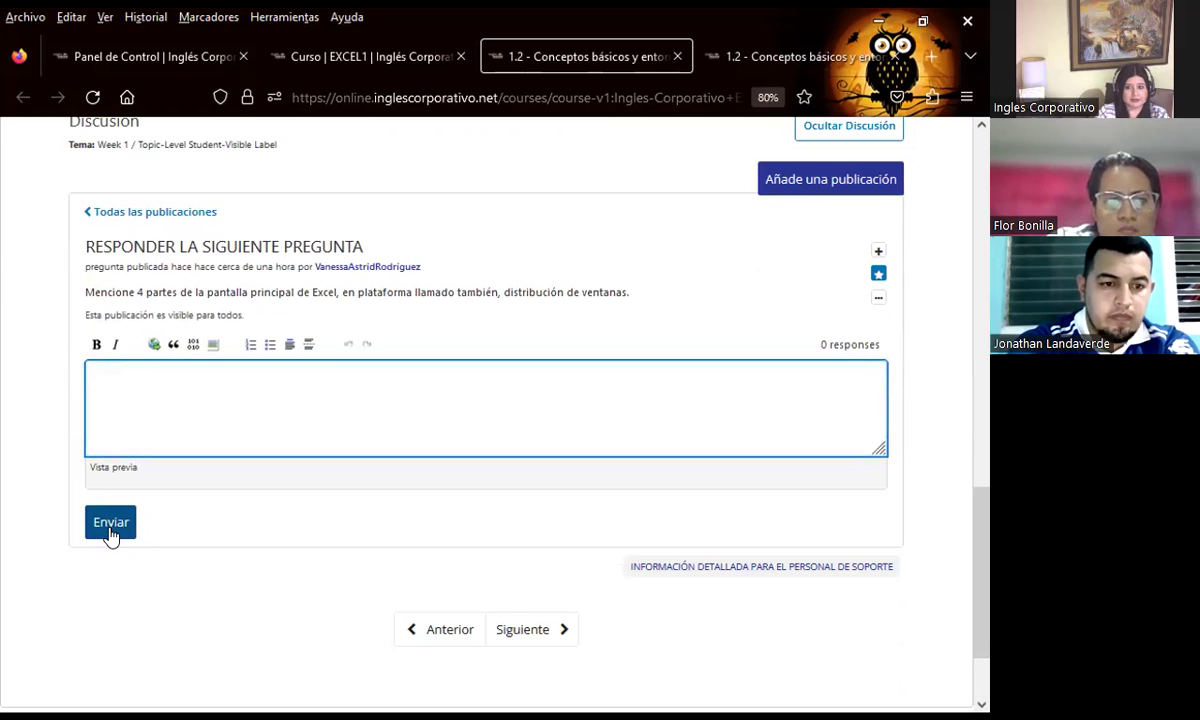
{"action": "scroll", "coordinate": [26, 380], "scroll_direction": "up", "scroll_amount": 3}
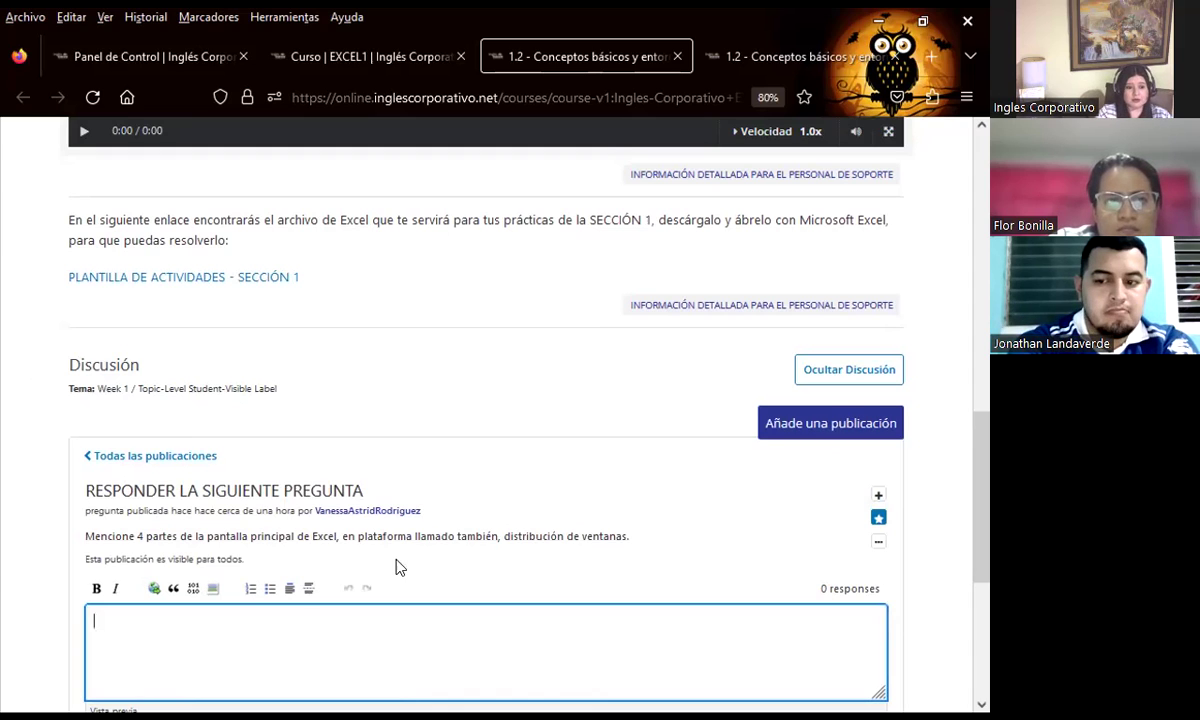
{"action": "scroll", "coordinate": [396, 568], "scroll_direction": "down", "scroll_amount": 2}
{"action": "scroll", "coordinate": [90, 520], "scroll_direction": "down", "scroll_amount": 3}
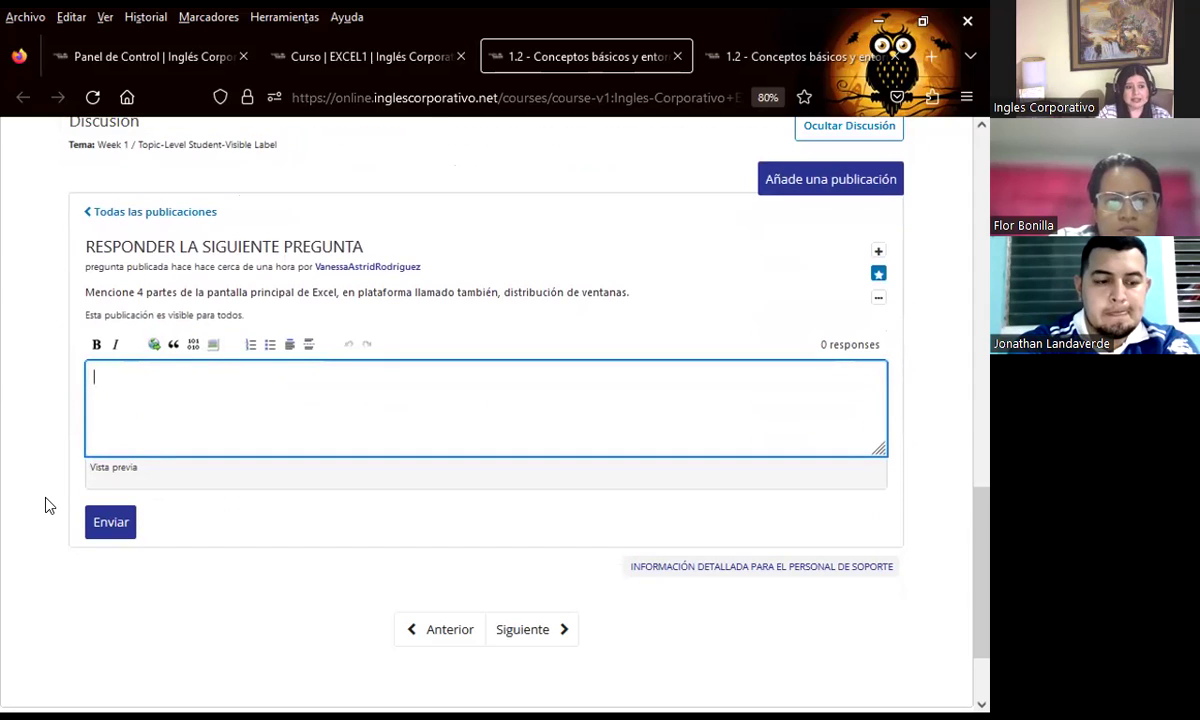
Step from the 1.1 Objetivo unit to lesson 1.2 Conceptos básicos y entorno de trabajo
{"action": "scroll", "coordinate": [325, 512], "scroll_direction": "up", "scroll_amount": 6}
{"action": "scroll", "coordinate": [325, 512], "scroll_direction": "up", "scroll_amount": 3}
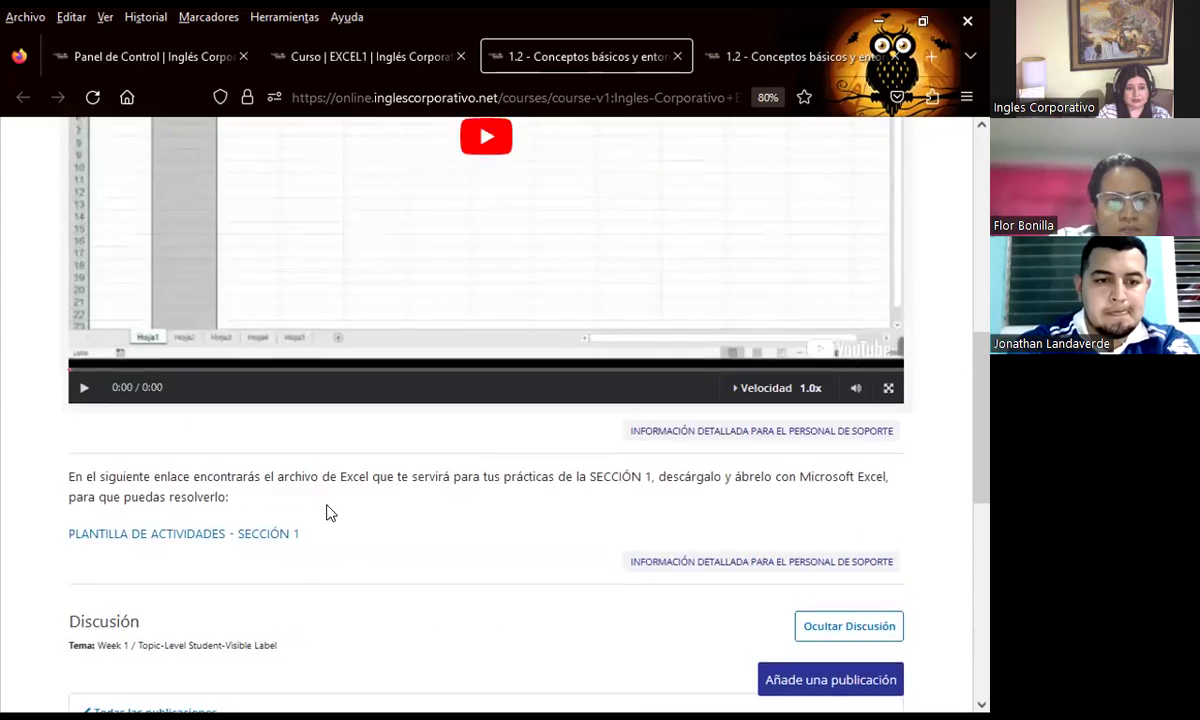
{"action": "scroll", "coordinate": [238, 503], "scroll_direction": "up", "scroll_amount": 4}
{"action": "scroll", "coordinate": [238, 501], "scroll_direction": "up", "scroll_amount": 3}
{"action": "scroll", "coordinate": [240, 500], "scroll_direction": "up", "scroll_amount": 3}
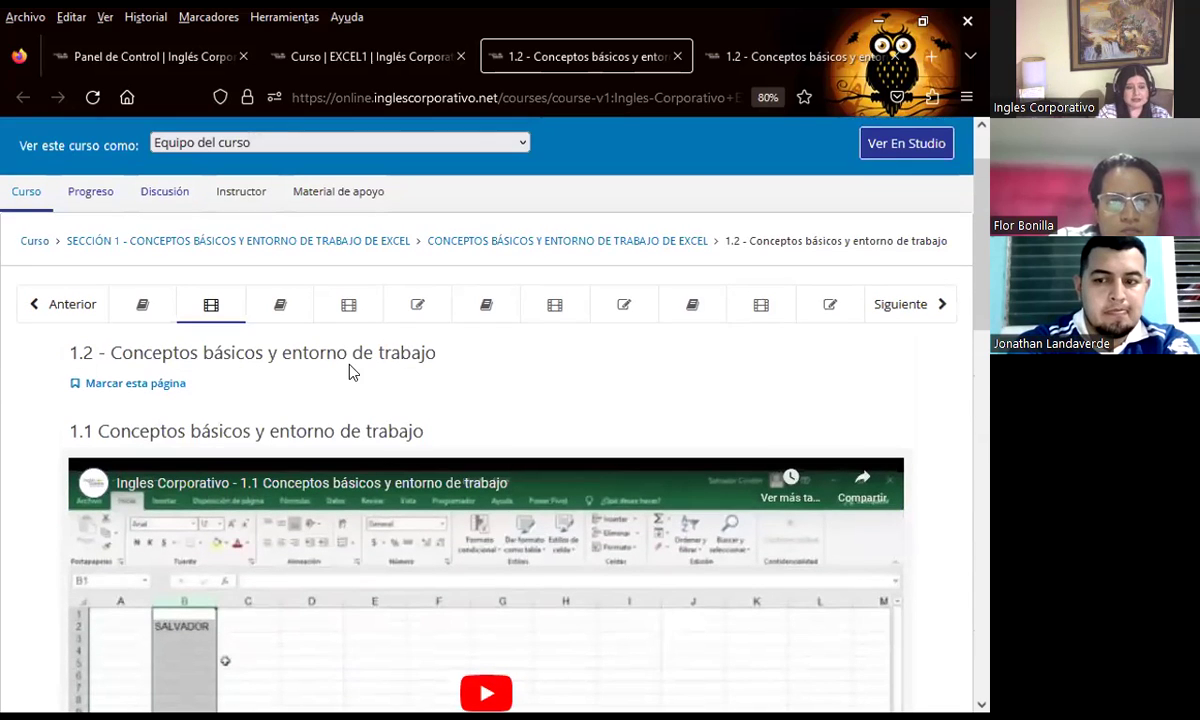
{"action": "left_click", "coordinate": [143, 306]}
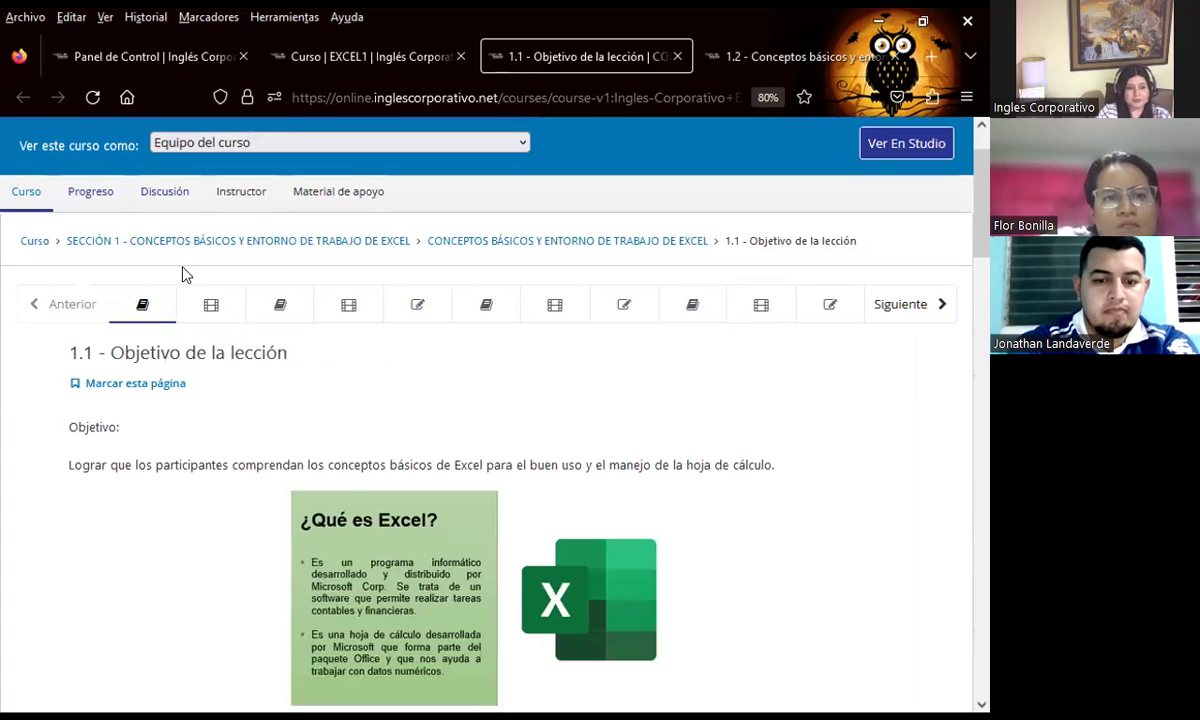
{"action": "left_click", "coordinate": [208, 307]}
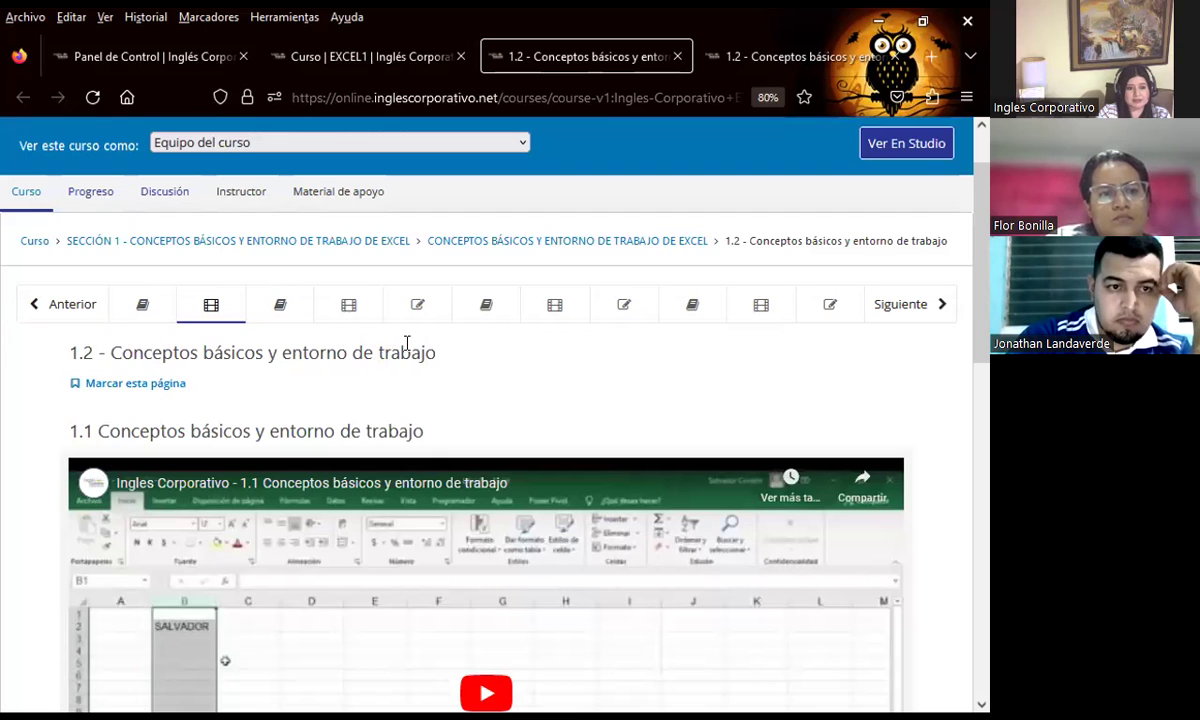
Review the 1.5 Laboratorio quiz questions, then return to the 'Curso | EXCEL1' outline tab
{"action": "left_click", "coordinate": [417, 312]}
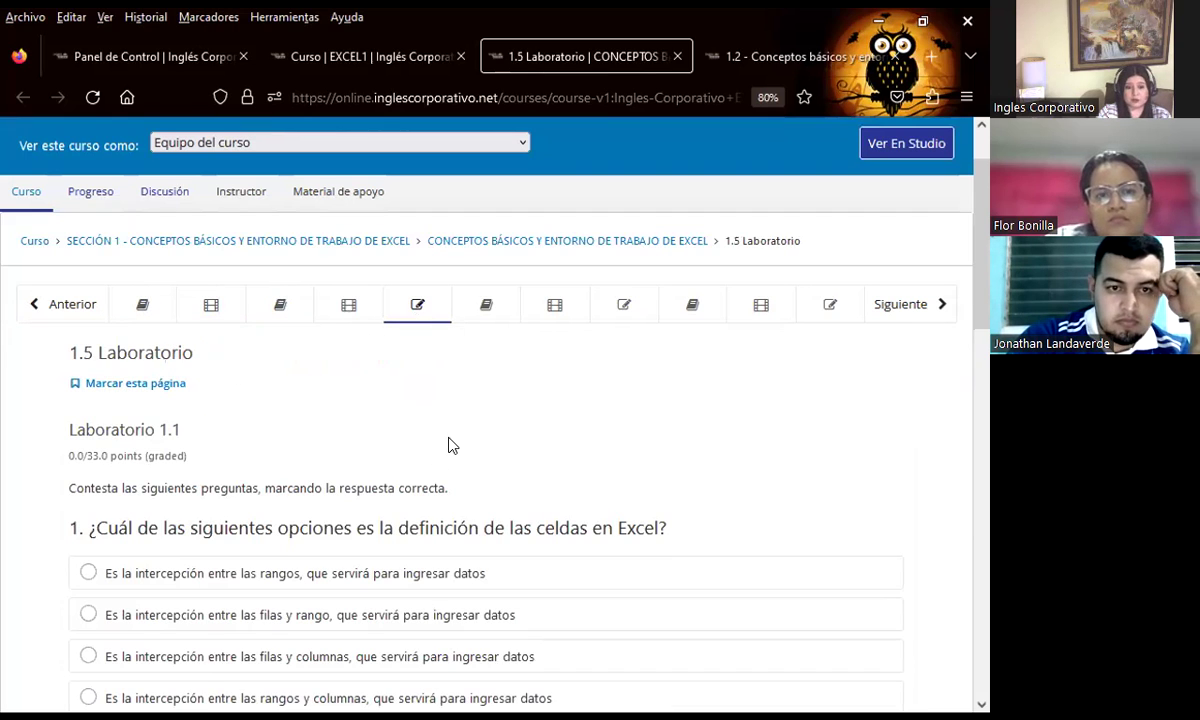
{"action": "scroll", "coordinate": [430, 446], "scroll_direction": "down", "scroll_amount": 3}
{"action": "scroll", "coordinate": [3, 440], "scroll_direction": "down", "scroll_amount": 1}
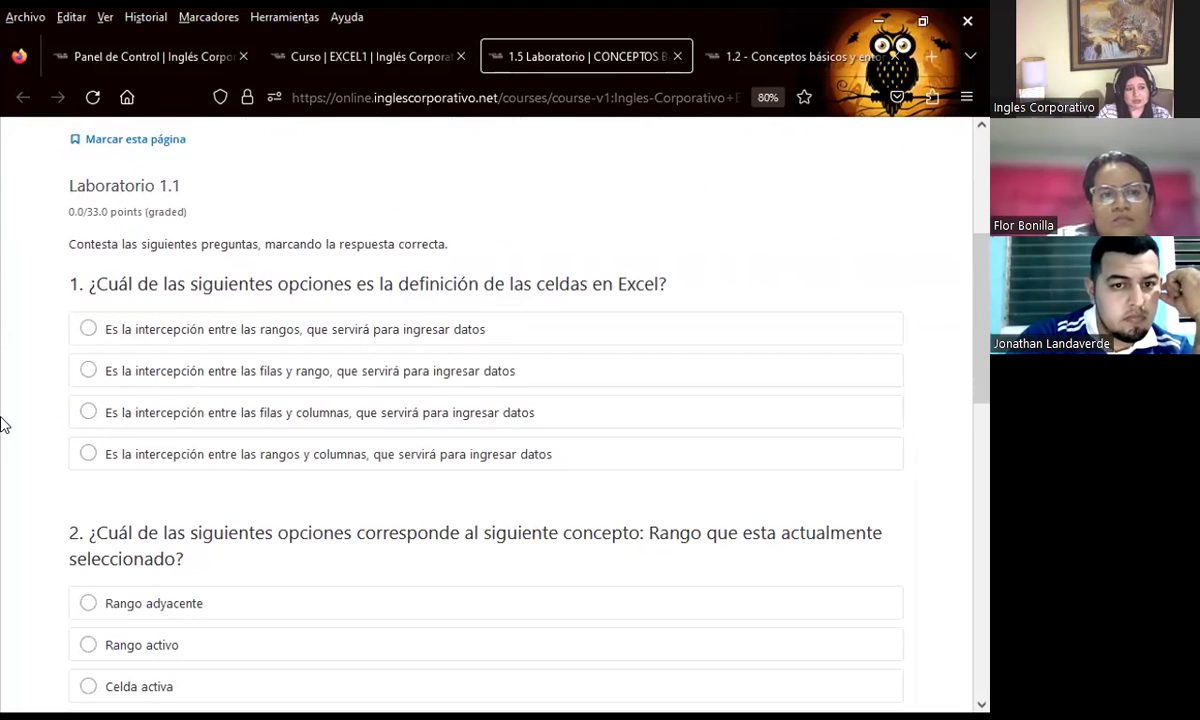
{"action": "scroll", "coordinate": [3, 425], "scroll_direction": "down", "scroll_amount": 5}
{"action": "scroll", "coordinate": [3, 423], "scroll_direction": "down", "scroll_amount": 4}
{"action": "scroll", "coordinate": [3, 450], "scroll_direction": "down", "scroll_amount": 2}
{"action": "scroll", "coordinate": [3, 469], "scroll_direction": "down", "scroll_amount": 3}
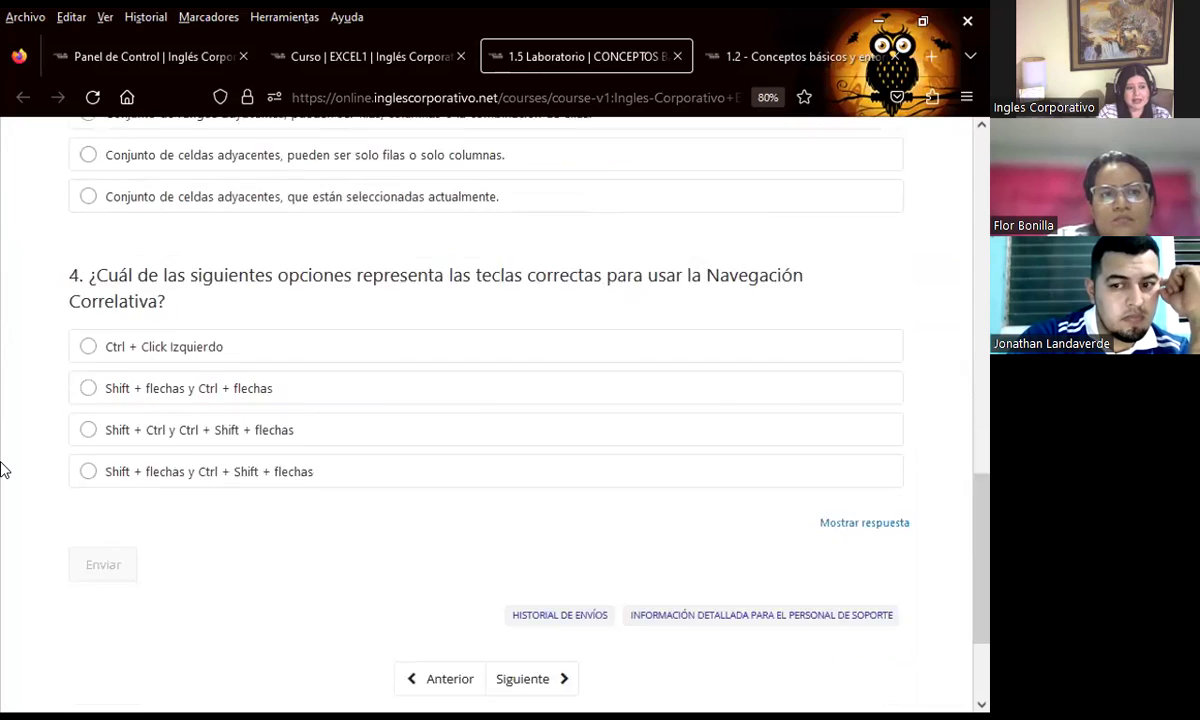
{"action": "scroll", "coordinate": [3, 469], "scroll_direction": "down", "scroll_amount": 2}
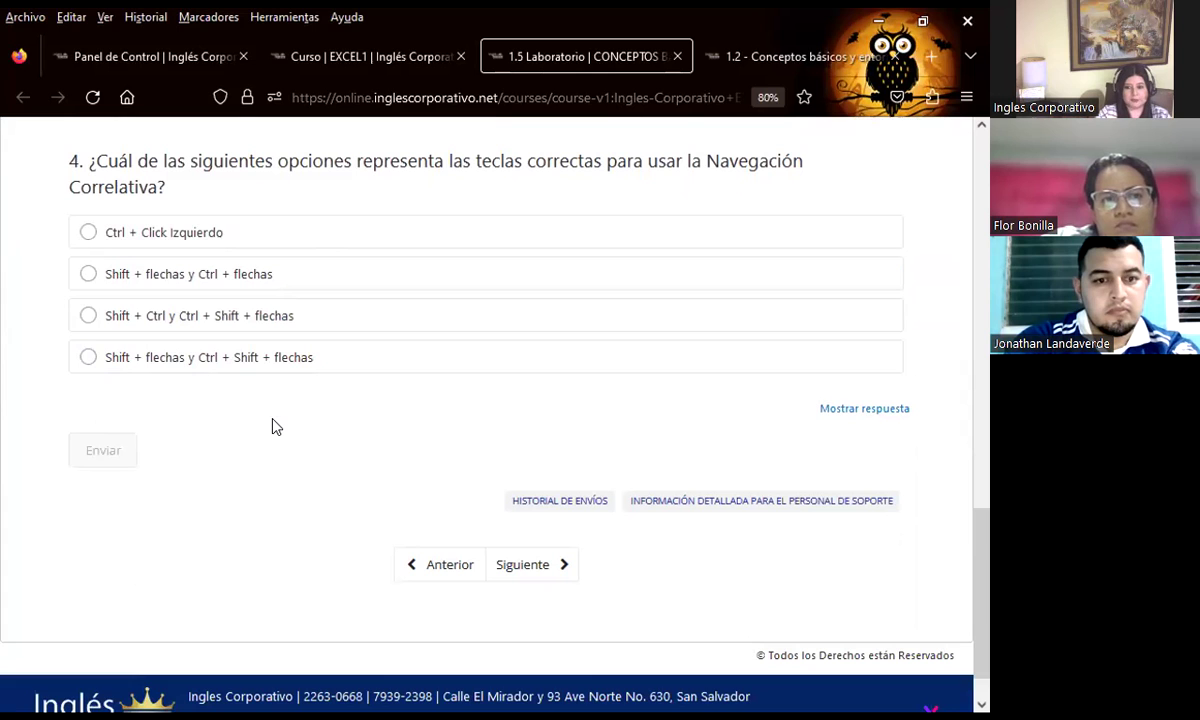
{"action": "scroll", "coordinate": [260, 497], "scroll_direction": "up", "scroll_amount": 5}
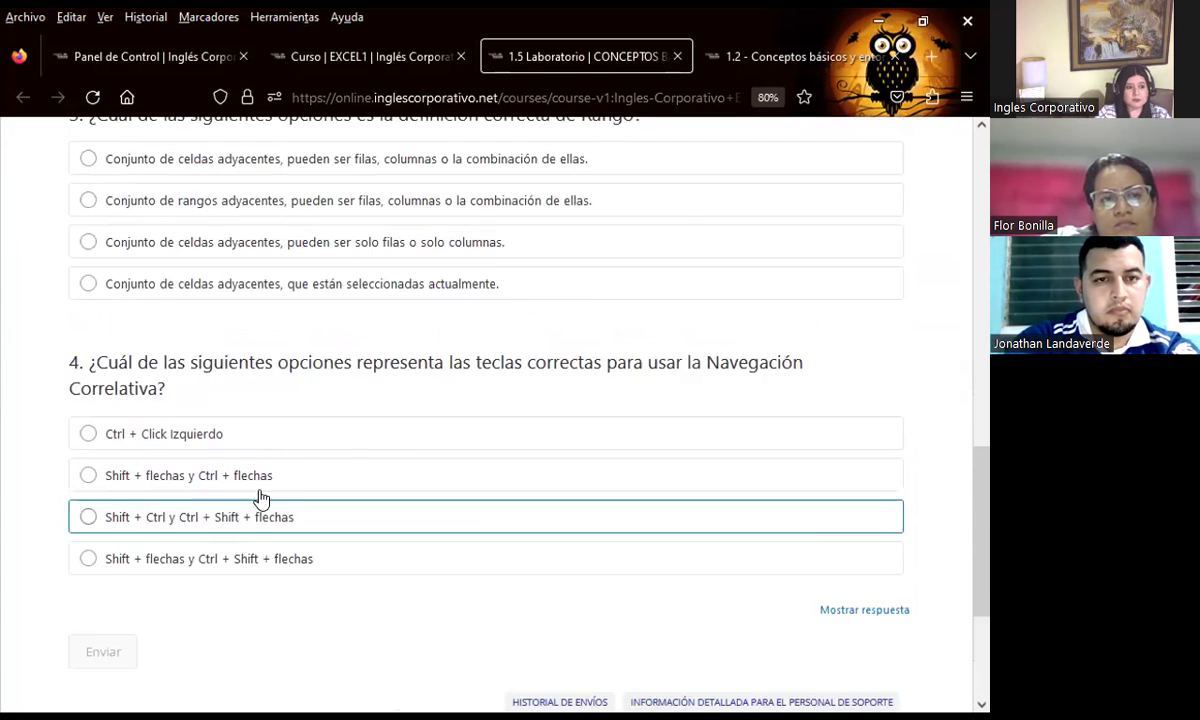
{"action": "scroll", "coordinate": [260, 497], "scroll_direction": "up", "scroll_amount": 7}
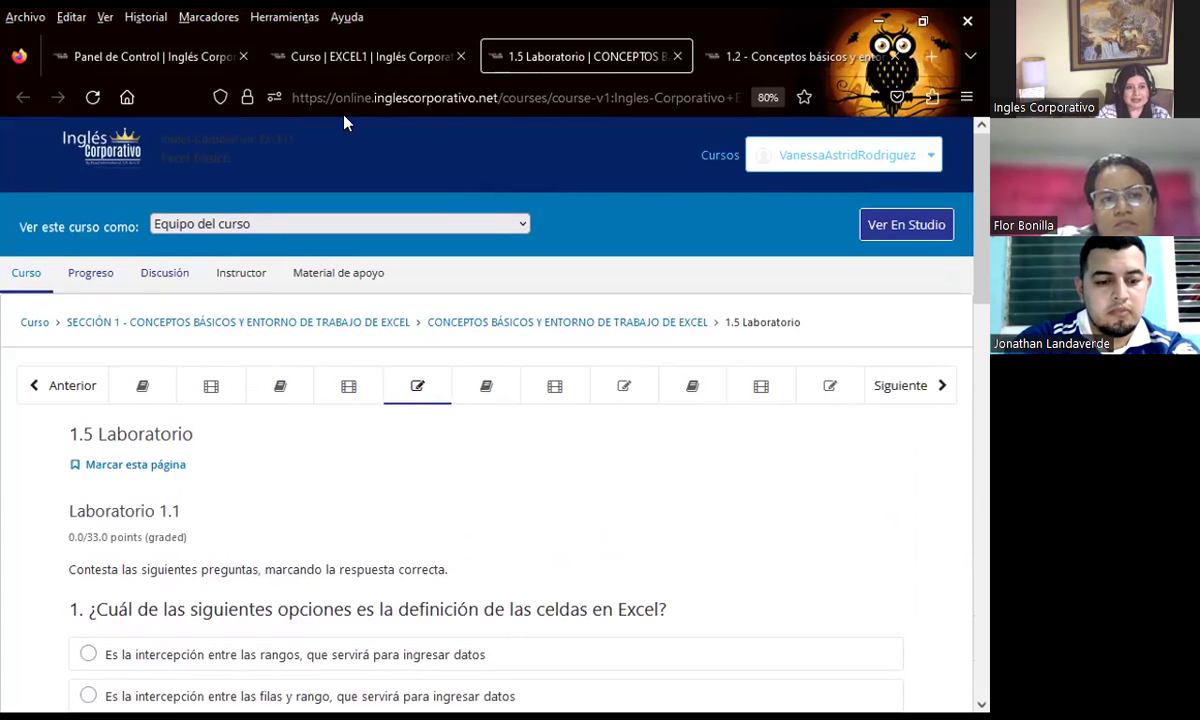
{"action": "left_click", "coordinate": [377, 57]}
{"action": "scroll", "coordinate": [24, 425], "scroll_direction": "down", "scroll_amount": 1}
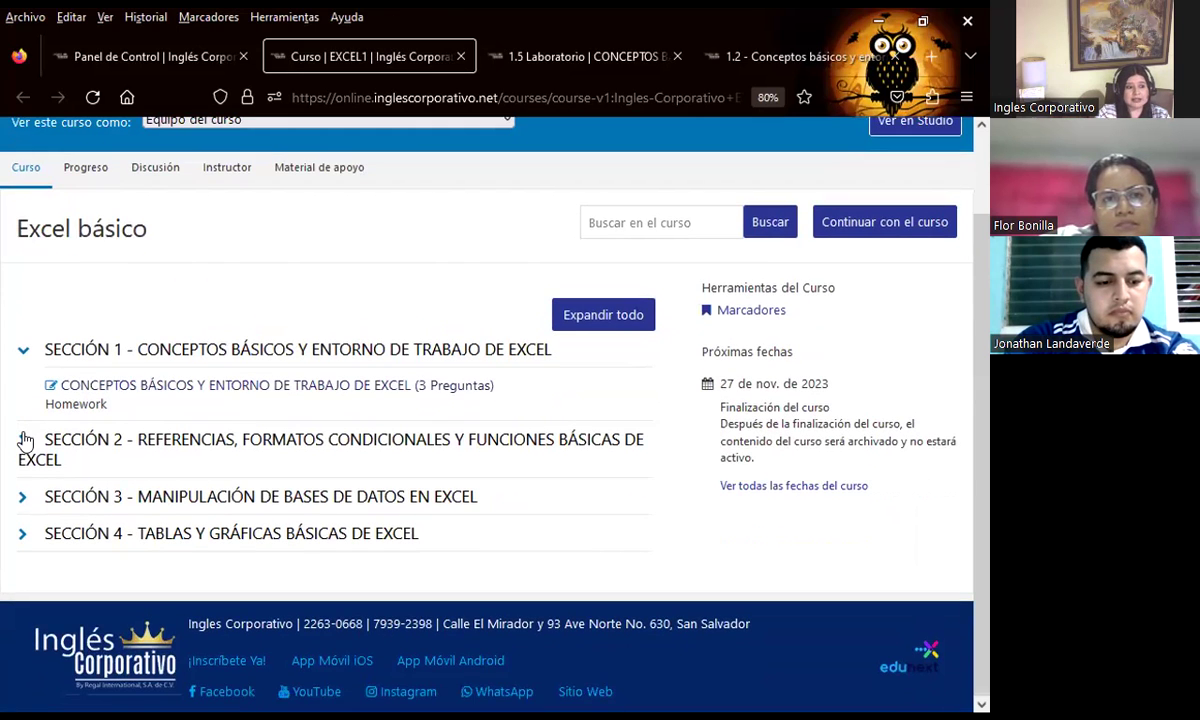
Expand Sección 2 to list its 3-question homework and 1-question Examen de Medio Curso
{"action": "left_click", "coordinate": [14, 445]}
{"action": "scroll", "coordinate": [268, 484], "scroll_direction": "down", "scroll_amount": 1}
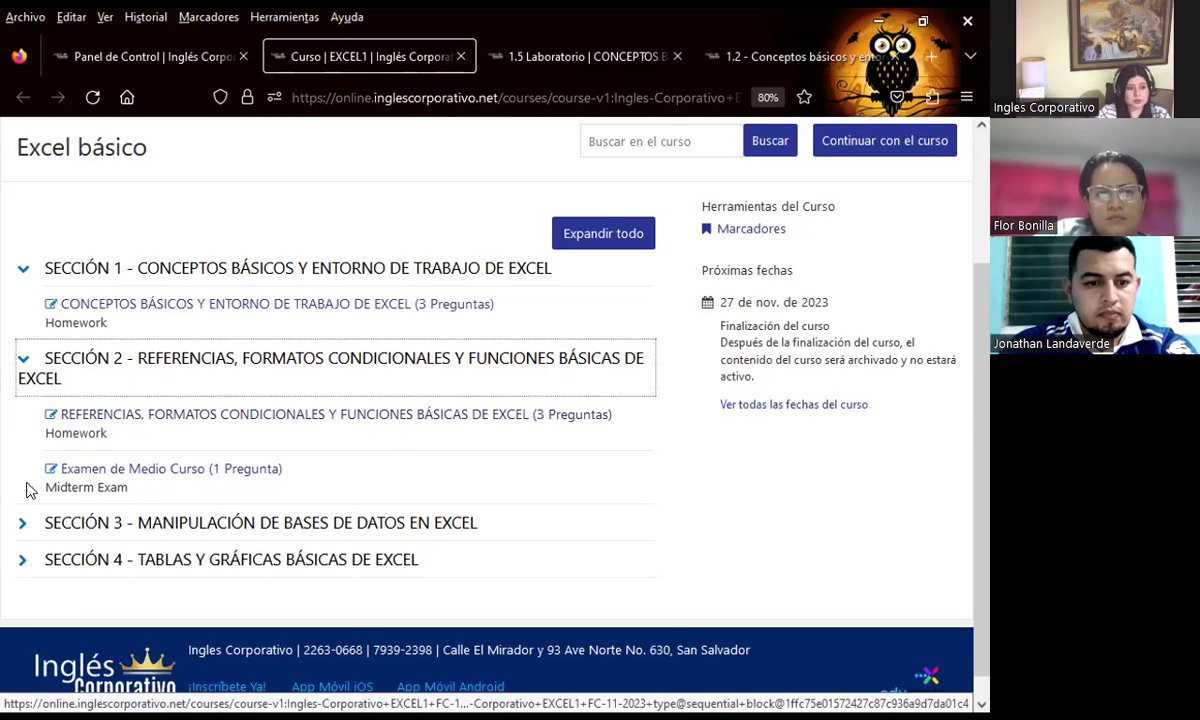
Expand Secciones 3 and 4 to review their homework and final exam, then collapse them again
{"action": "left_click", "coordinate": [20, 523]}
{"action": "scroll", "coordinate": [16, 535], "scroll_direction": "down", "scroll_amount": 2}
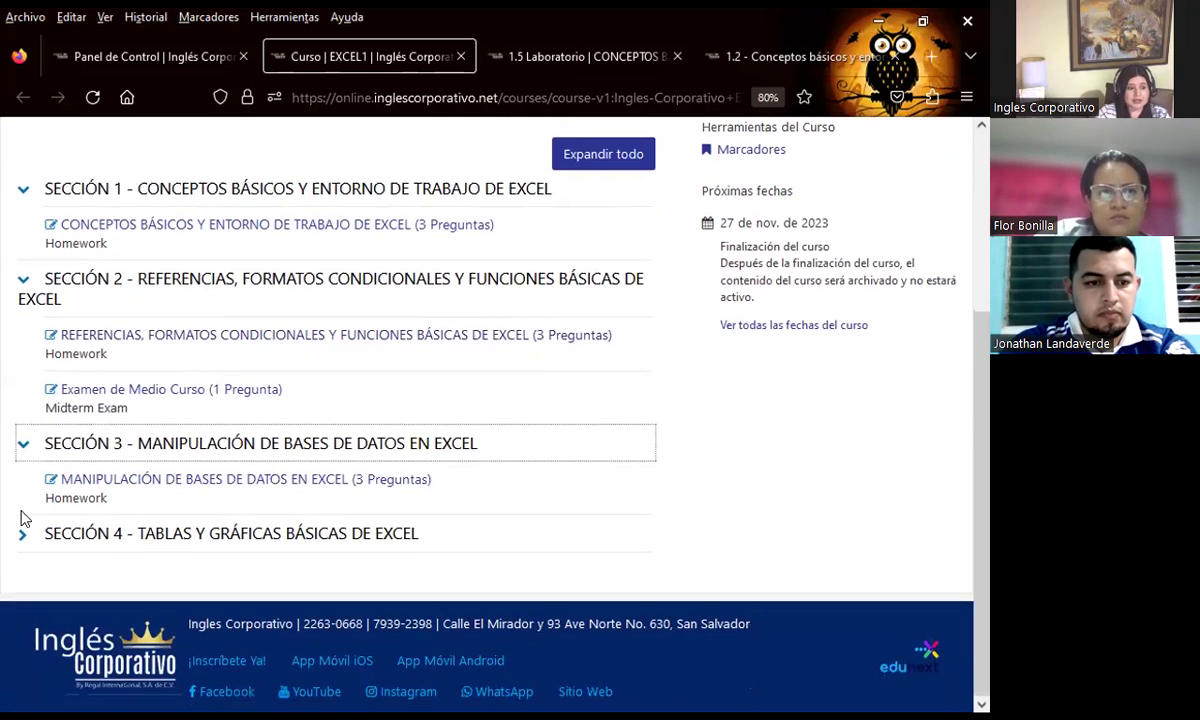
{"action": "left_click", "coordinate": [22, 536]}
{"action": "scroll", "coordinate": [24, 525], "scroll_direction": "down", "scroll_amount": 2}
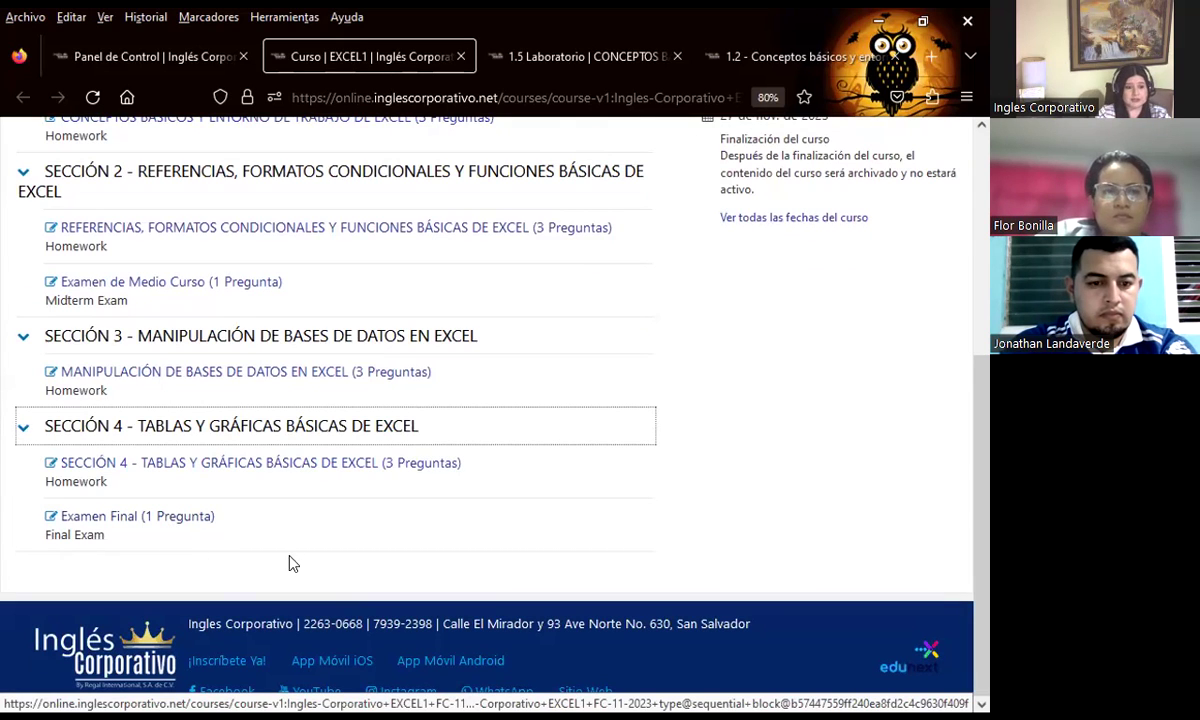
{"action": "scroll", "coordinate": [40, 508], "scroll_direction": "up", "scroll_amount": 3}
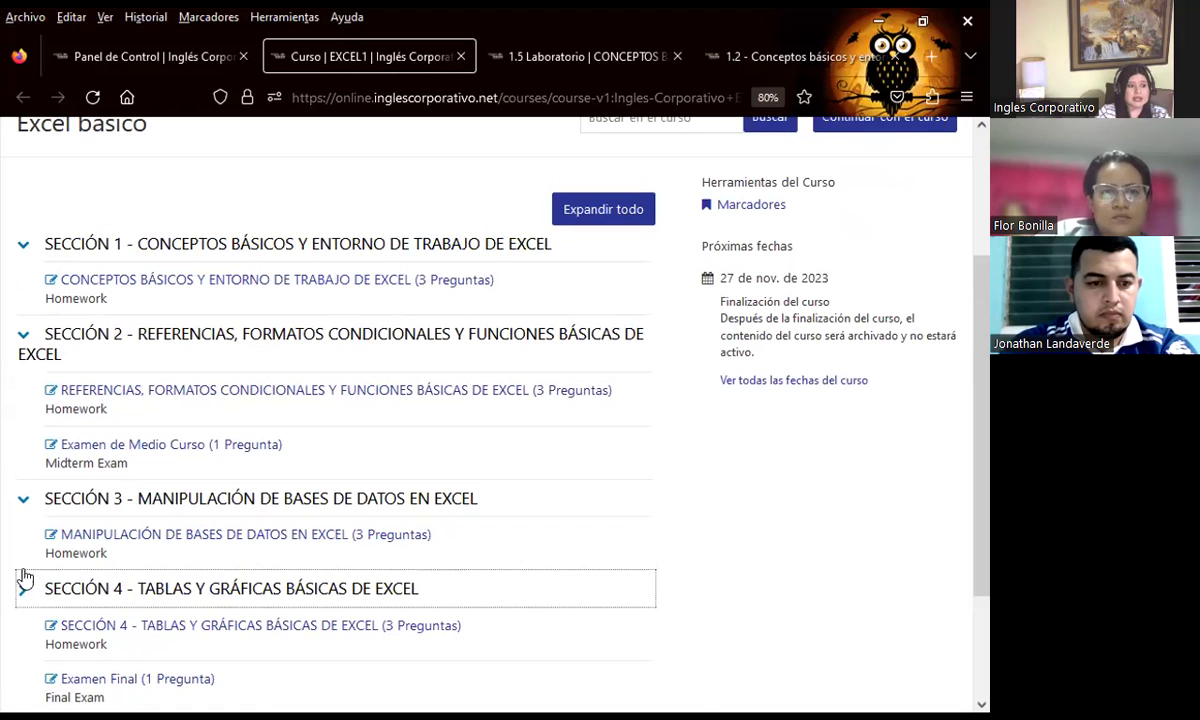
{"action": "left_click", "coordinate": [22, 588]}
{"action": "left_click", "coordinate": [28, 508]}
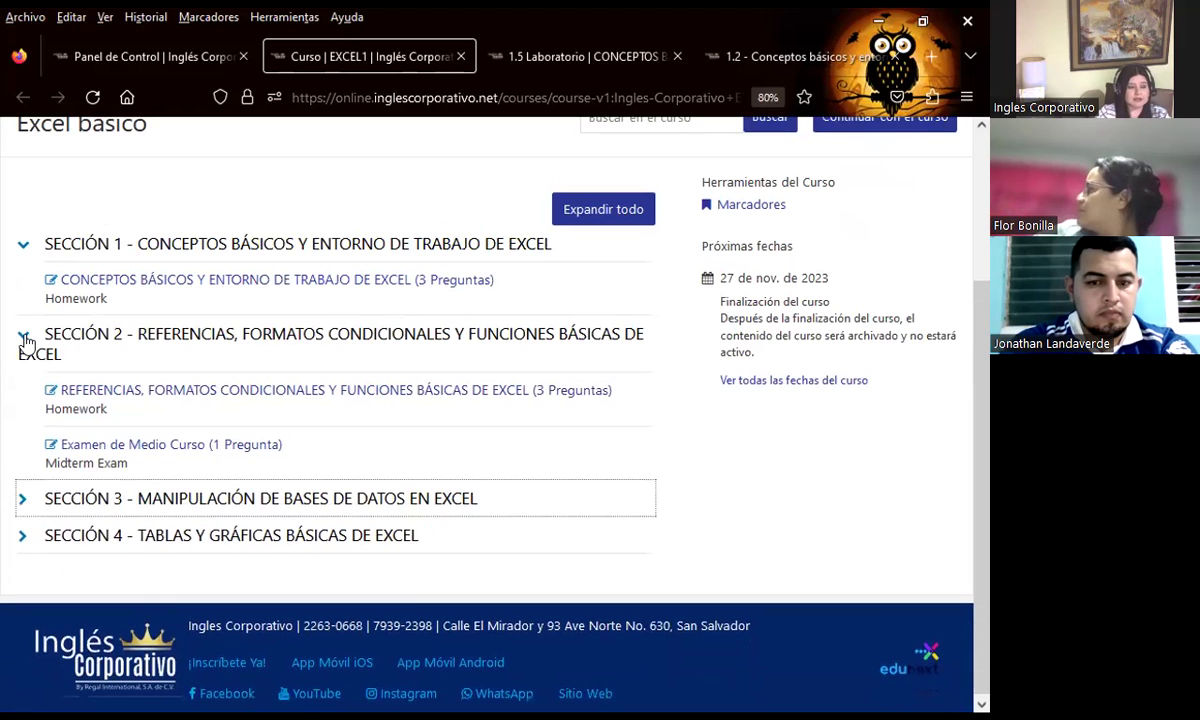
{"action": "left_click", "coordinate": [23, 335]}
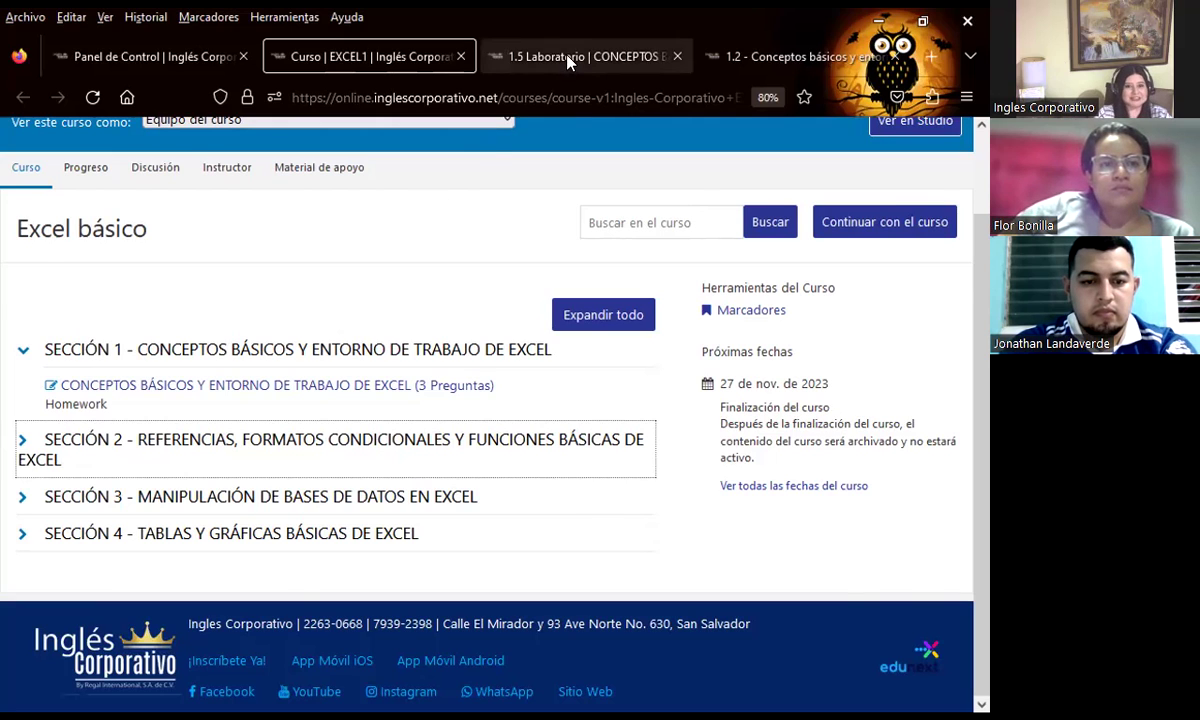
Switch to the 1.5 Laboratorio tab showing the Laboratorio 1.1 quiz at 0.0/33.0 points
{"action": "left_click", "coordinate": [531, 53]}
{"action": "scroll", "coordinate": [570, 430], "scroll_direction": "down", "scroll_amount": 1}
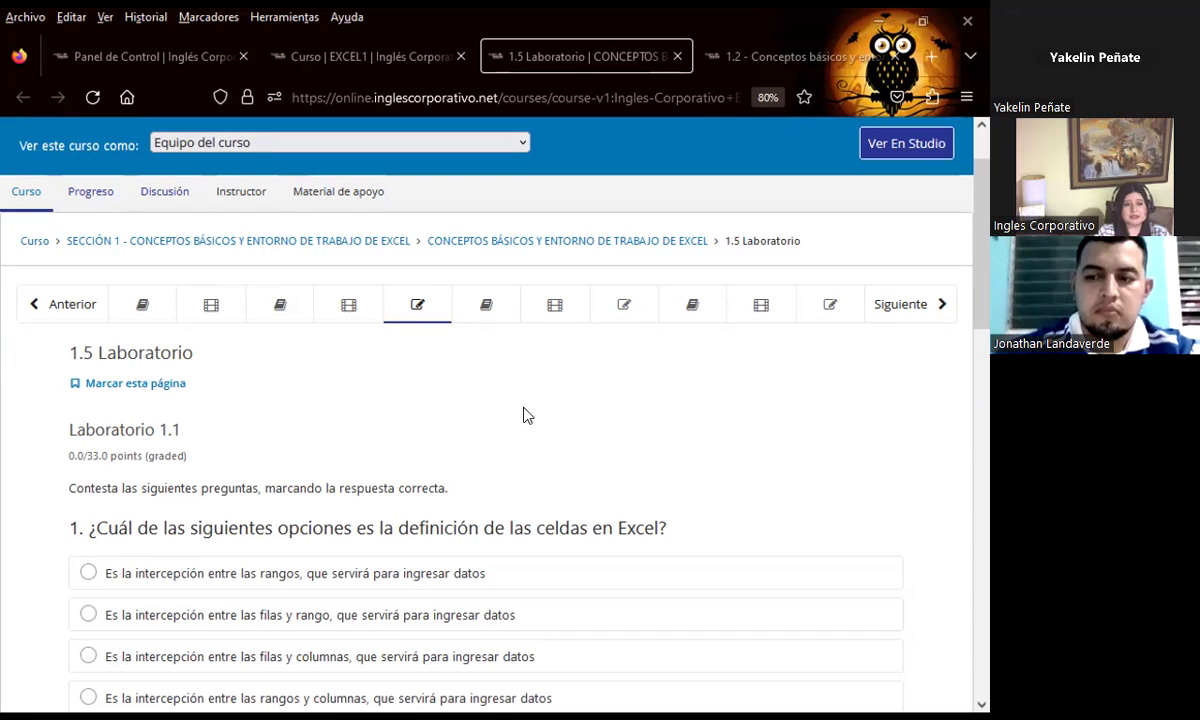
Open unit 1.2 and scroll past the video to the Discusión post with 2 responses
{"action": "left_click", "coordinate": [212, 308]}
{"action": "scroll", "coordinate": [290, 398], "scroll_direction": "down", "scroll_amount": 2}
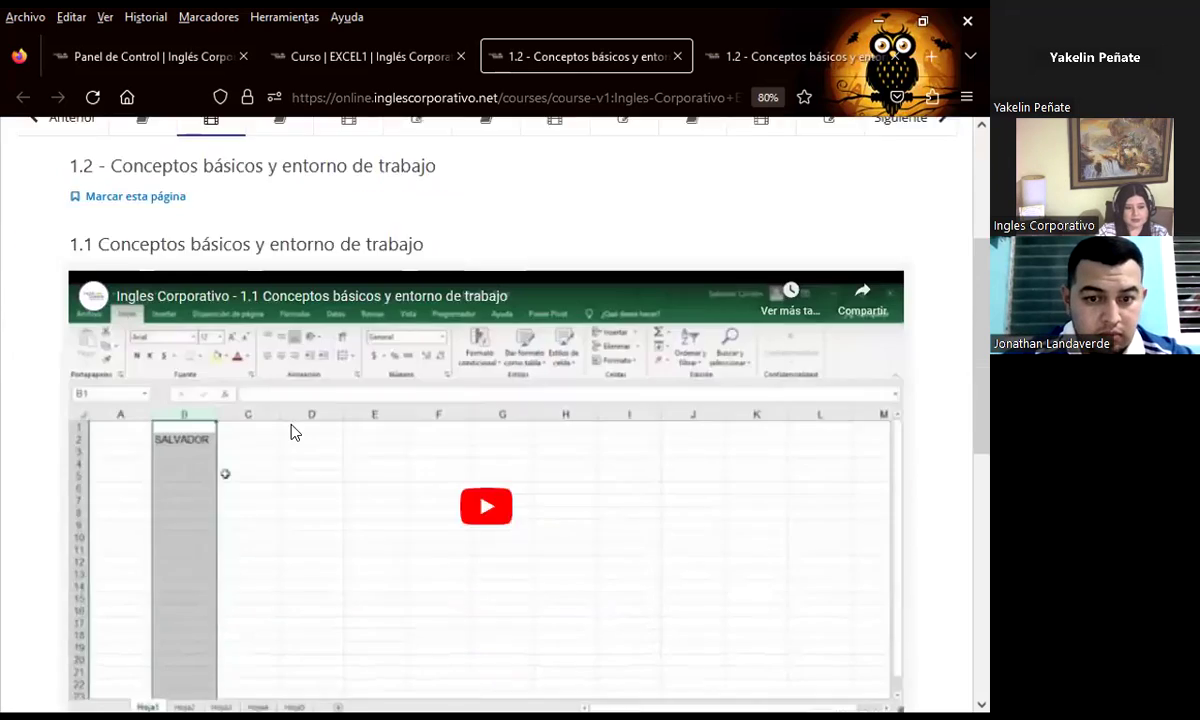
{"action": "scroll", "coordinate": [273, 420], "scroll_direction": "down", "scroll_amount": 5}
{"action": "scroll", "coordinate": [265, 483], "scroll_direction": "down", "scroll_amount": 3}
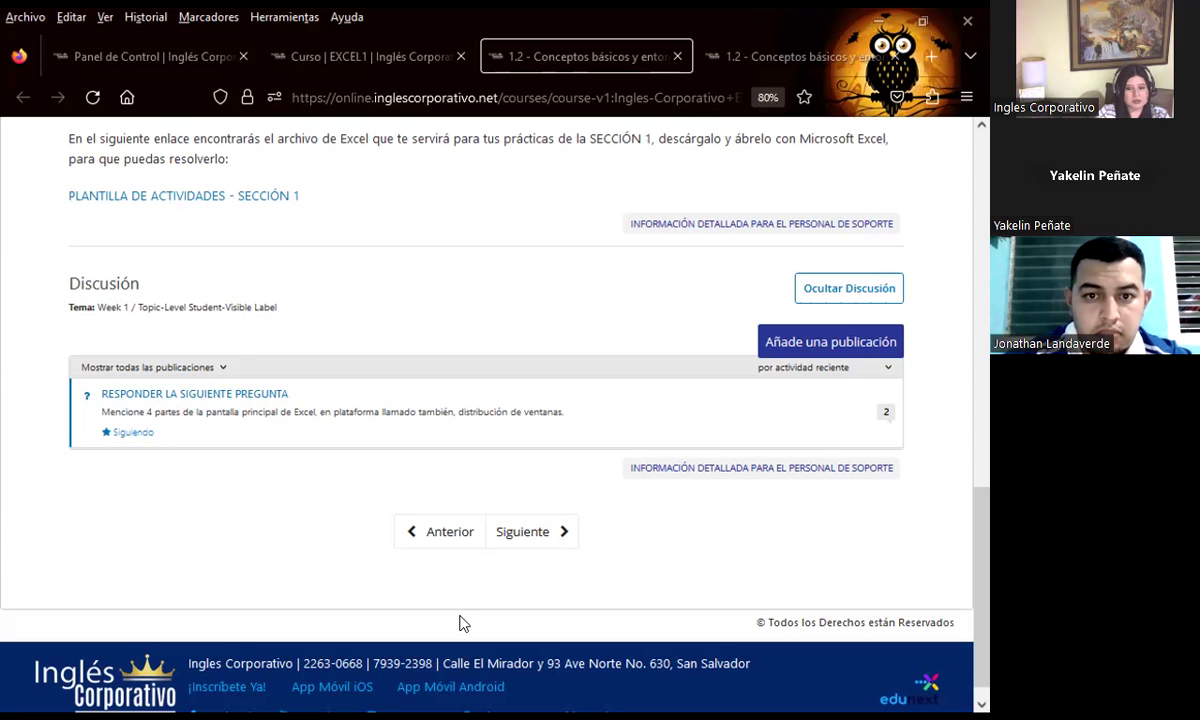
Return to the Class 1 slideshow and advance from AGENDA to slide 6, OBJETIVO GENERAL
{"action": "key", "text": "alt+Tab"}
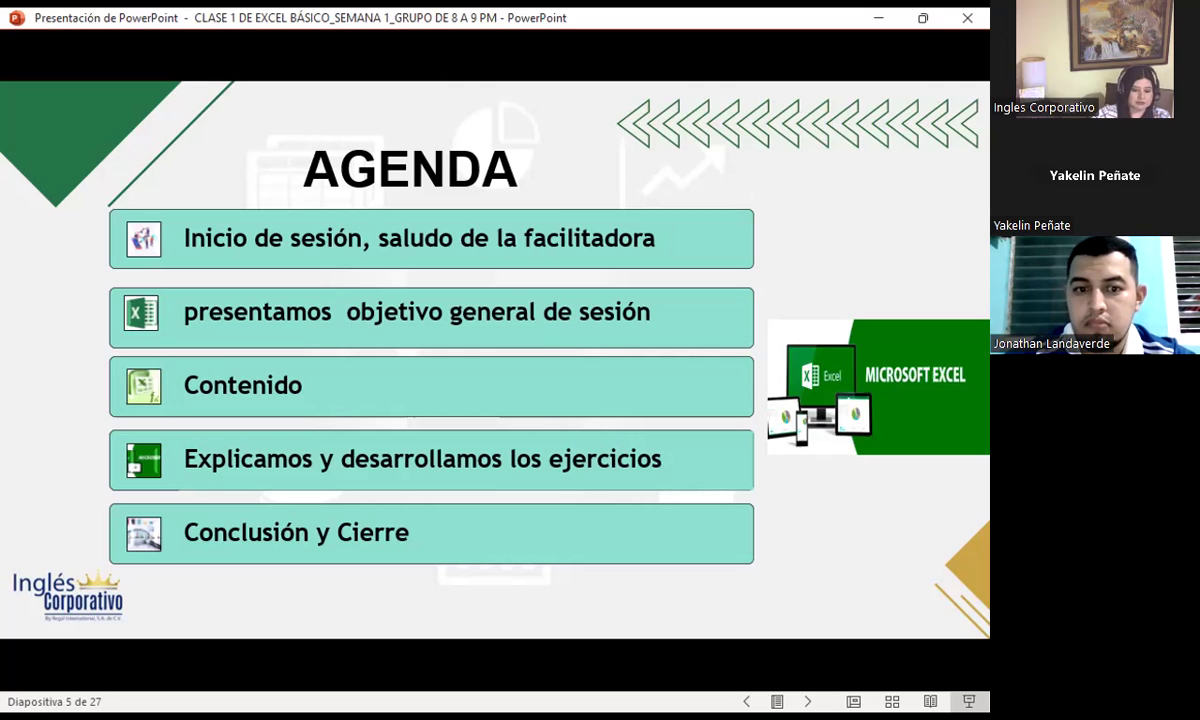
{"action": "key", "text": "Right"}
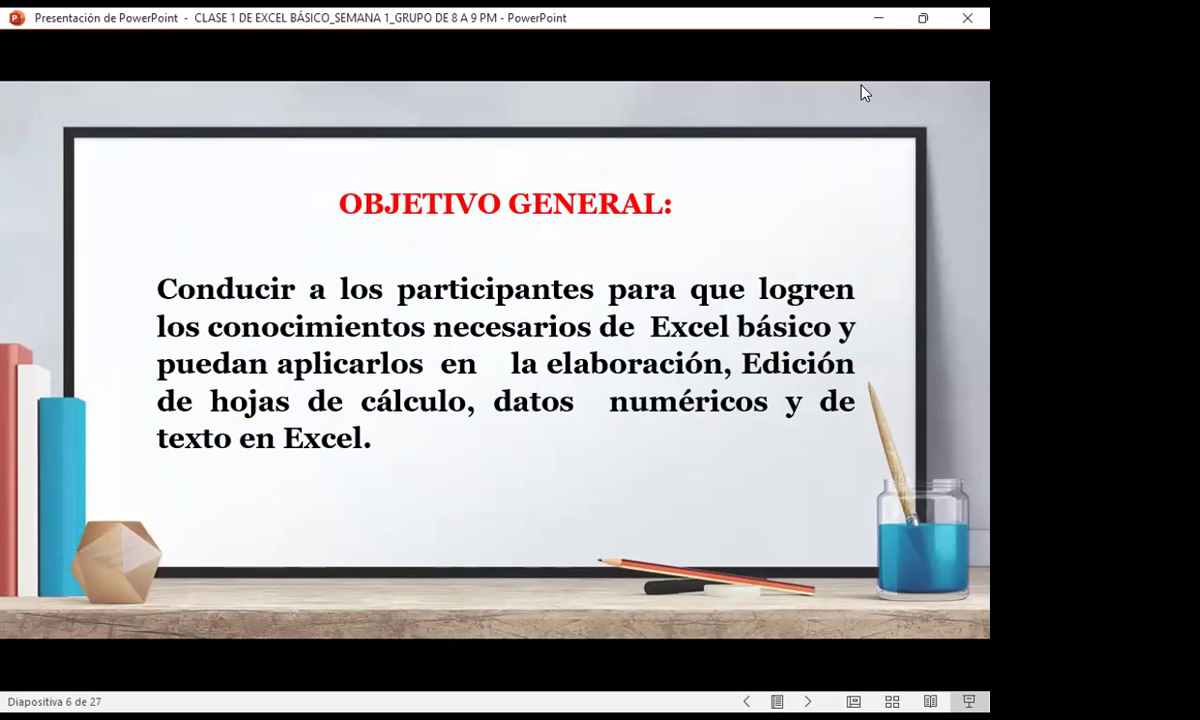
{"action": "left_click", "coordinate": [865, 92]}
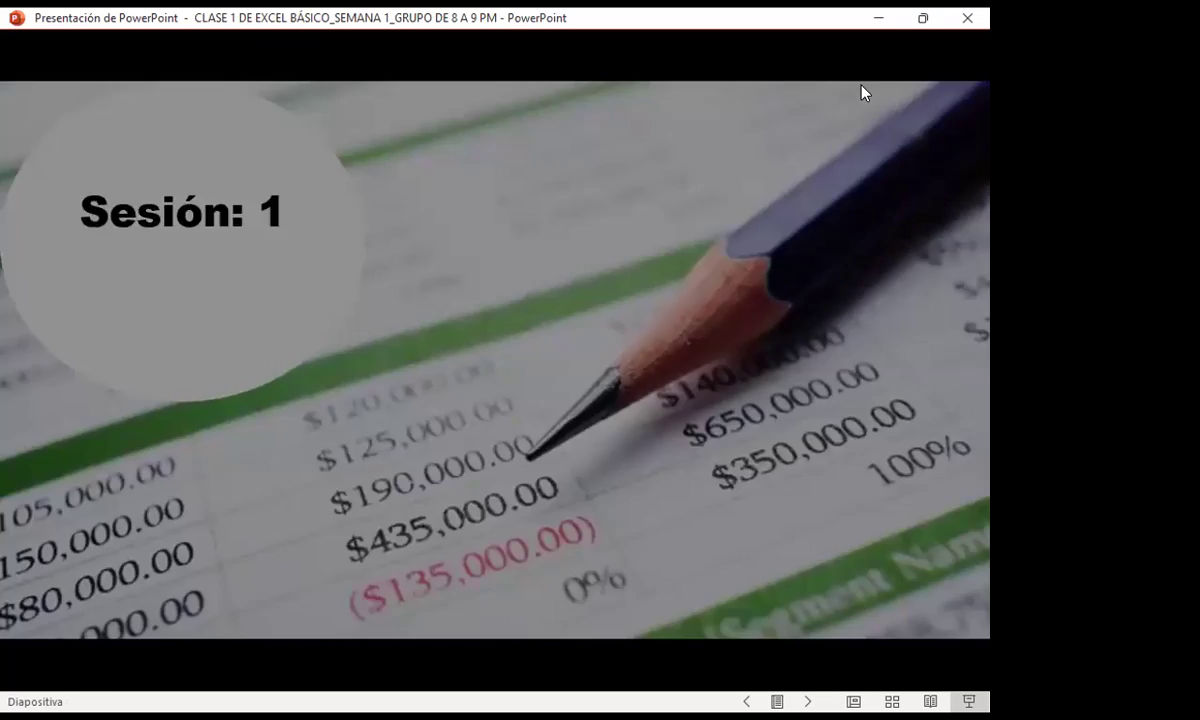
{"action": "left_click", "coordinate": [865, 92]}
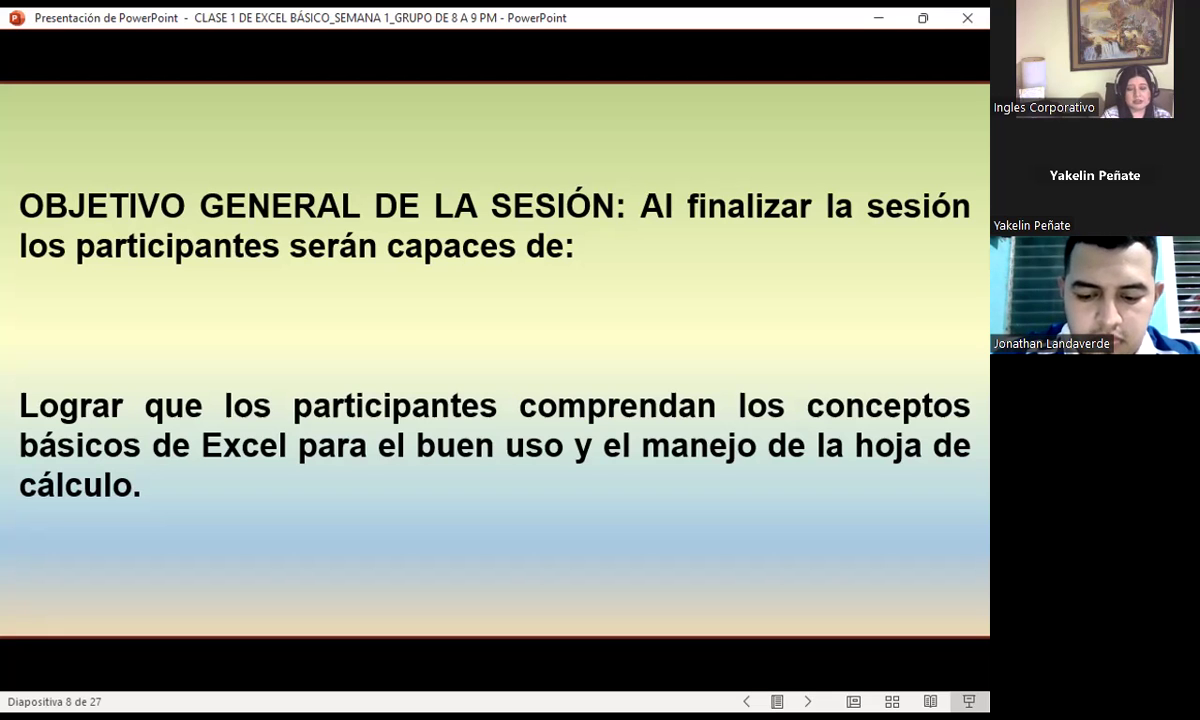
Advance from slide 8 through Introducción to slide 10, Conceptos generales de Excel 2013
{"action": "key", "text": "Right"}
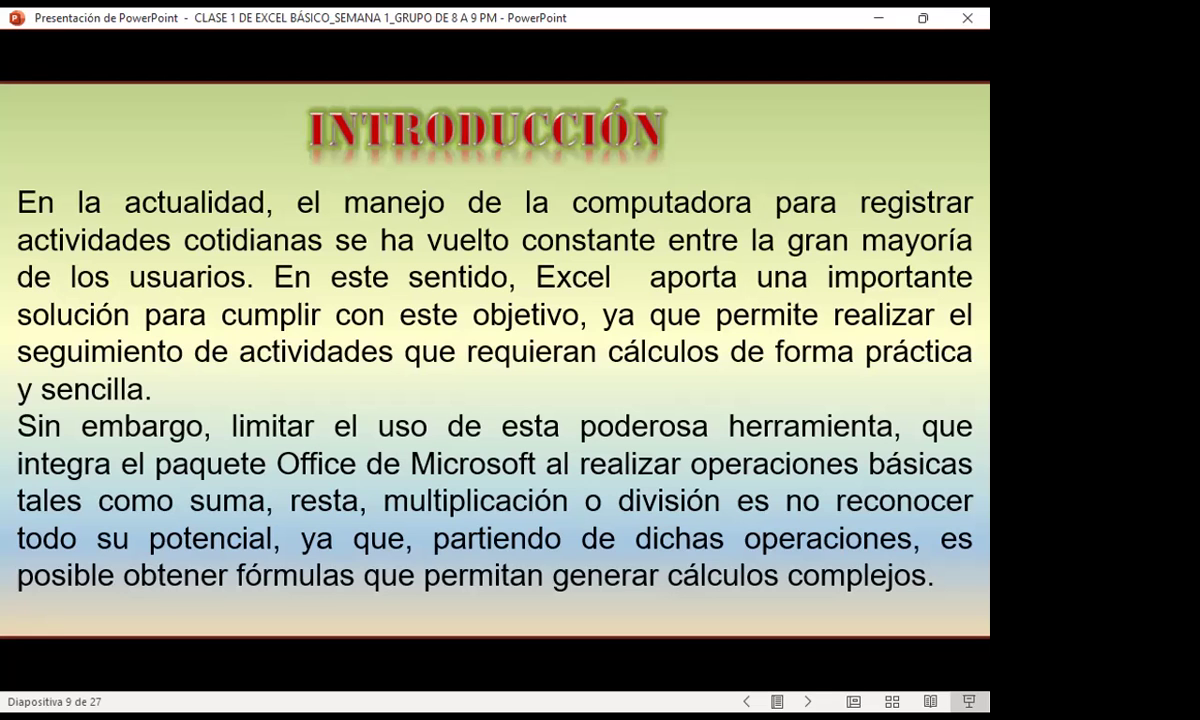
{"action": "key", "text": "Right"}
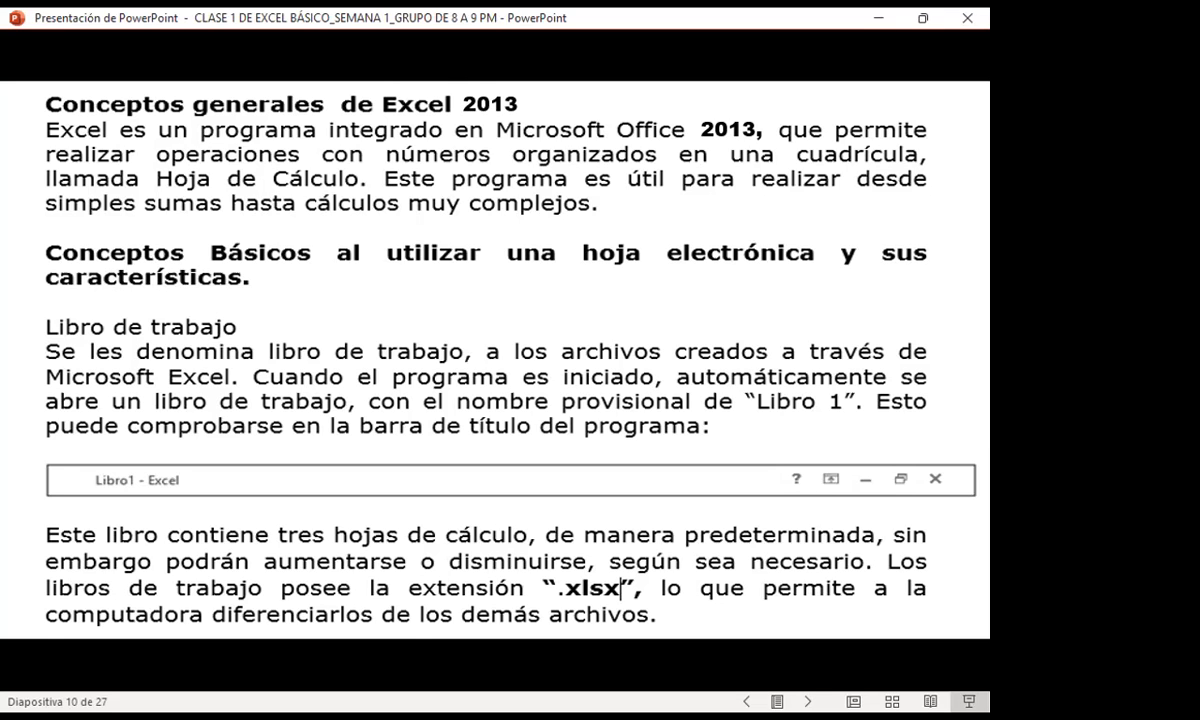
Advance the slide show to slide 11, 'Hoja de Cálculo', on worksheet rows and columns
{"action": "key", "text": "Right"}
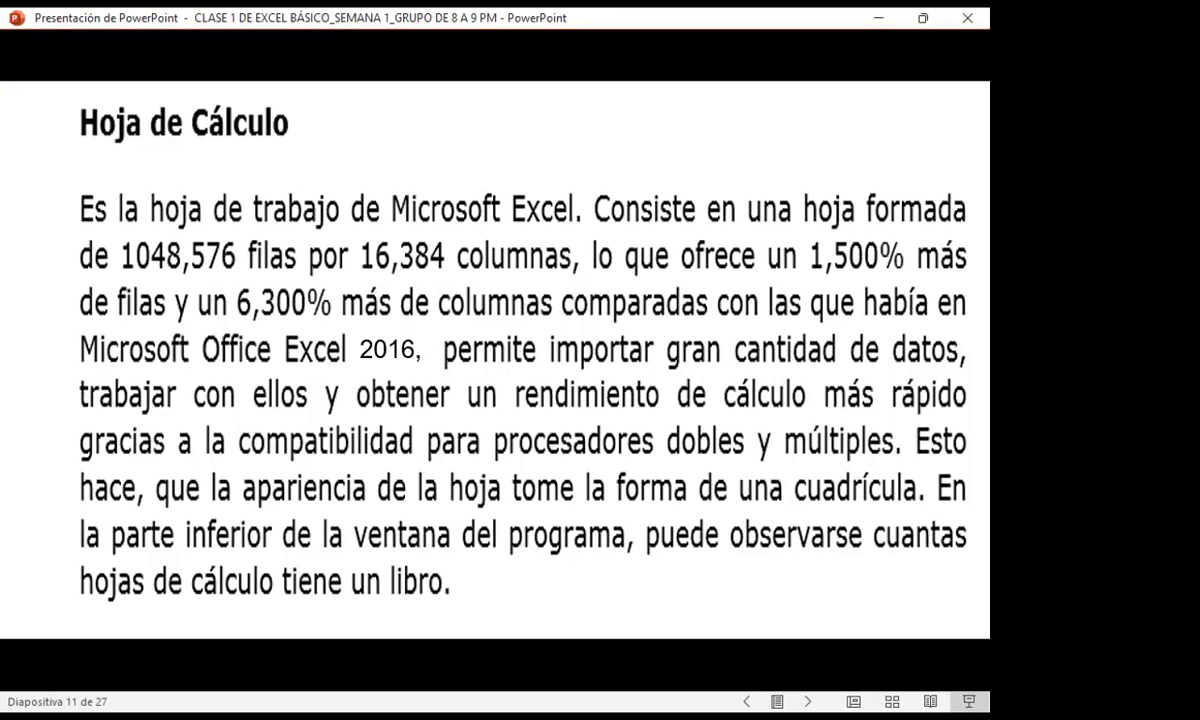
Advance to slide 12, covering sheet names like Hoja 1 and Filas
{"action": "key", "text": "Right"}
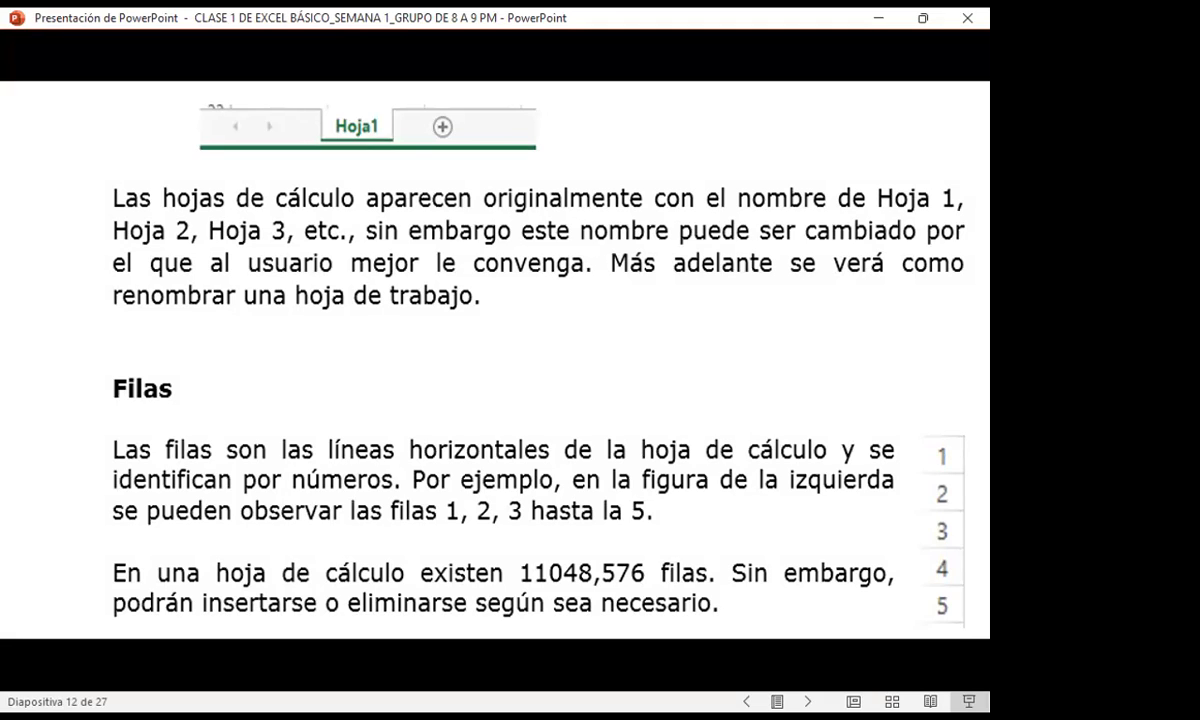
Advance to slide 13 on Columnas through XFD and Celdas with range A1:A10
{"action": "key", "text": "Right"}
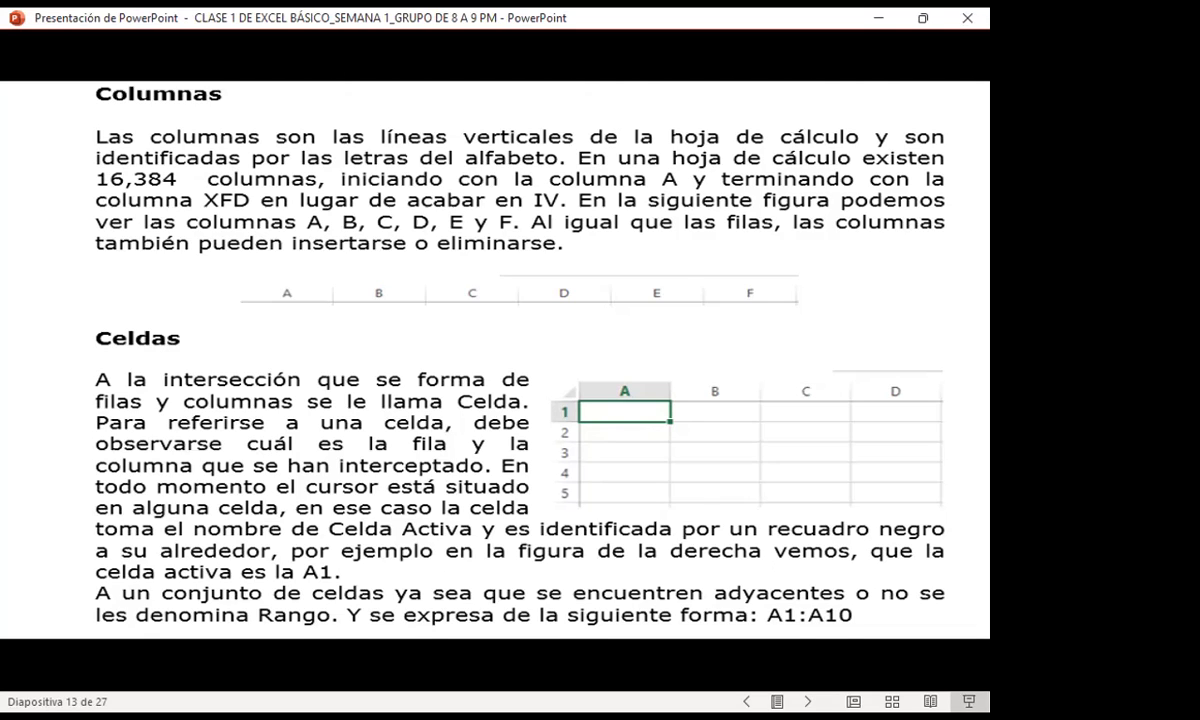
Skip past the welcome-screen slide to slide 15, 'Pantalla inicial de Excel'
{"action": "key", "text": "Right"}
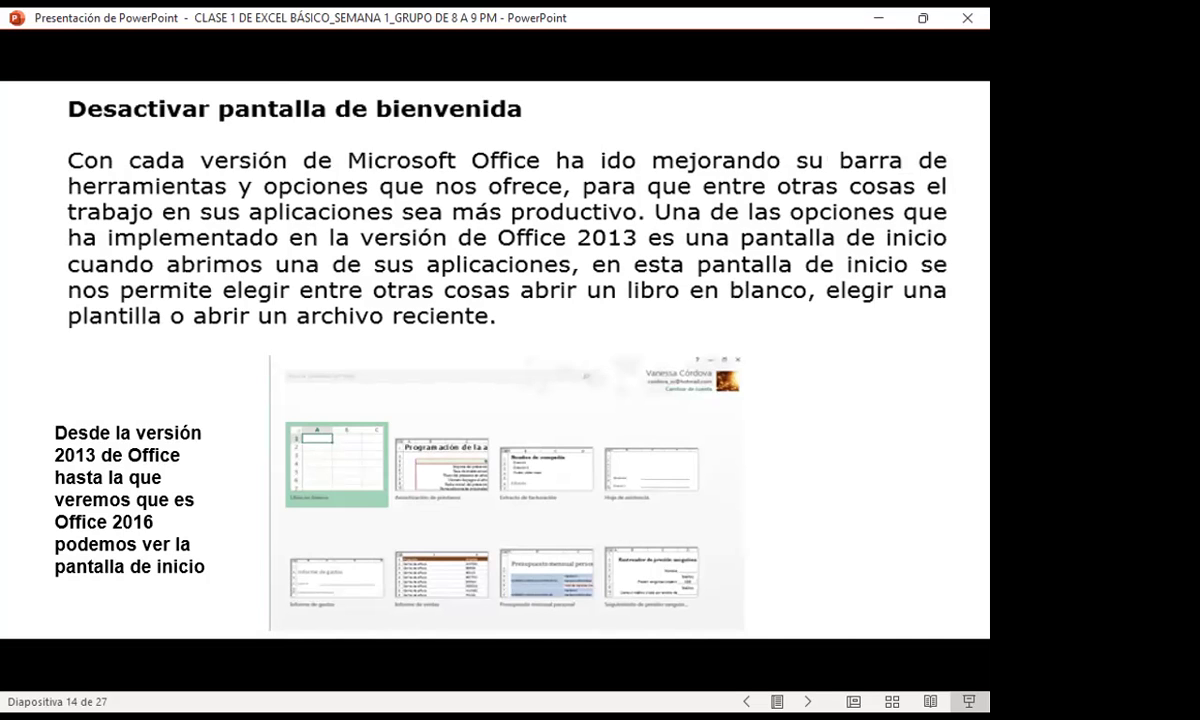
{"action": "key", "text": "Right"}
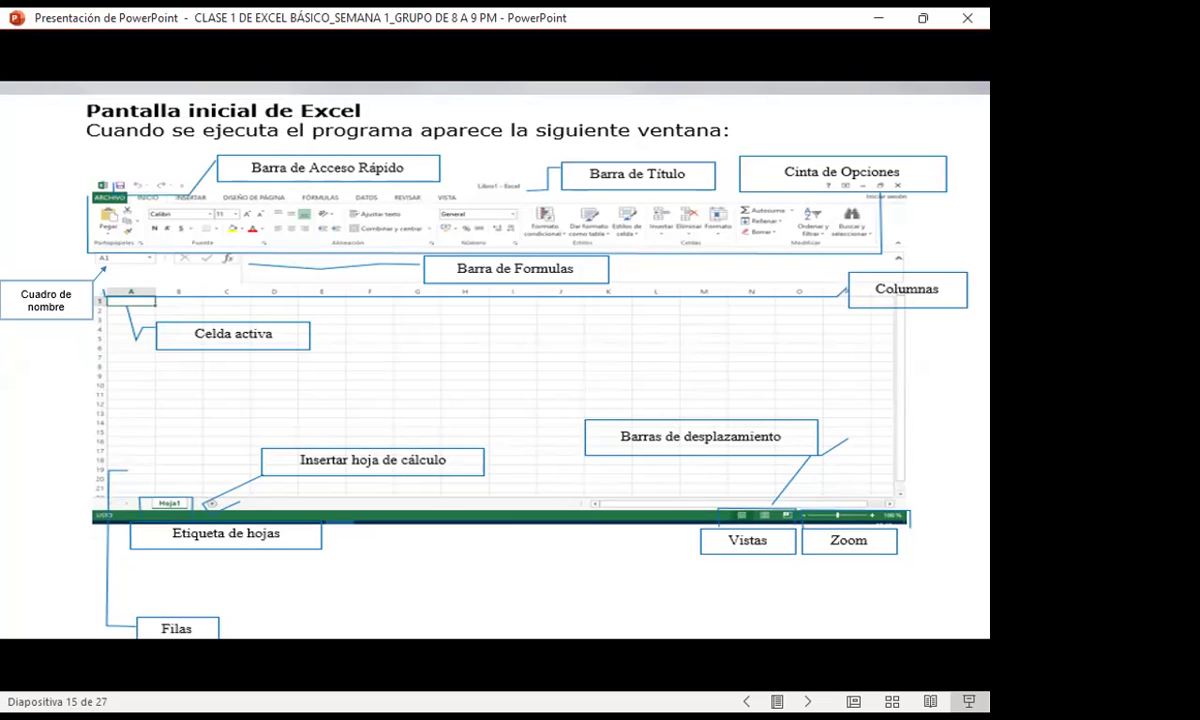
Return to slide 15 after overshooting to slide 16, then switch to the Excel workbook
{"action": "key", "text": "Right"}
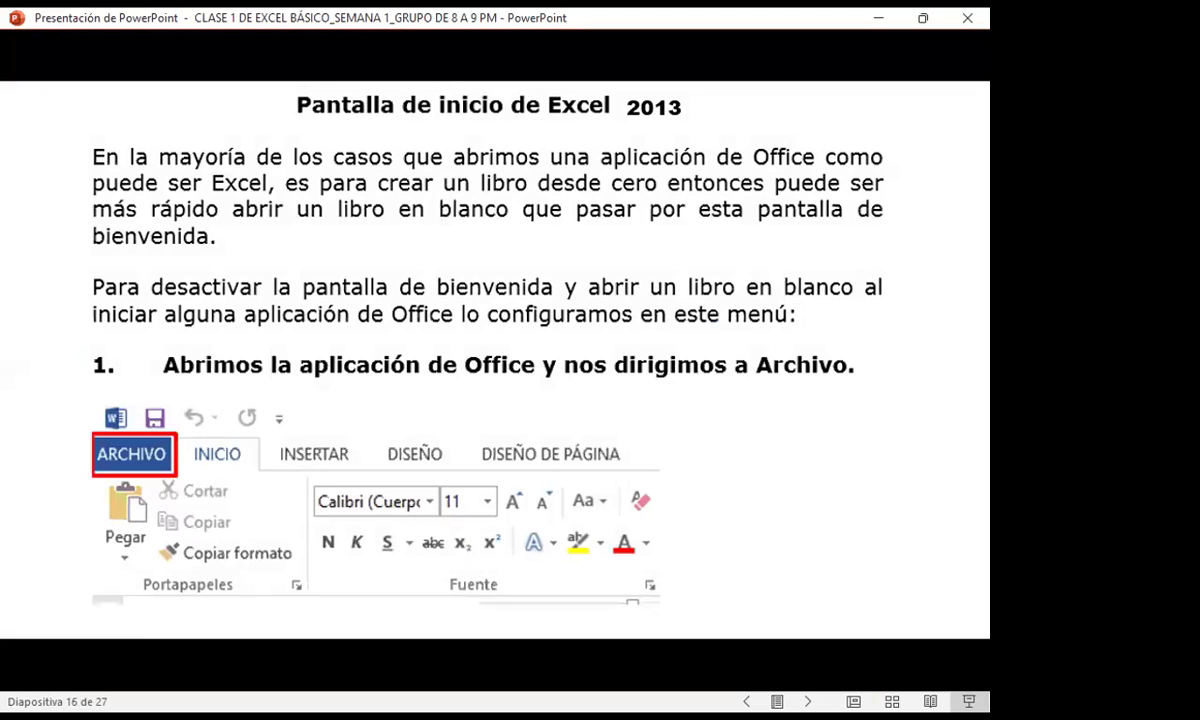
{"action": "key", "text": "Left"}
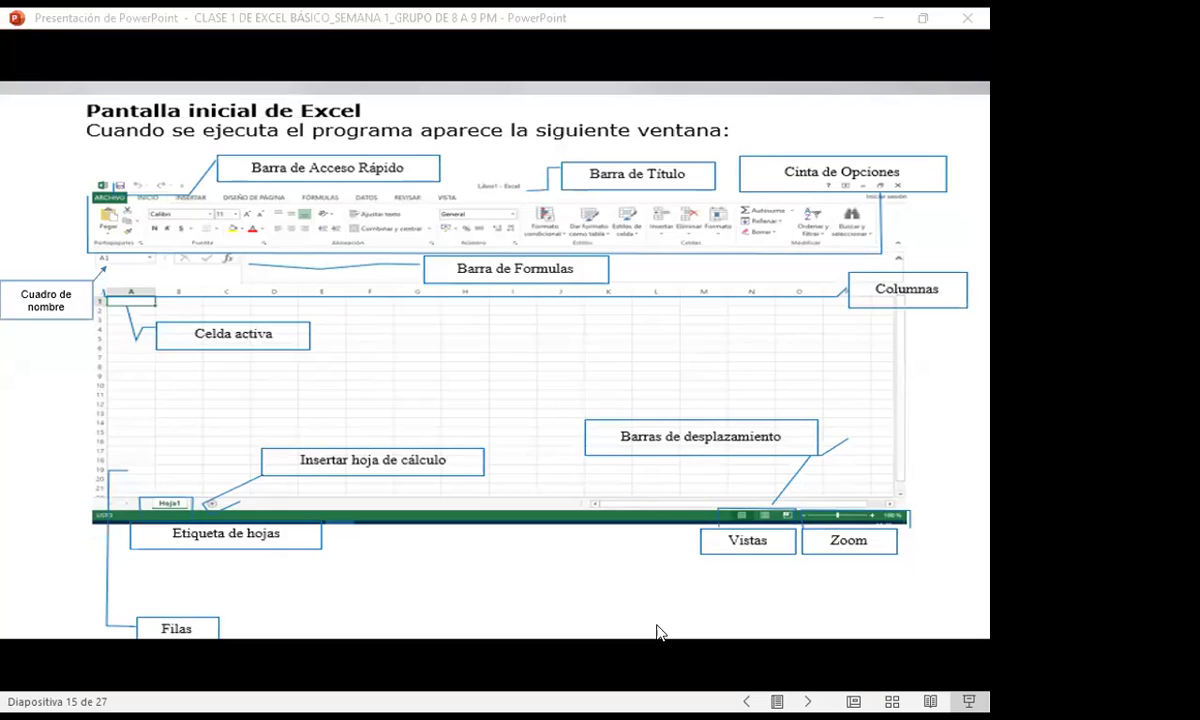
{"action": "key", "text": "alt+Tab"}
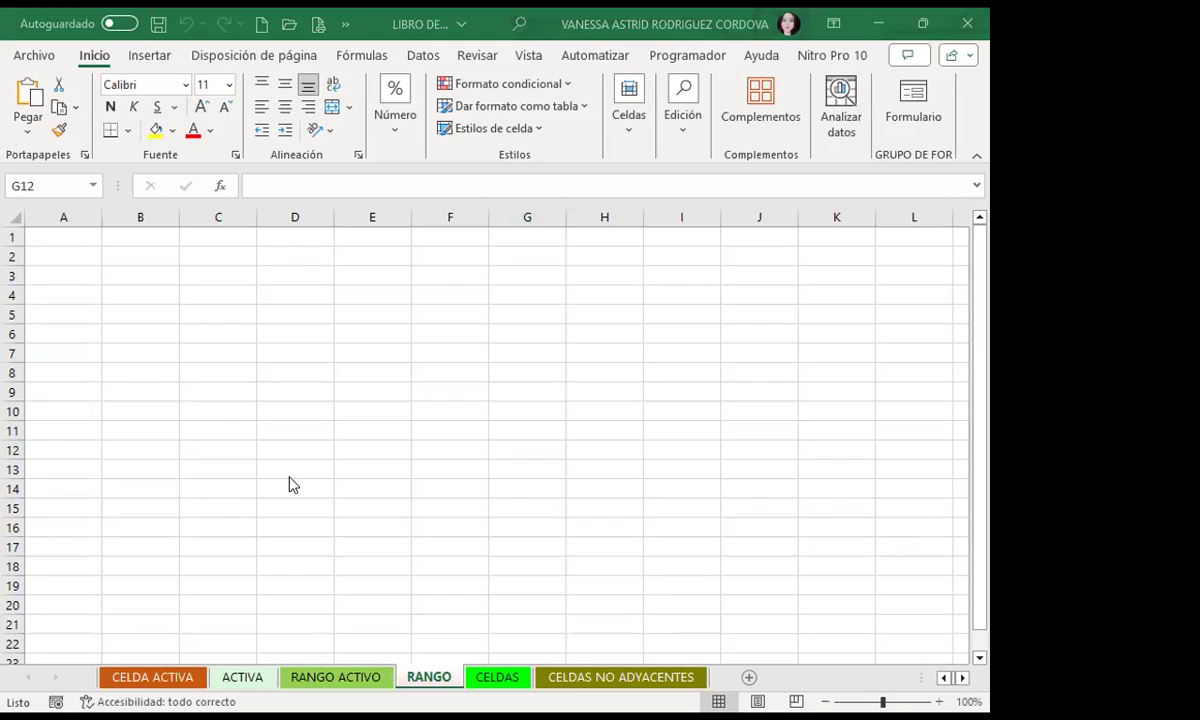
{"action": "left_click", "coordinate": [390, 372]}
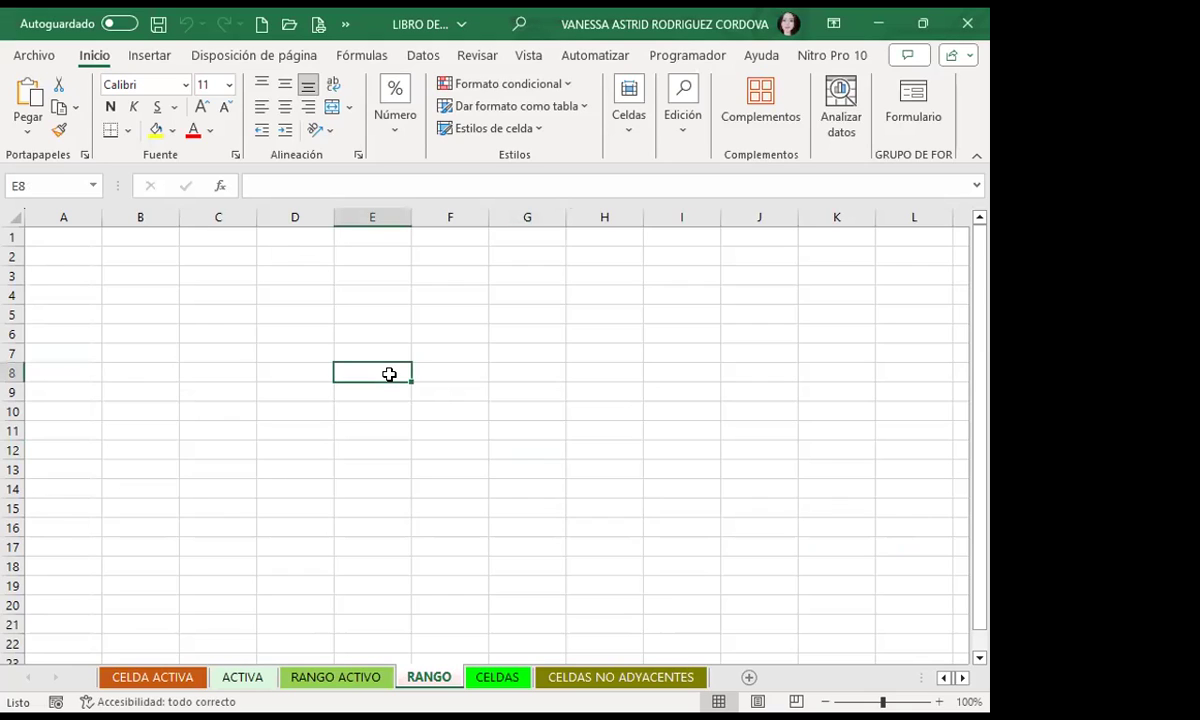
{"action": "left_click", "coordinate": [91, 230]}
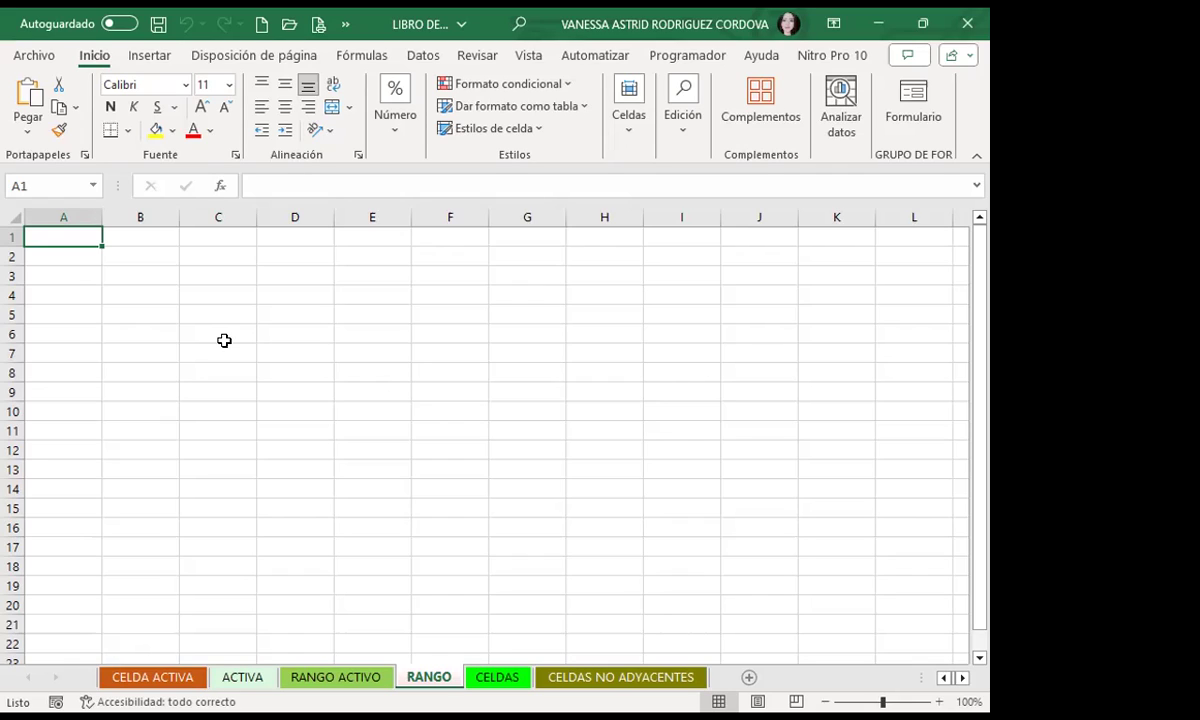
{"action": "left_click", "coordinate": [228, 330]}
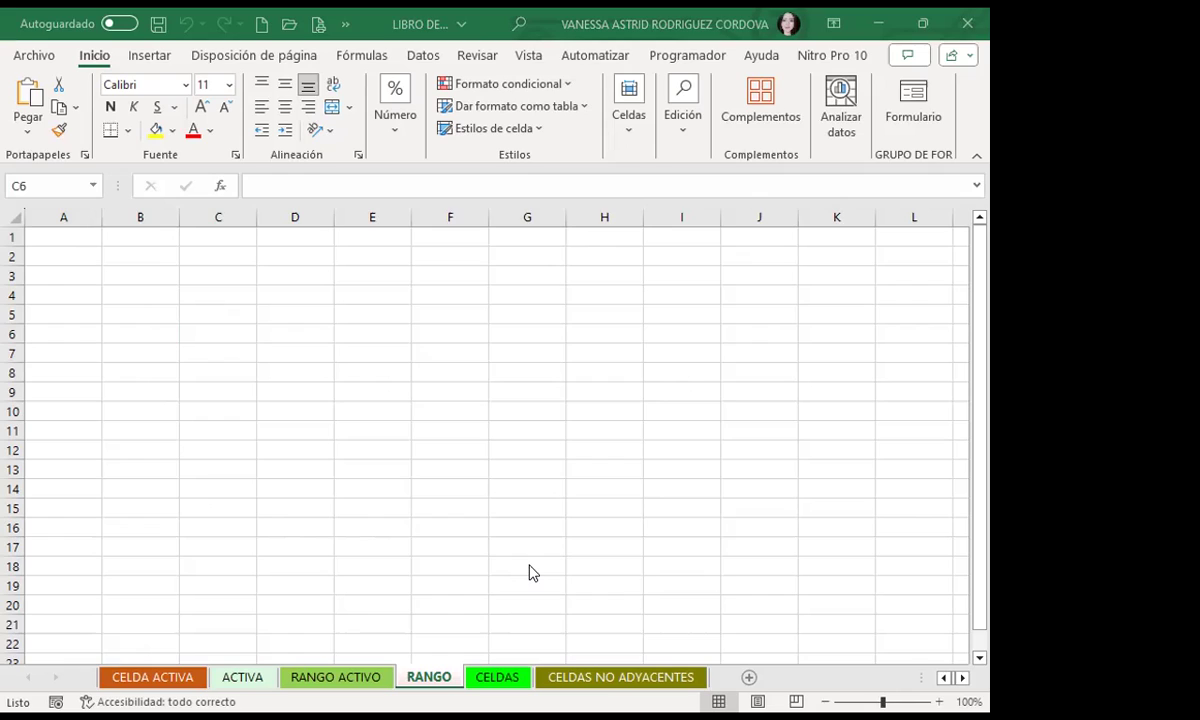
{"action": "left_click", "coordinate": [80, 253]}
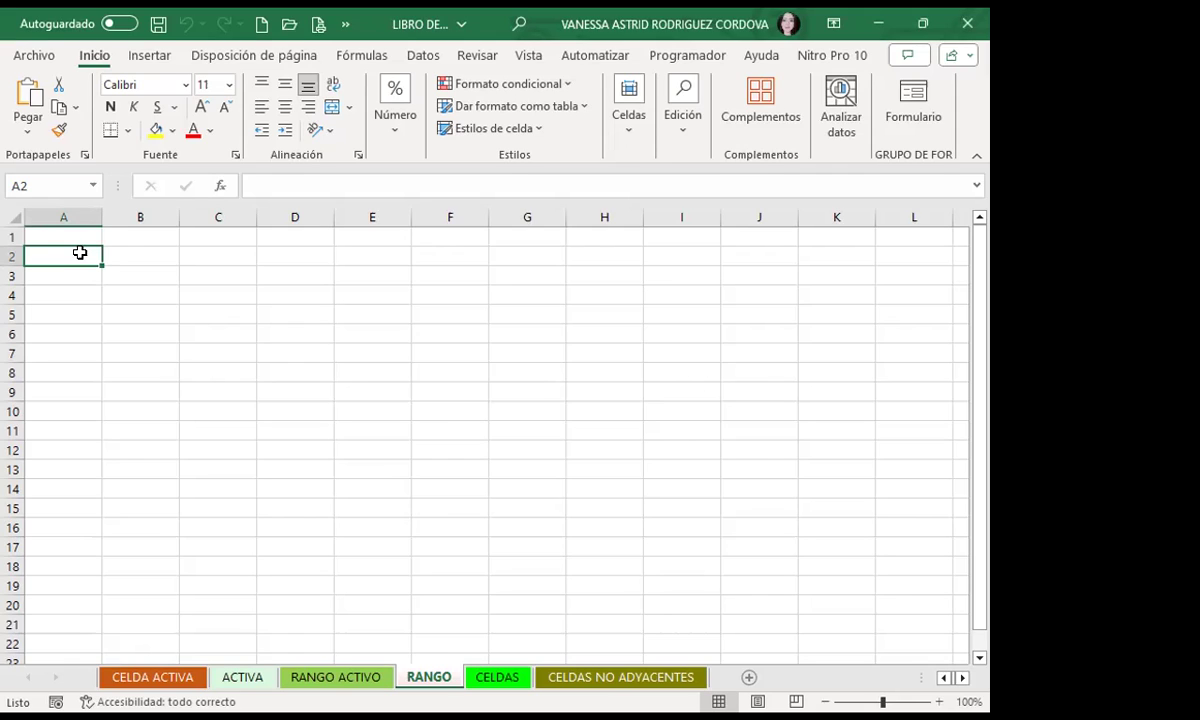
{"action": "left_click_drag", "start_coordinate": [980, 400], "coordinate": [980, 515]}
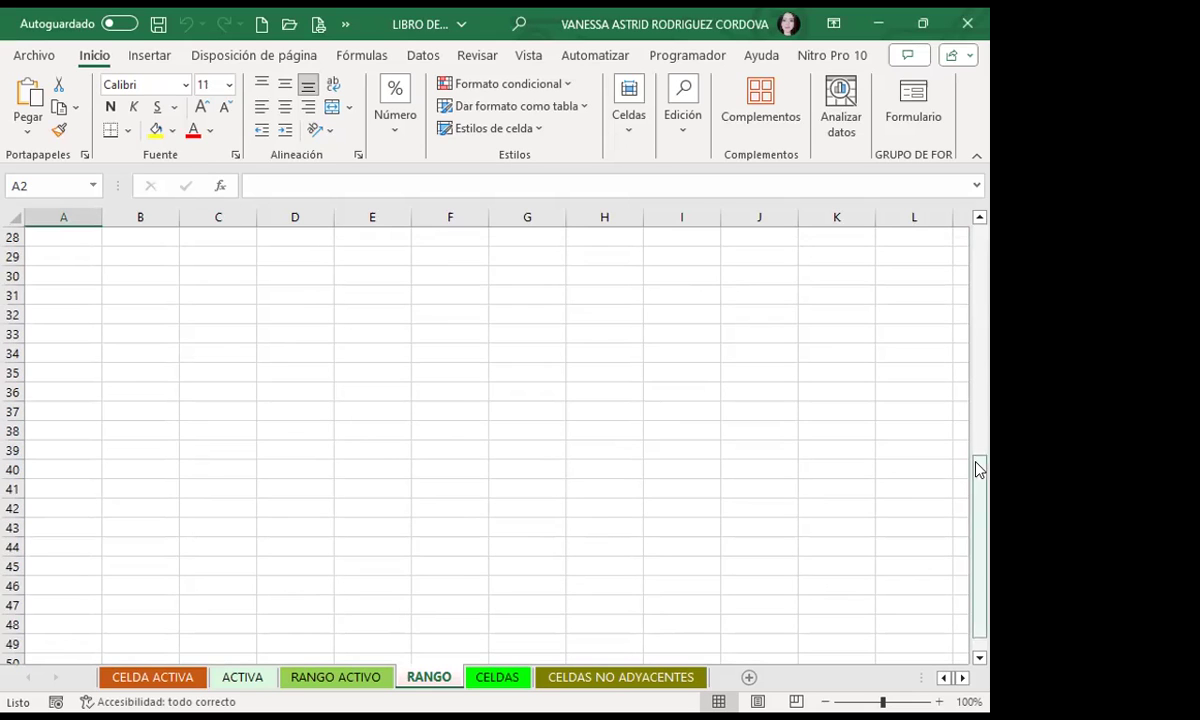
{"action": "scroll", "coordinate": [147, 477], "scroll_direction": "down", "scroll_amount": 4}
{"action": "scroll", "coordinate": [147, 477], "scroll_direction": "down", "scroll_amount": 12}
{"action": "scroll", "coordinate": [147, 477], "scroll_direction": "down", "scroll_amount": 5}
{"action": "scroll", "coordinate": [145, 464], "scroll_direction": "up", "scroll_amount": 13}
{"action": "scroll", "coordinate": [145, 464], "scroll_direction": "up", "scroll_amount": 9}
{"action": "scroll", "coordinate": [146, 456], "scroll_direction": "up", "scroll_amount": 13}
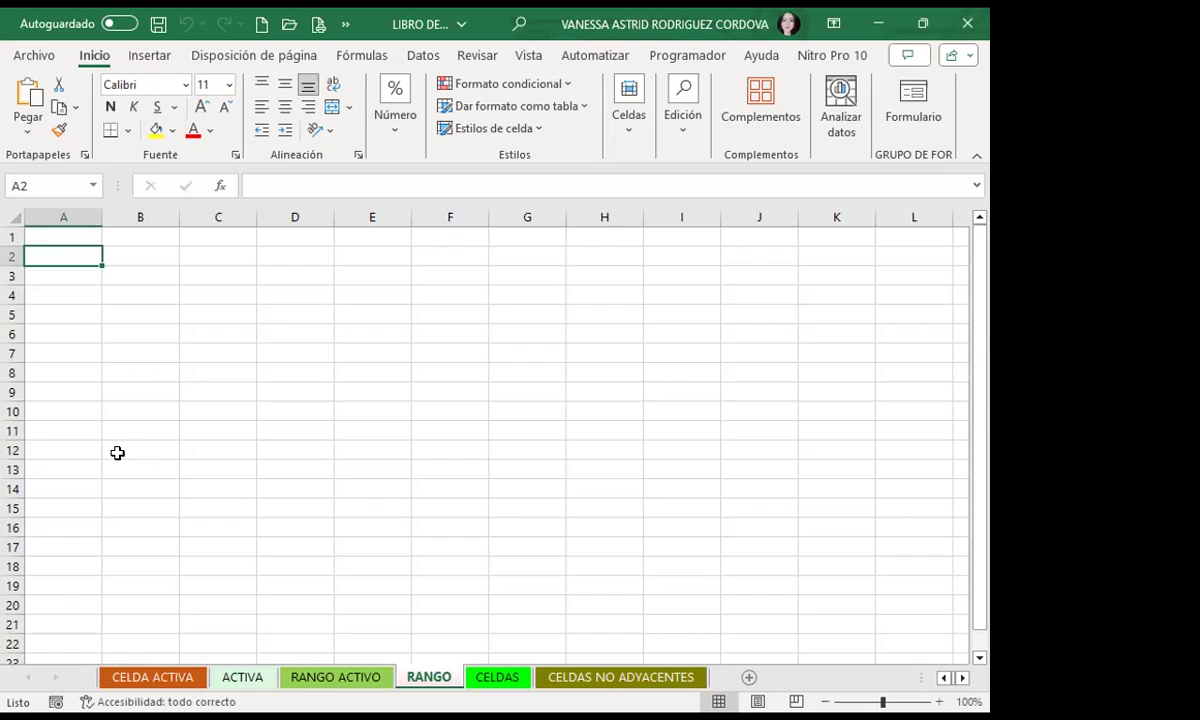
{"action": "left_click", "coordinate": [50, 237]}
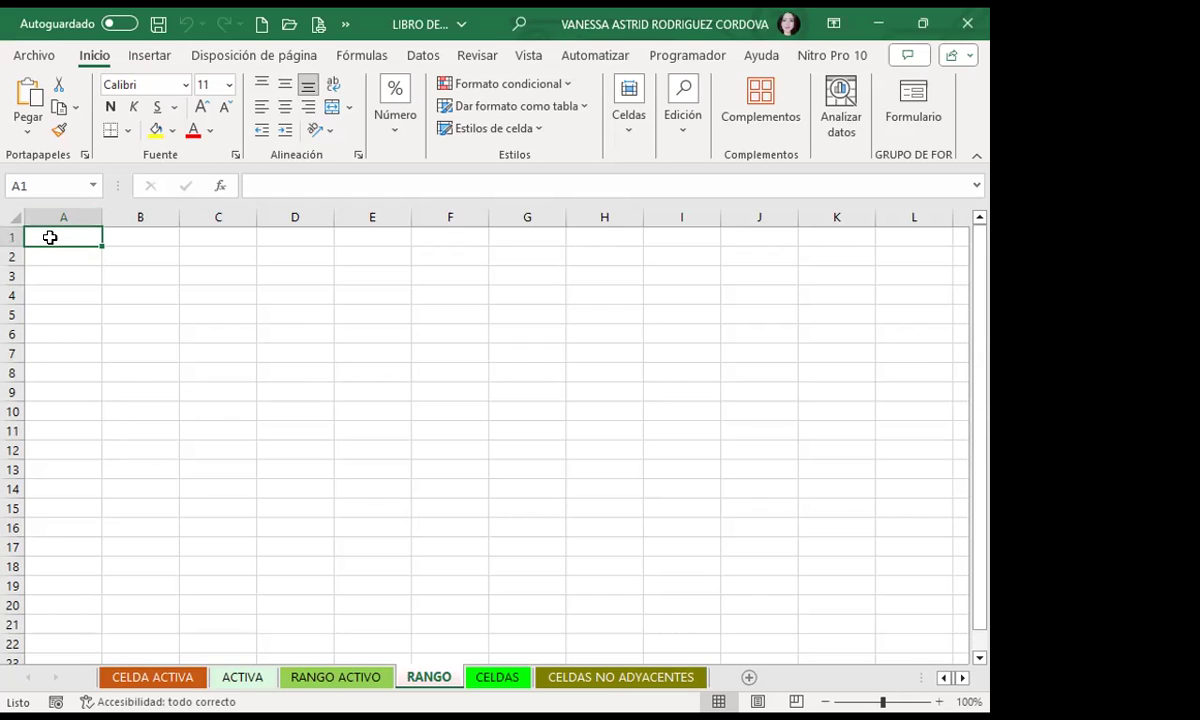
{"action": "key", "text": "ctrl+Down"}
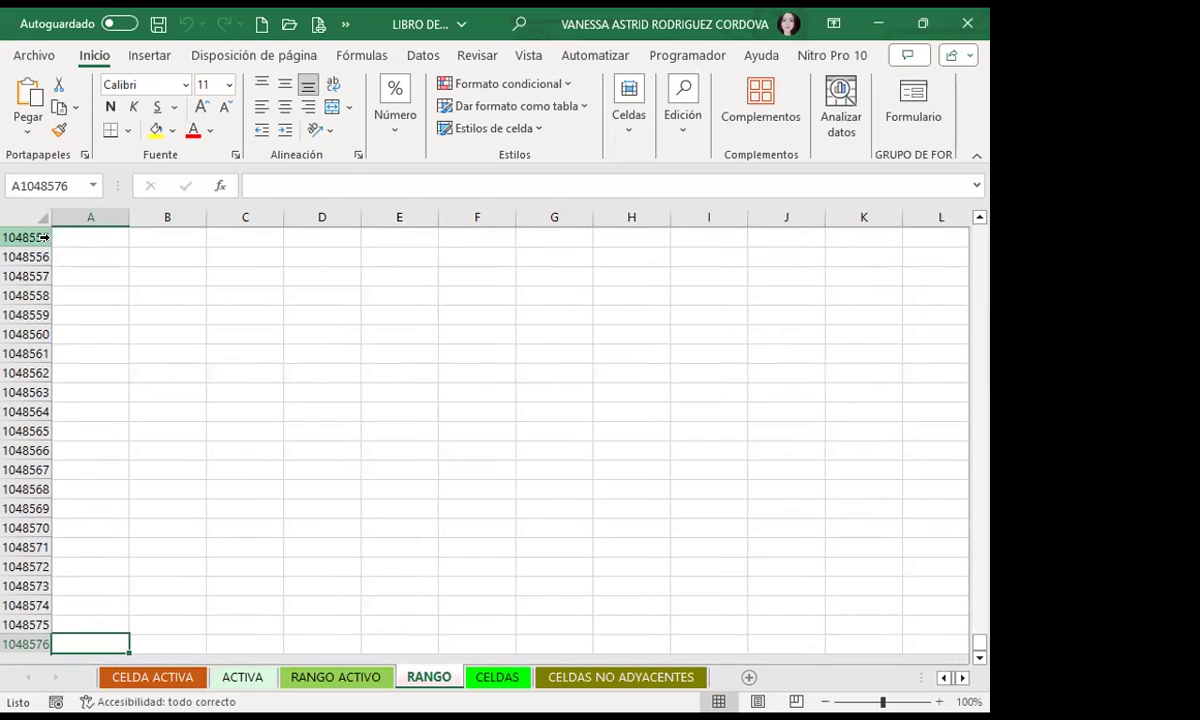
{"action": "key", "text": "ctrl+Up"}
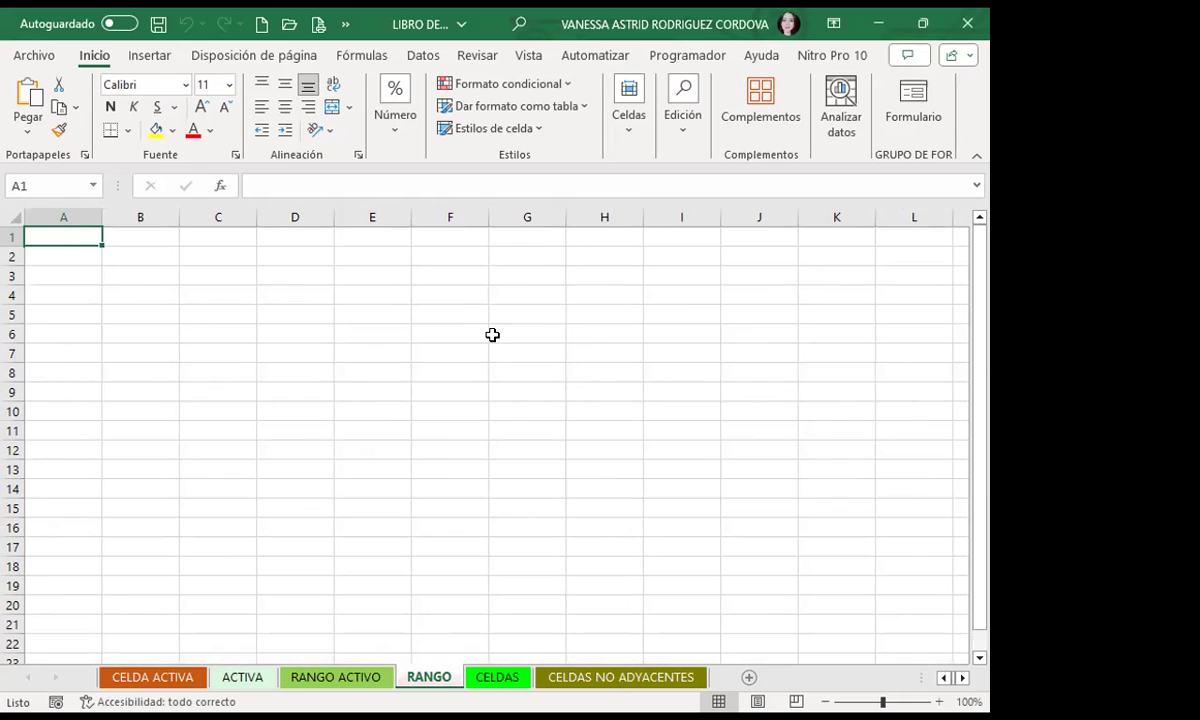
{"action": "left_click", "coordinate": [524, 331]}
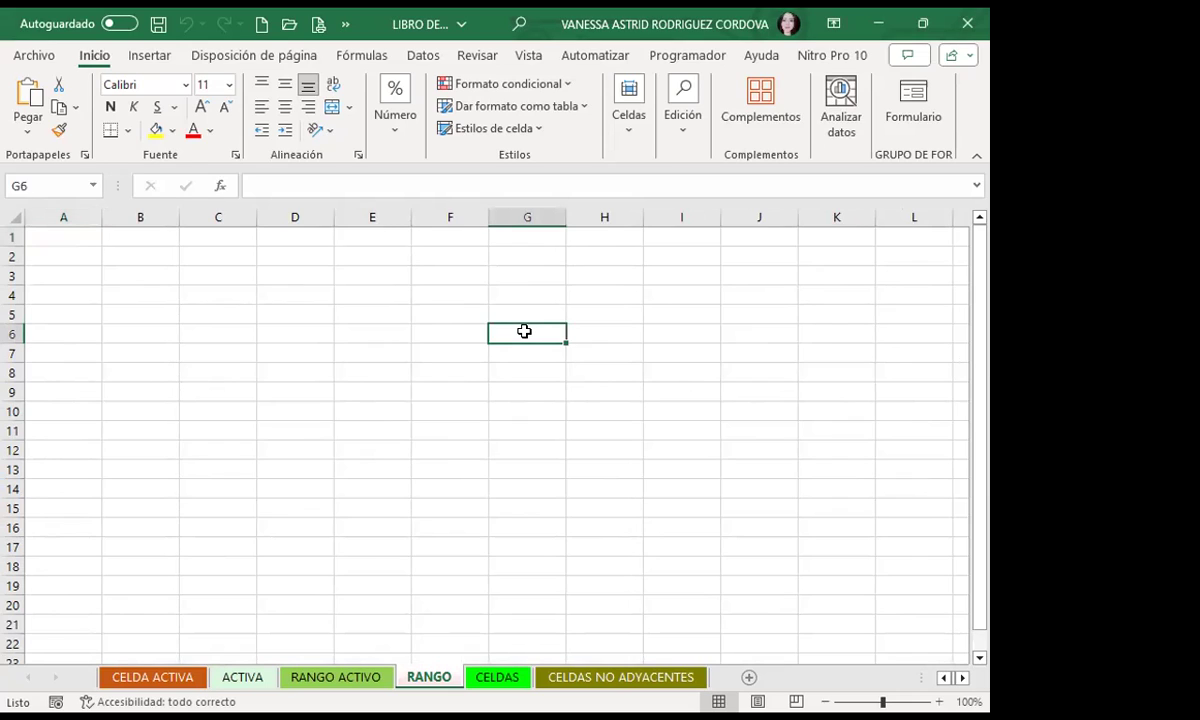
{"action": "left_click", "coordinate": [830, 490]}
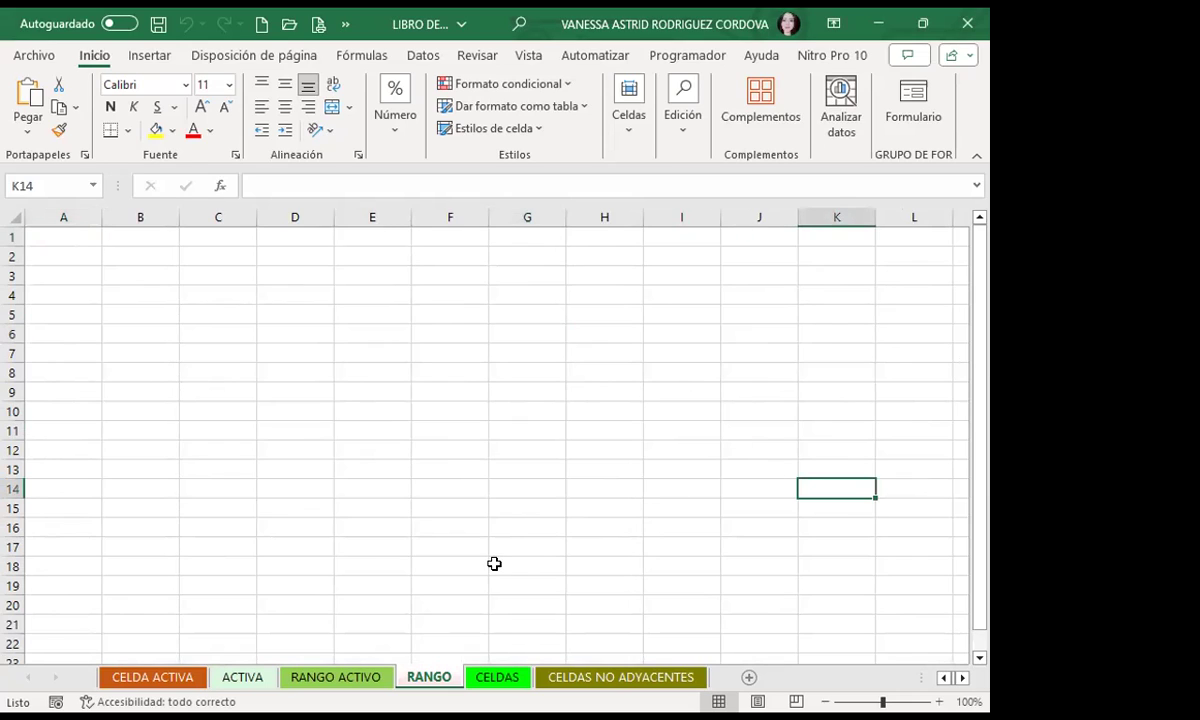
{"action": "left_click", "coordinate": [494, 564]}
{"action": "left_click", "coordinate": [269, 483]}
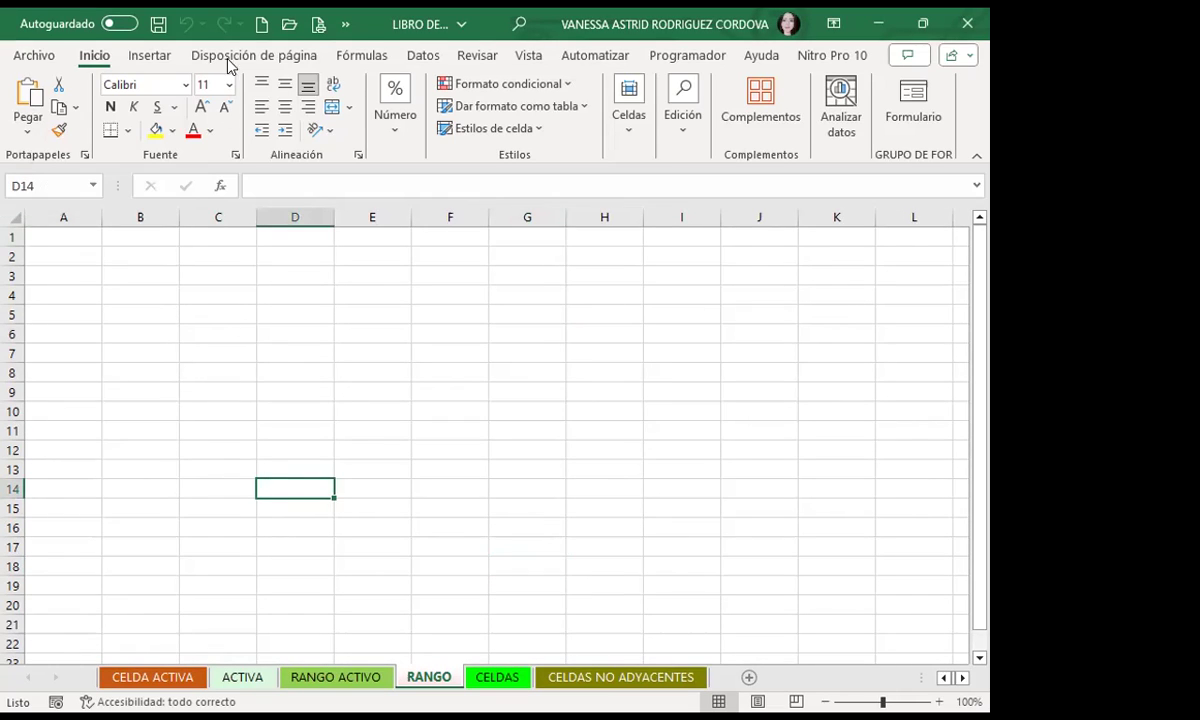
{"action": "left_click", "coordinate": [436, 371]}
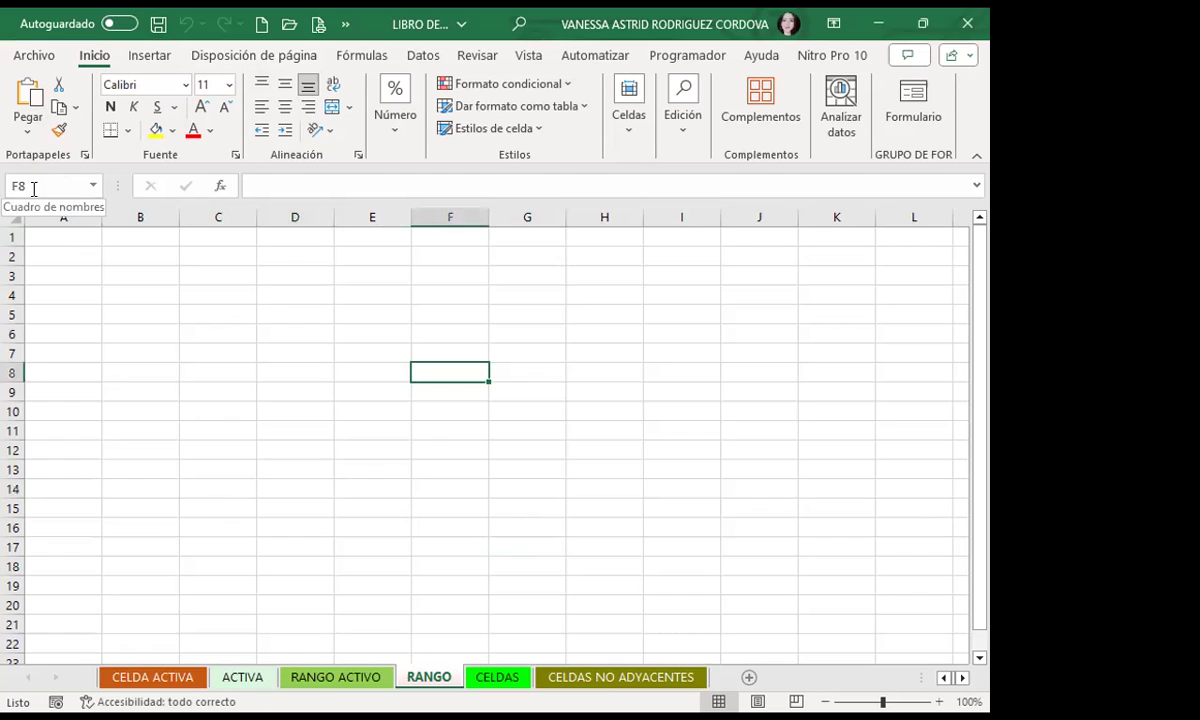
{"action": "left_click", "coordinate": [598, 446]}
{"action": "left_click", "coordinate": [196, 328]}
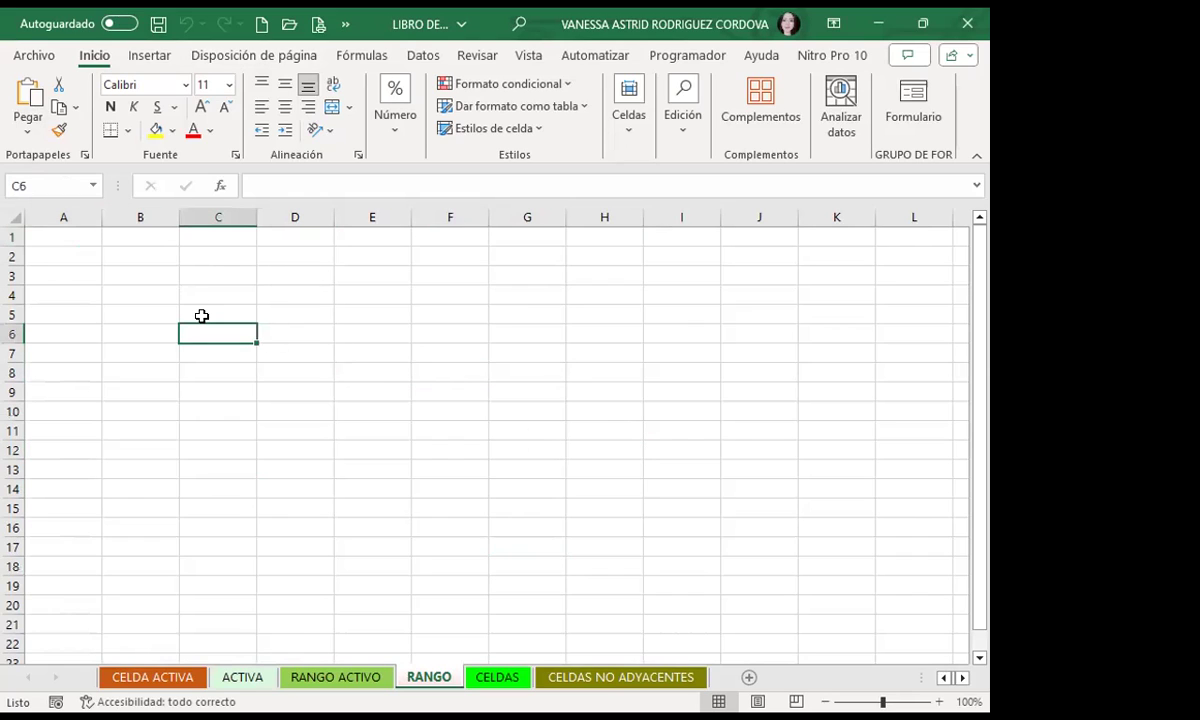
{"action": "left_click", "coordinate": [573, 338]}
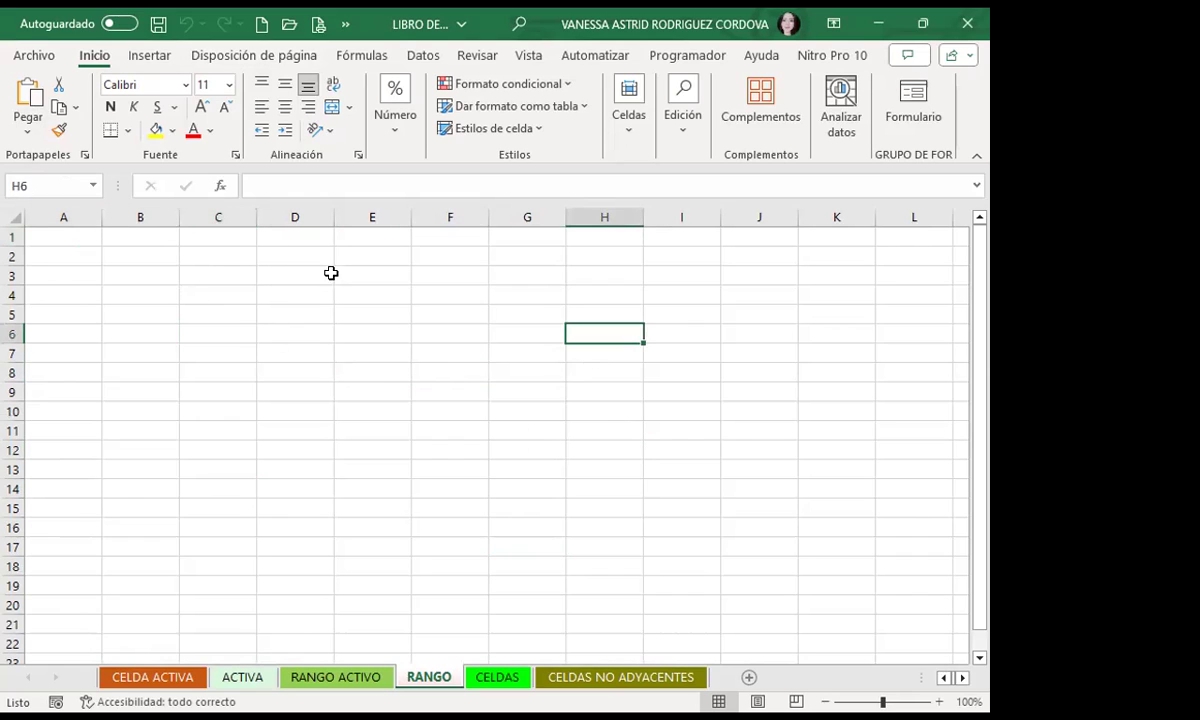
{"action": "left_click", "coordinate": [72, 283]}
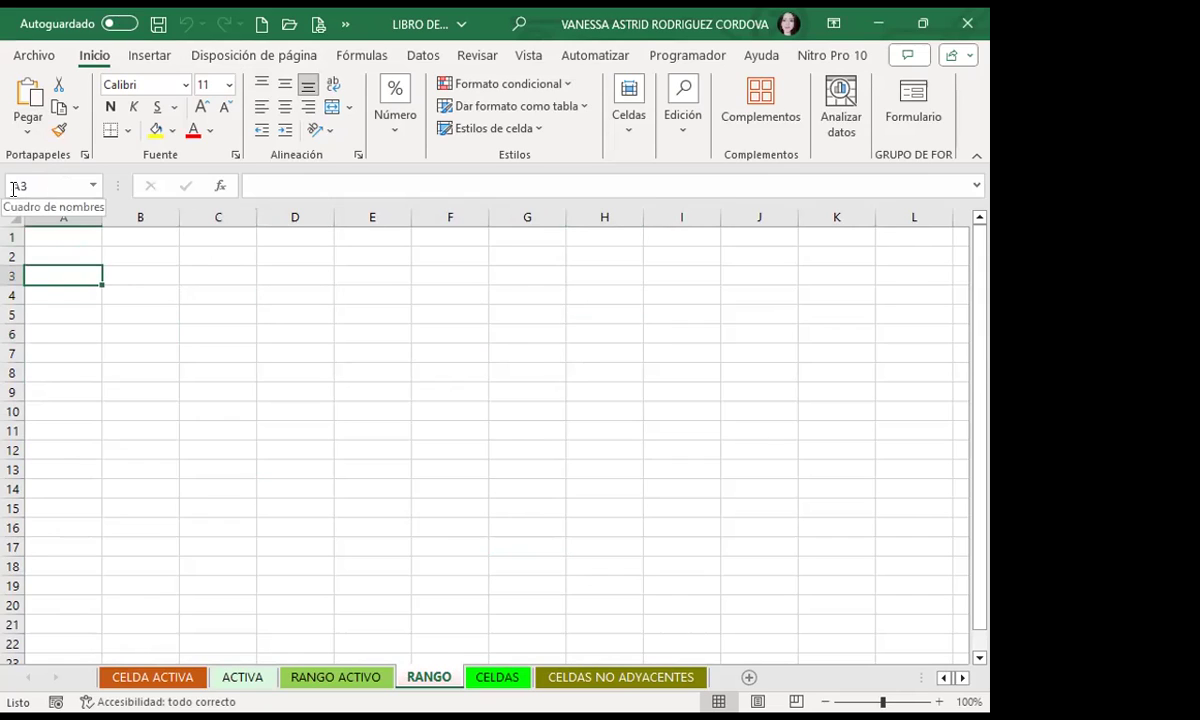
{"action": "left_click", "coordinate": [681, 335]}
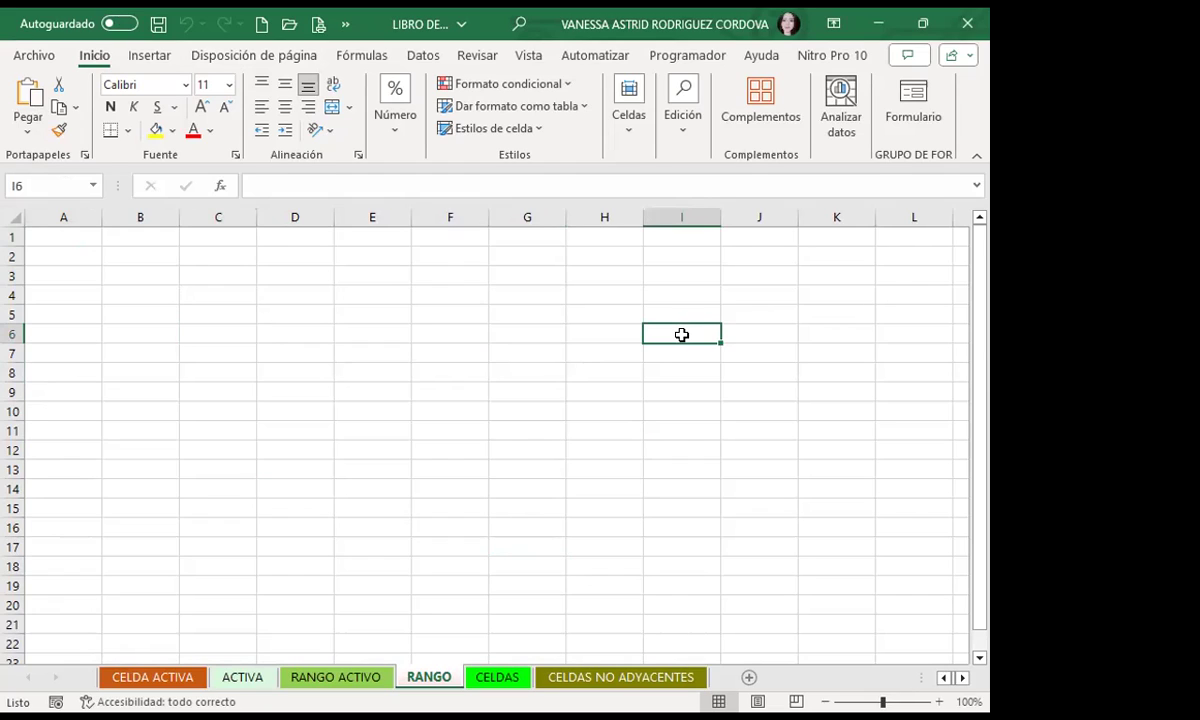
Jump from row 6 out to XFD6, back to A6, then out to XFD6 again
{"action": "key", "text": "ctrl+Right"}
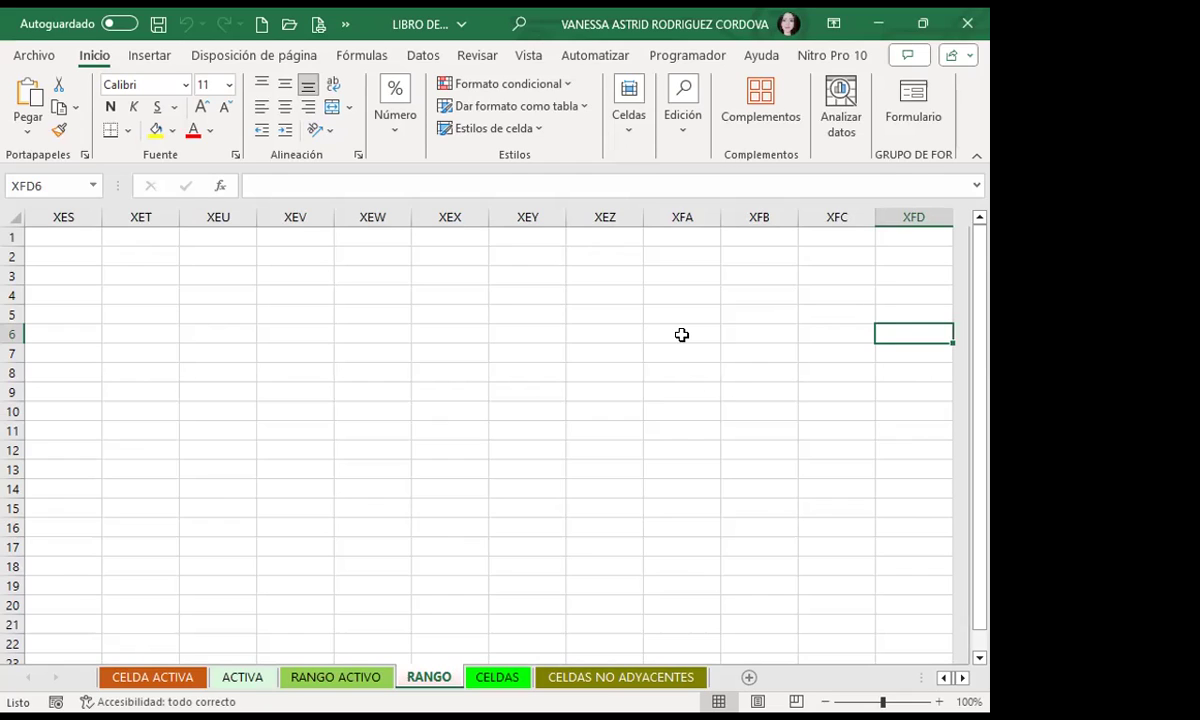
{"action": "key", "text": "Home"}
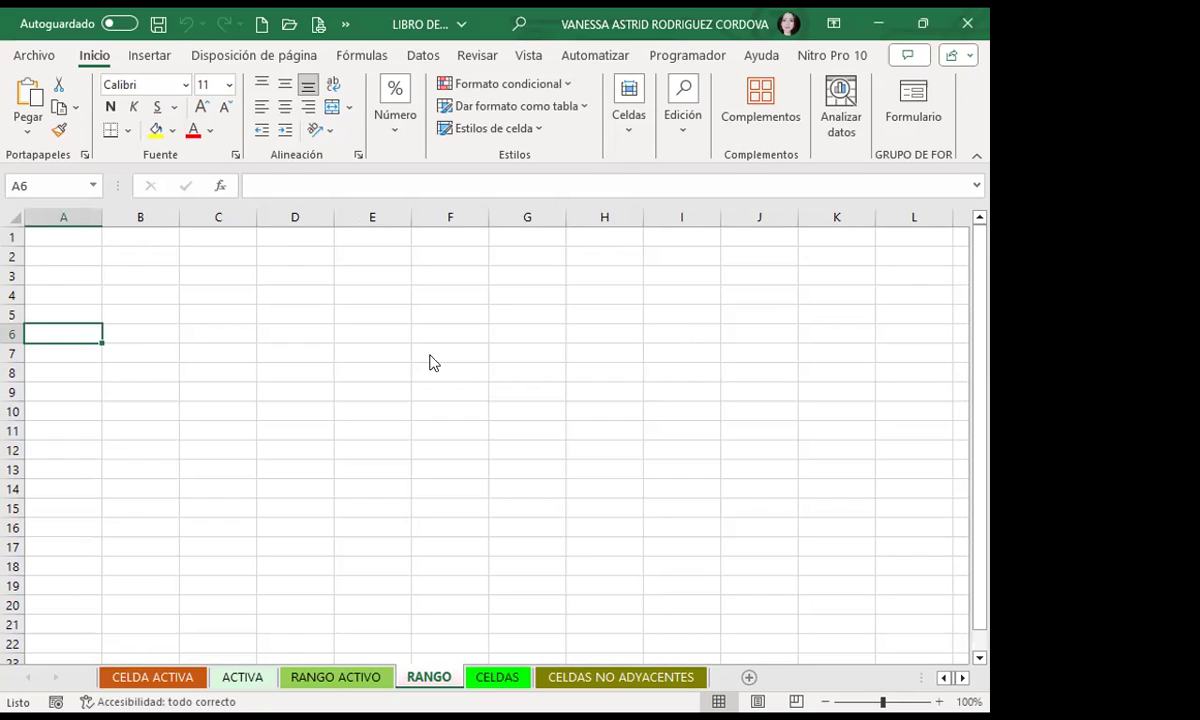
{"action": "key", "text": "ctrl+Right"}
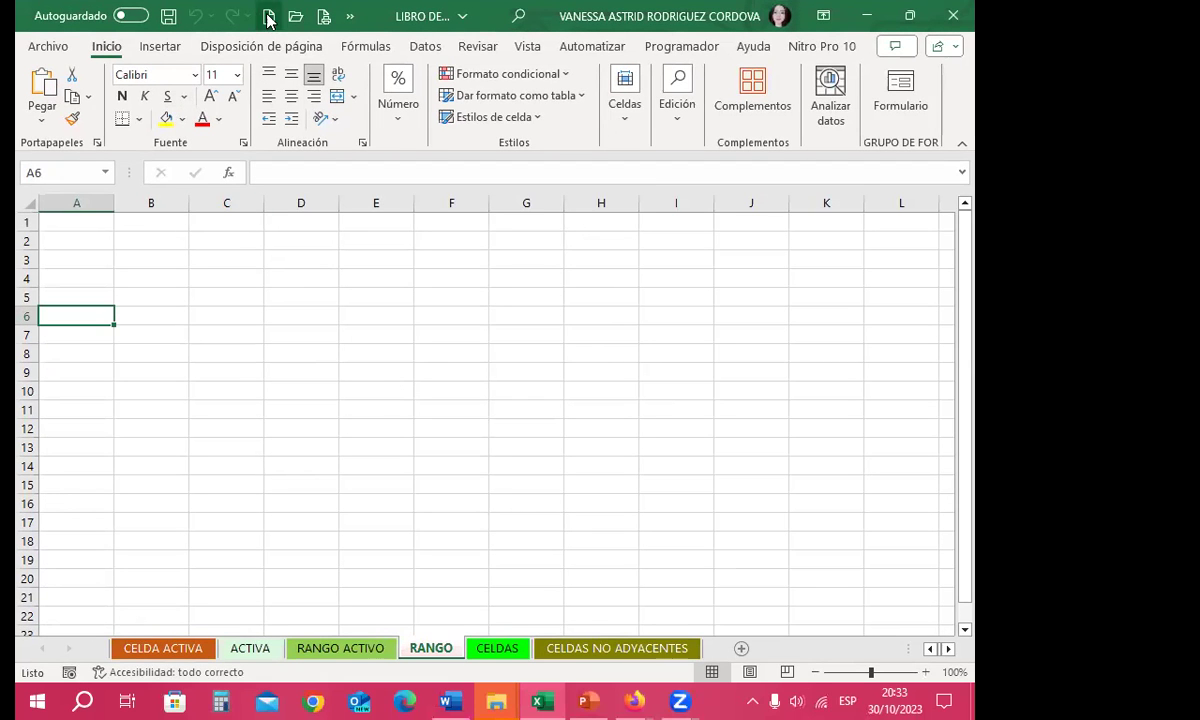
Create blank workbook Libro1 and bring up its 'Guardar este archivo' save prompt
{"action": "key", "text": "ctrl+n"}
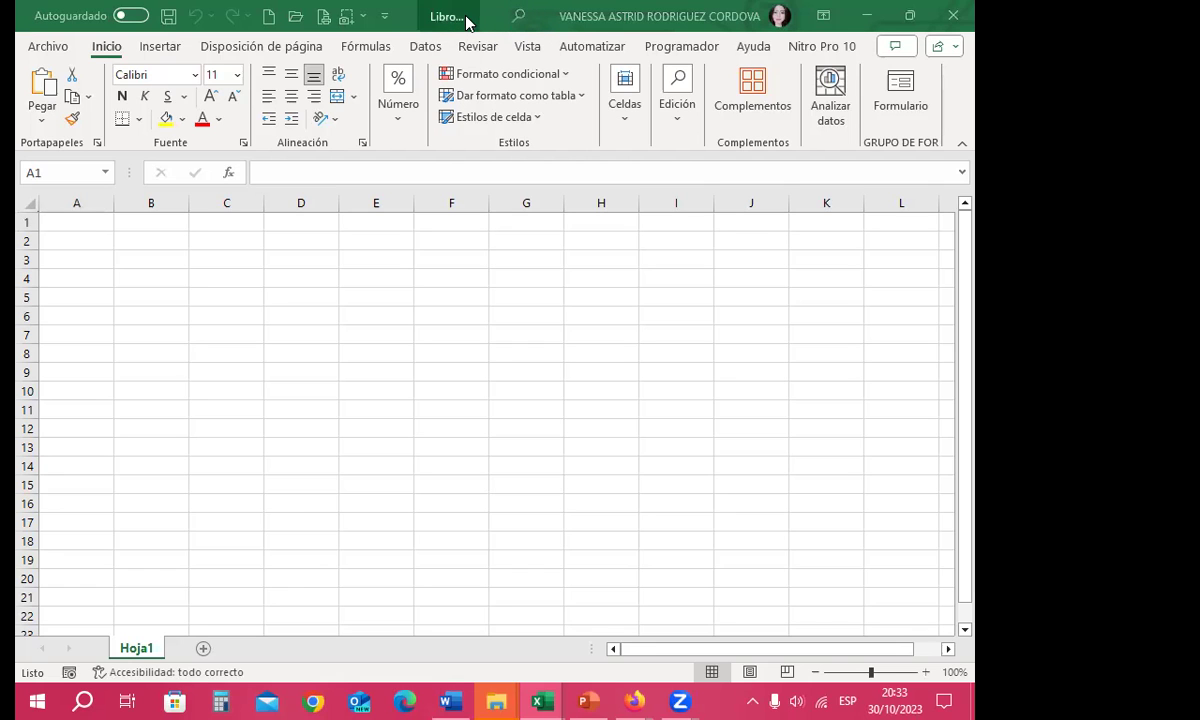
{"action": "left_click", "coordinate": [466, 18]}
{"action": "key", "text": "ctrl+s"}
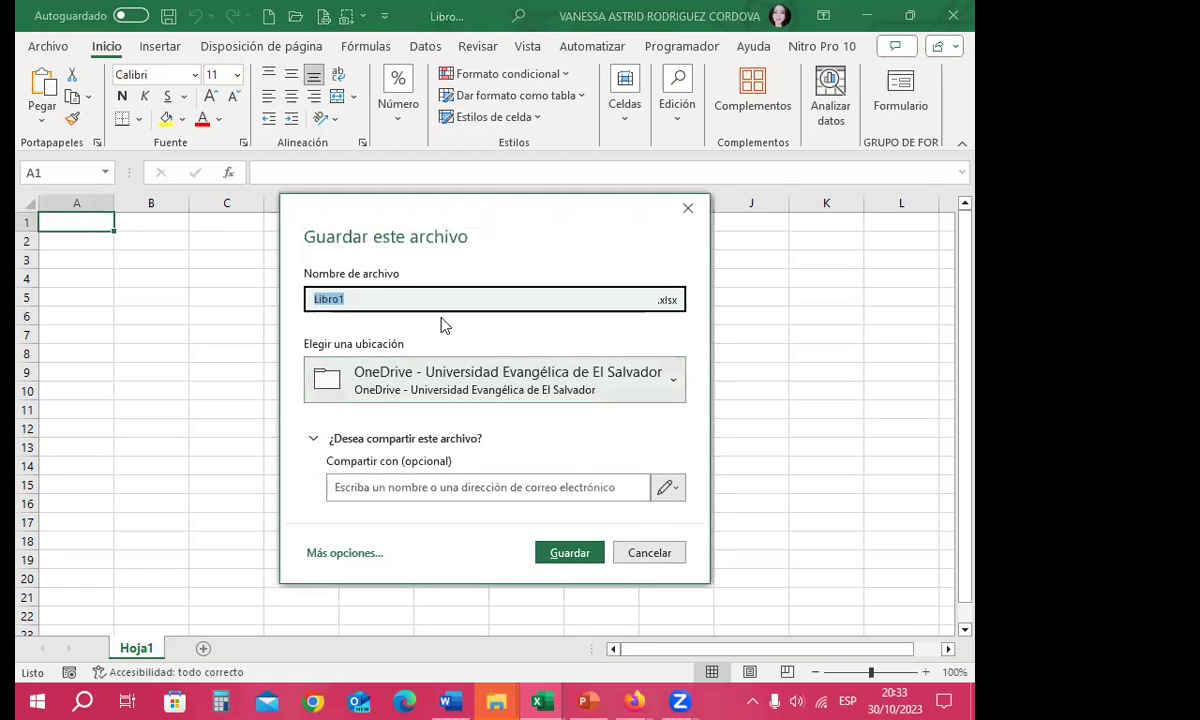
Close the 'Guardar este archivo' prompt, leaving Libro1 unsaved
{"action": "left_click", "coordinate": [694, 204]}
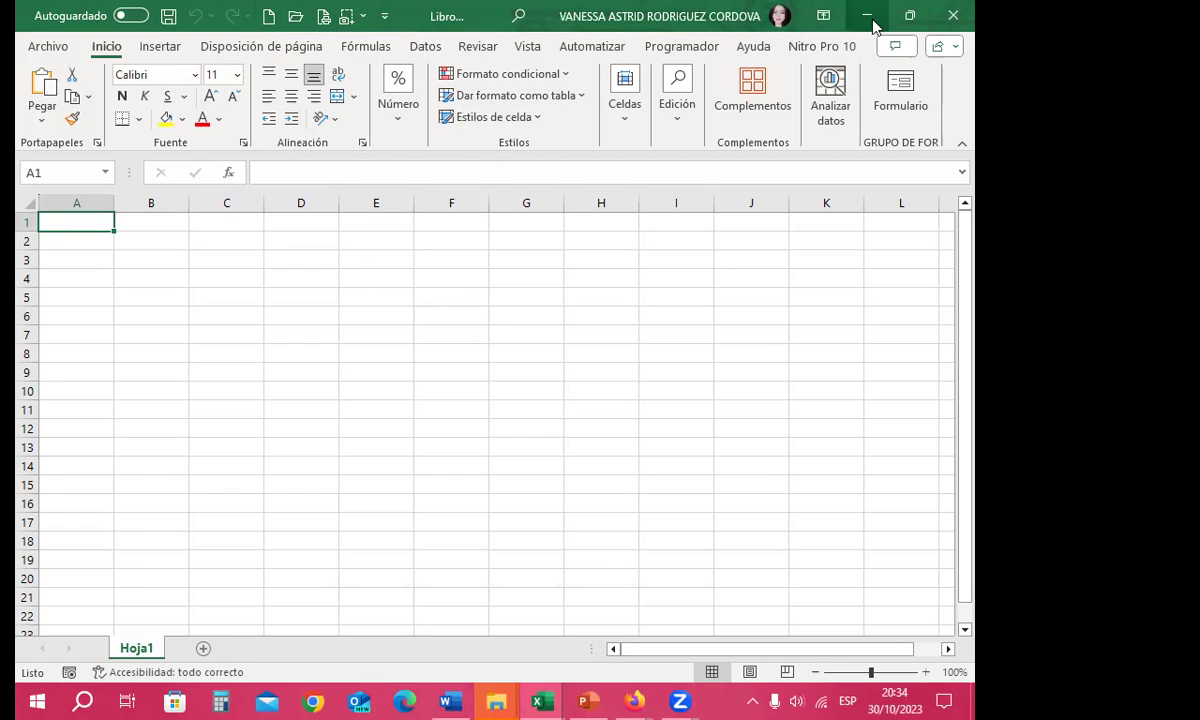
Shrink the workbook window and tour Insertar, Disposición de página, Fórmulas and Datos, returning to Inicio
{"action": "mouse_move", "coordinate": [752, 12]}
{"action": "left_mouse_down"}
{"action": "mouse_move", "coordinate": [771, 107]}
{"action": "mouse_move", "coordinate": [669, 8]}
{"action": "left_mouse_up"}
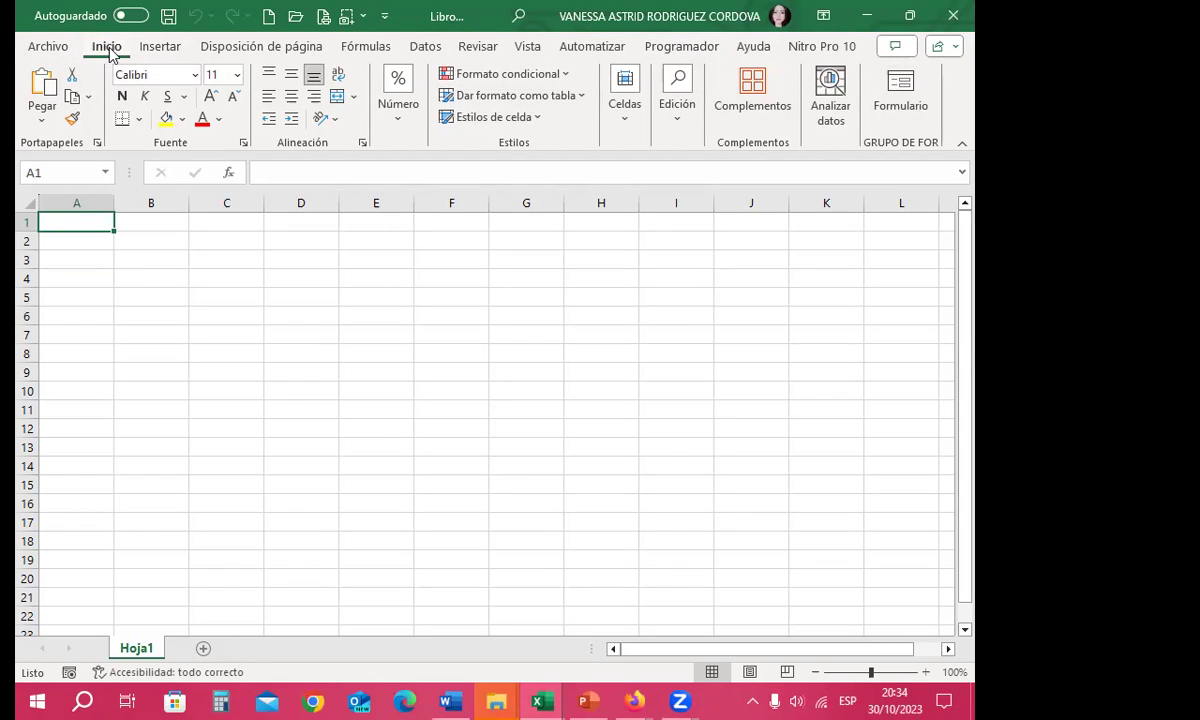
{"action": "left_click", "coordinate": [162, 46]}
{"action": "left_click", "coordinate": [237, 47]}
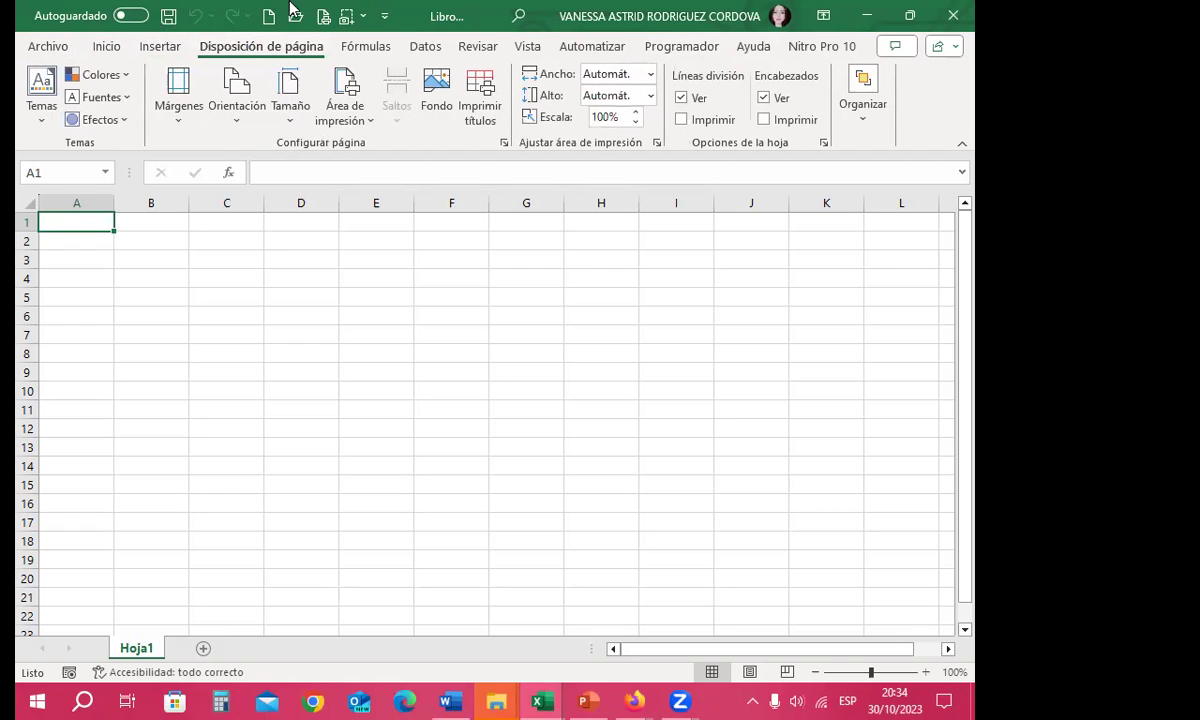
{"action": "left_click", "coordinate": [366, 46]}
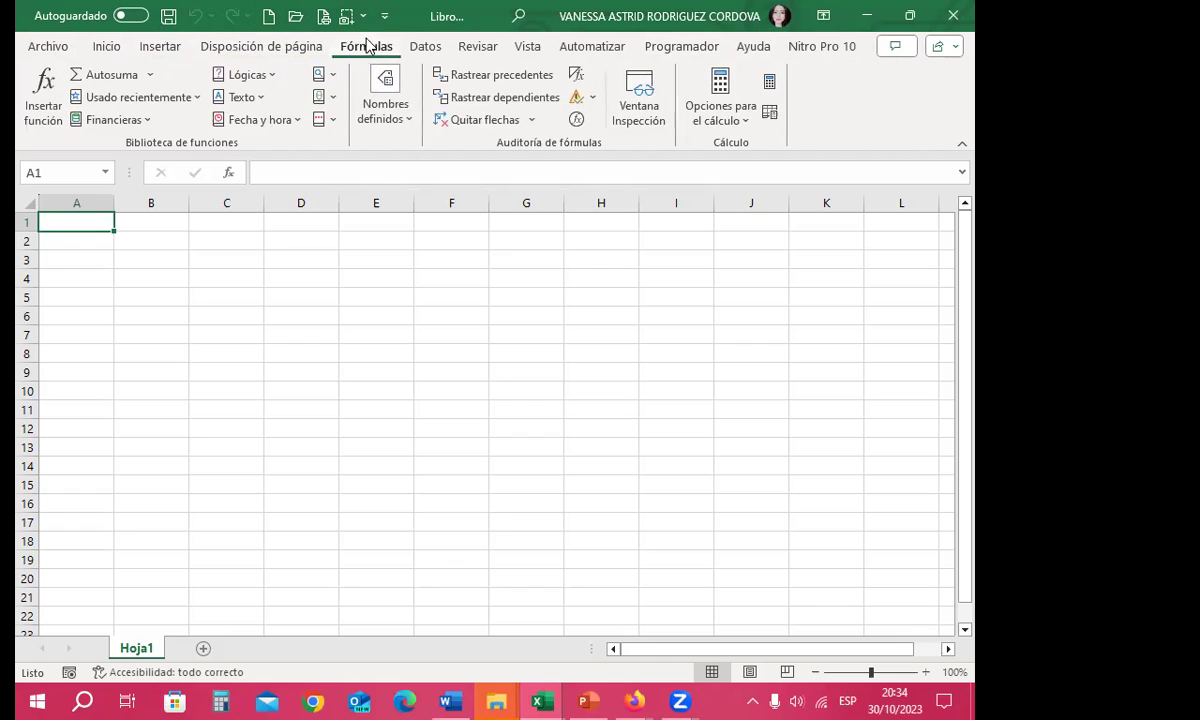
{"action": "left_click", "coordinate": [427, 52]}
{"action": "left_click", "coordinate": [104, 46]}
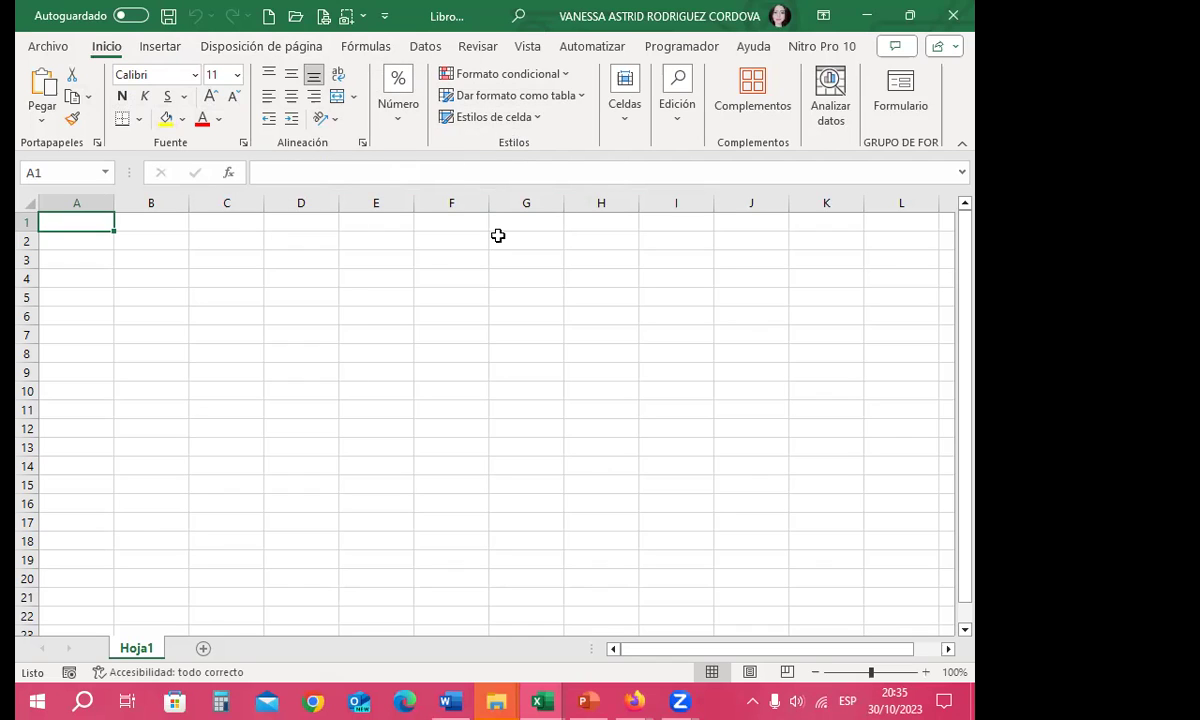
Revisit Insertar, Fórmulas and Datos, ending on the Vista tab
{"action": "left_click", "coordinate": [164, 47]}
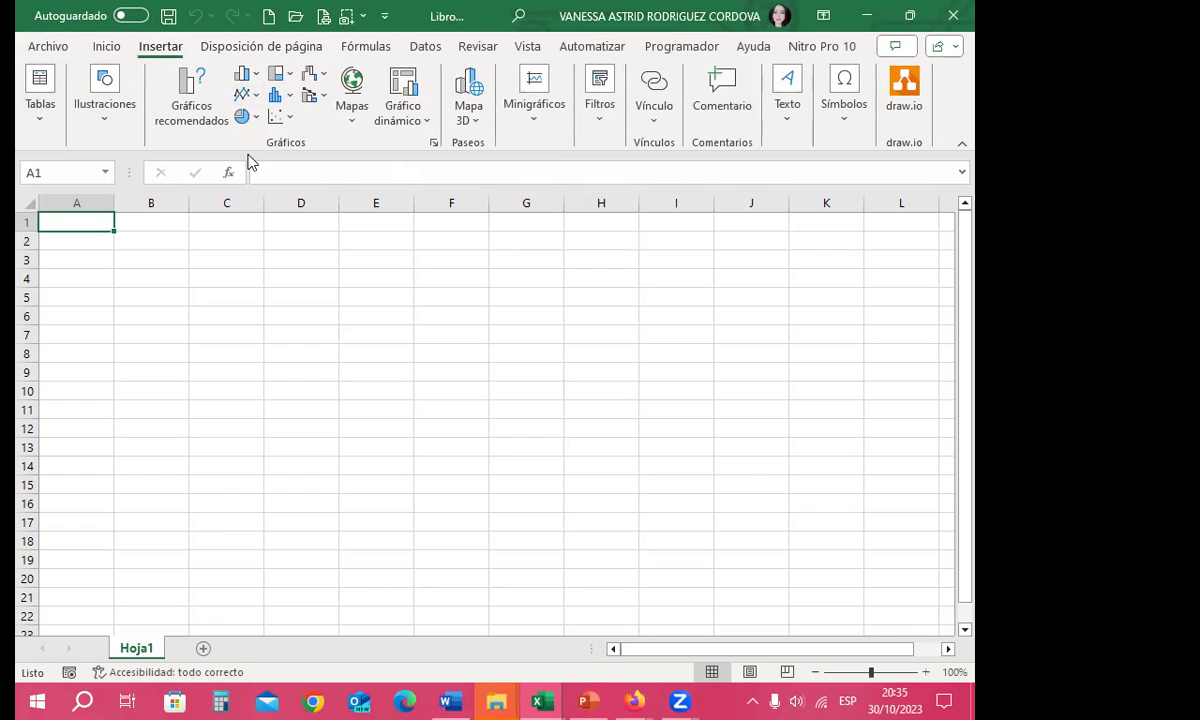
{"action": "left_click", "coordinate": [357, 48]}
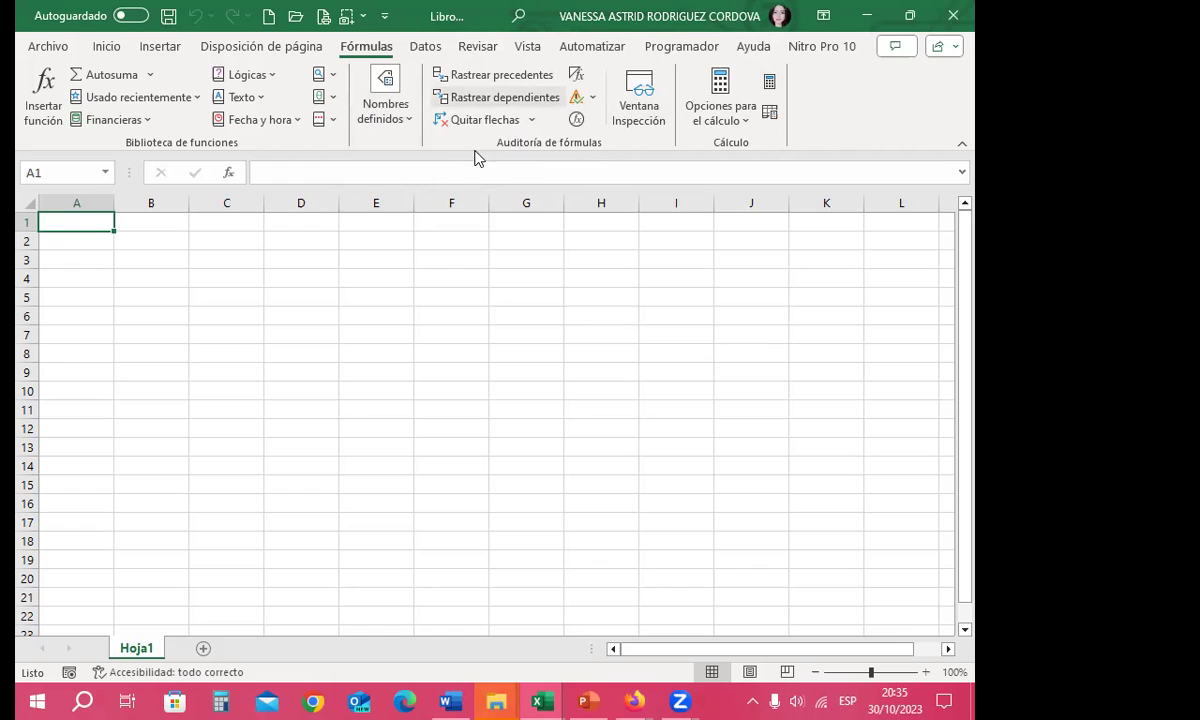
{"action": "left_click", "coordinate": [416, 48]}
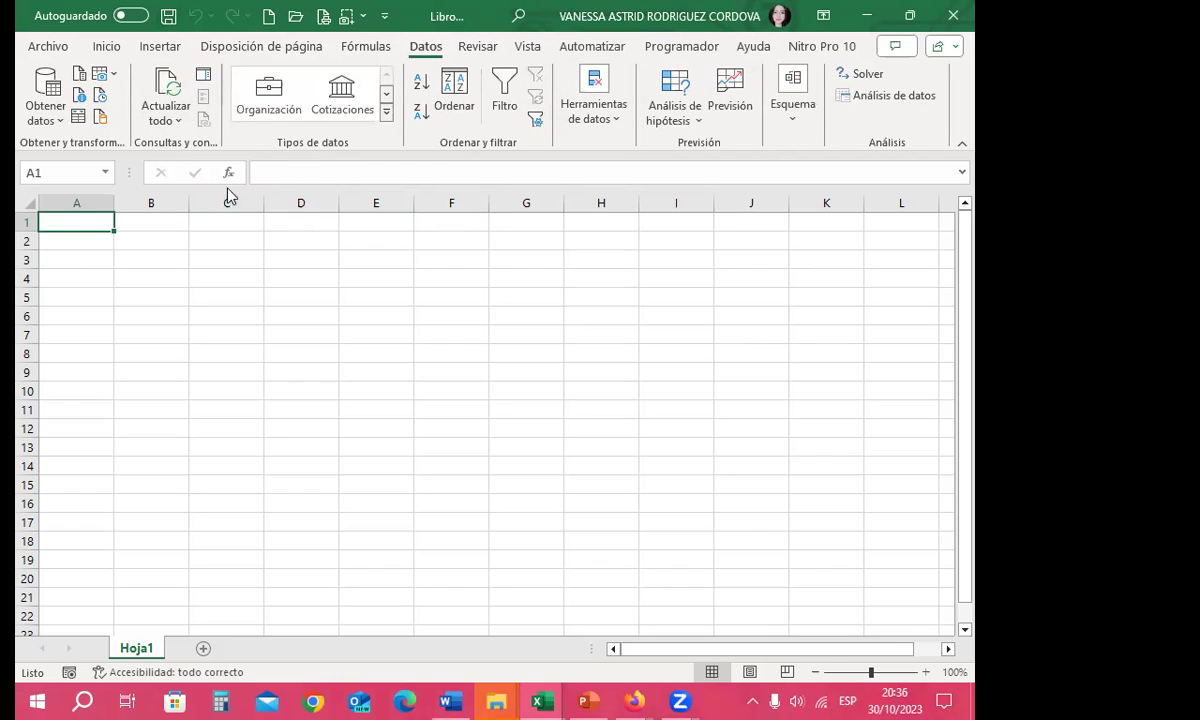
{"action": "left_click", "coordinate": [522, 47]}
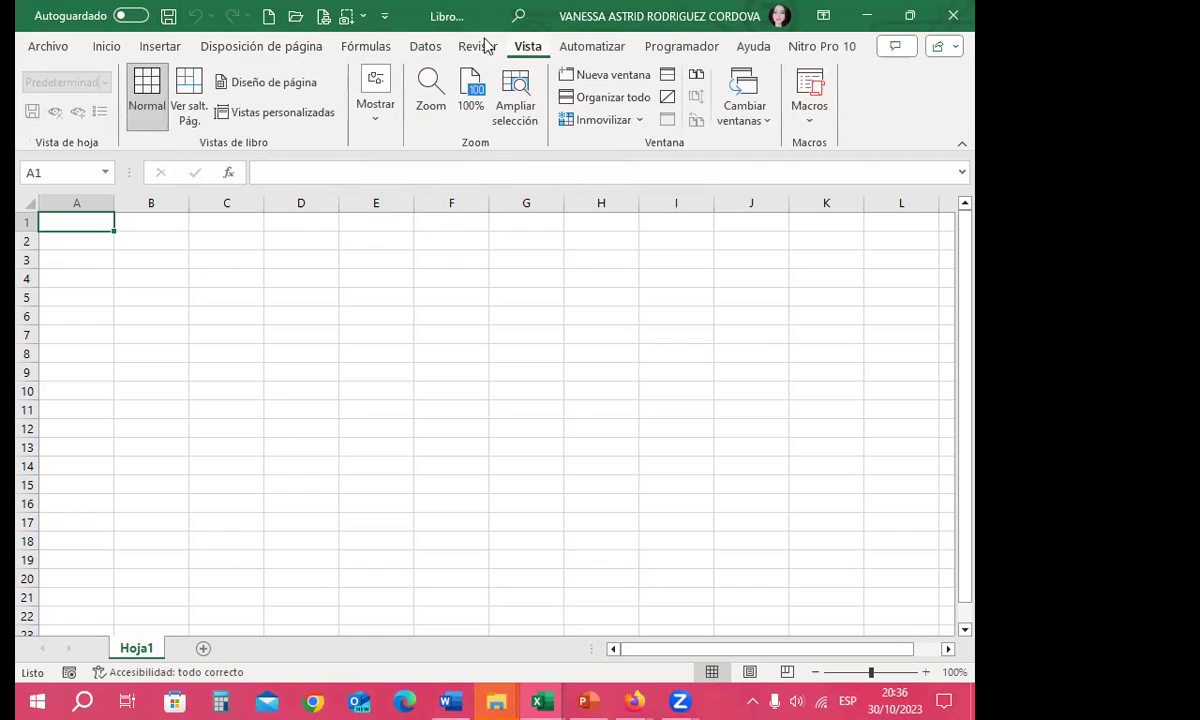
Hide and then restore the sheet gridlines from the Mostrar options
{"action": "left_click", "coordinate": [390, 120]}
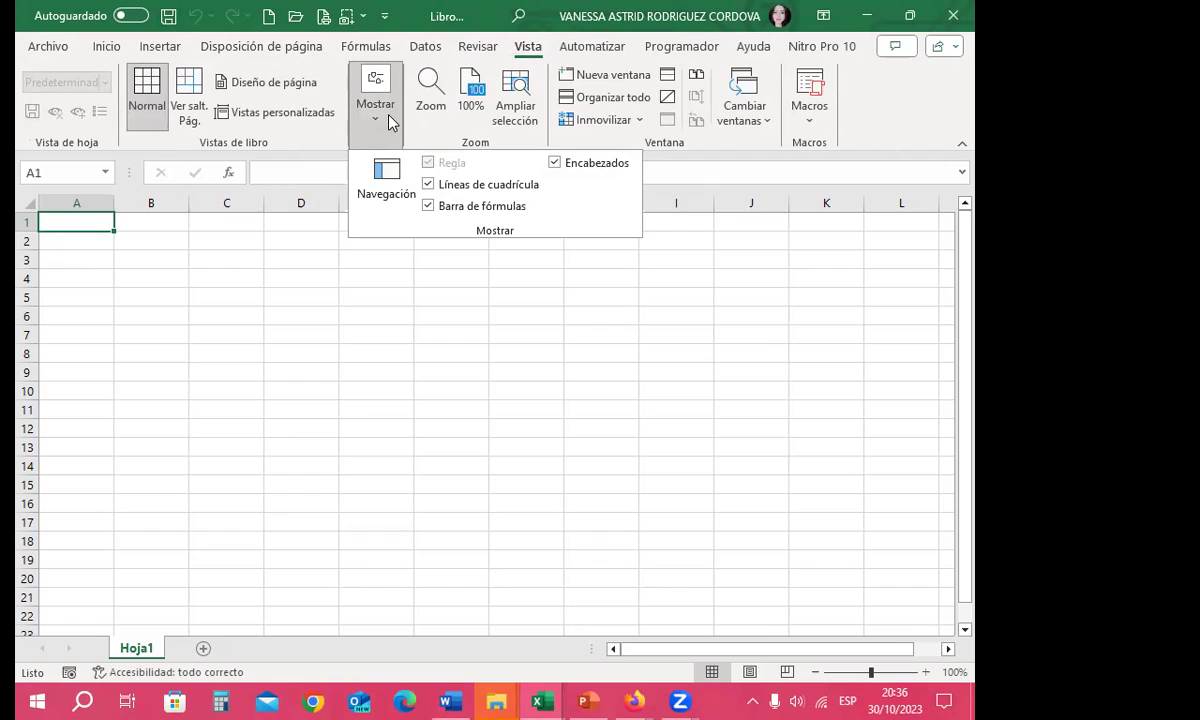
{"action": "left_click", "coordinate": [428, 185]}
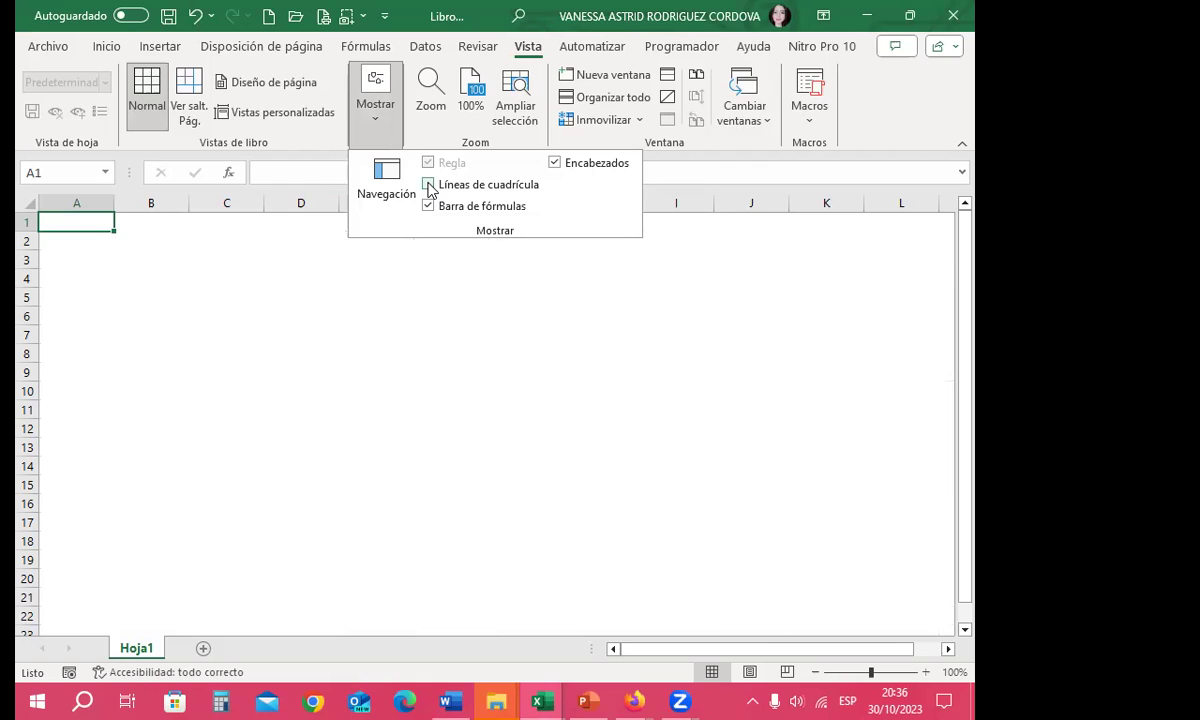
{"action": "left_click", "coordinate": [428, 185]}
{"action": "left_click", "coordinate": [312, 341]}
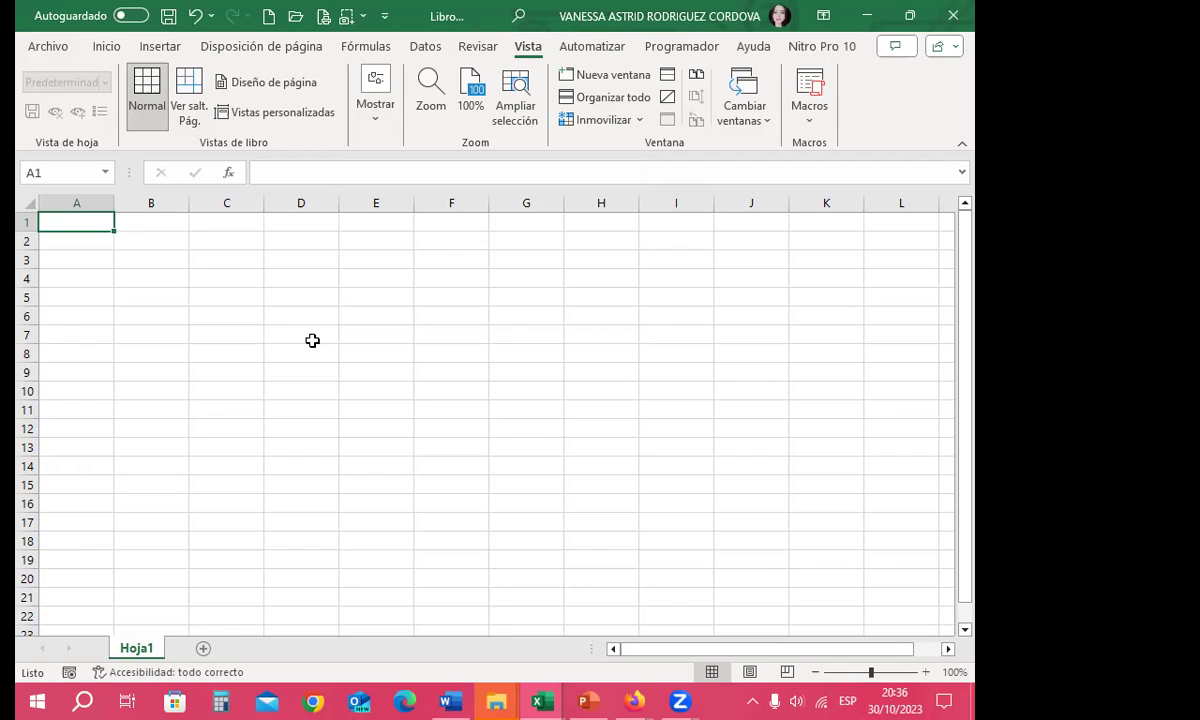
Hide gridlines, select B4:H13, show gridlines again, then deselect by choosing B20
{"action": "left_click", "coordinate": [368, 122]}
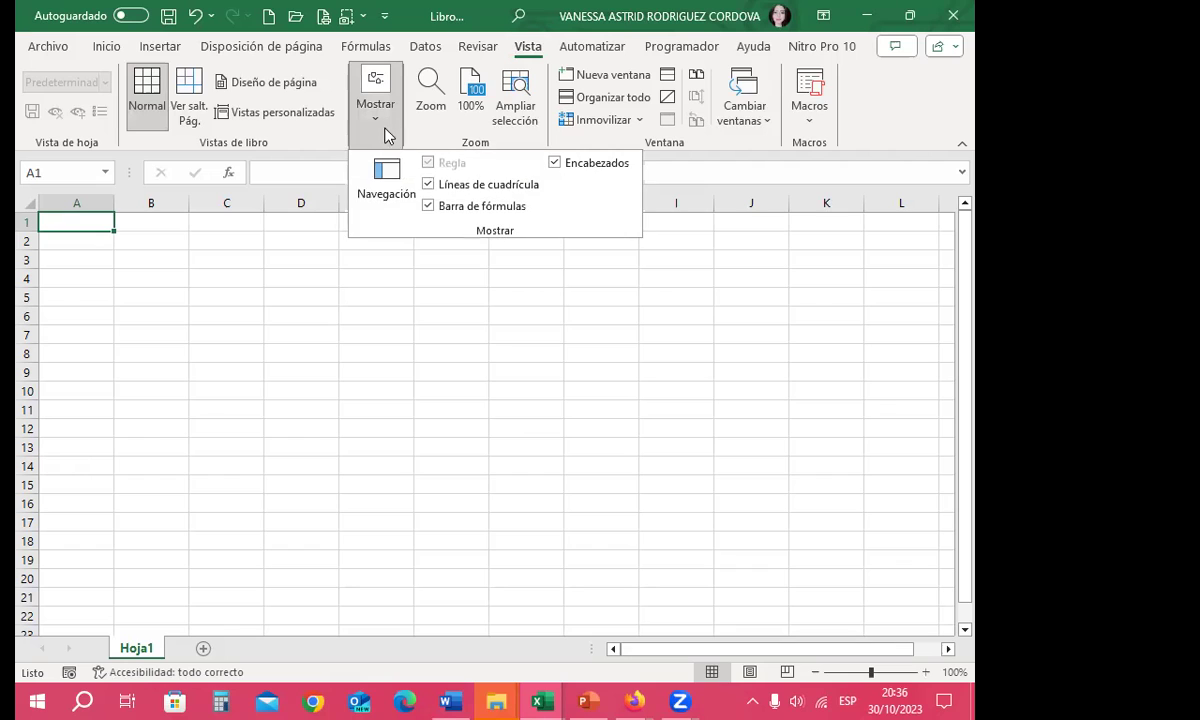
{"action": "left_click", "coordinate": [428, 184]}
{"action": "left_click", "coordinate": [164, 295]}
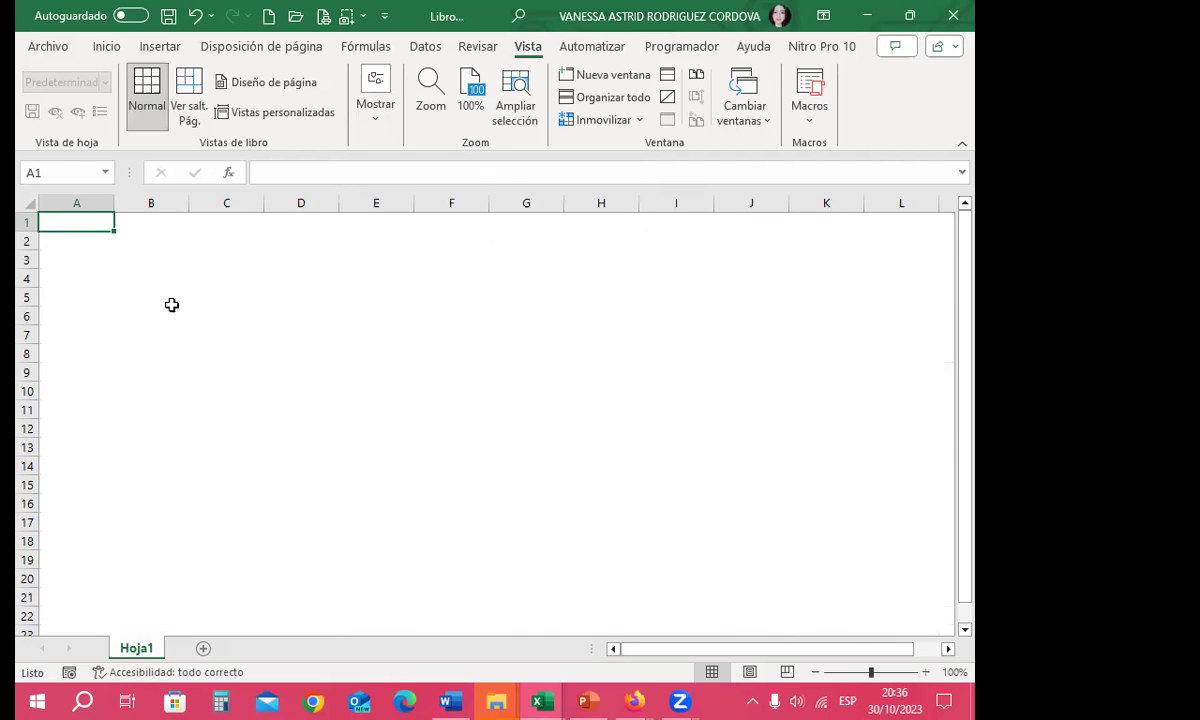
{"action": "left_click_drag", "start_coordinate": [152, 276], "coordinate": [584, 441]}
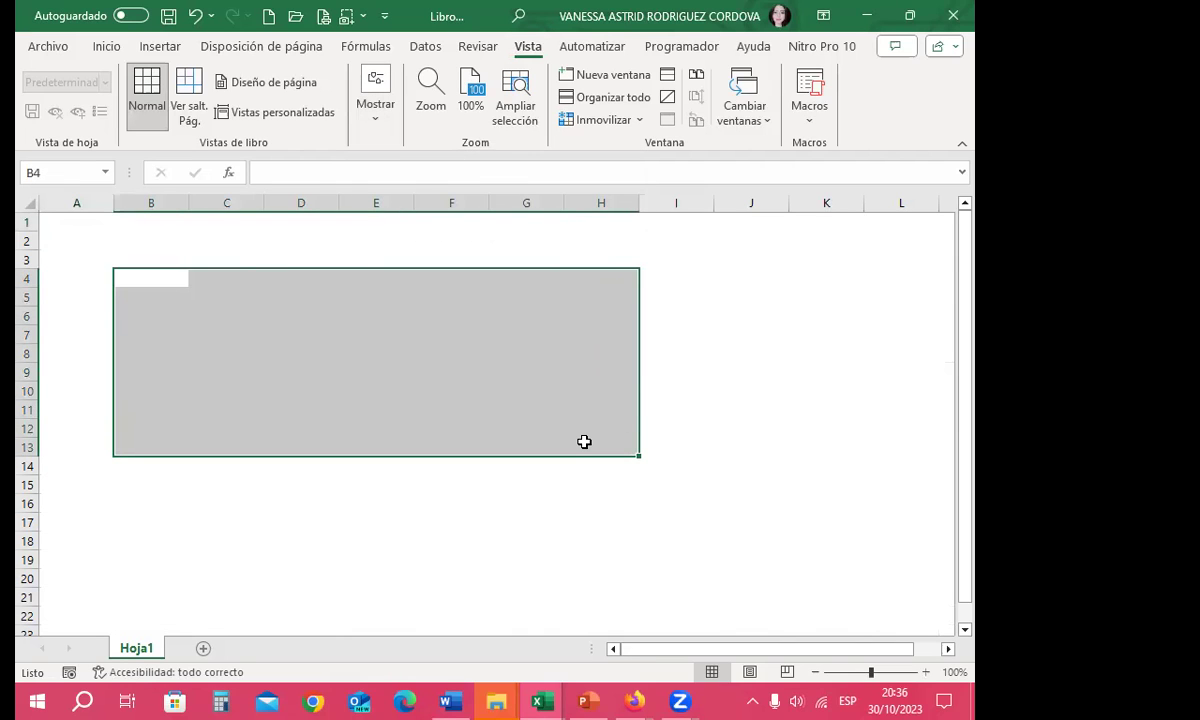
{"action": "left_click", "coordinate": [359, 117]}
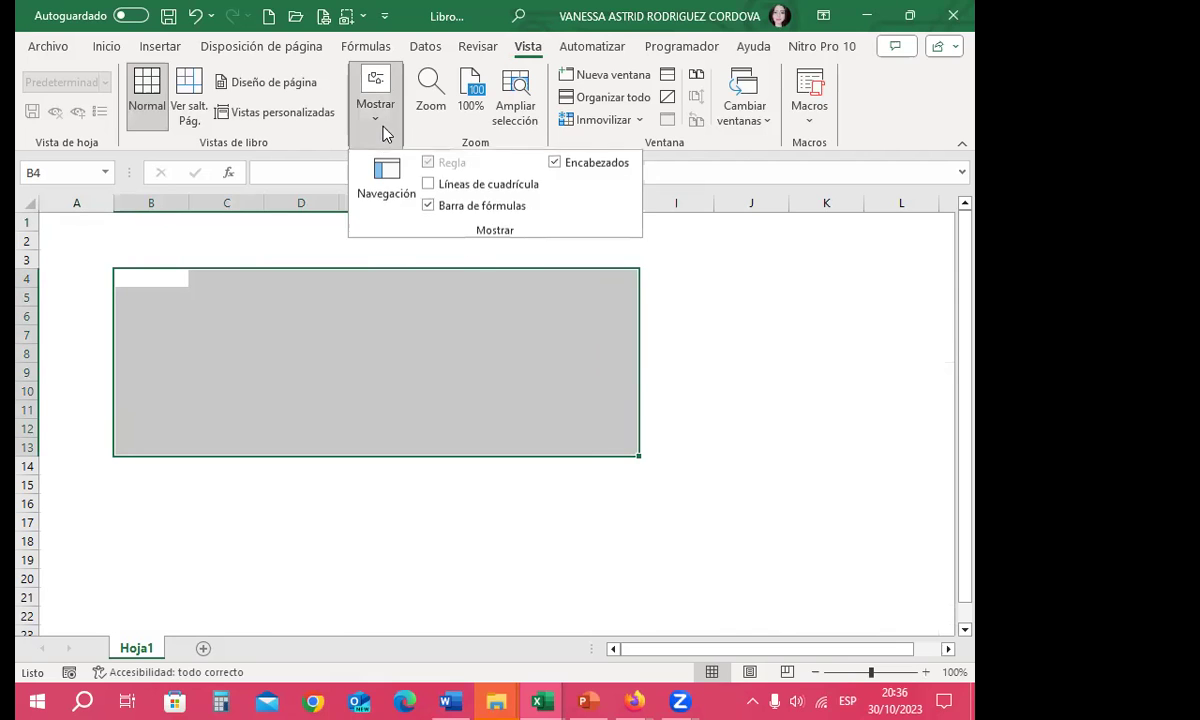
{"action": "left_click", "coordinate": [428, 184]}
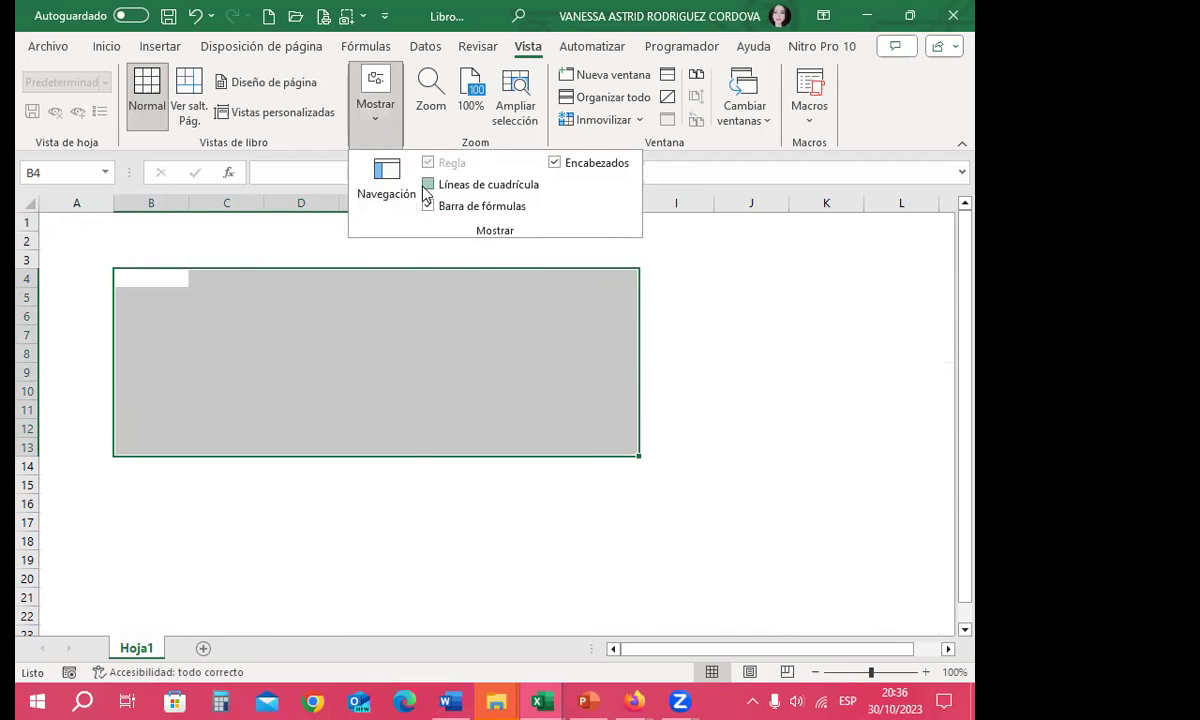
{"action": "left_click", "coordinate": [147, 616]}
{"action": "left_click", "coordinate": [150, 578]}
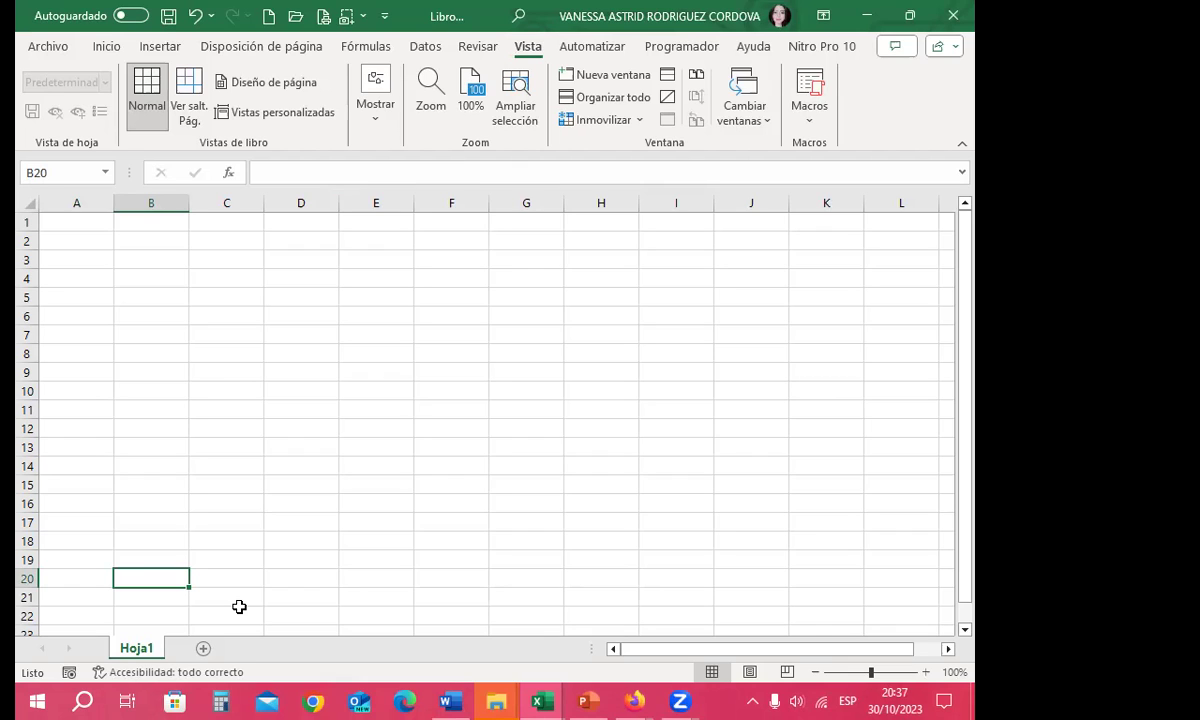
Add new sheets Hoja2, Hoja3 and Hoja4 beside Hoja1, checking each tab along the way
{"action": "left_click", "coordinate": [204, 650]}
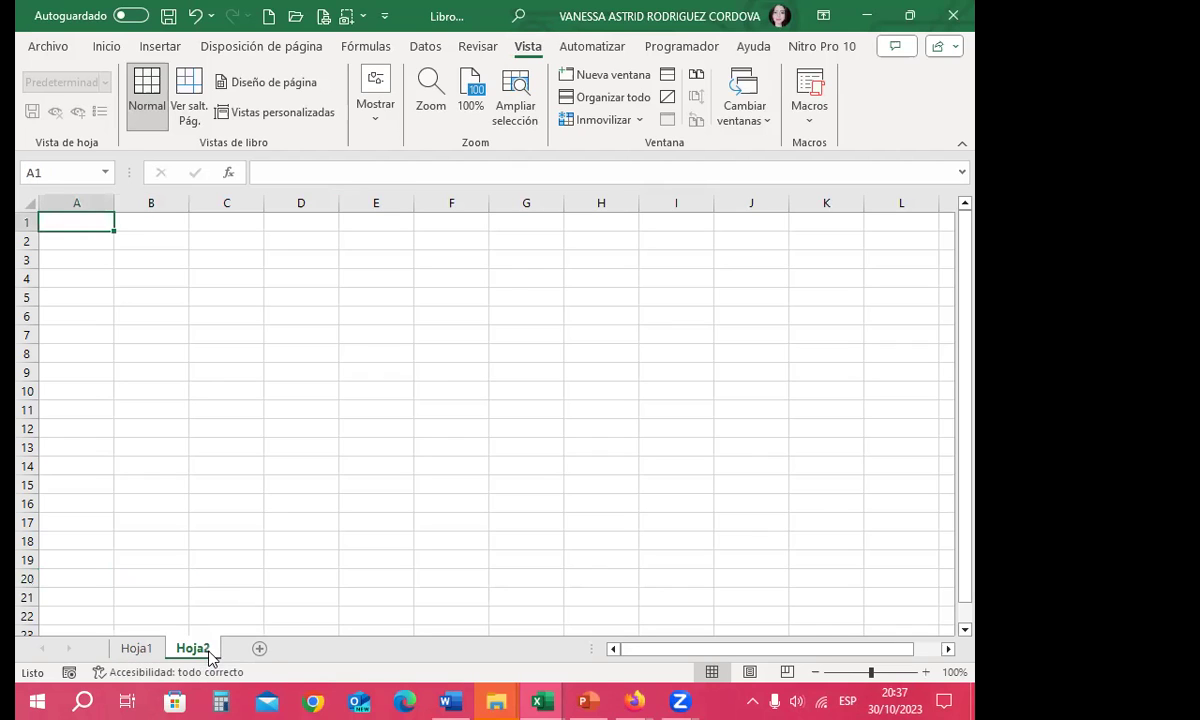
{"action": "left_click", "coordinate": [259, 648]}
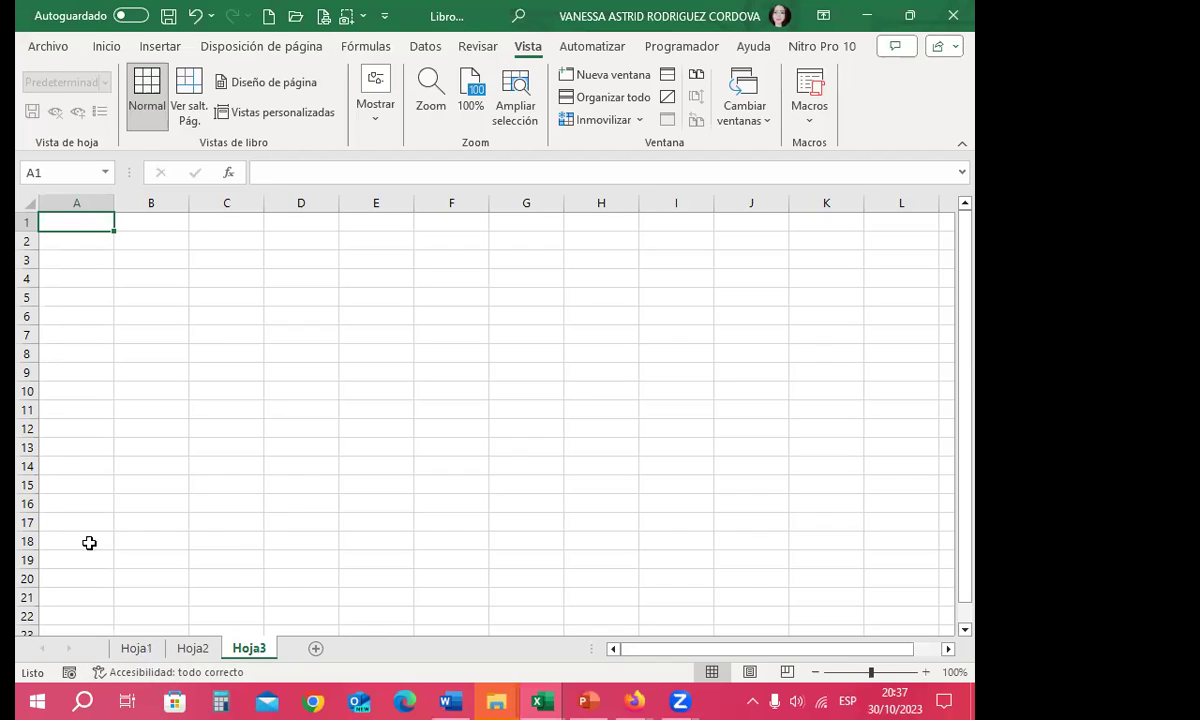
{"action": "left_click", "coordinate": [138, 650]}
{"action": "left_click", "coordinate": [190, 649]}
{"action": "left_click", "coordinate": [249, 649]}
{"action": "left_click", "coordinate": [317, 650]}
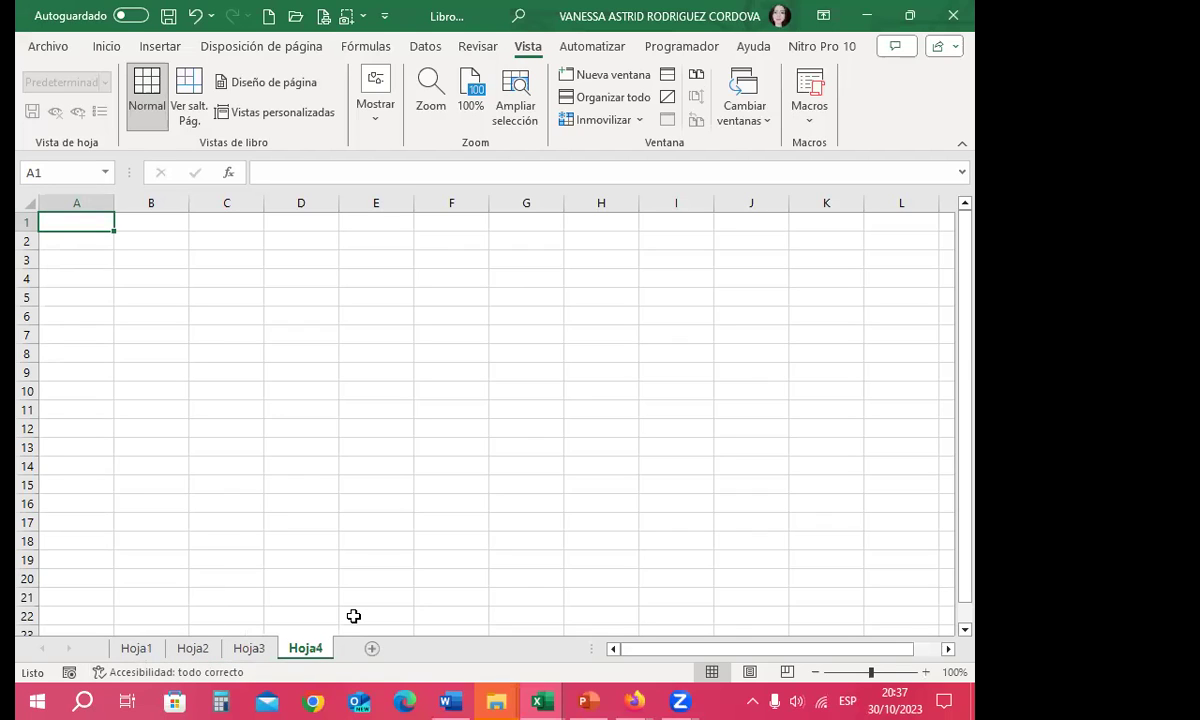
Insert a blank worksheet from the Hoja4 tab's Insertar dialog, then add more with Shift+F11
{"action": "right_click", "coordinate": [304, 645]}
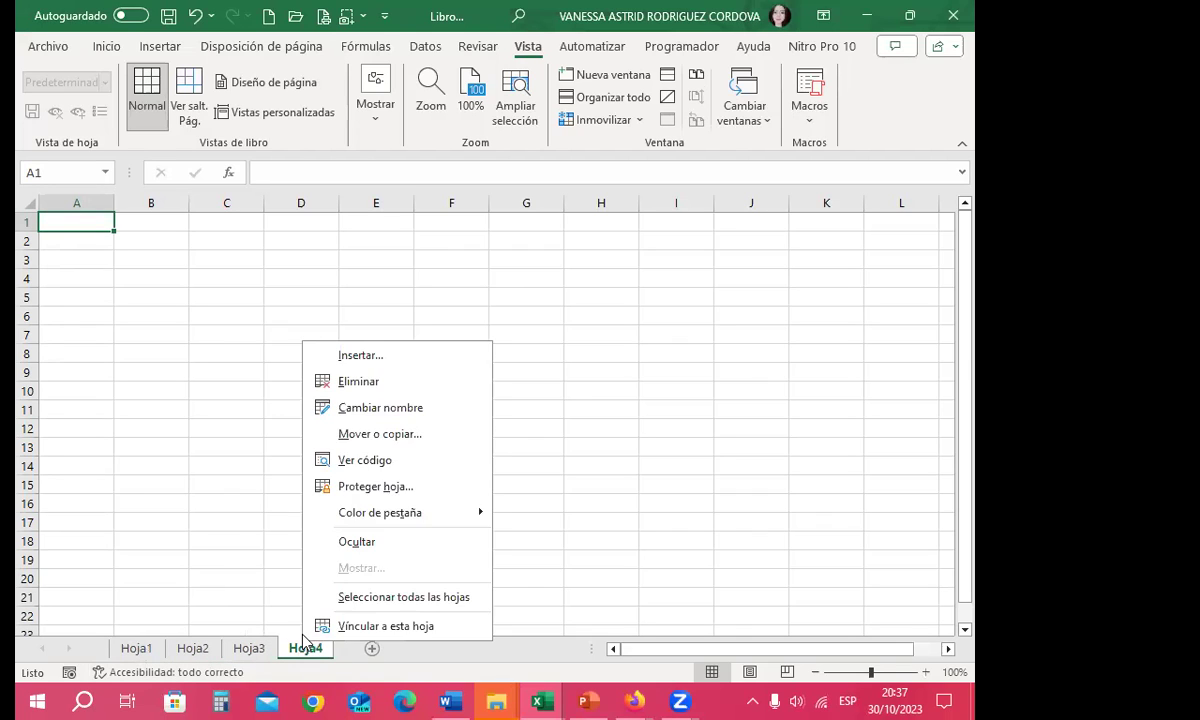
{"action": "left_click", "coordinate": [355, 354]}
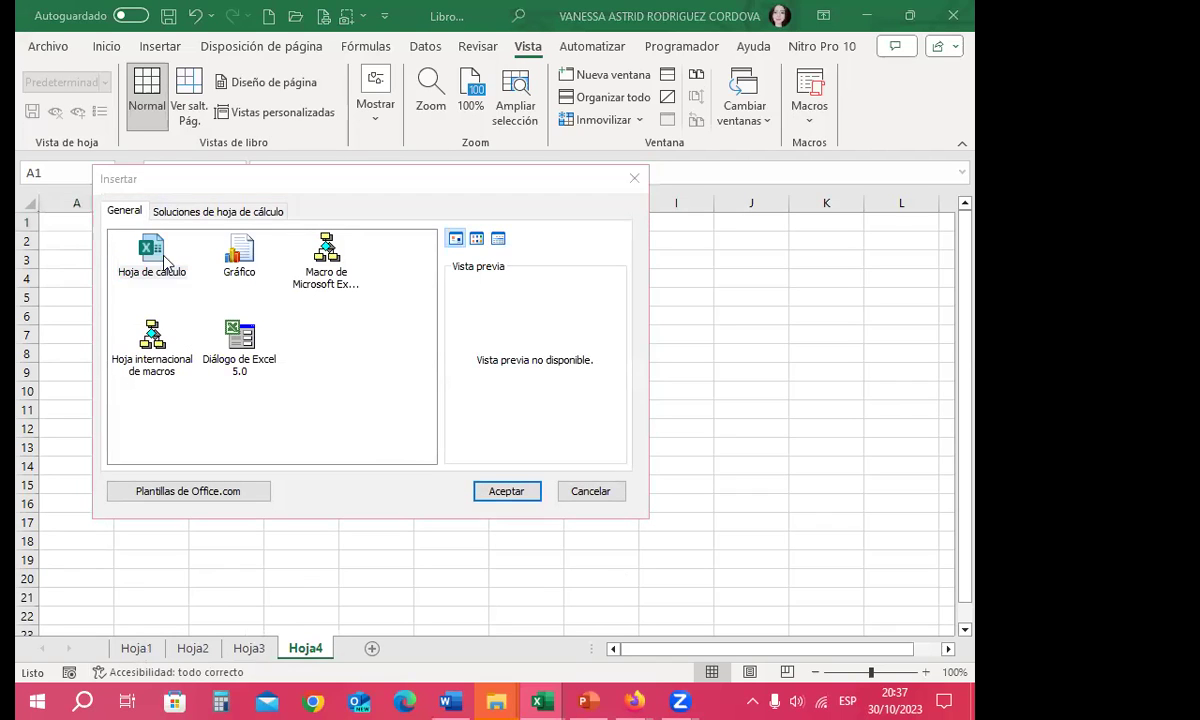
{"action": "left_click", "coordinate": [487, 489]}
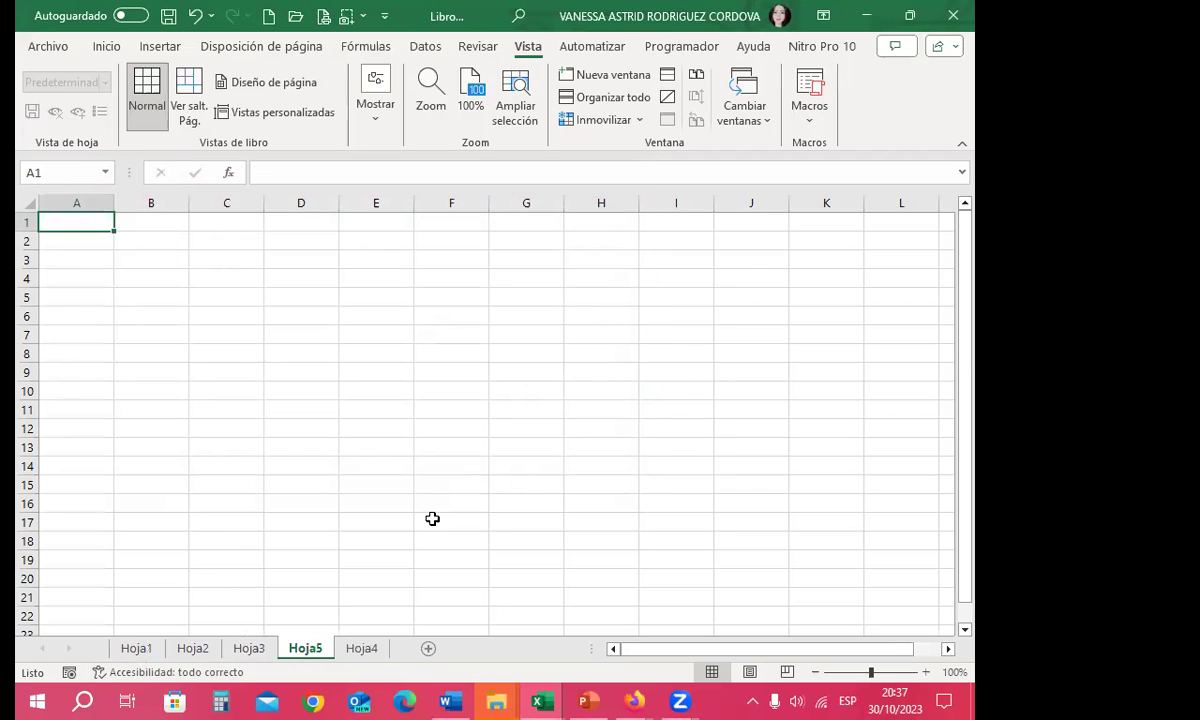
{"action": "left_click", "coordinate": [376, 648]}
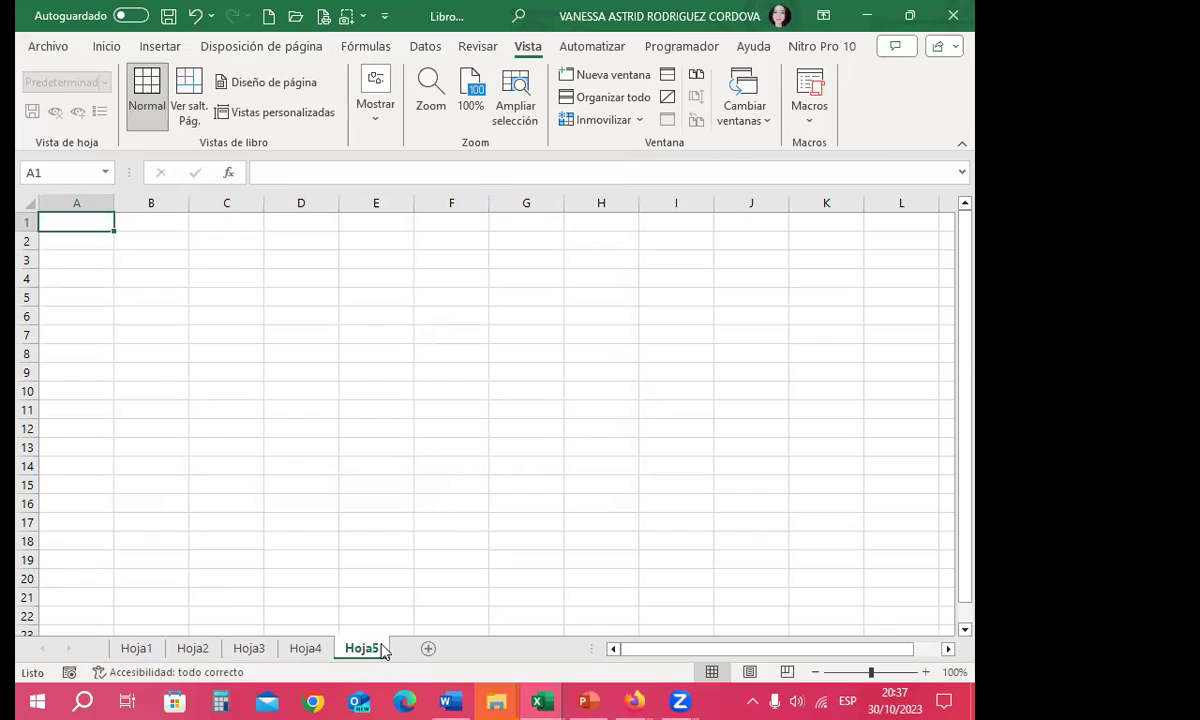
{"action": "key", "text": "shift+F11"}
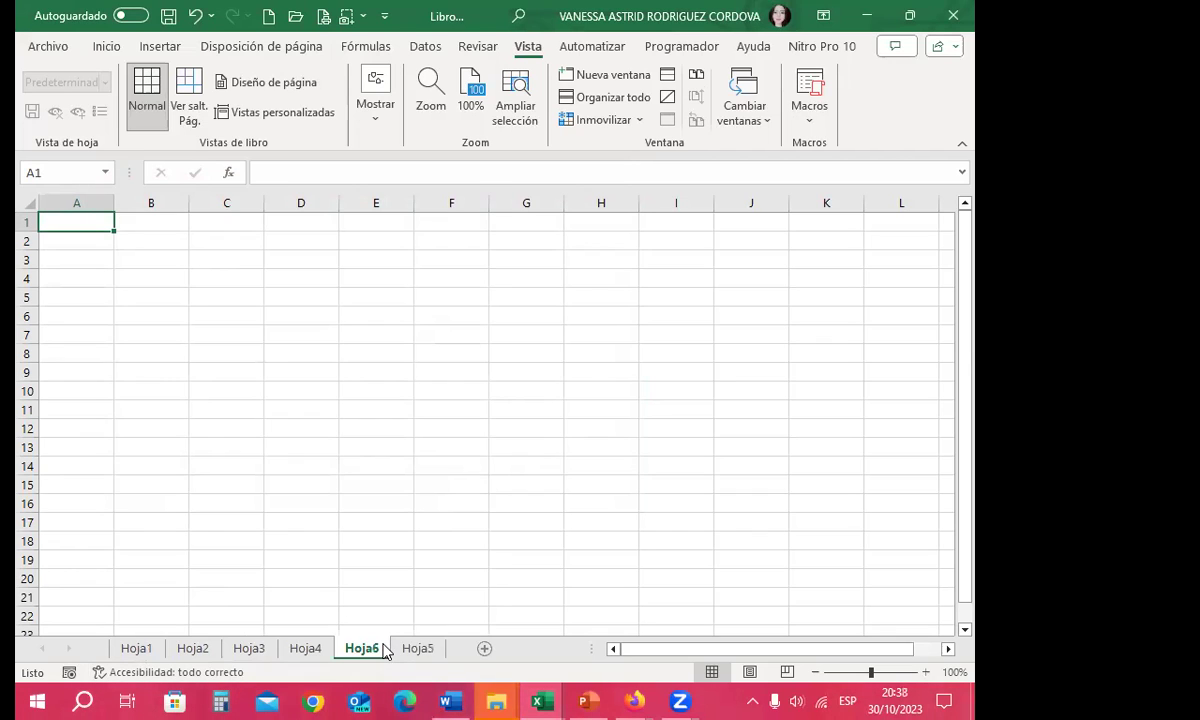
{"action": "key", "text": "shift+F11"}
{"action": "key", "text": "shift+F11"}
{"action": "key", "text": "shift+F11"}
{"action": "key", "text": "shift+F11"}
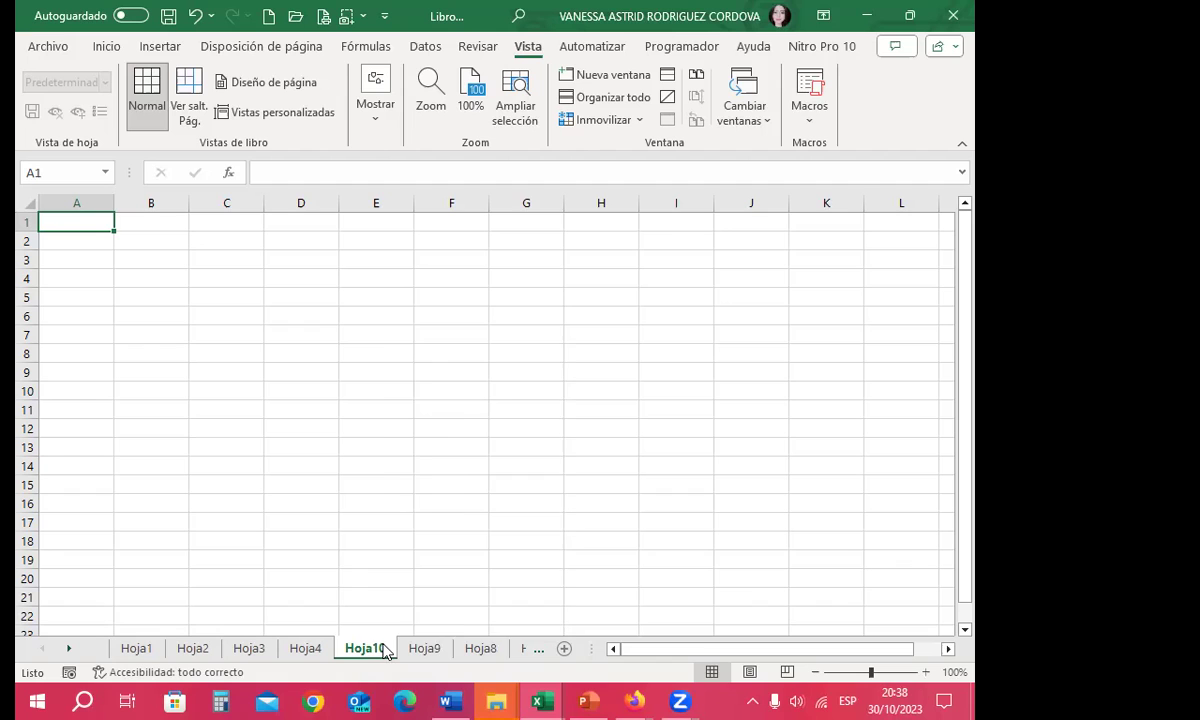
Insert Hoja11 from Hoja10's tab menu and repeat with Shift+F11 up to Hoja14
{"action": "right_click", "coordinate": [385, 650]}
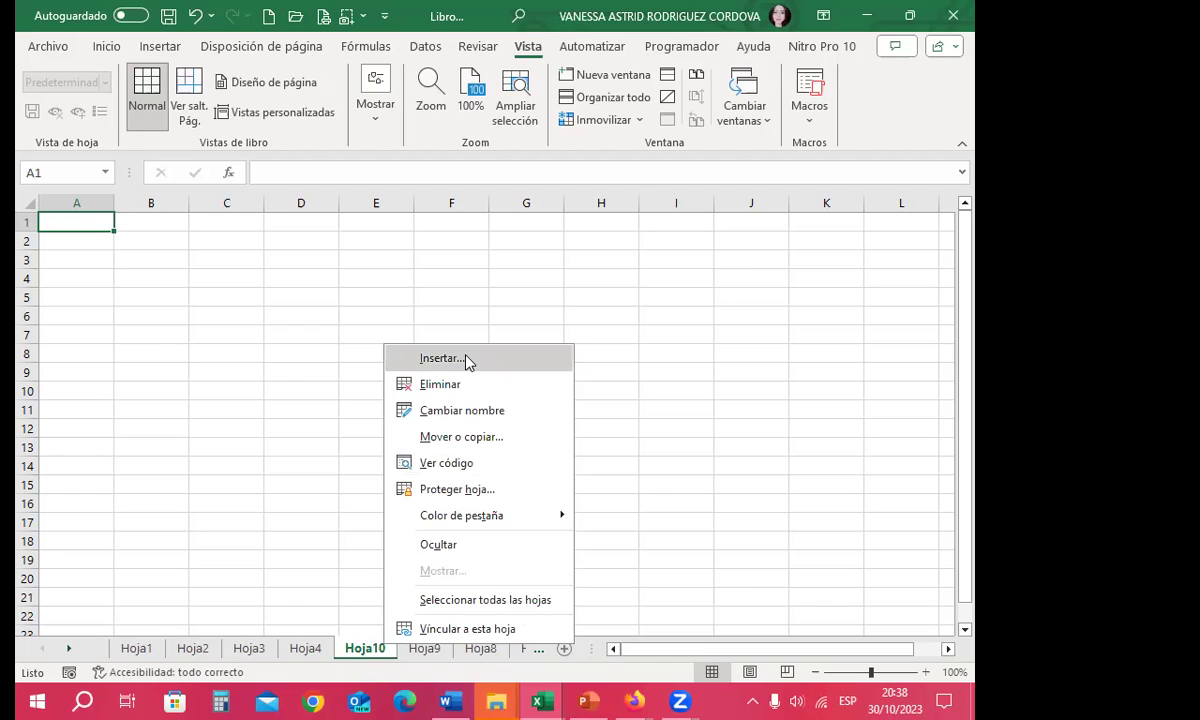
{"action": "left_click", "coordinate": [465, 360]}
{"action": "left_click", "coordinate": [580, 424]}
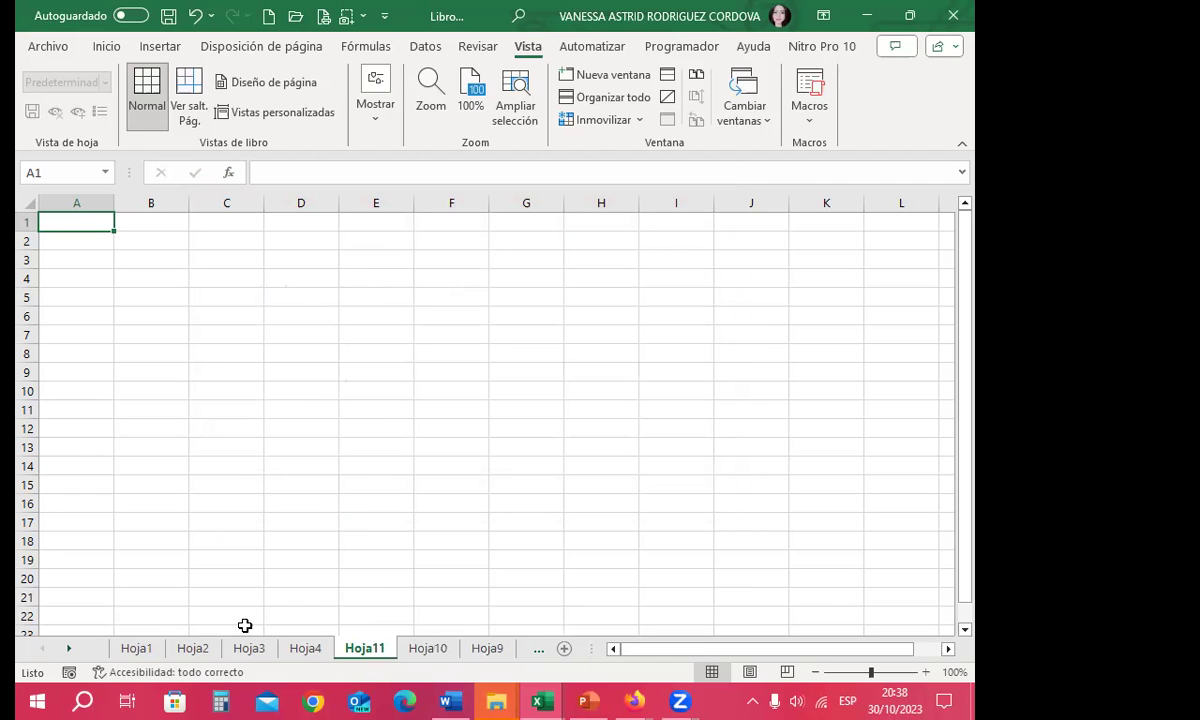
{"action": "key", "text": "shift+F11"}
{"action": "key", "text": "shift+F11"}
{"action": "key", "text": "shift+F11"}
Rename the Hoja1 sheet to 'CELDAS NO ADYACENTES', correcting typos along the way
{"action": "double_click", "coordinate": [123, 650]}
{"action": "type", "text": "NO"}
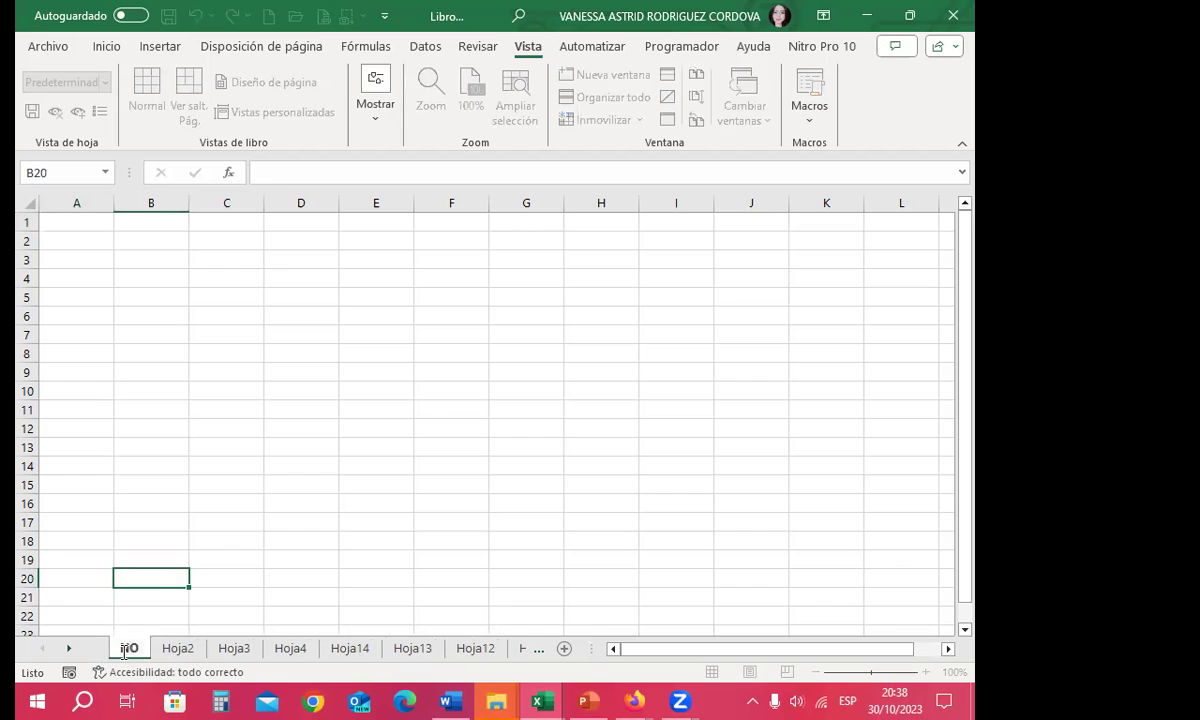
{"action": "type", "text": " CLE"}
{"action": "key", "text": "BackSpace"}
{"action": "key", "text": "BackSpace"}
{"action": "type", "text": "ELDAS"}
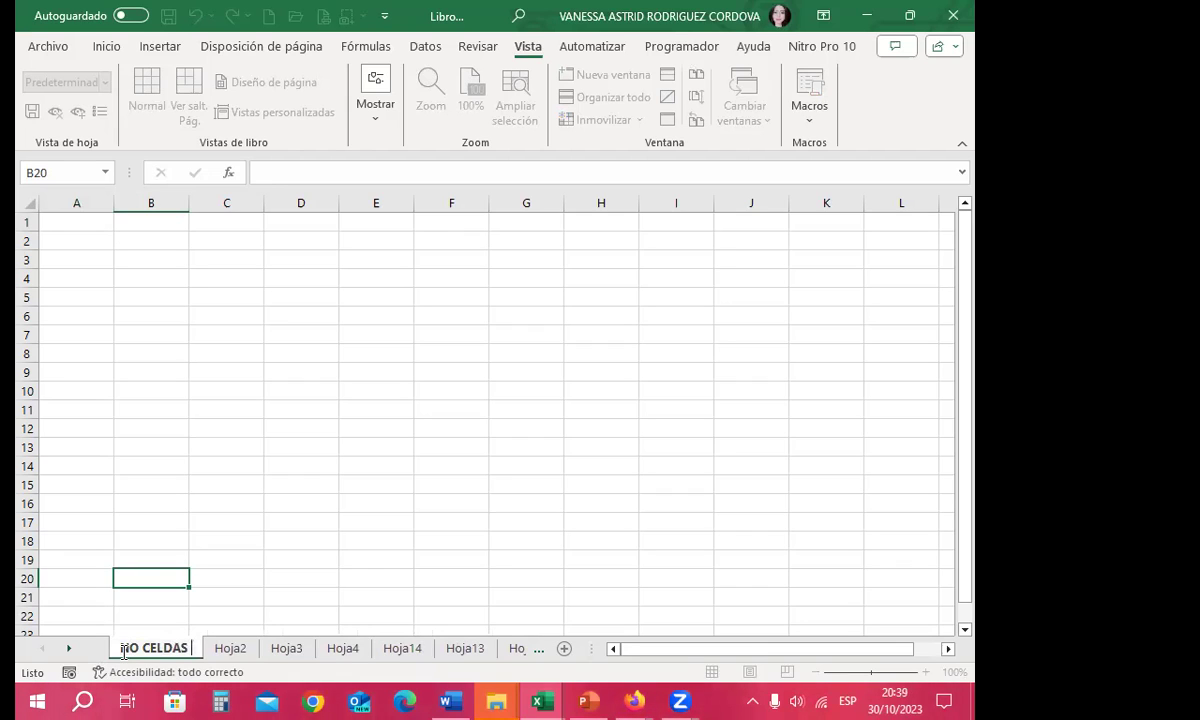
{"action": "key", "text": "BackSpace"}
{"action": "key", "text": "BackSpace"}
{"action": "key", "text": "BackSpace"}
{"action": "key", "text": "BackSpace"}
{"action": "type", "text": "CELDAS NO ADT"}
{"action": "key", "text": "BackSpace"}
{"action": "type", "text": "YACENTES"}
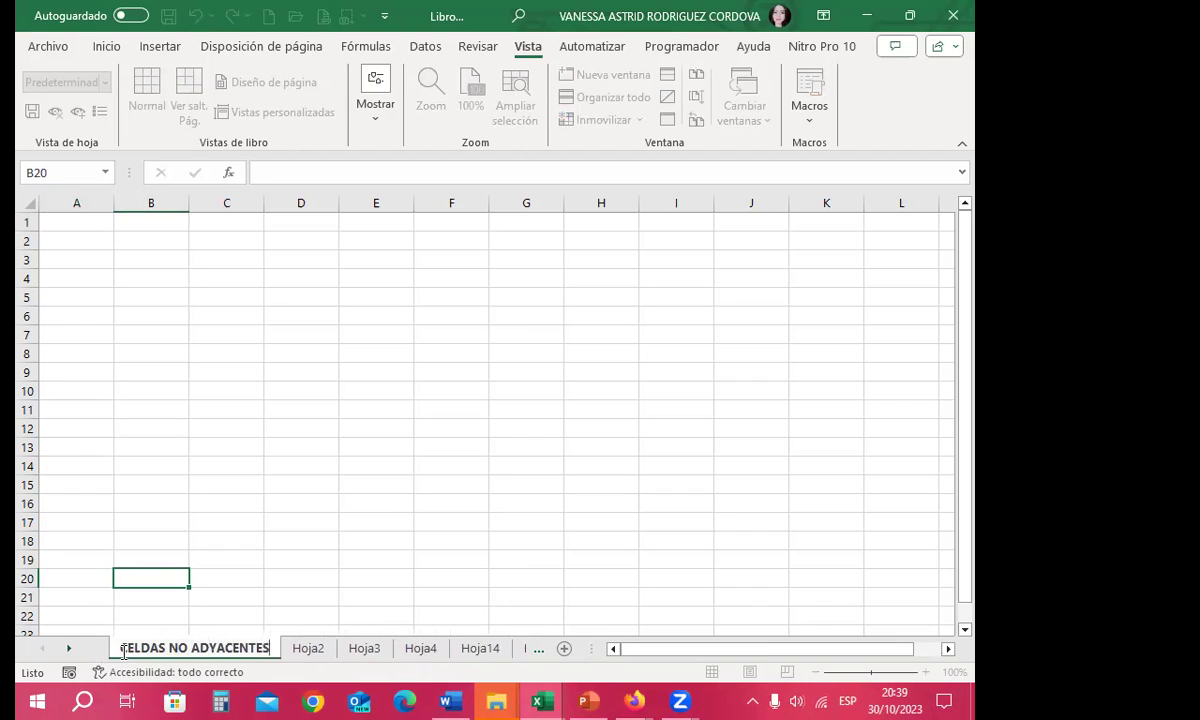
{"action": "key", "text": "Return"}
Rename the Hoja2 sheet to 'CELDAS'
{"action": "left_click", "coordinate": [308, 650]}
{"action": "double_click", "coordinate": [308, 649]}
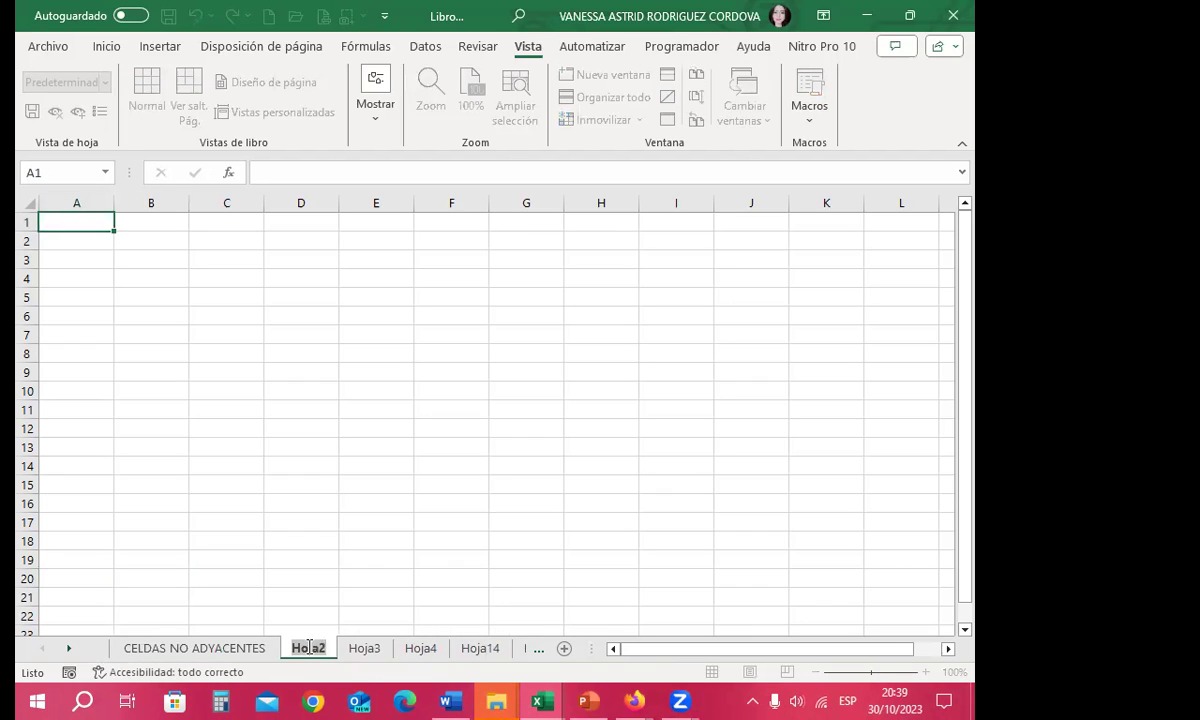
{"action": "type", "text": "CELDAS"}
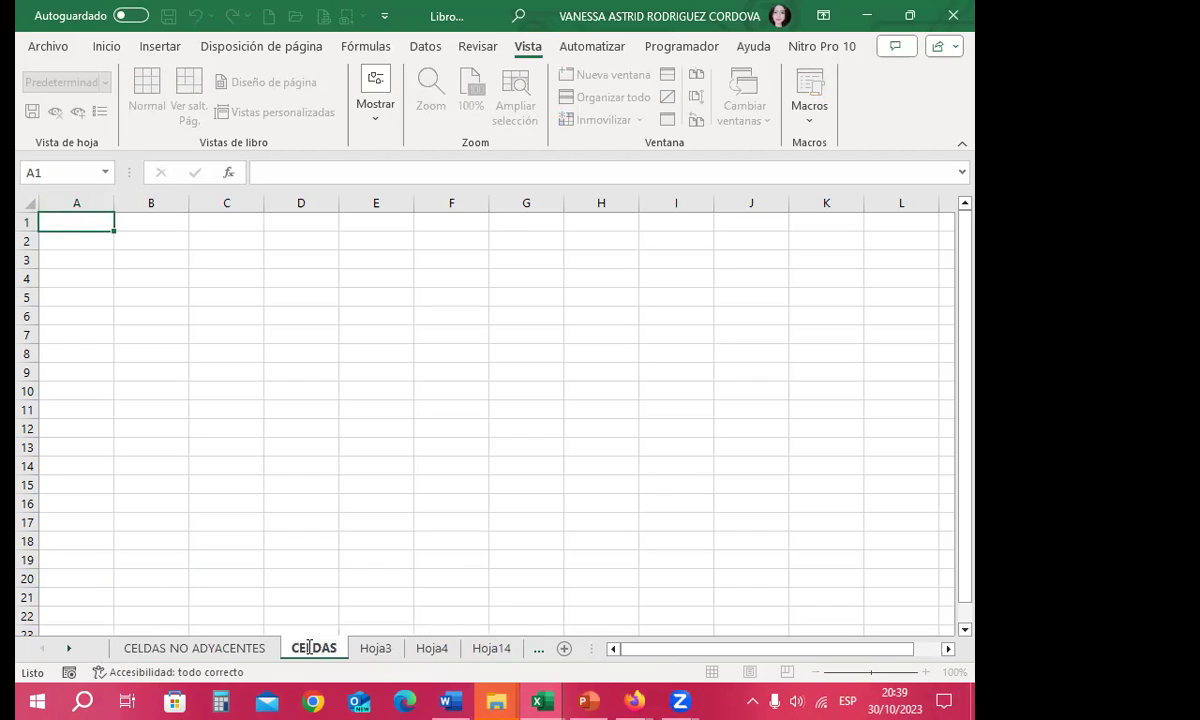
{"action": "key", "text": "Return"}
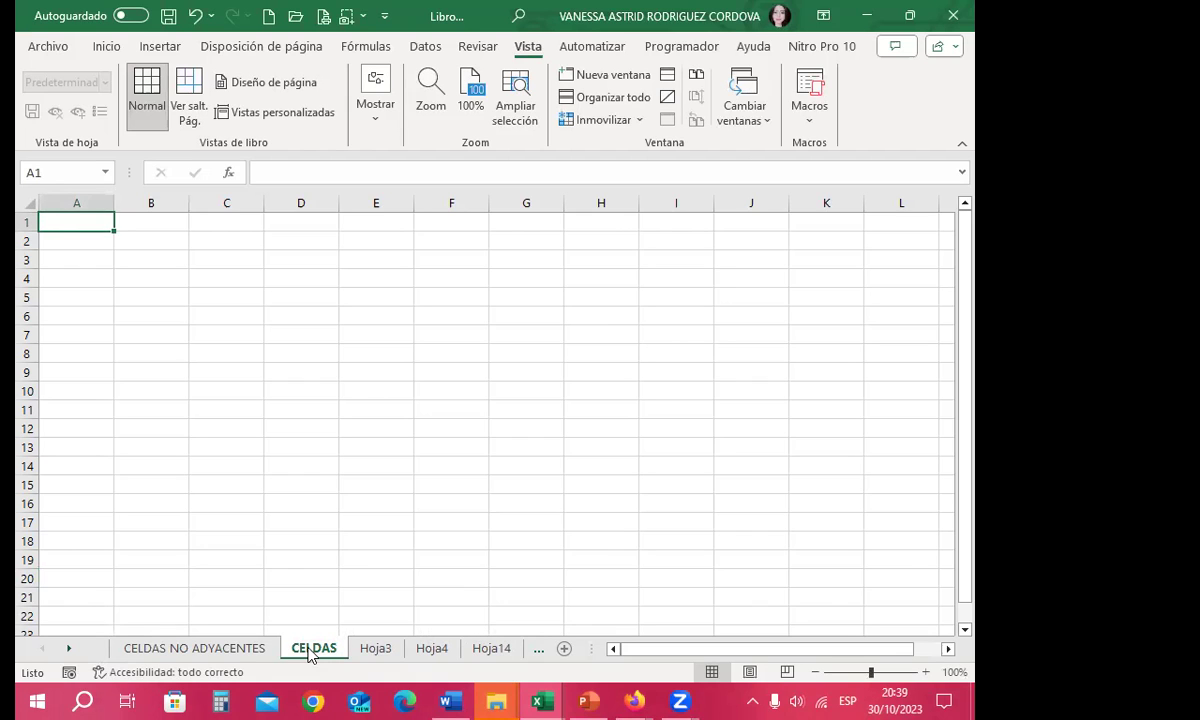
Preview red from Color de pestaña on the CELDAS NO ADYACENTES tab, then dismiss the menu
{"action": "right_click", "coordinate": [231, 649]}
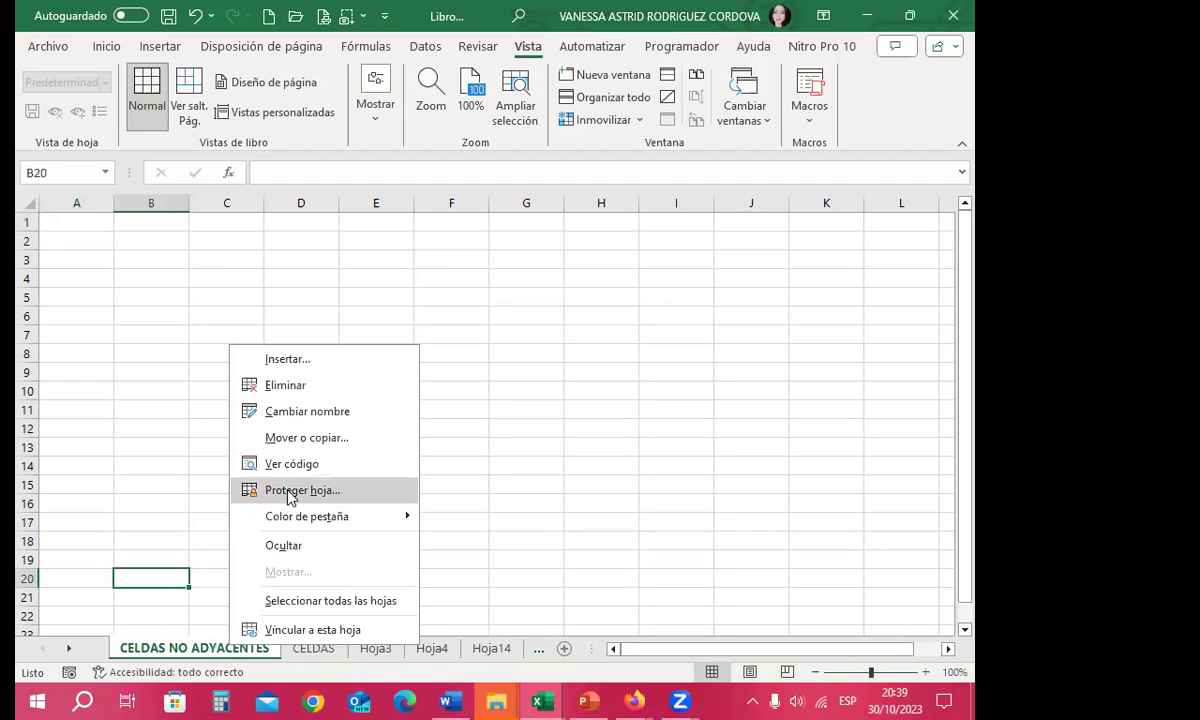
{"action": "mouse_move", "coordinate": [313, 518]}
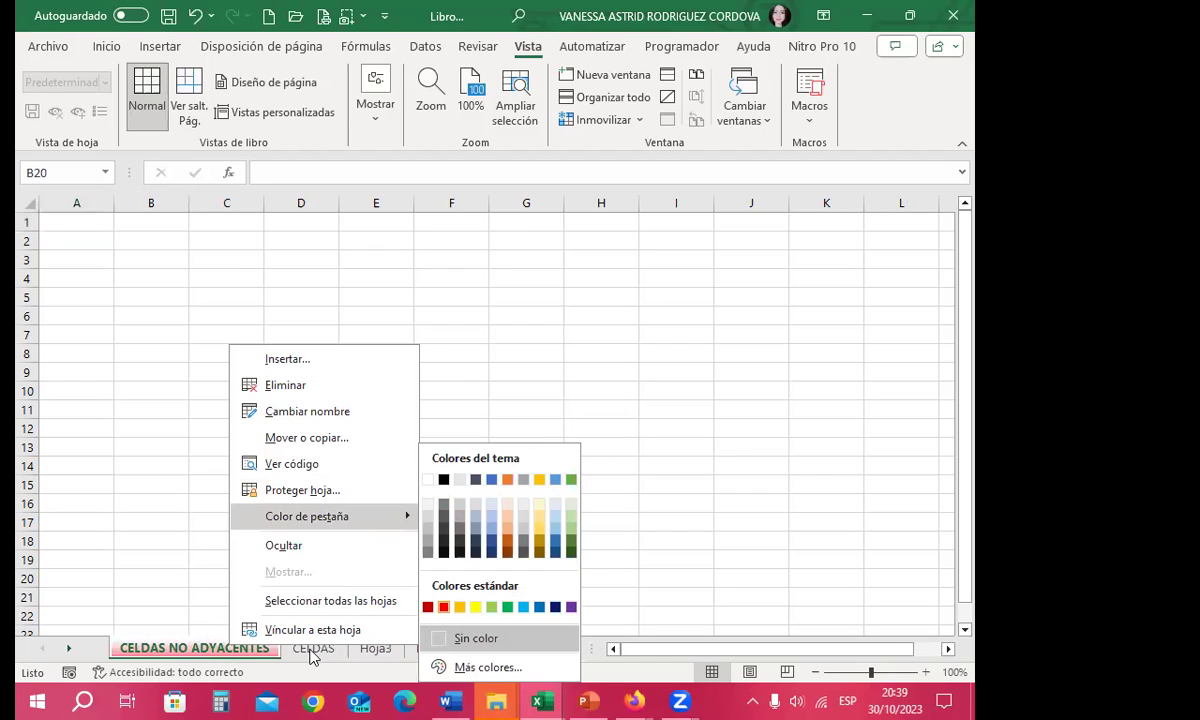
{"action": "key", "text": "Escape"}
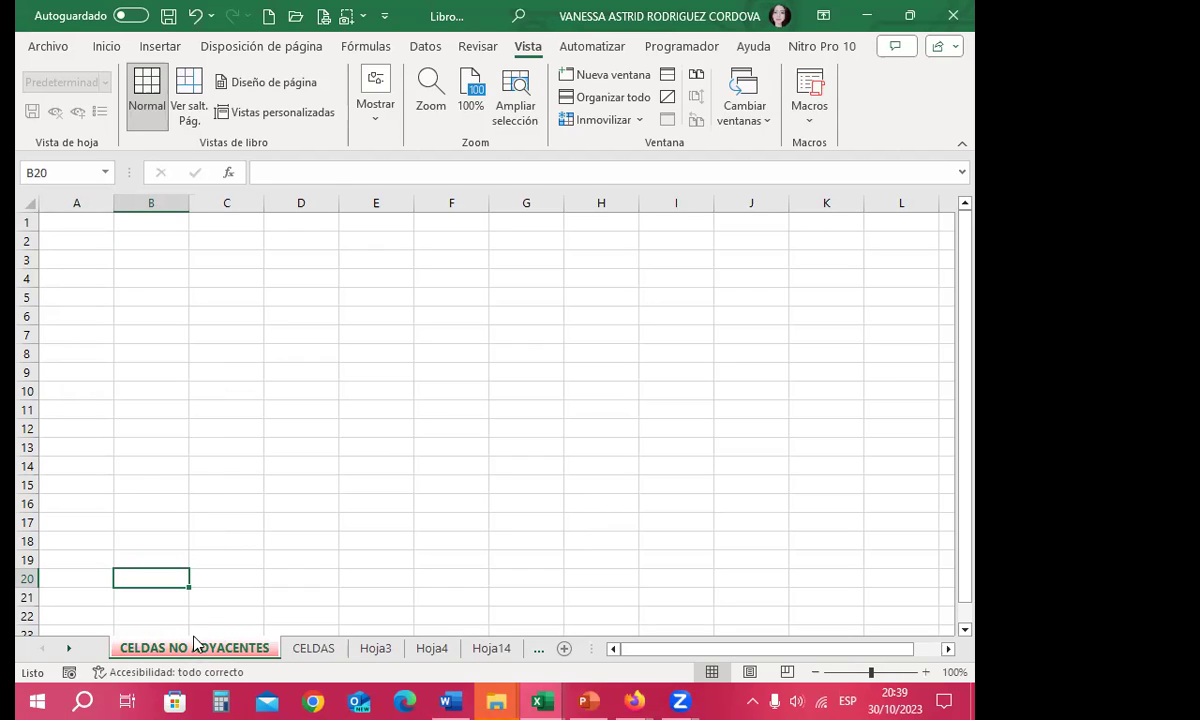
Apply the red tab colour to CELDAS NO ADYACENTES and reopen Color de pestaña for CELDAS
{"action": "left_click", "coordinate": [315, 649]}
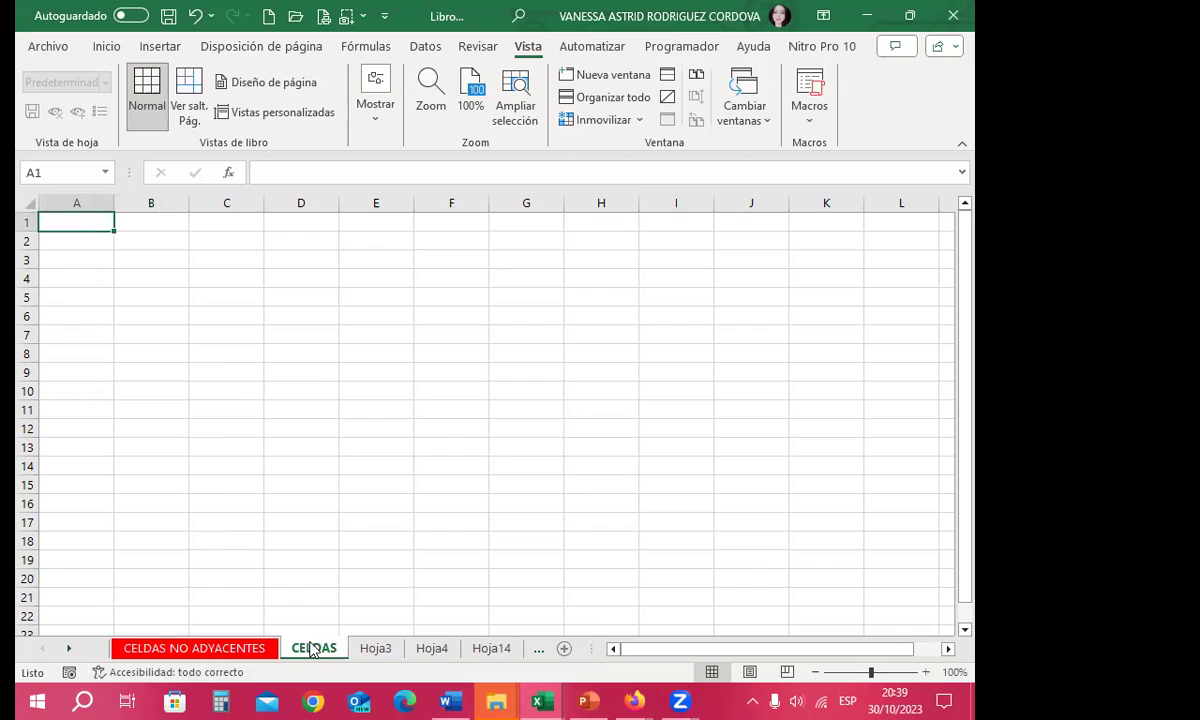
{"action": "right_click", "coordinate": [313, 650]}
{"action": "mouse_move", "coordinate": [386, 513]}
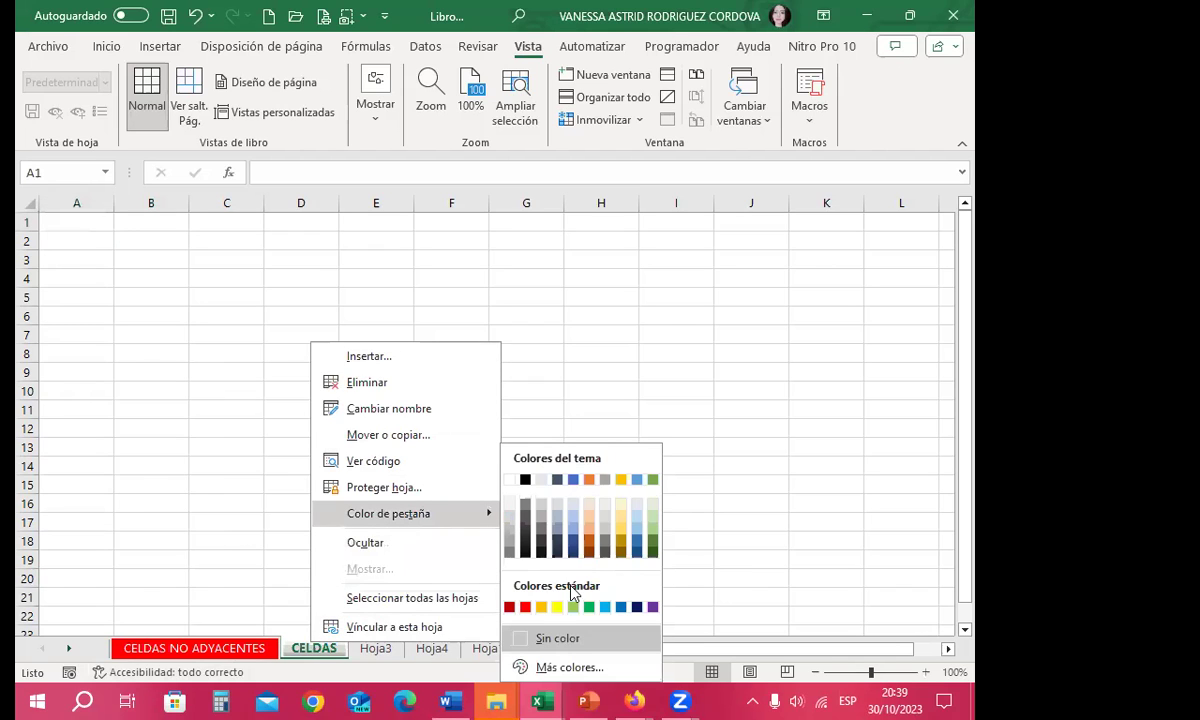
{"action": "left_click", "coordinate": [251, 650]}
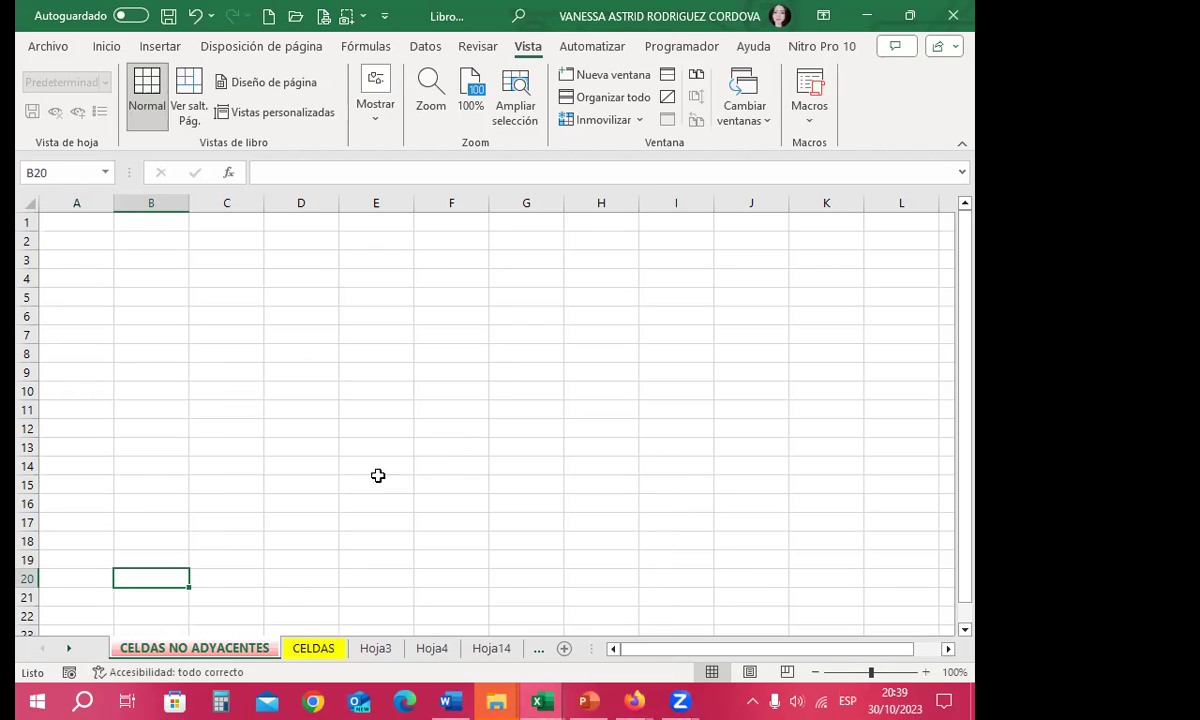
{"action": "left_click", "coordinate": [313, 650]}
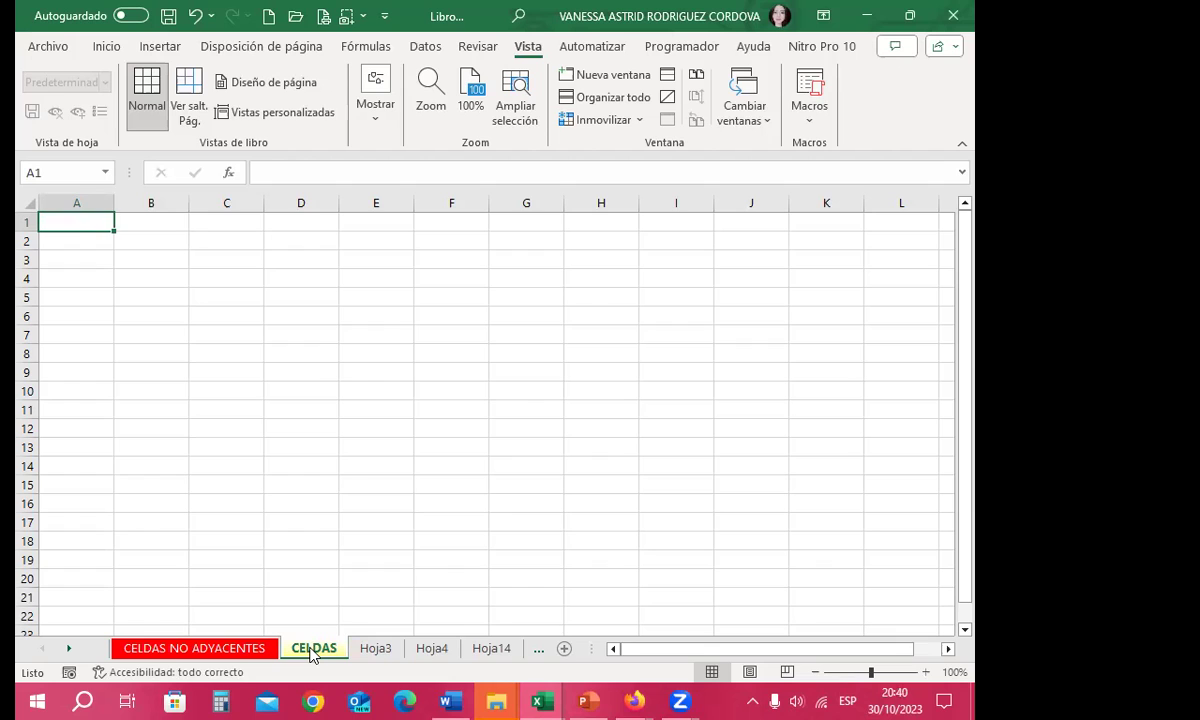
{"action": "right_click", "coordinate": [312, 652]}
{"action": "mouse_move", "coordinate": [432, 521]}
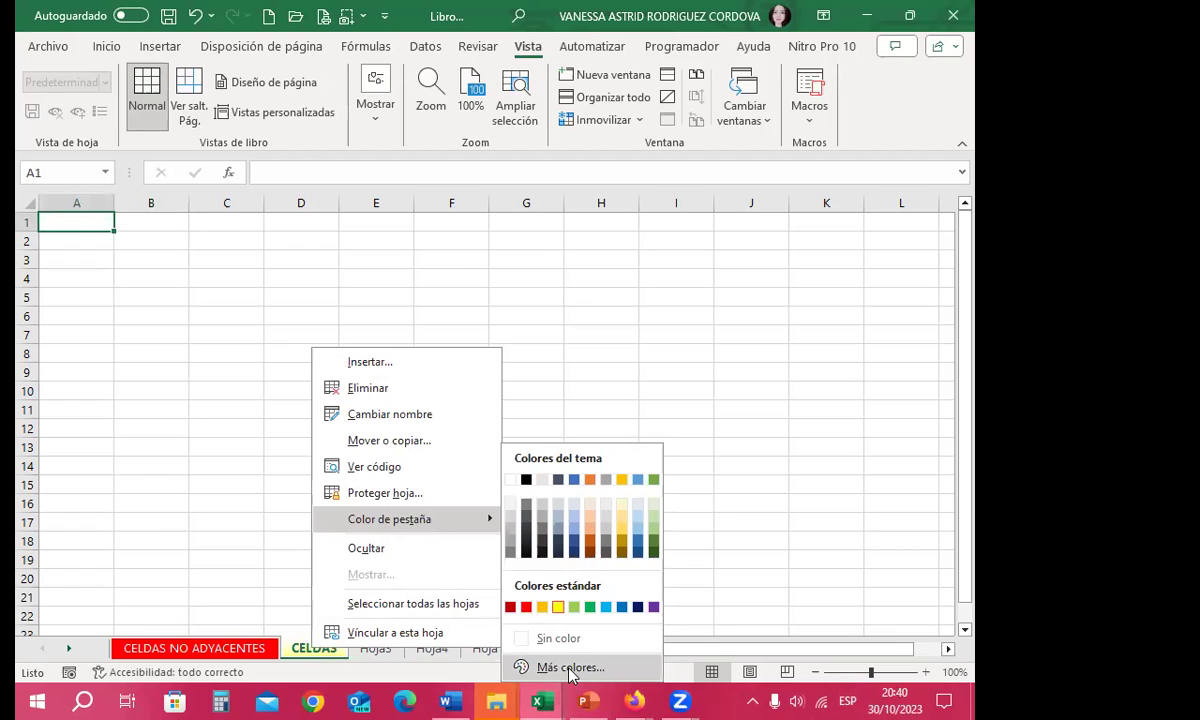
Define a custom yellow #FFFF21 (RGB 255, 255, 33) for the CELDAS tab, then close Colores
{"action": "left_click", "coordinate": [570, 667]}
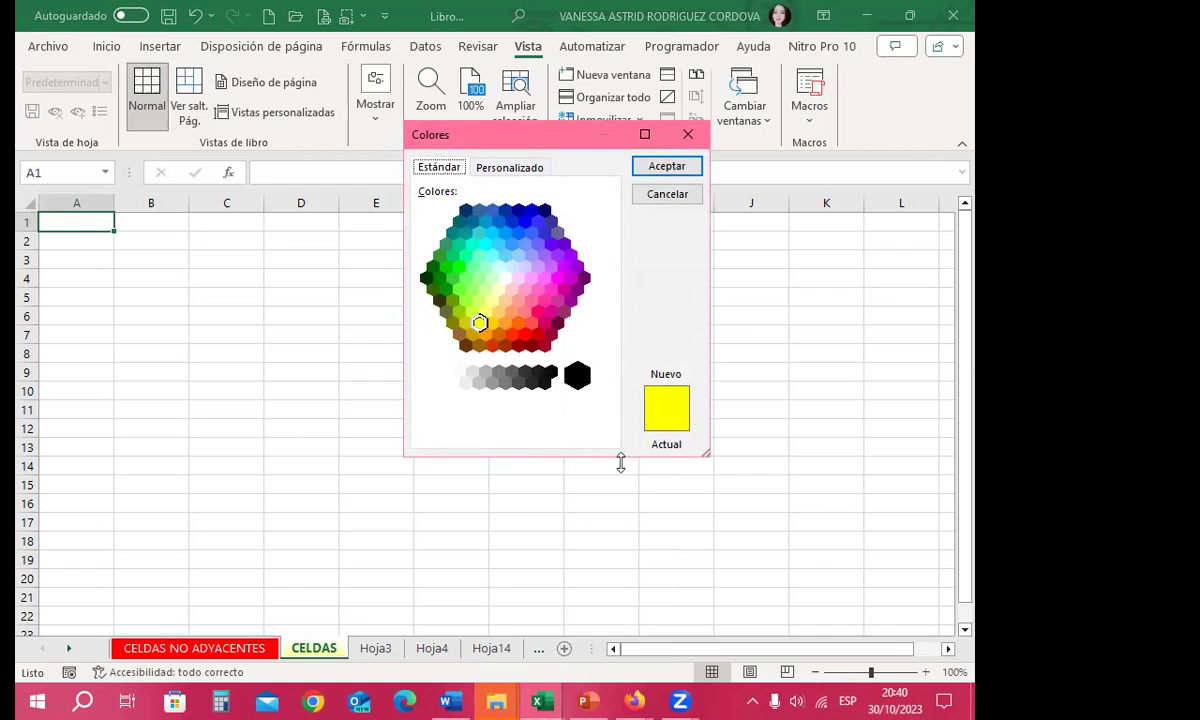
{"action": "left_click", "coordinate": [498, 170]}
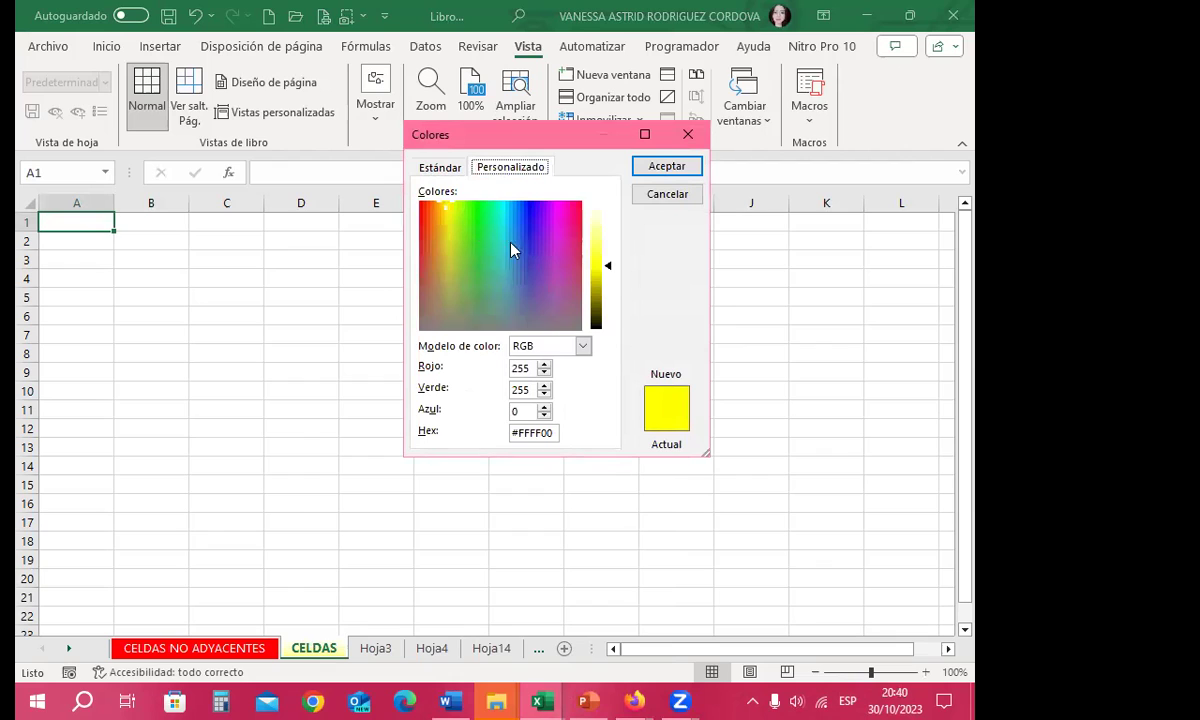
{"action": "left_click_drag", "start_coordinate": [610, 274], "coordinate": [606, 265]}
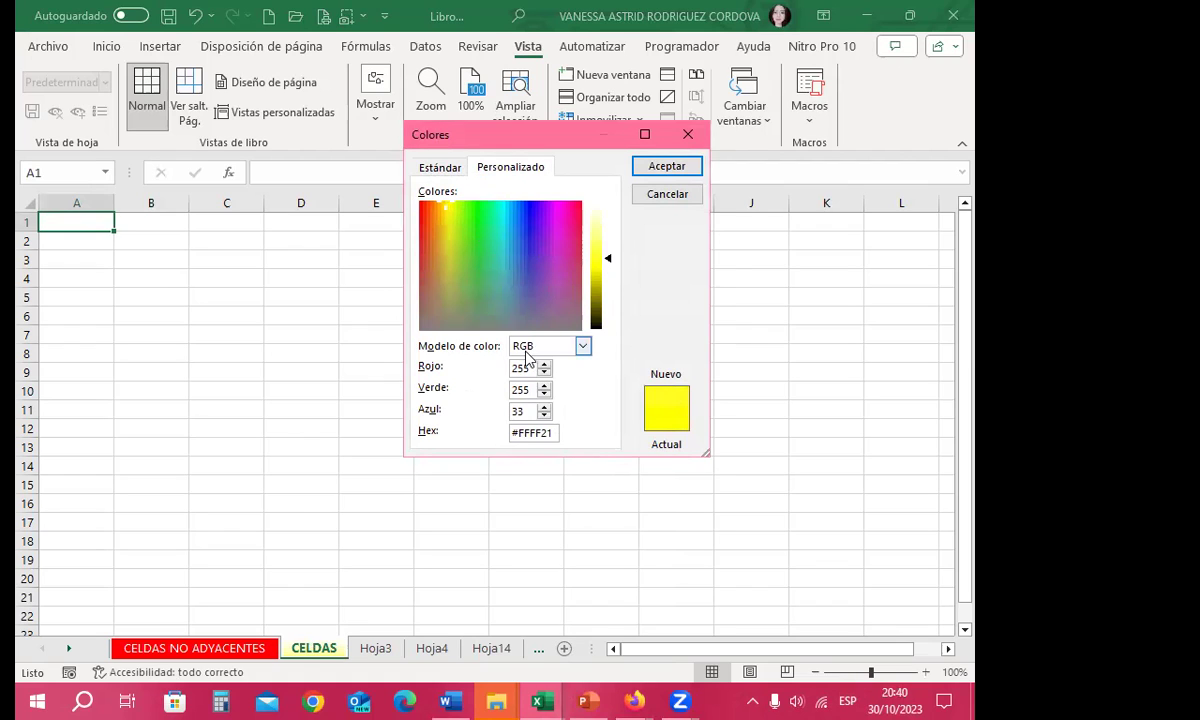
{"action": "left_click", "coordinate": [505, 540]}
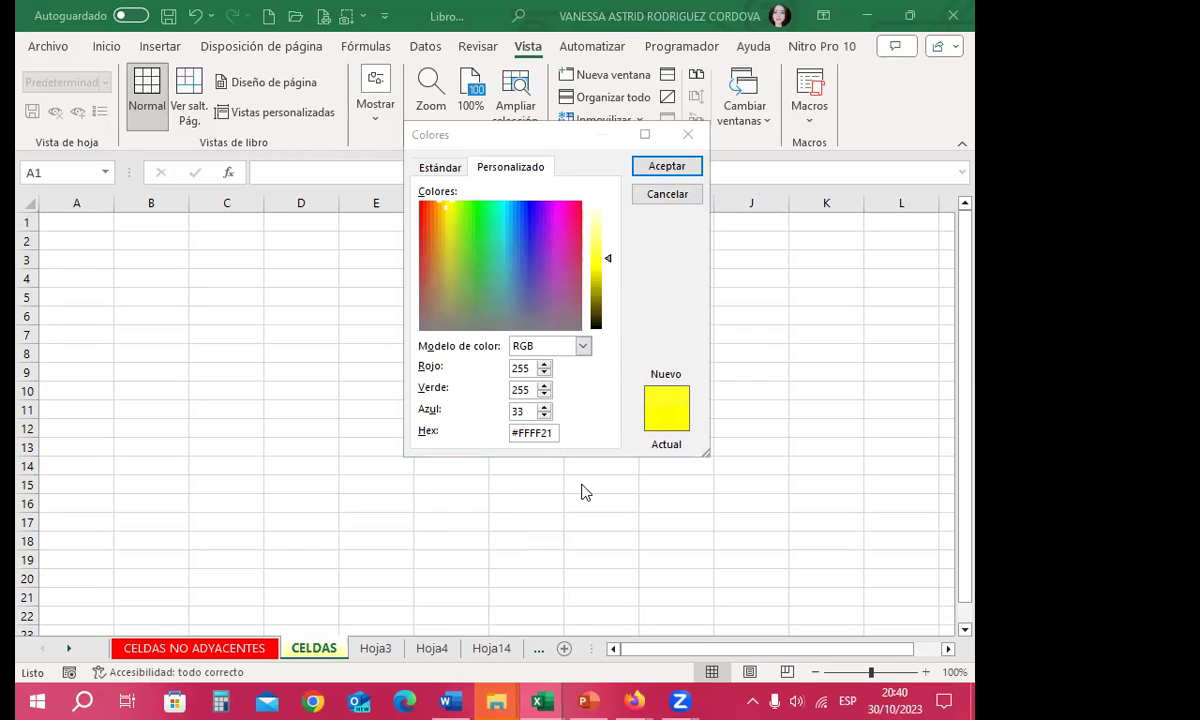
{"action": "left_click", "coordinate": [688, 134]}
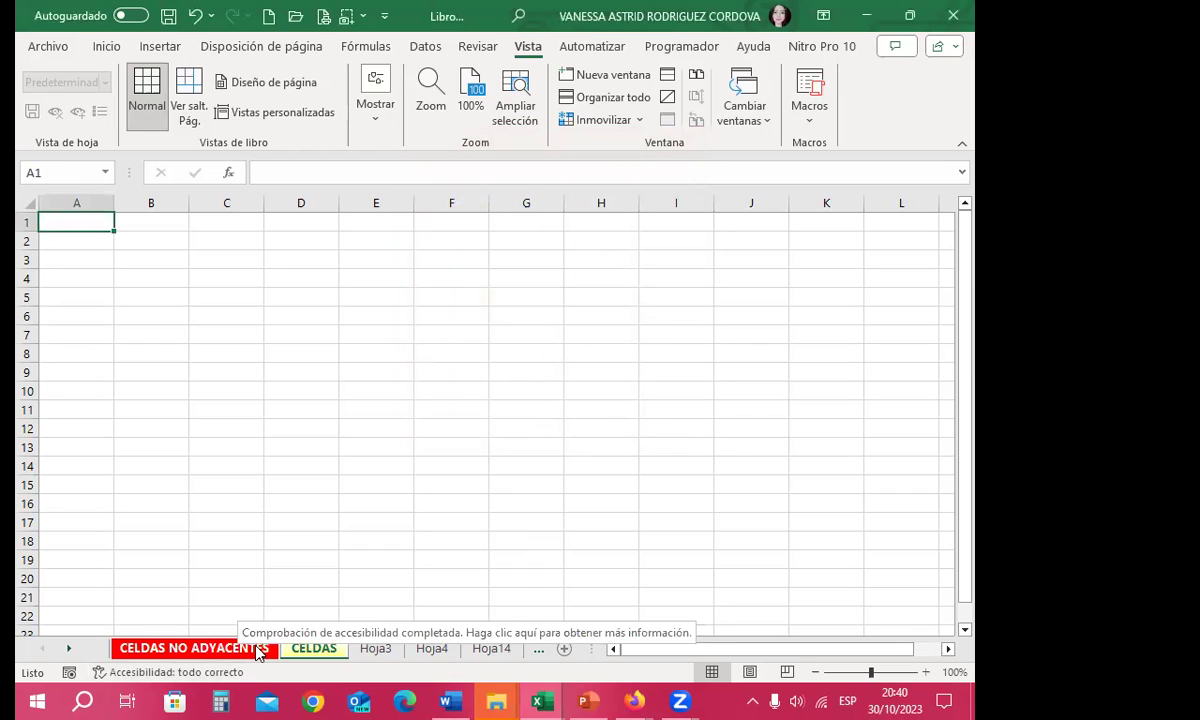
On the CELDAS NO ADYACENTES sheet, open the Inicio Fuente cell-format dialog and close it
{"action": "left_click", "coordinate": [256, 650]}
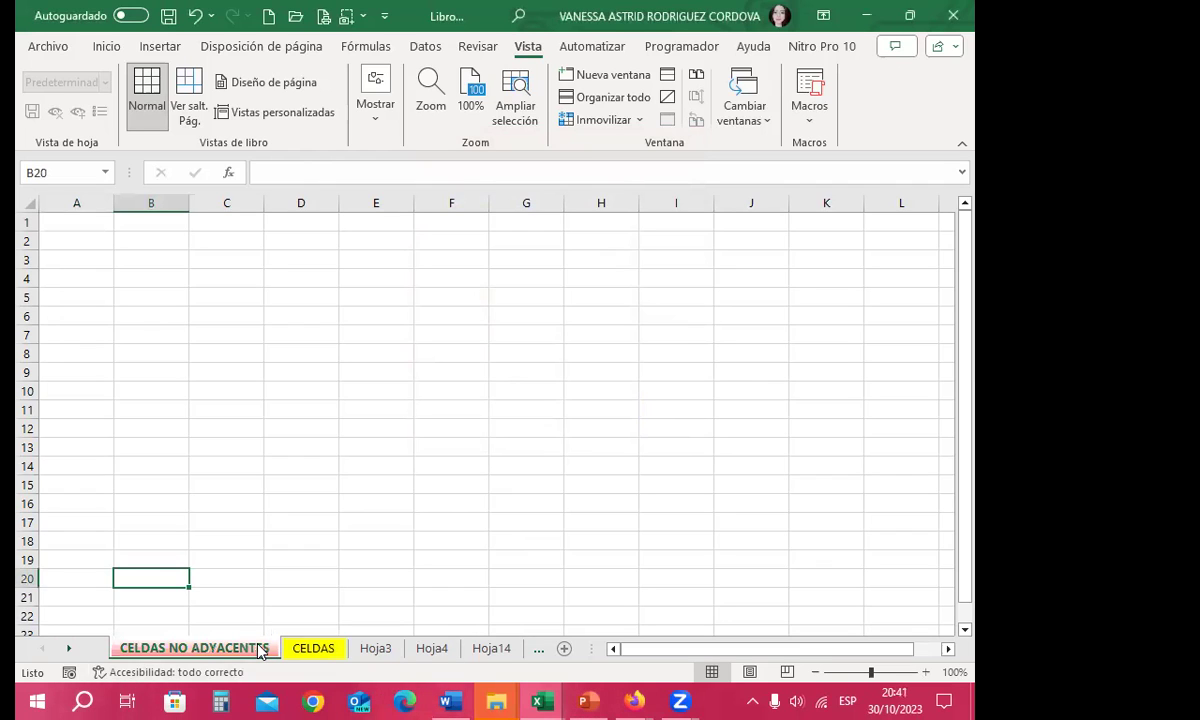
{"action": "left_click", "coordinate": [107, 48]}
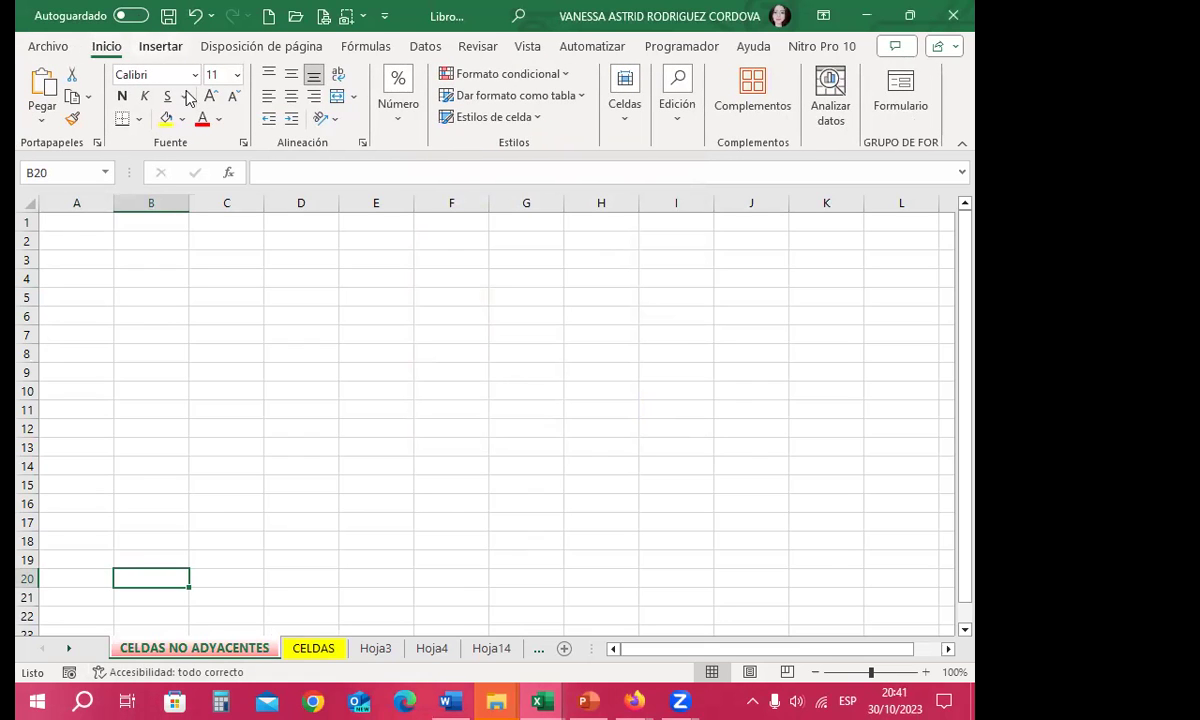
{"action": "left_click", "coordinate": [243, 143]}
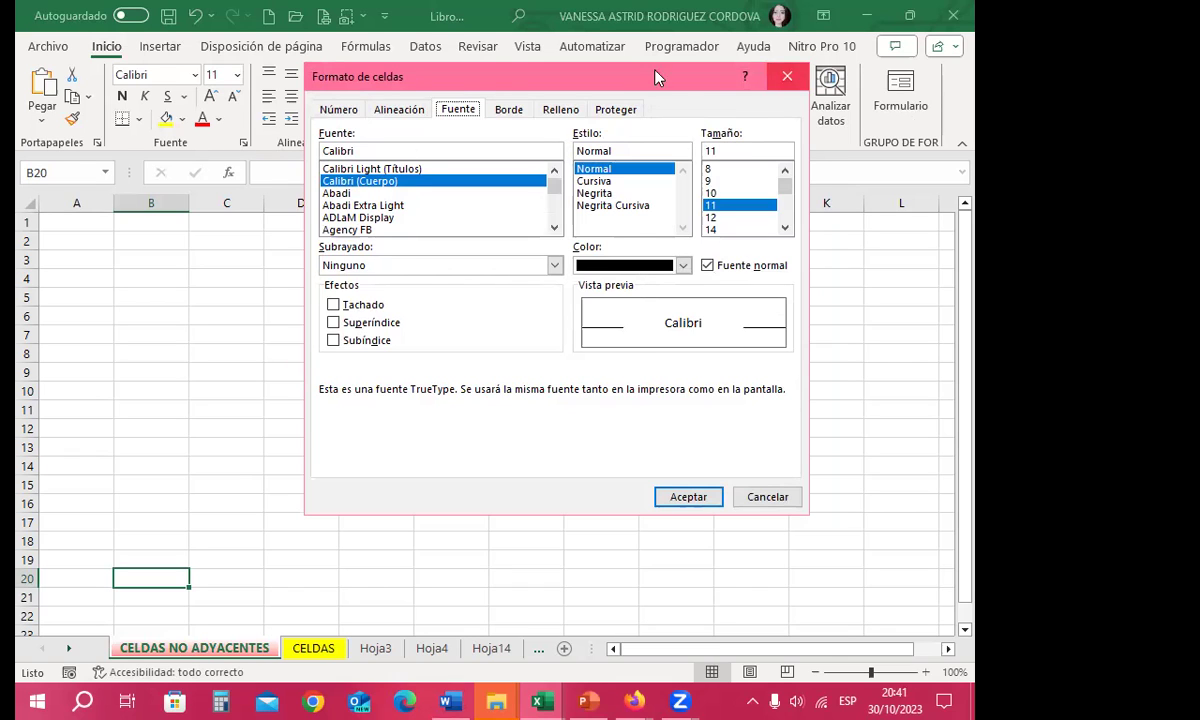
{"action": "key", "text": "Escape"}
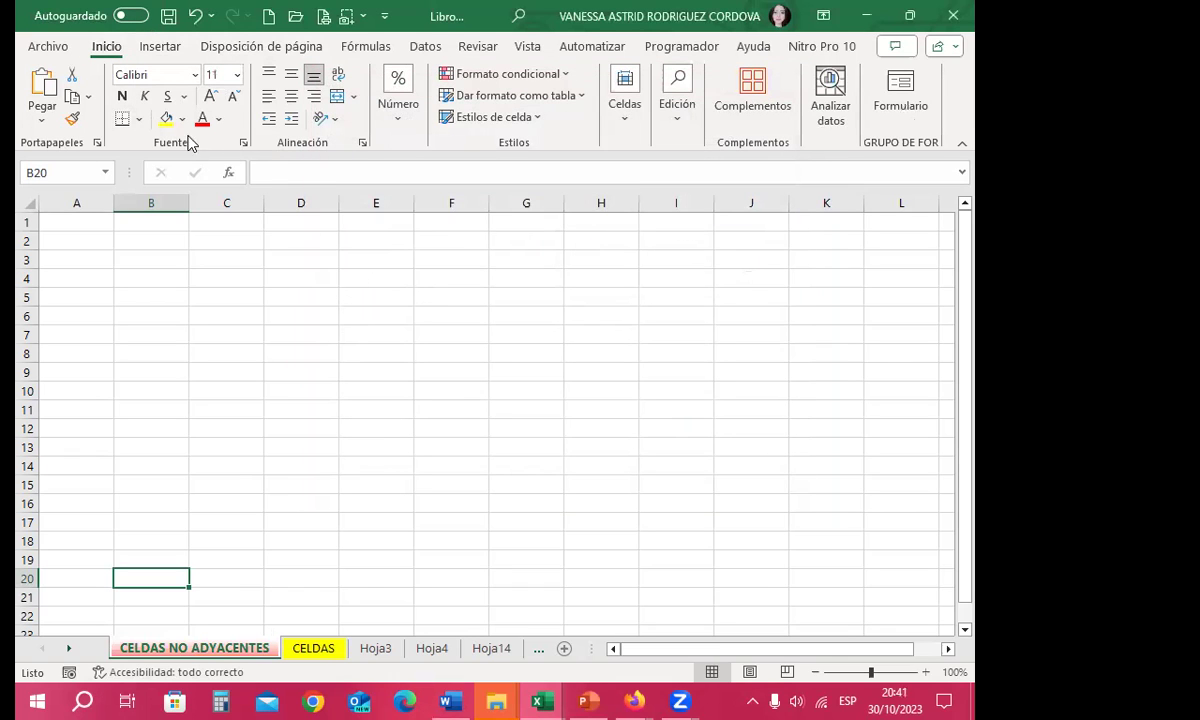
Browse the Alineación, Relleno and Proteger tabs of Formato de celdas, close unchanged, select F9
{"action": "left_click", "coordinate": [242, 145]}
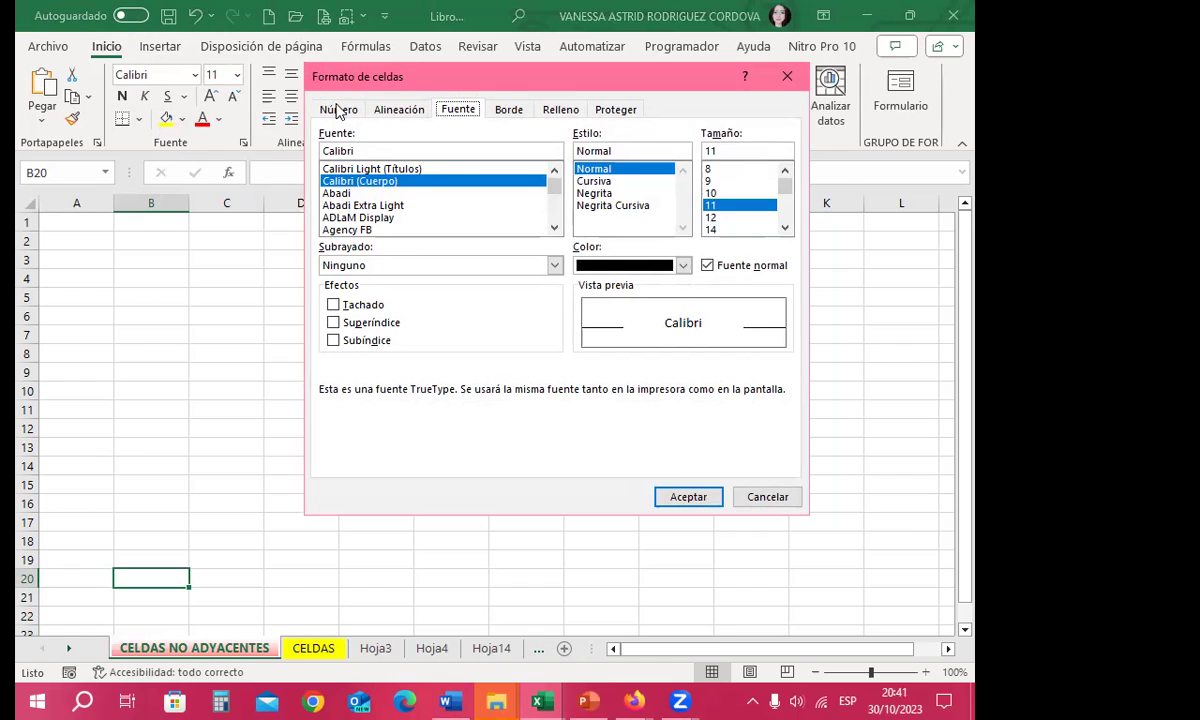
{"action": "left_click", "coordinate": [396, 110]}
{"action": "left_click", "coordinate": [562, 111]}
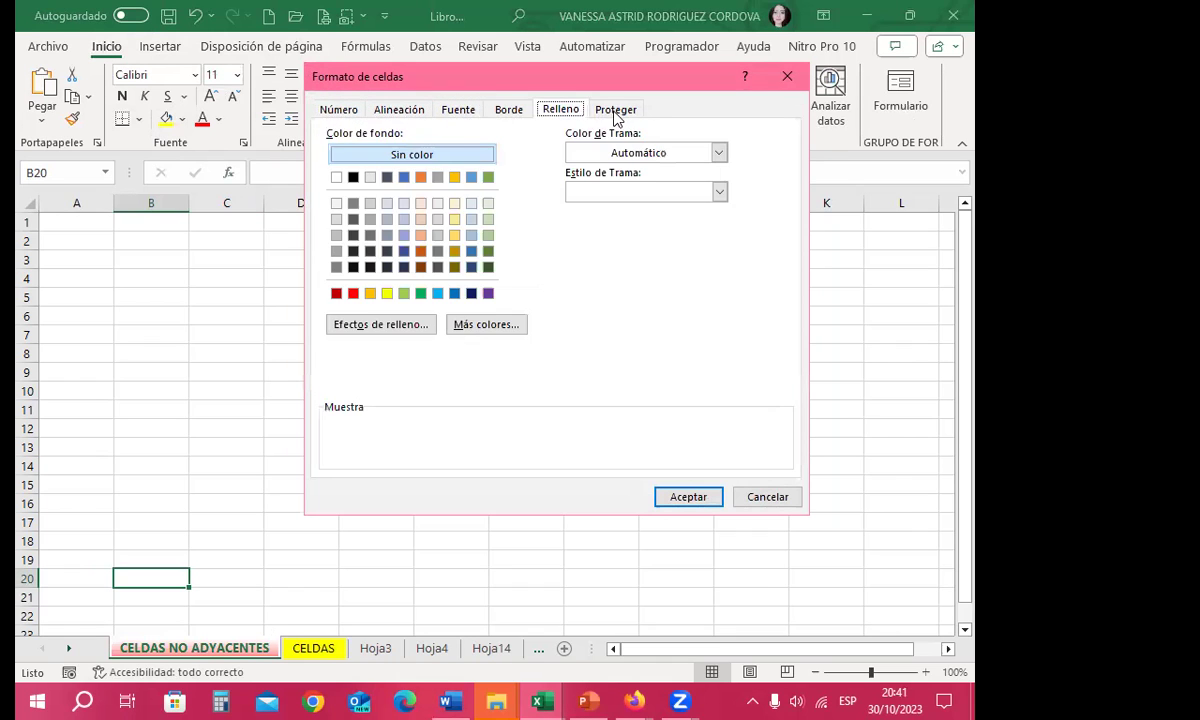
{"action": "left_click", "coordinate": [616, 111]}
{"action": "left_click", "coordinate": [787, 77]}
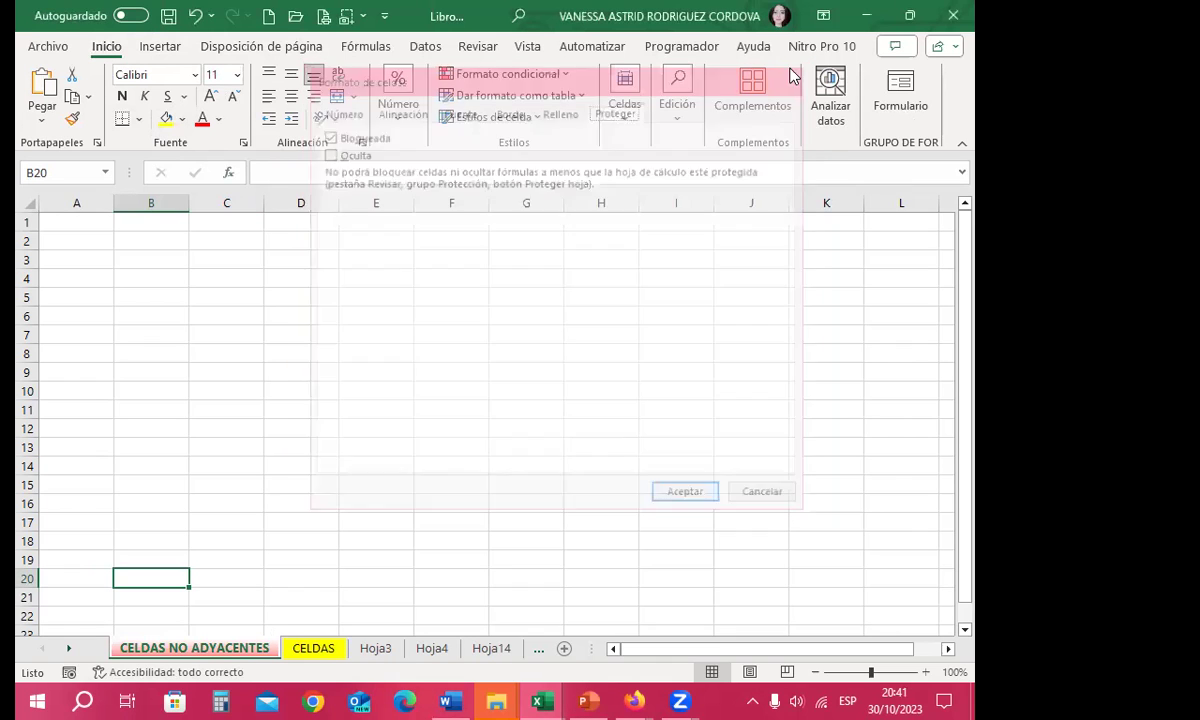
{"action": "left_click", "coordinate": [416, 376]}
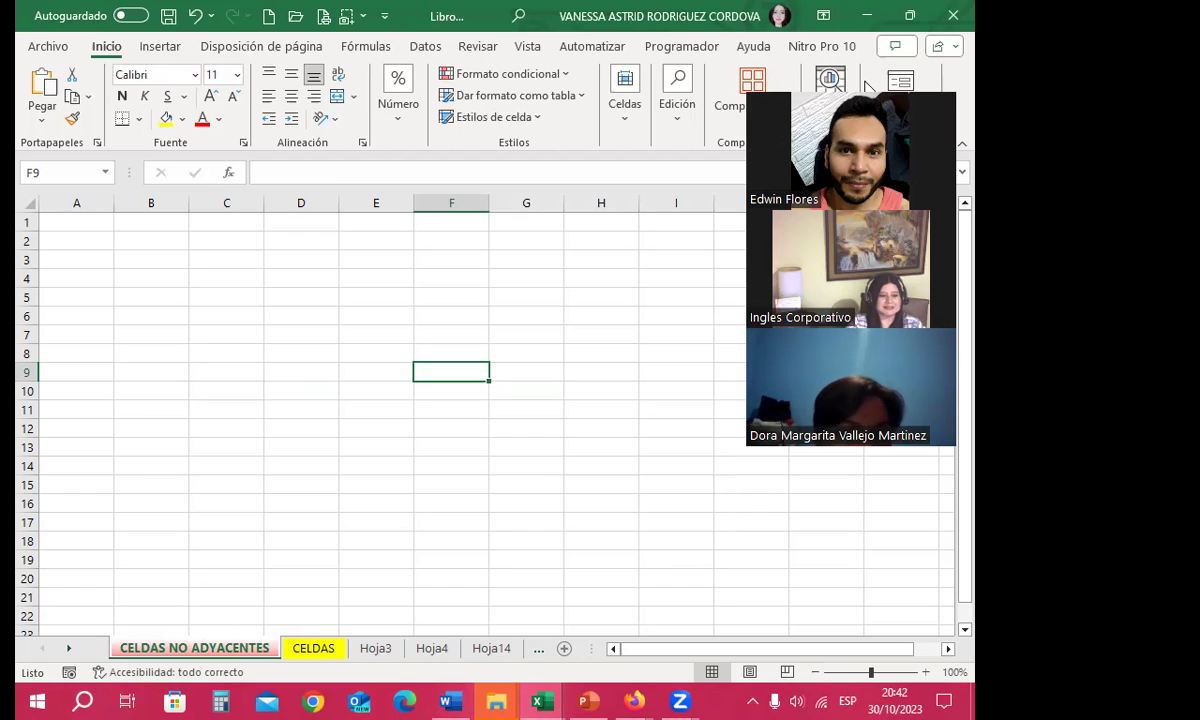
Widen the sheet-tab area past Hoja3 and CELDAS to reveal more sheets, then open Hoja11 and Hoja9
{"action": "left_click", "coordinate": [378, 652]}
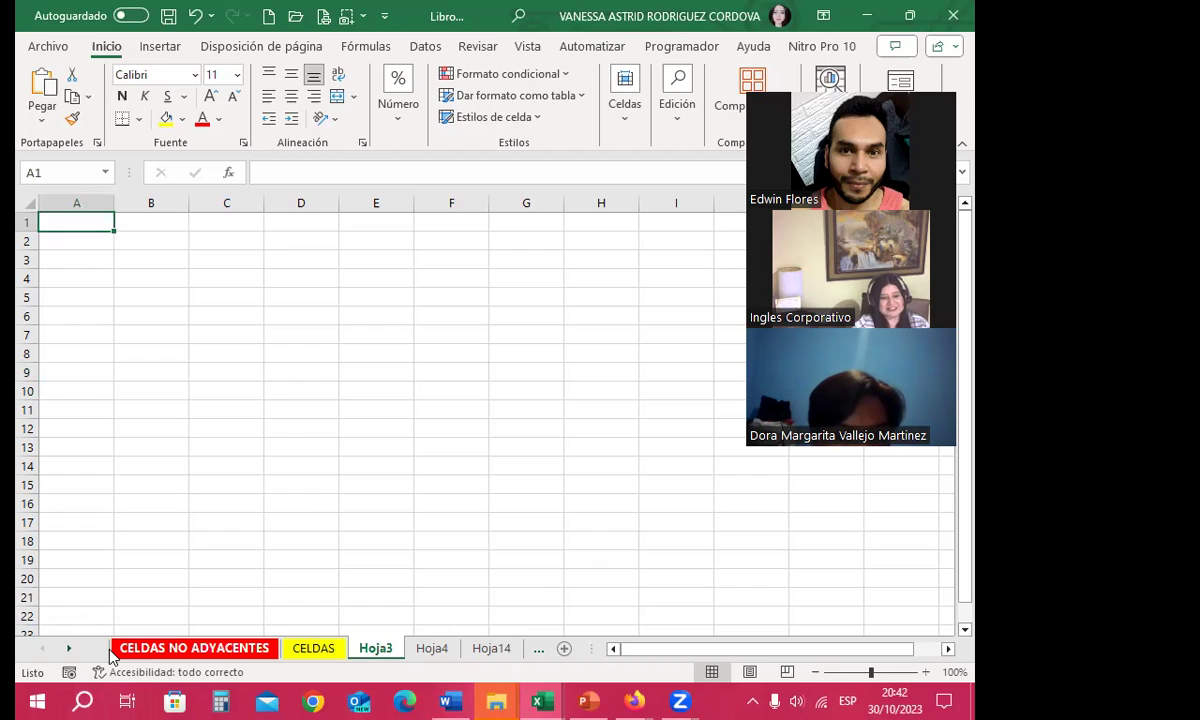
{"action": "left_click", "coordinate": [227, 646]}
{"action": "left_click", "coordinate": [321, 648], "text": "ctrl"}
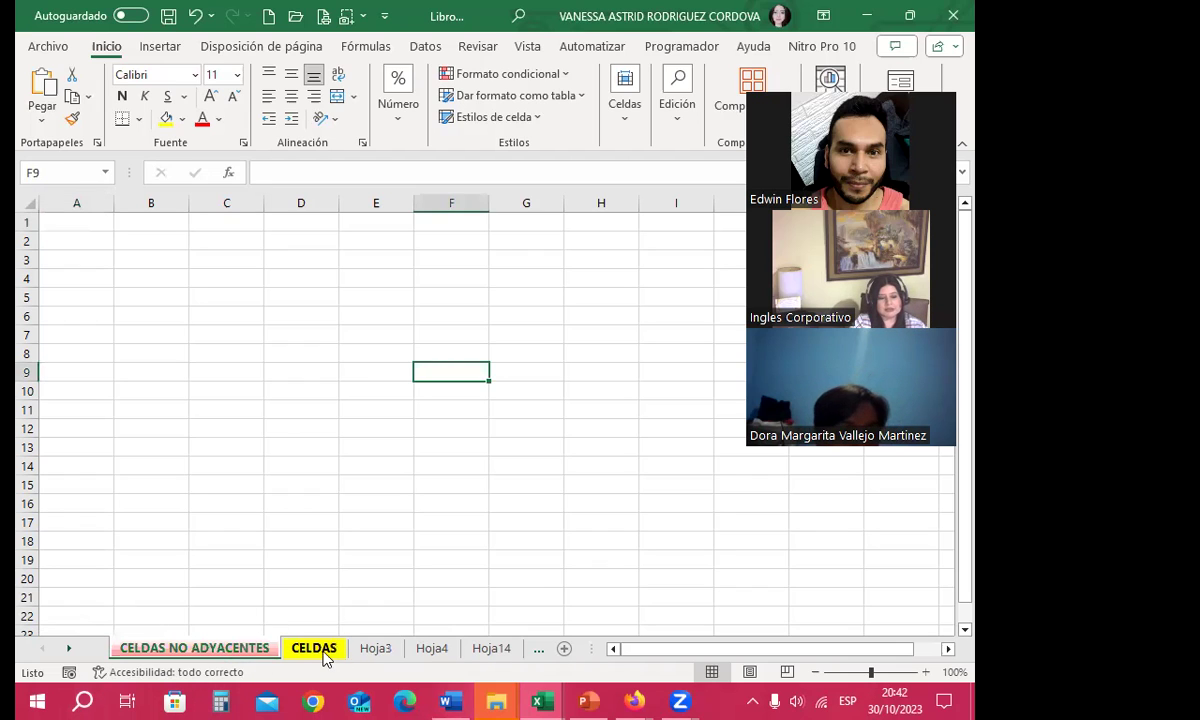
{"action": "left_click", "coordinate": [320, 650]}
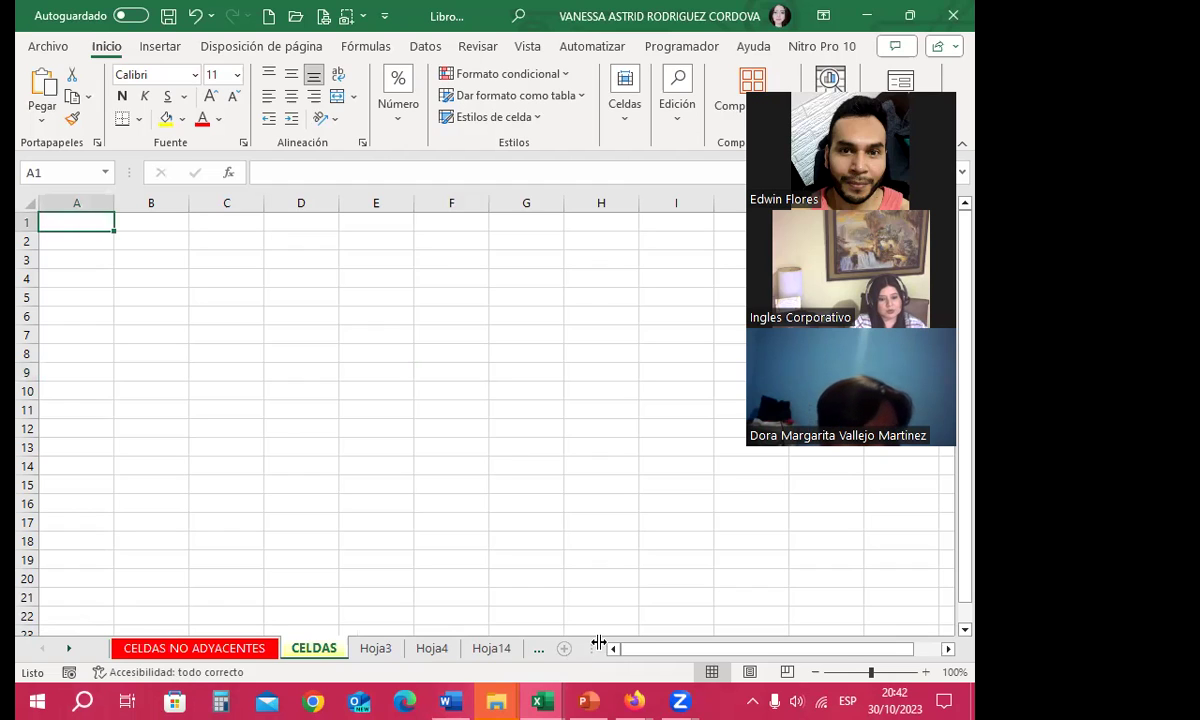
{"action": "left_click_drag", "start_coordinate": [598, 643], "coordinate": [912, 645]}
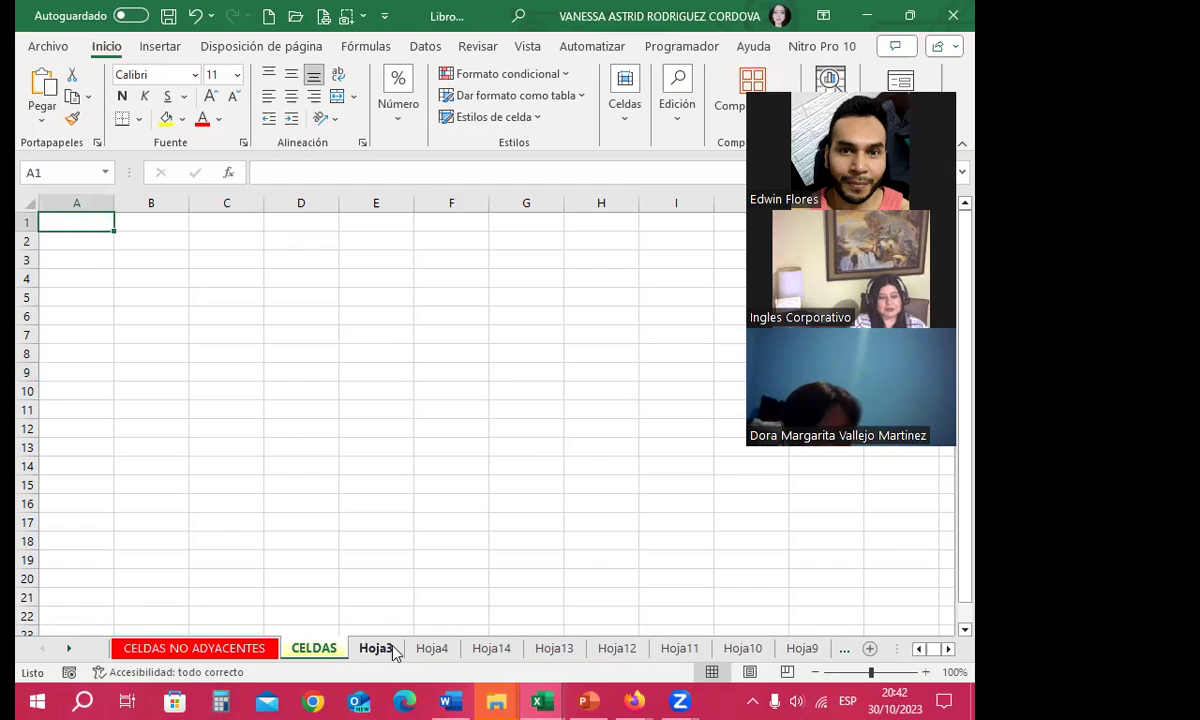
{"action": "left_click", "coordinate": [679, 649]}
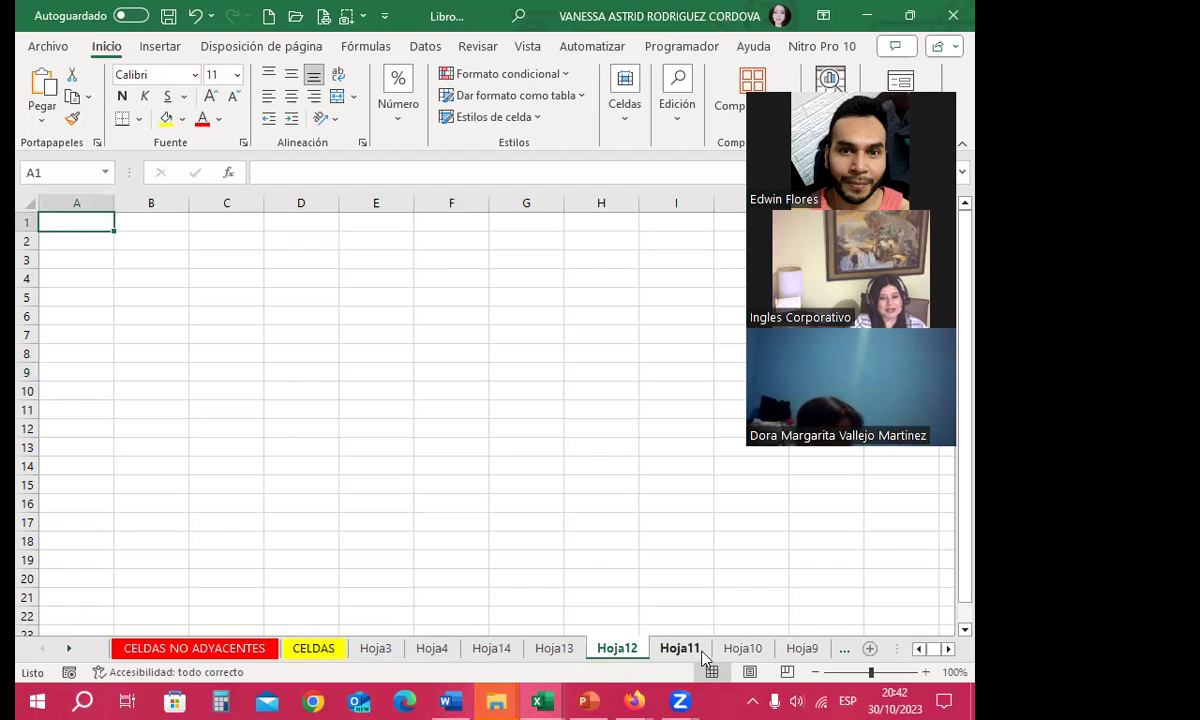
{"action": "left_click", "coordinate": [806, 650]}
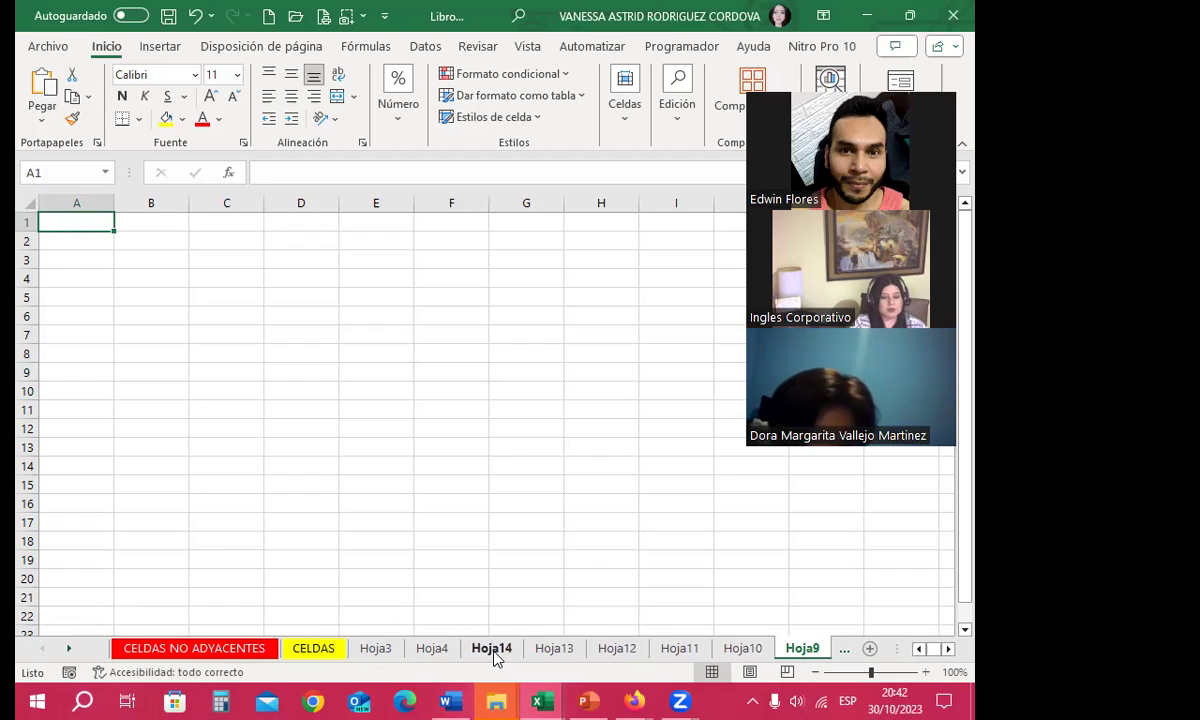
Select all sheets except CELDAS and delete them, leaving CELDAS as the only sheet
{"action": "right_click", "coordinate": [197, 651]}
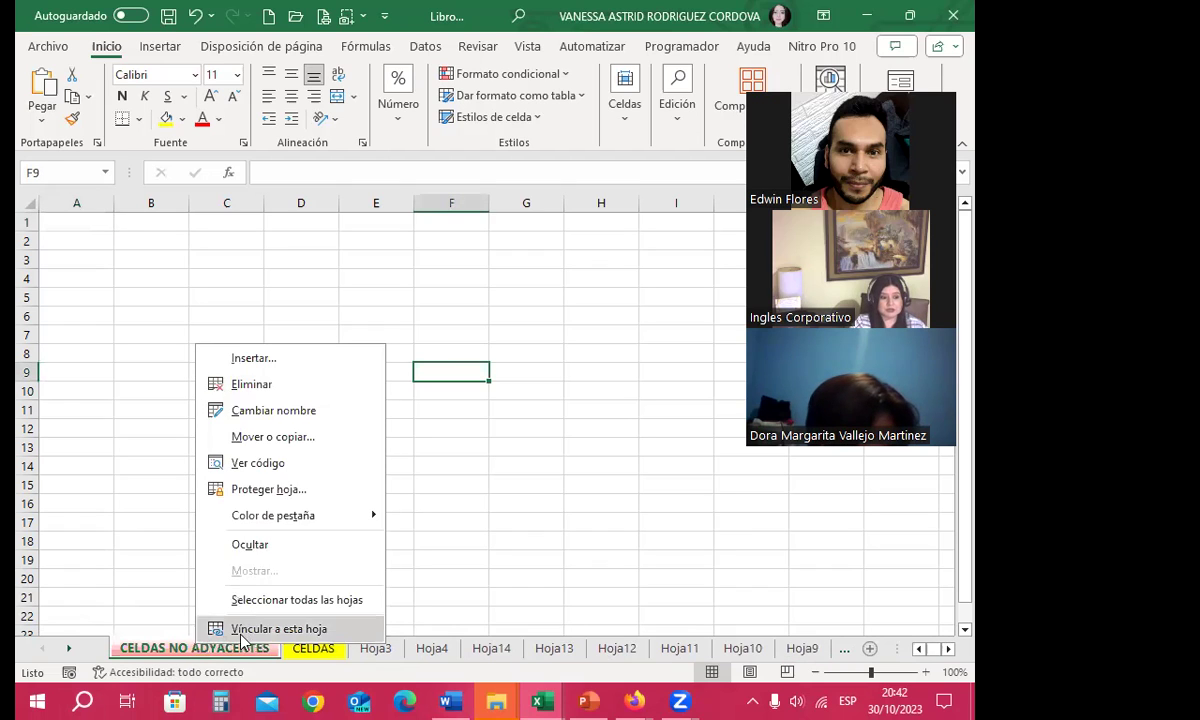
{"action": "left_click", "coordinate": [282, 604]}
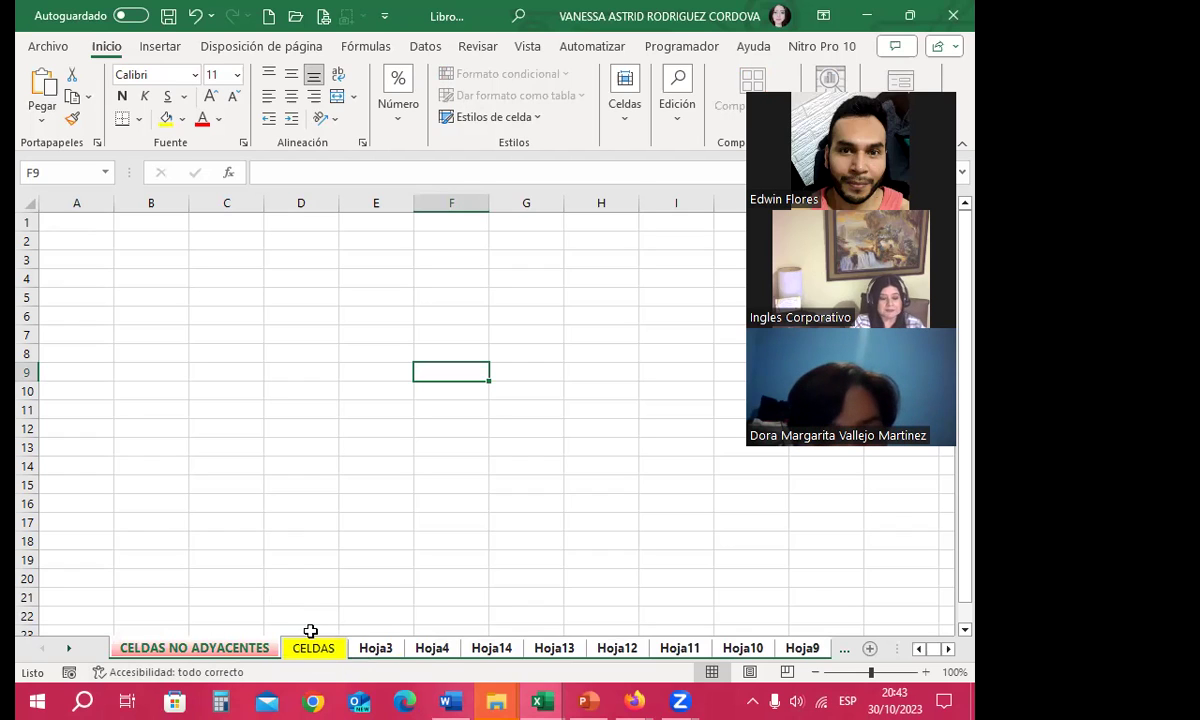
{"action": "right_click", "coordinate": [392, 643]}
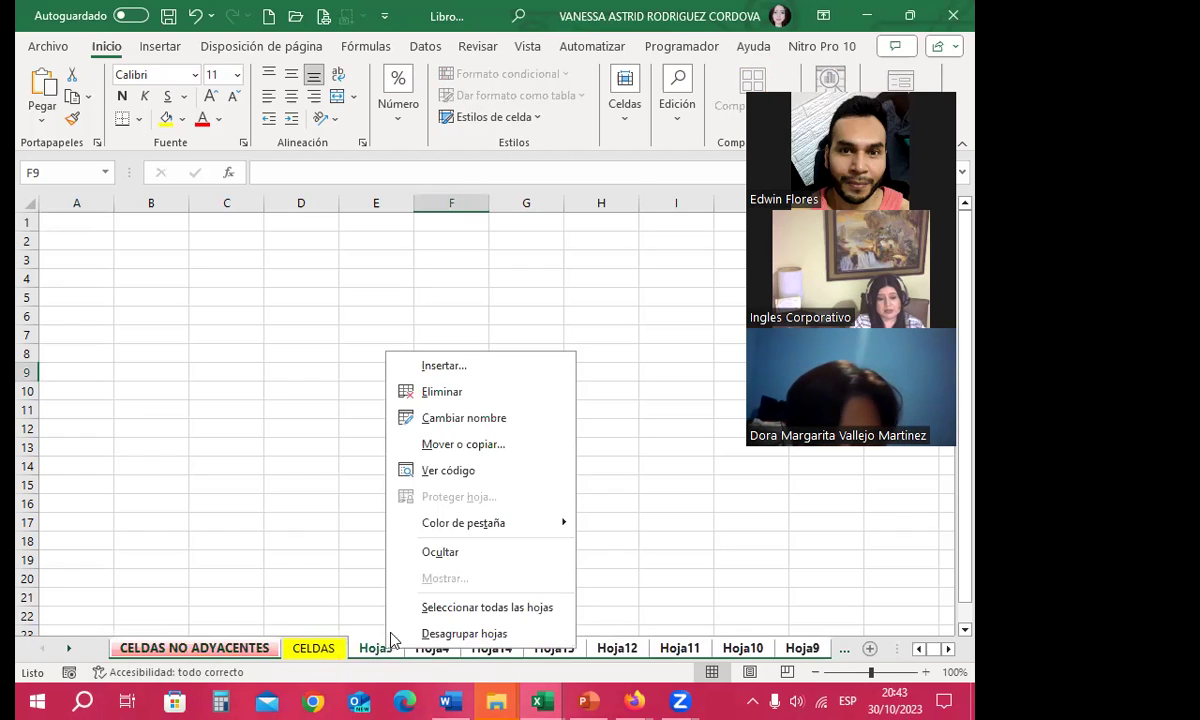
{"action": "left_click", "coordinate": [440, 392]}
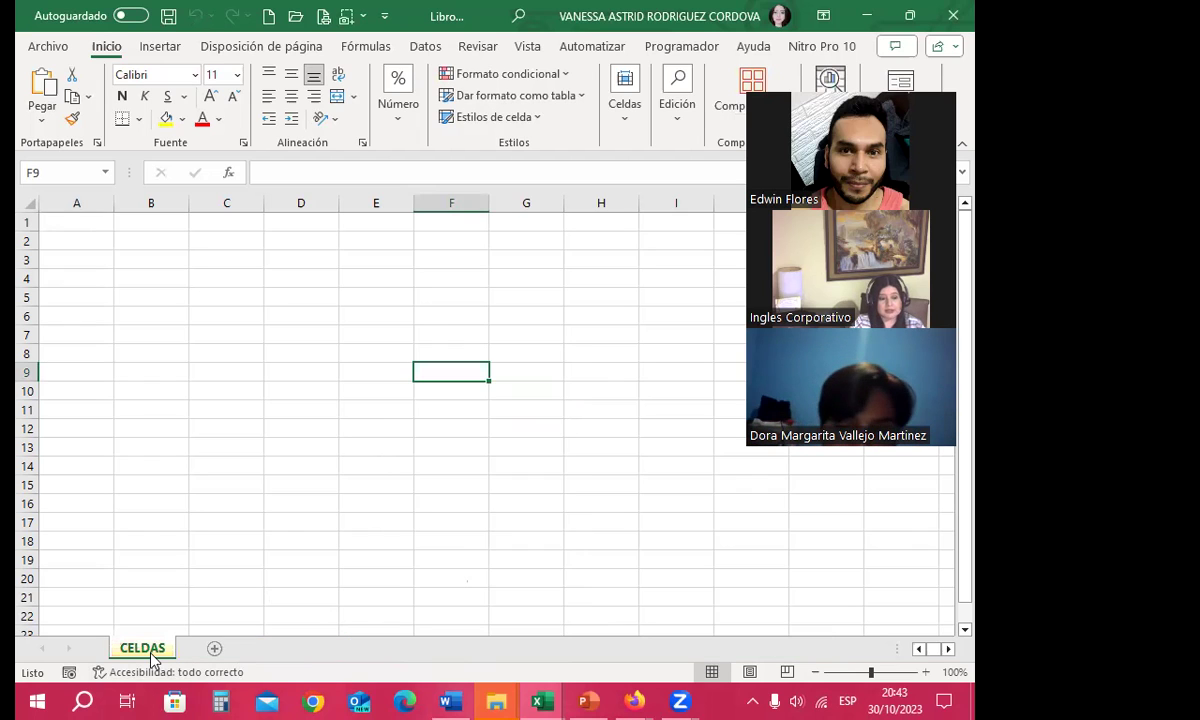
{"action": "left_click", "coordinate": [277, 430]}
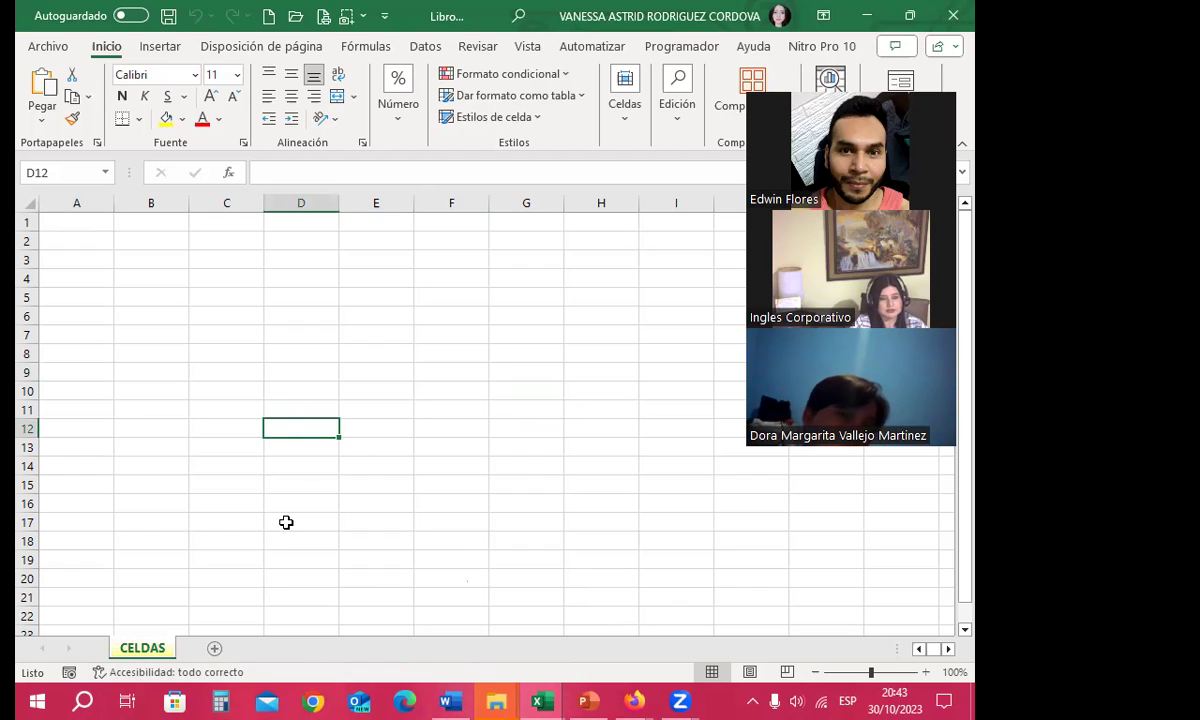
Add blank sheet Hoja15 after CELDAS and put its tab into rename mode
{"action": "left_click", "coordinate": [216, 650]}
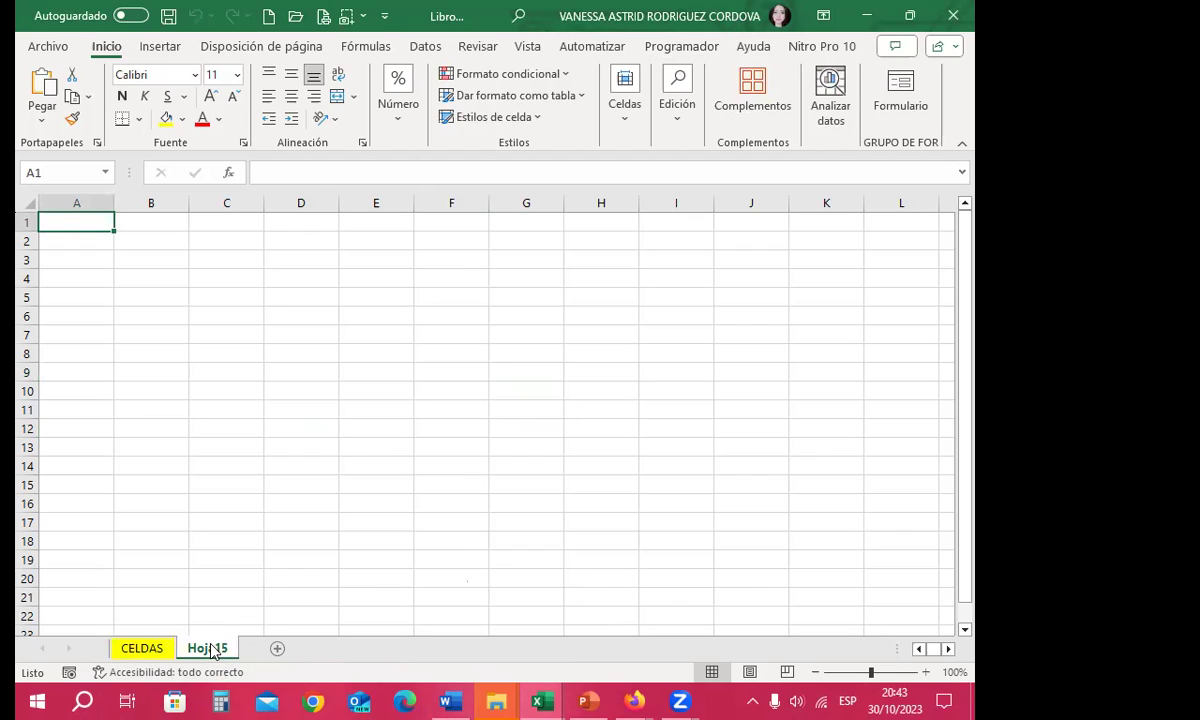
{"action": "double_click", "coordinate": [208, 649]}
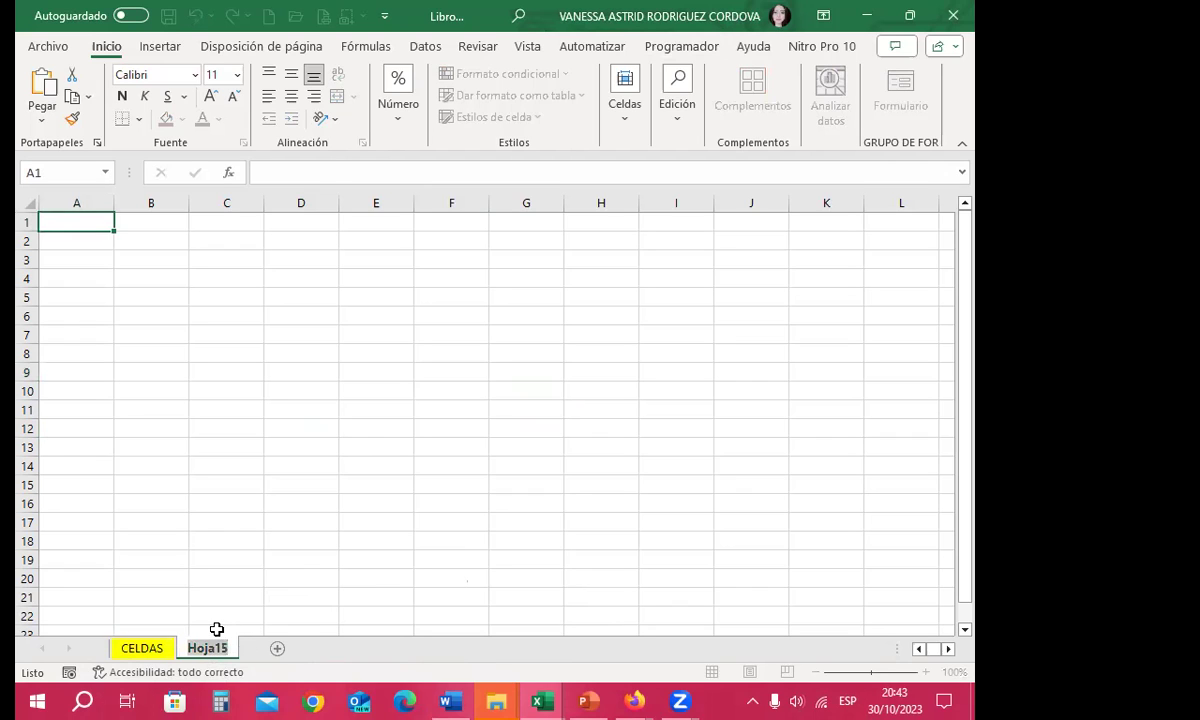
{"action": "left_click", "coordinate": [218, 630]}
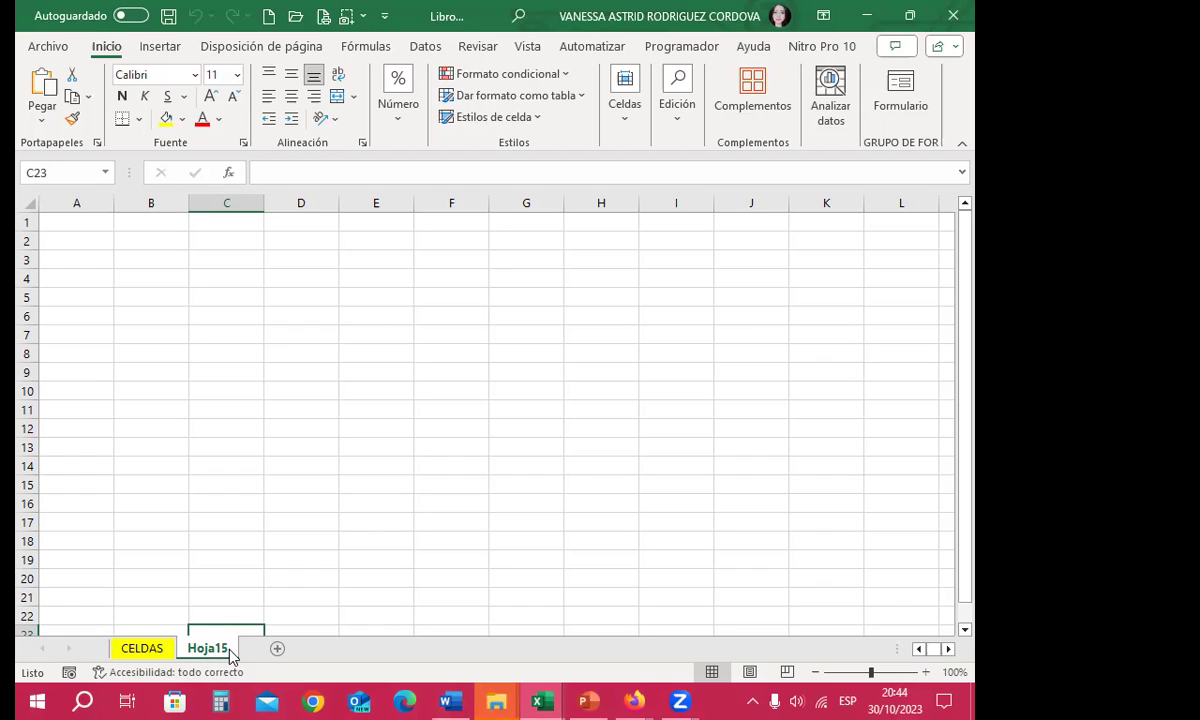
{"action": "double_click", "coordinate": [211, 650]}
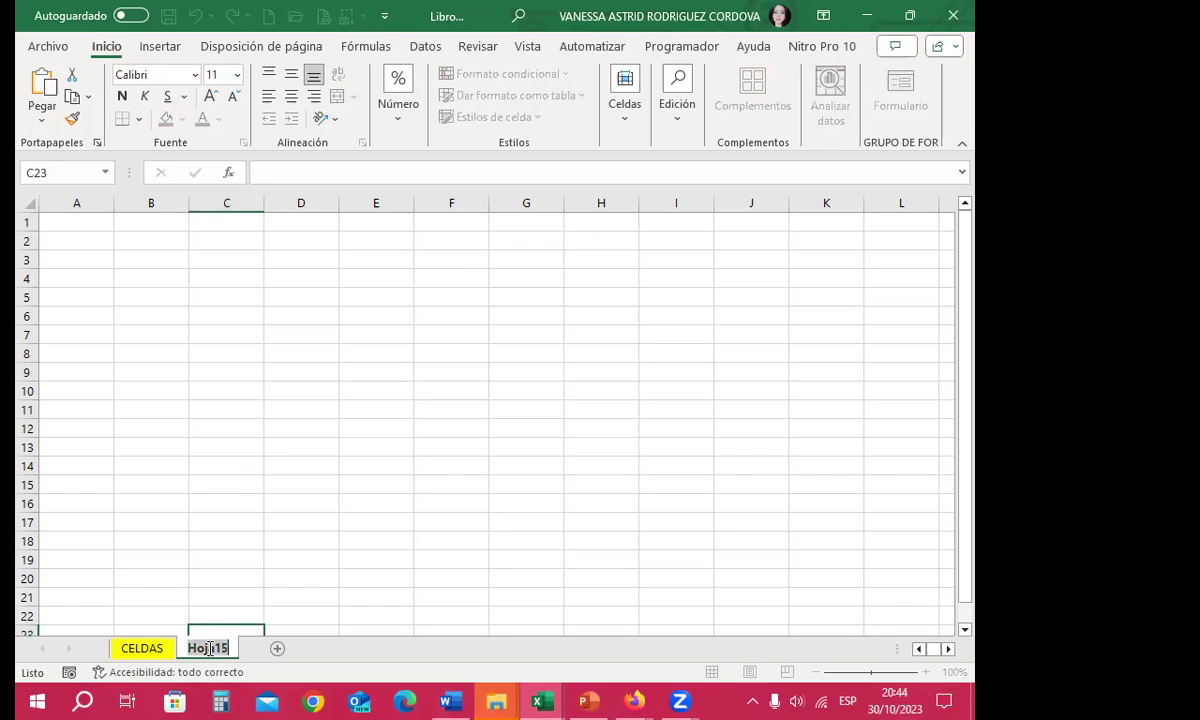
Finish the sheet rename, then delete the empty Hoja1 sheet so only CELDAS remains
{"action": "left_click", "coordinate": [305, 426]}
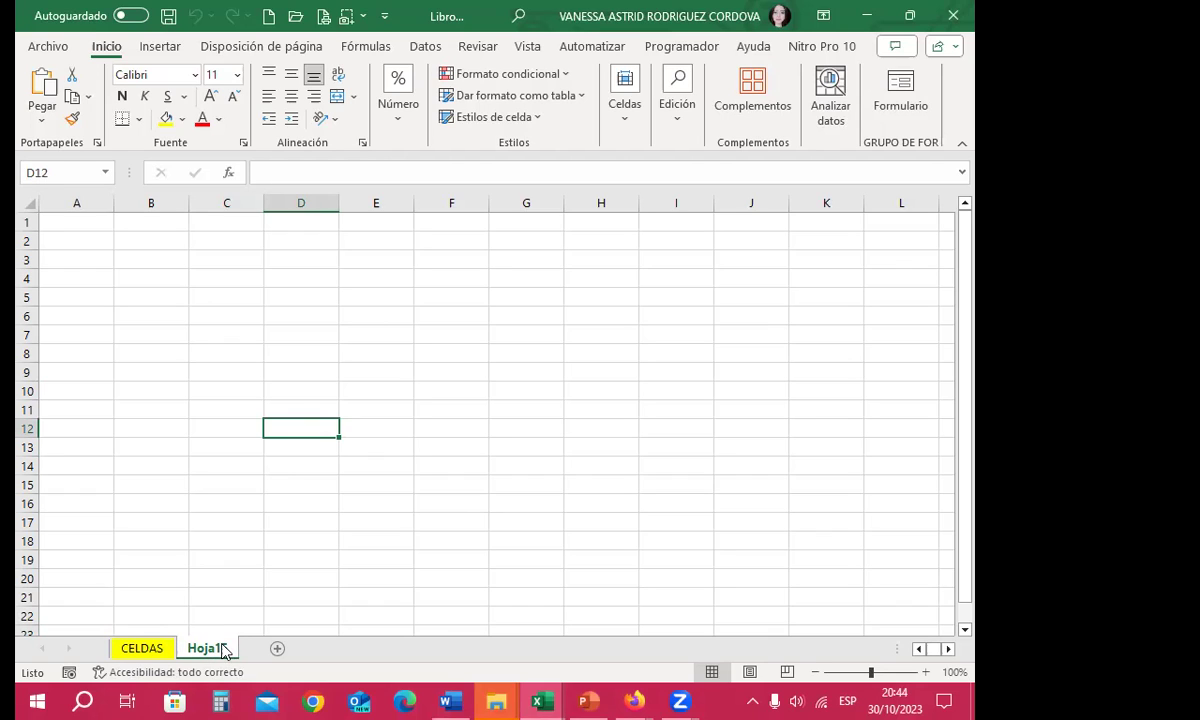
{"action": "right_click", "coordinate": [213, 649]}
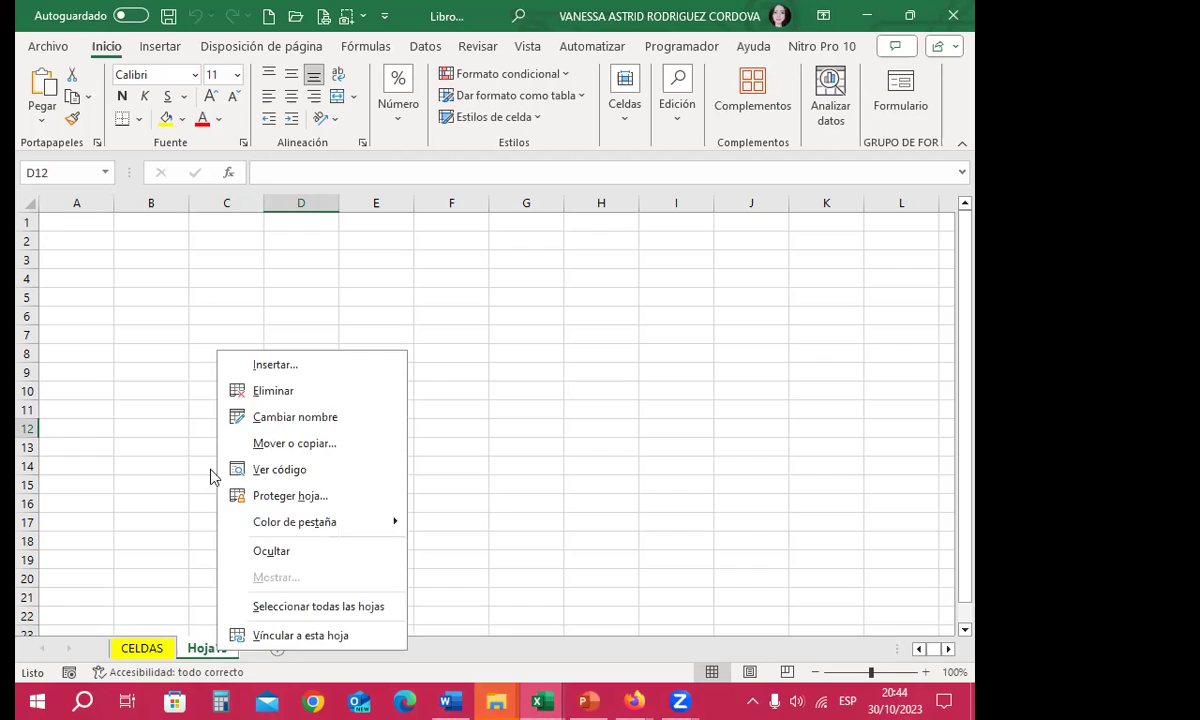
{"action": "left_click", "coordinate": [265, 390]}
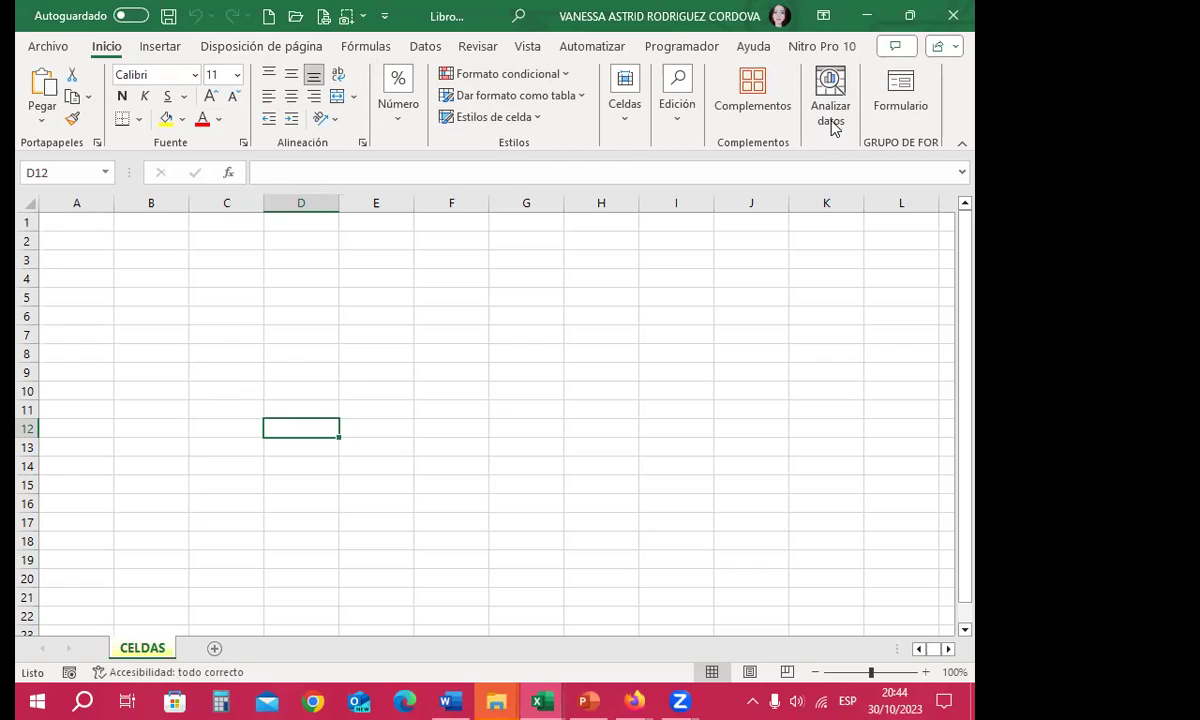
Toggle the ribbon by double-clicking tabs, ending with it pinned open on Inicio
{"action": "double_click", "coordinate": [110, 52]}
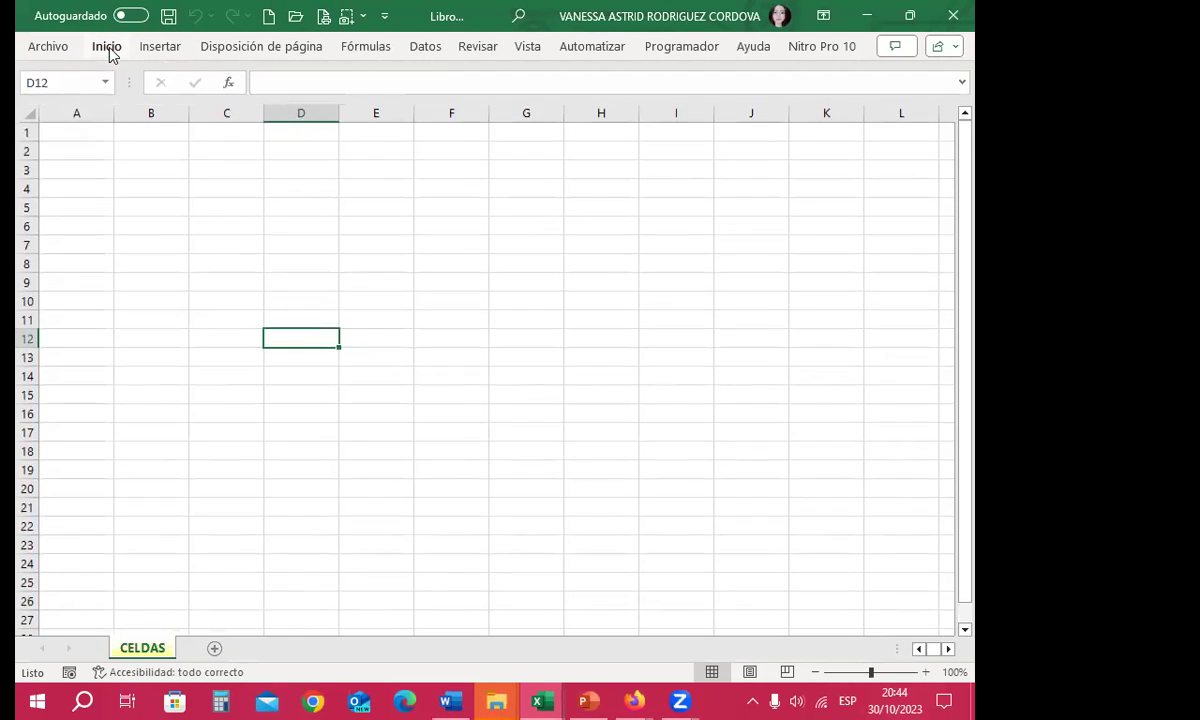
{"action": "left_click", "coordinate": [236, 52]}
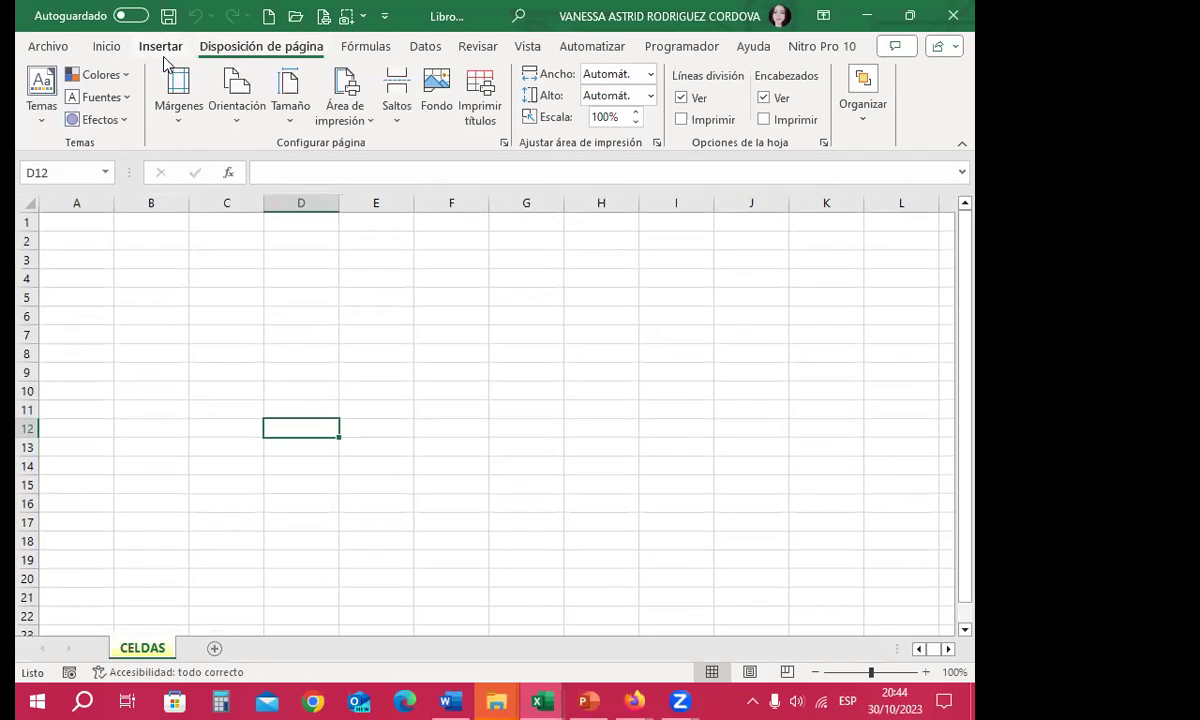
{"action": "double_click", "coordinate": [155, 53]}
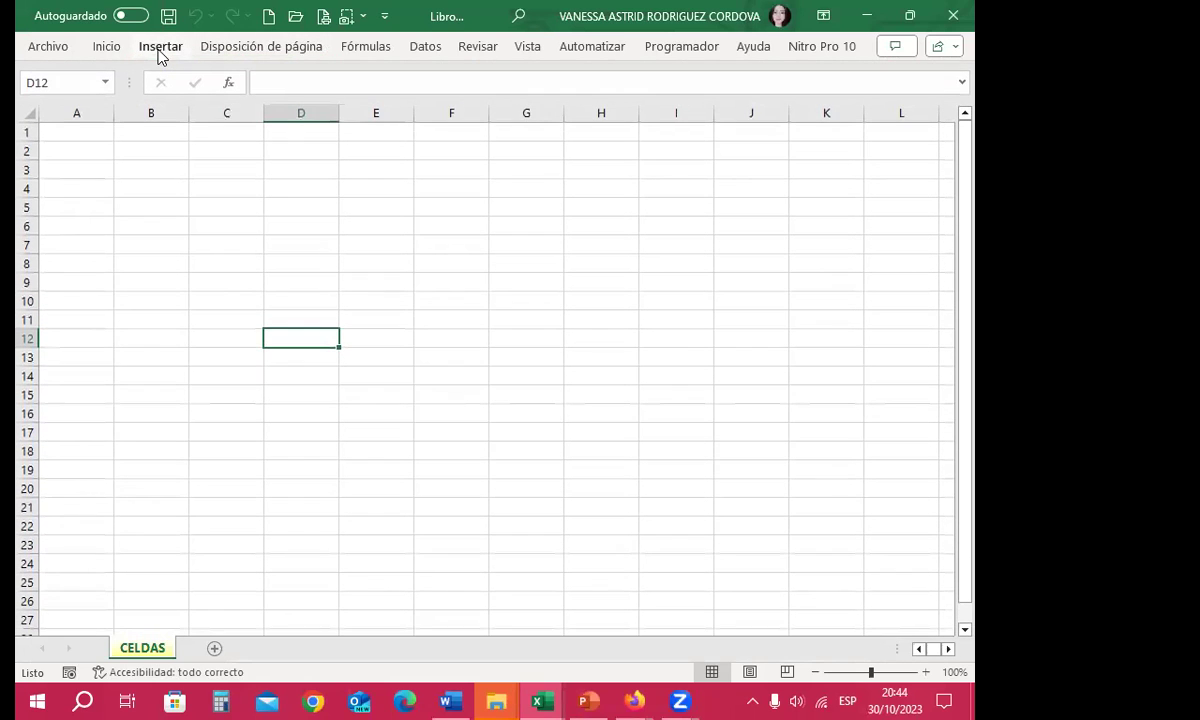
{"action": "double_click", "coordinate": [110, 47]}
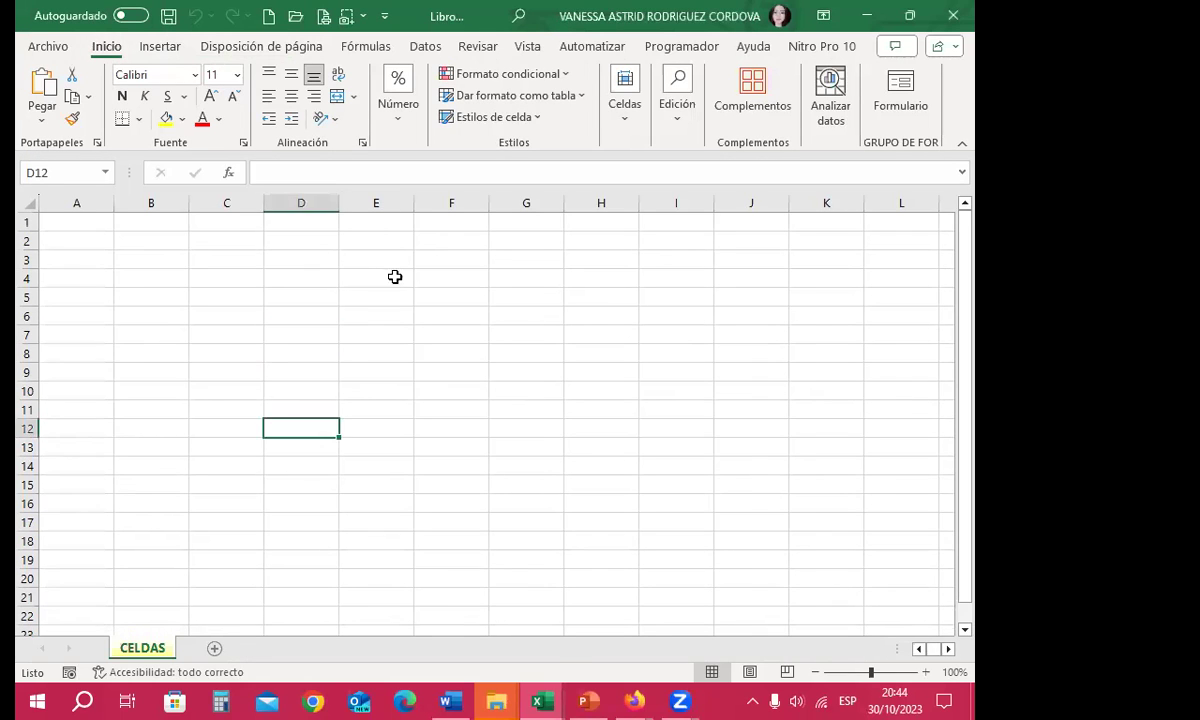
{"action": "left_click", "coordinate": [357, 276]}
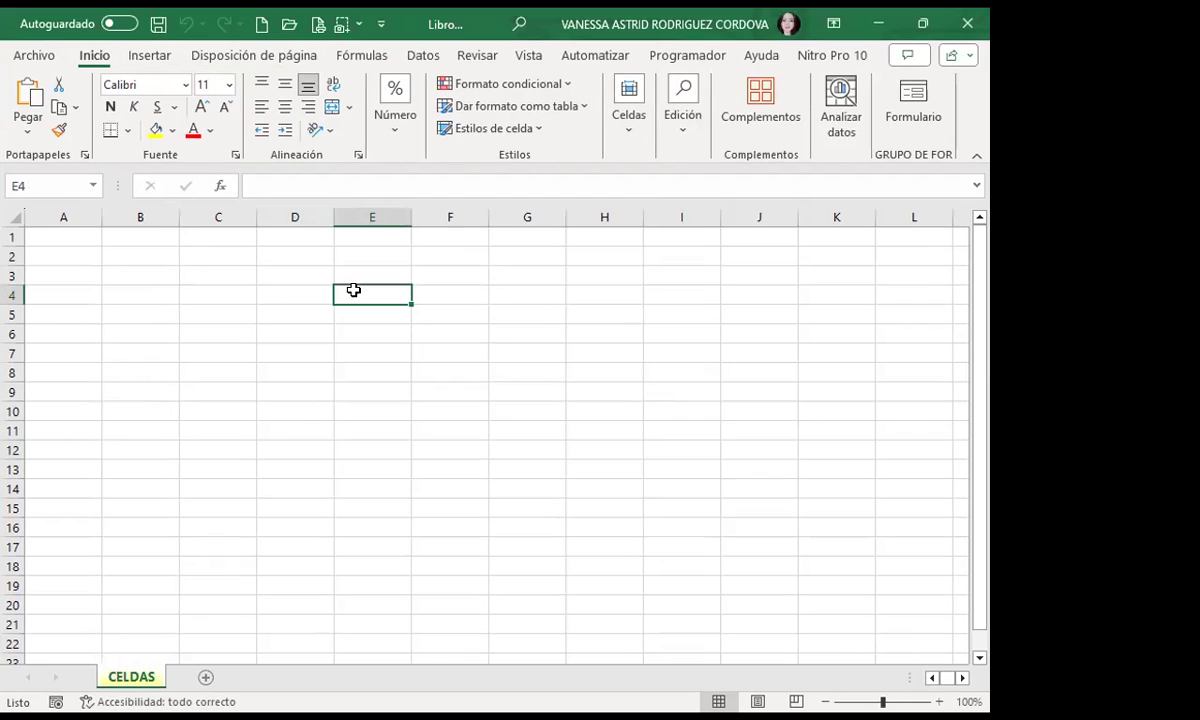
Toggle the ribbon with Ctrl+F1 repeatedly, leaving it collapsed to tab names
{"action": "key", "text": "ctrl+F1"}
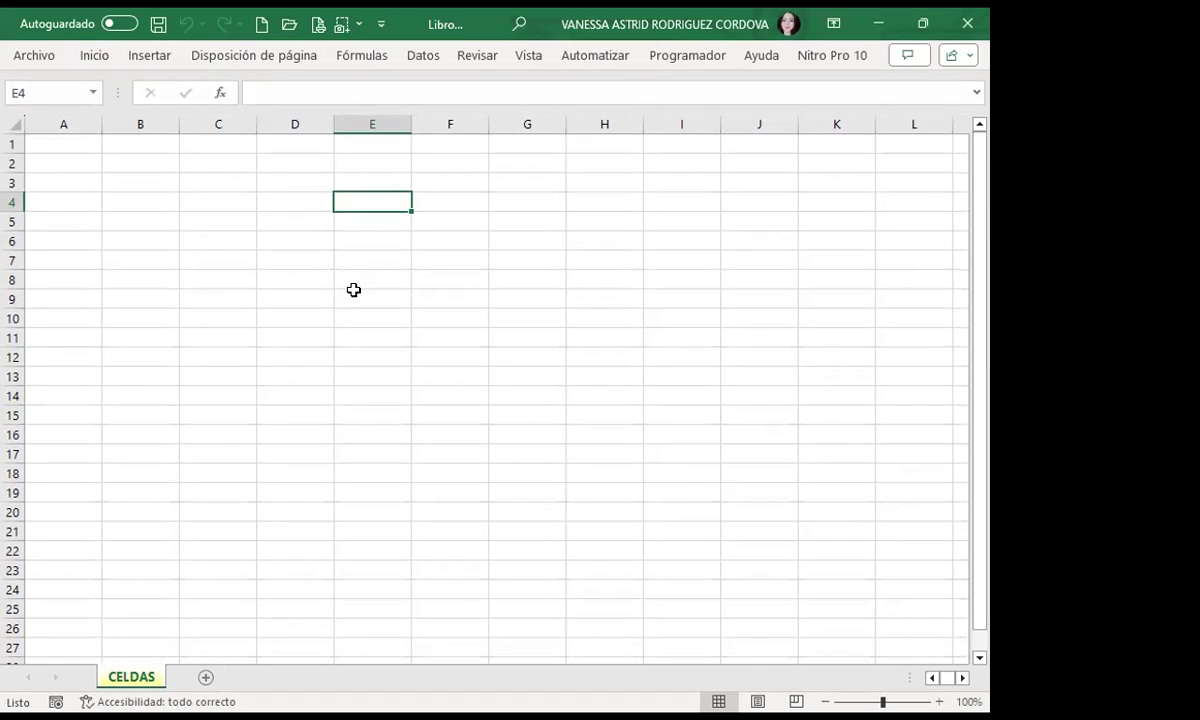
{"action": "key", "text": "ctrl+F1"}
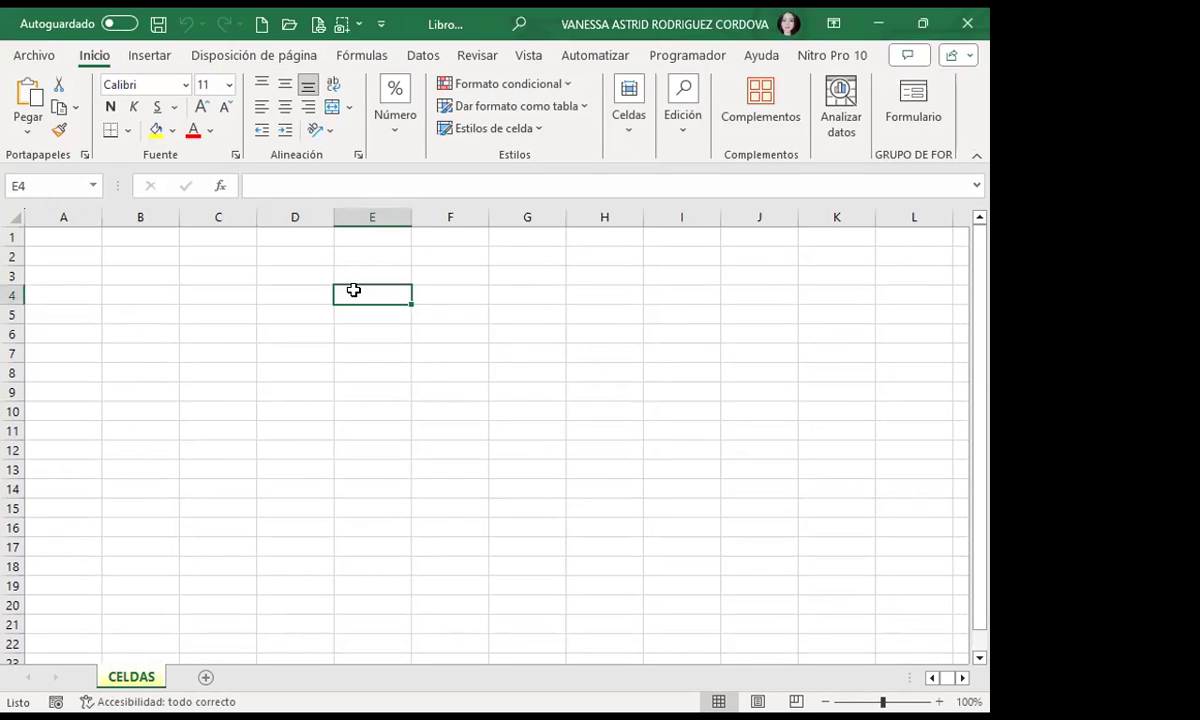
{"action": "key", "text": "ctrl+F1"}
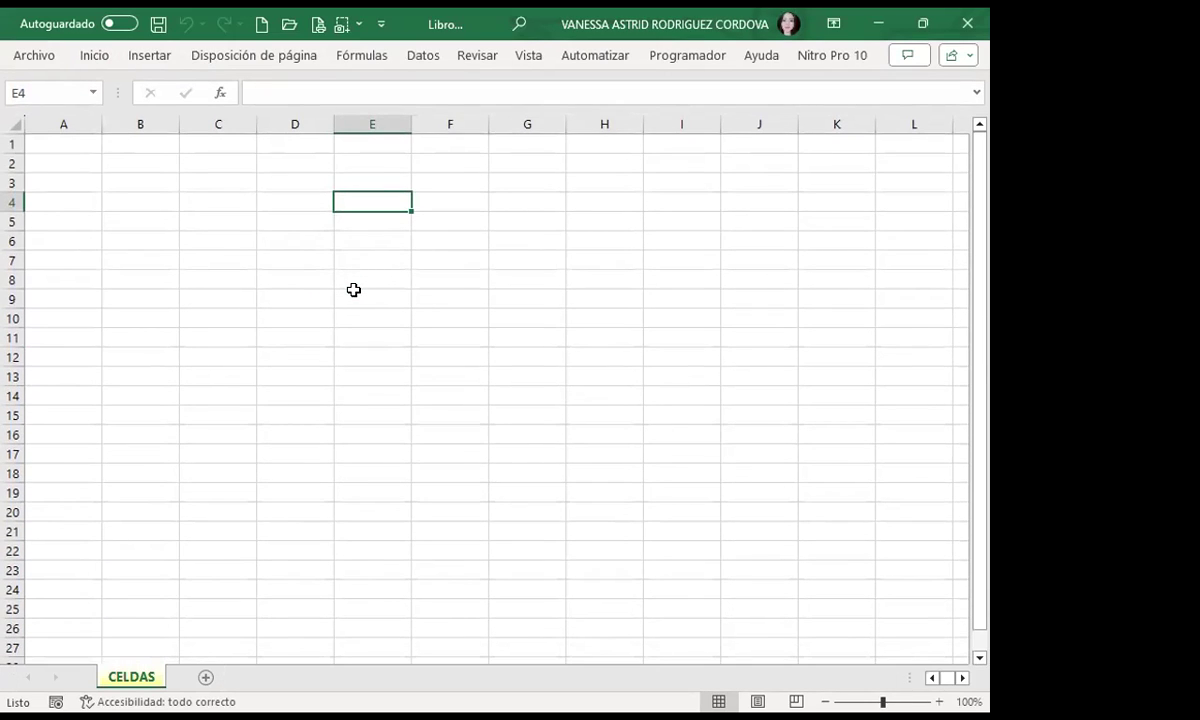
{"action": "double_click", "coordinate": [95, 58]}
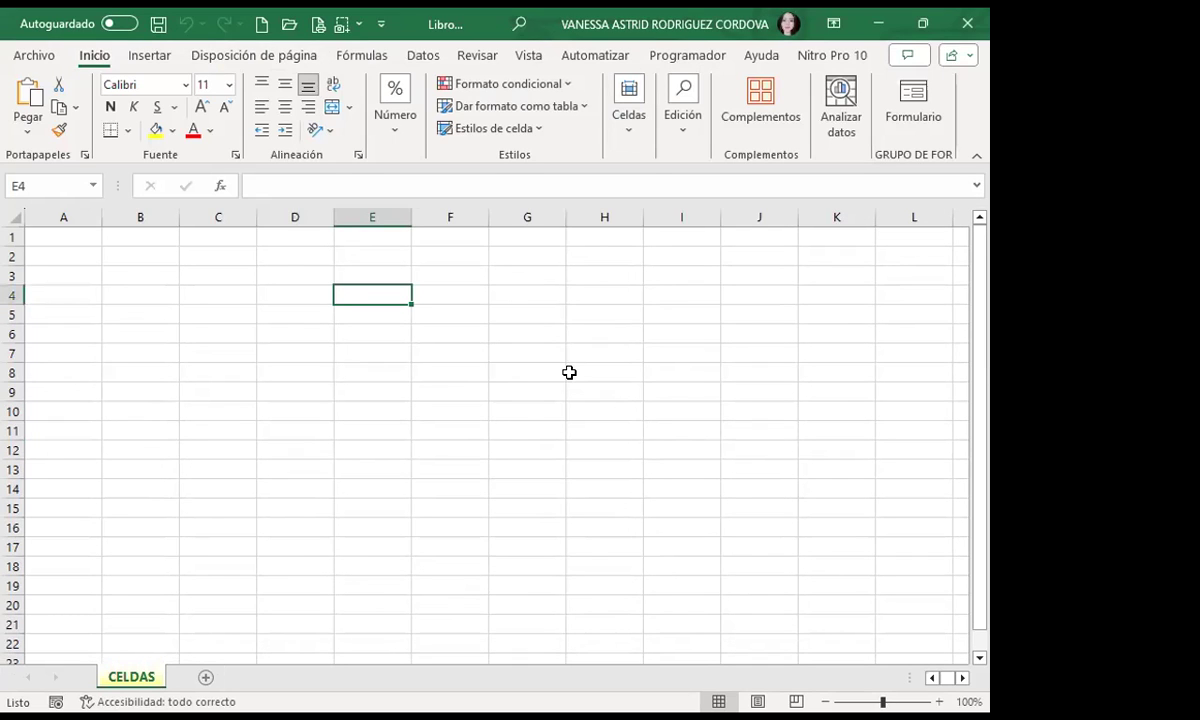
{"action": "key", "text": "ctrl+F1"}
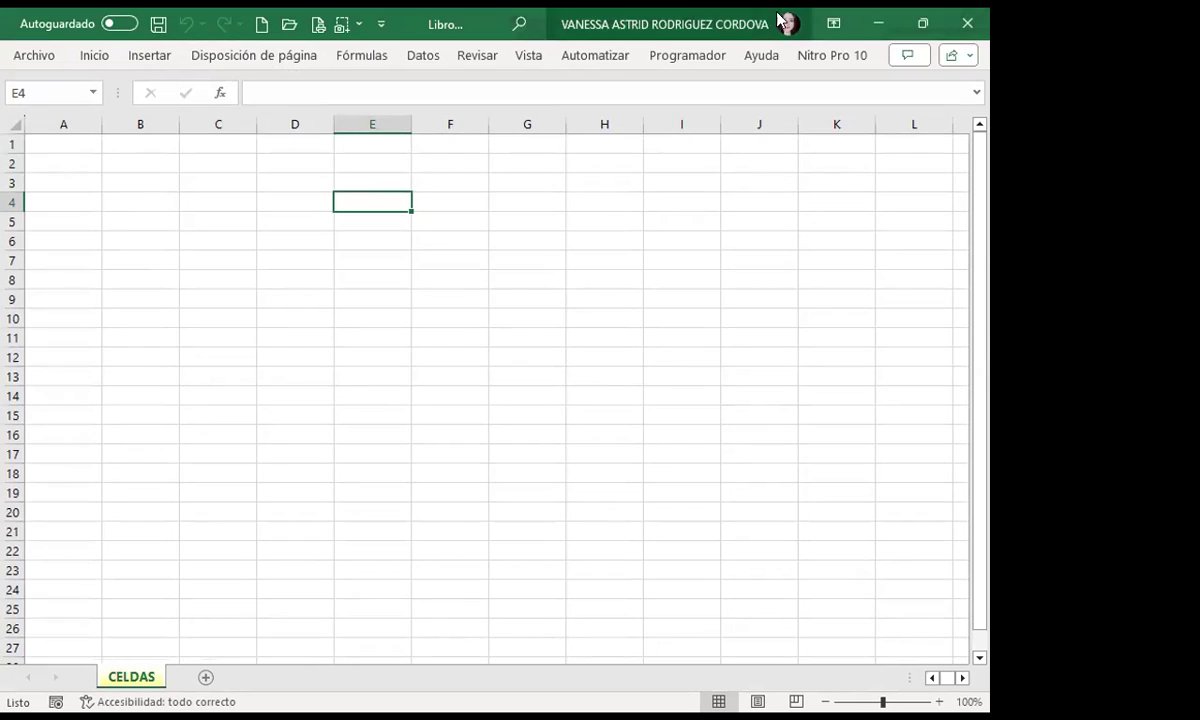
Show only the ribbon's tab names via Ribbon Display Options, then expand it with Ctrl+F1
{"action": "left_click", "coordinate": [834, 24]}
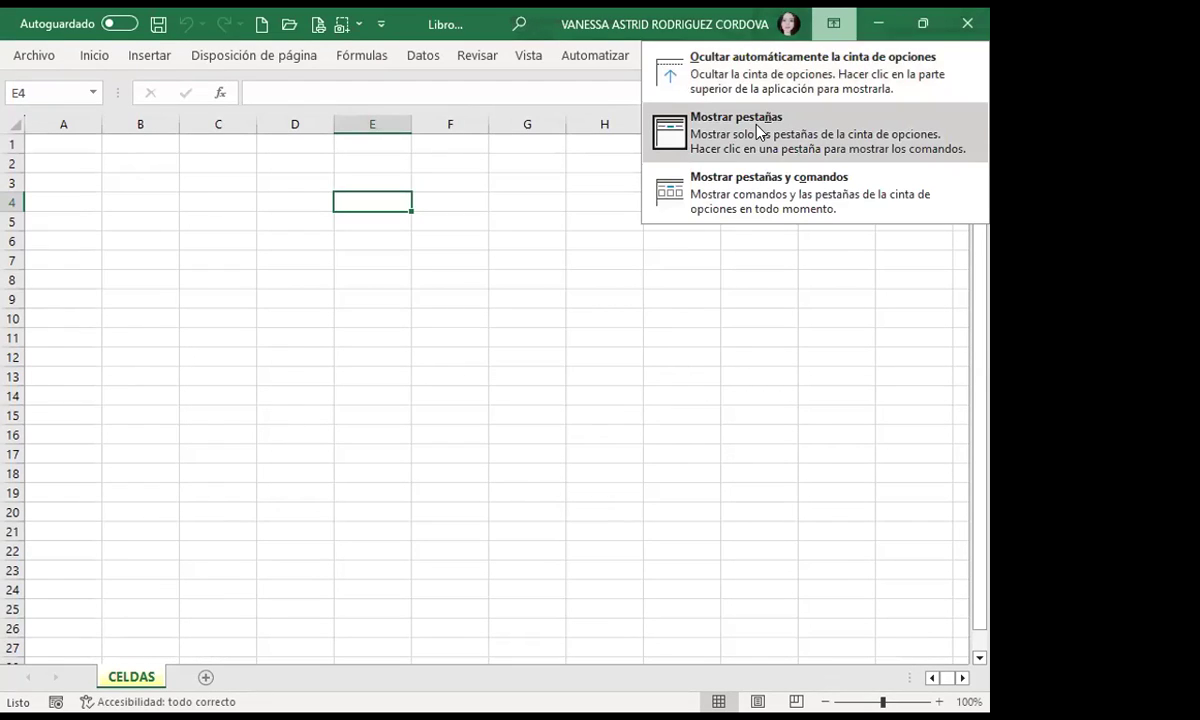
{"action": "left_click", "coordinate": [758, 133]}
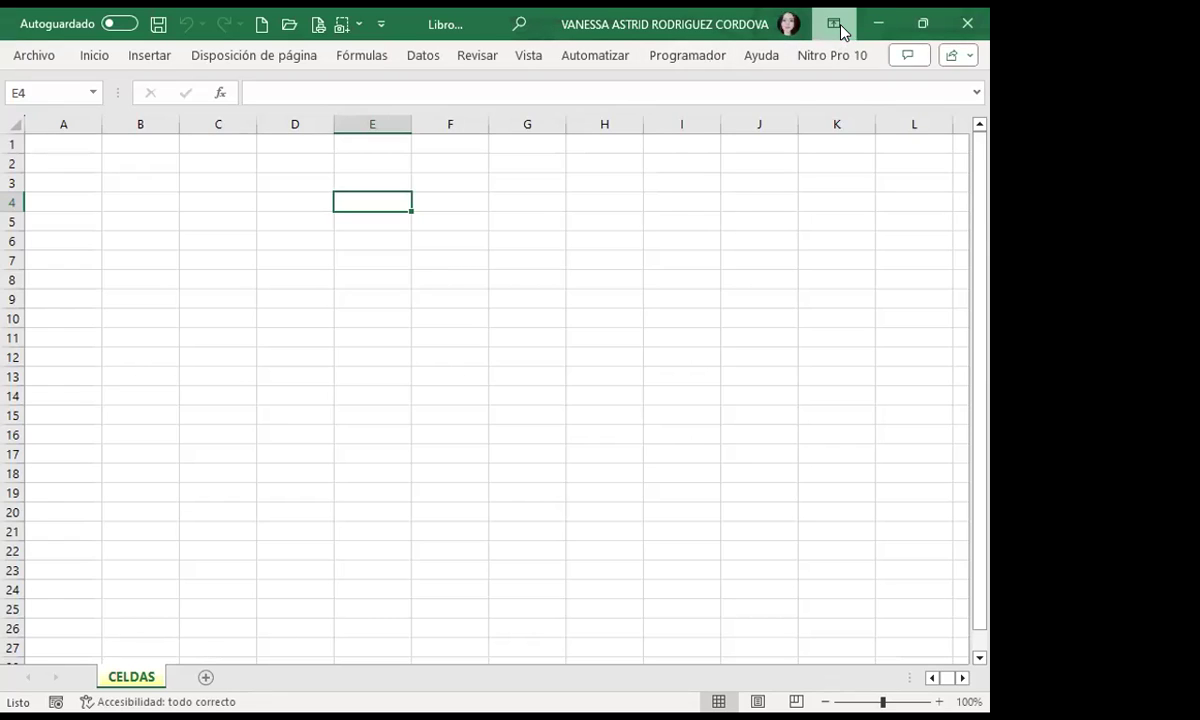
{"action": "key", "text": "ctrl+F1"}
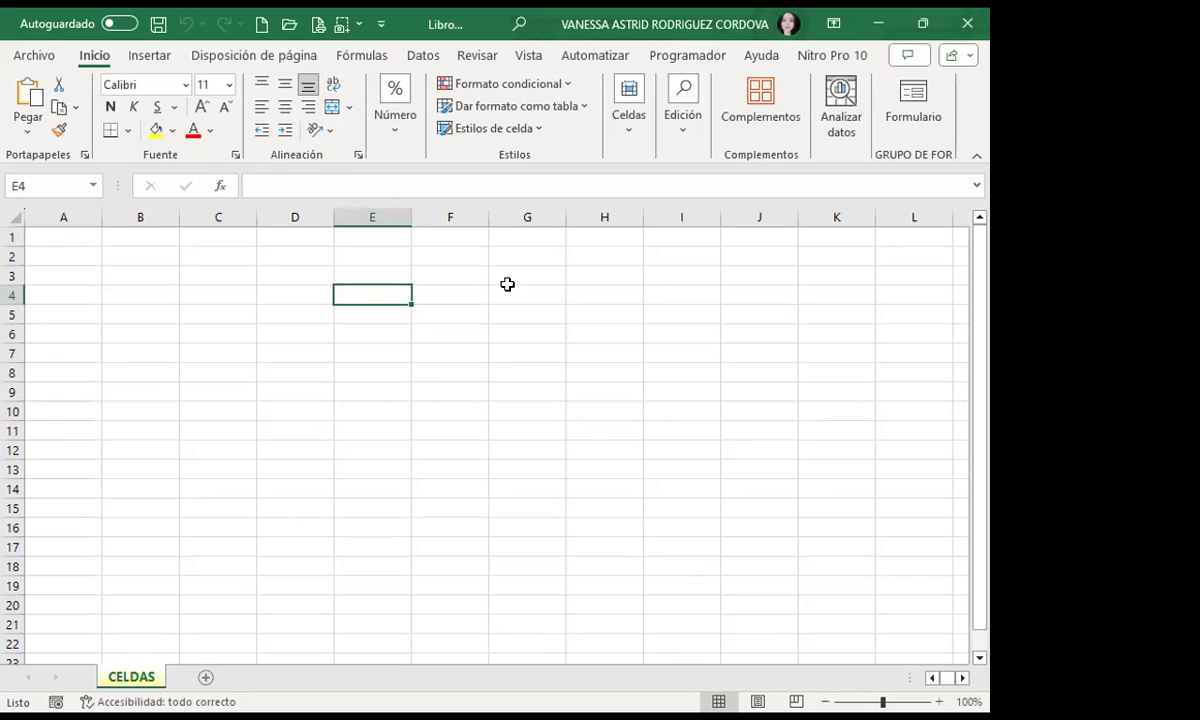
Switch the ribbon display to 'Ocultar automáticamente la cinta de opciones', then select G11
{"action": "left_click", "coordinate": [838, 23]}
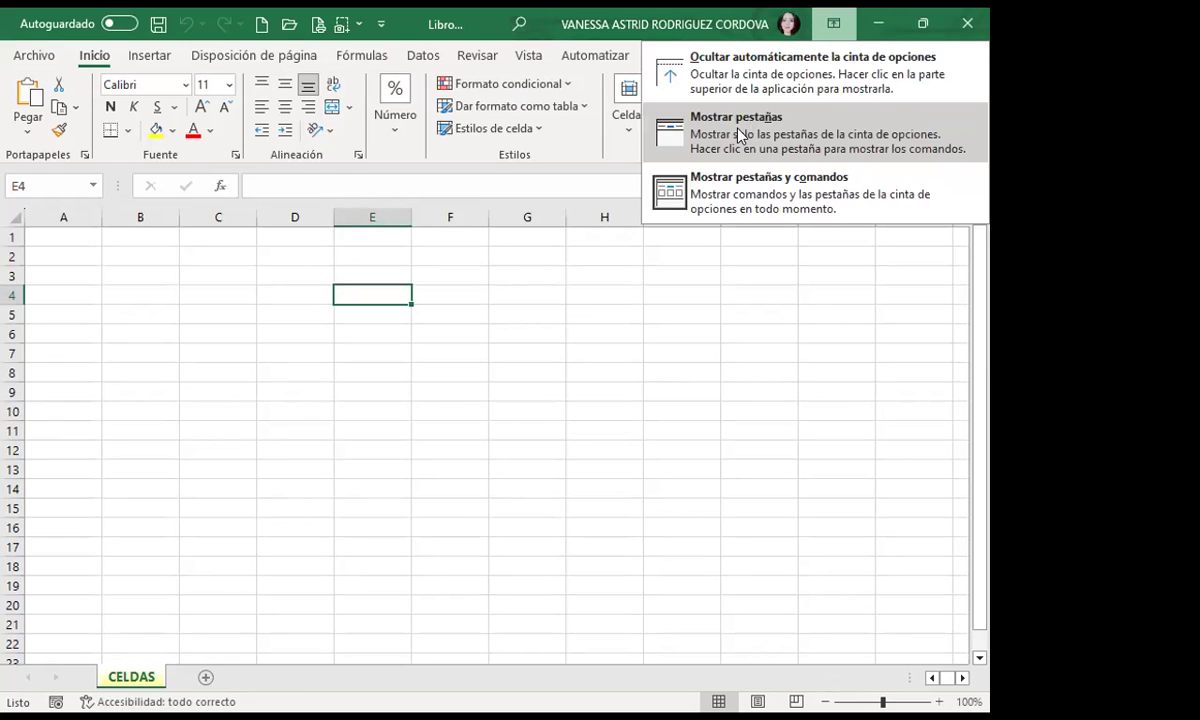
{"action": "left_click", "coordinate": [740, 135]}
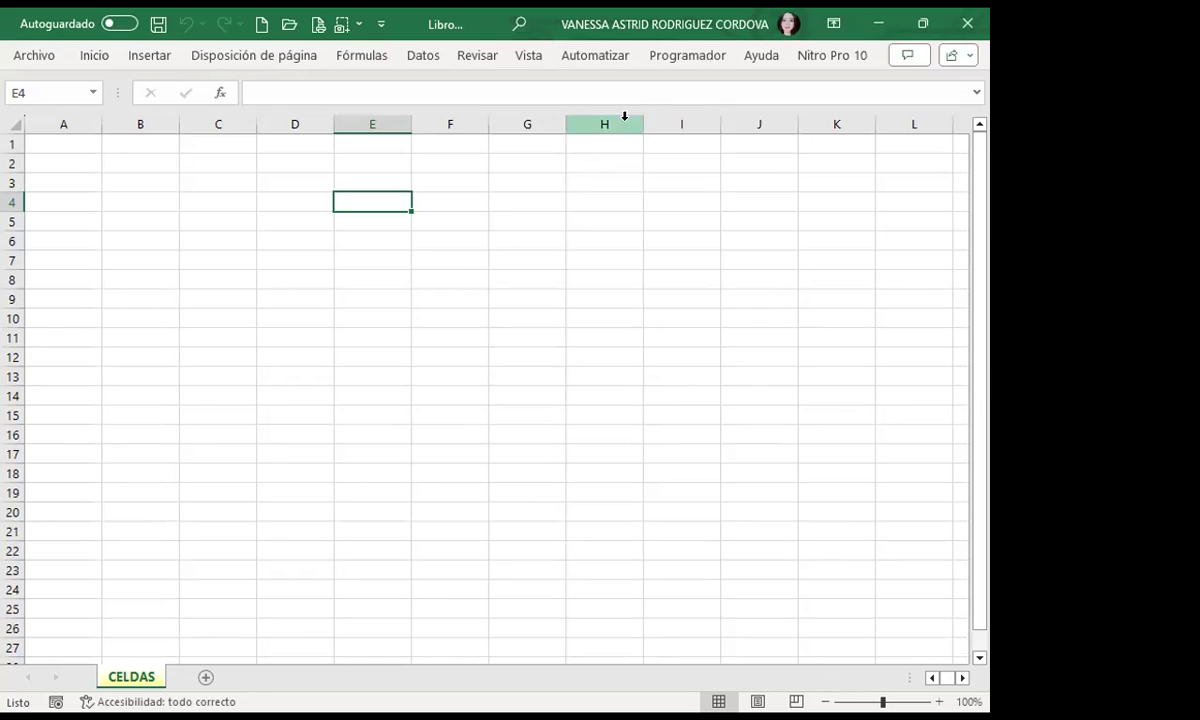
{"action": "left_click", "coordinate": [836, 24]}
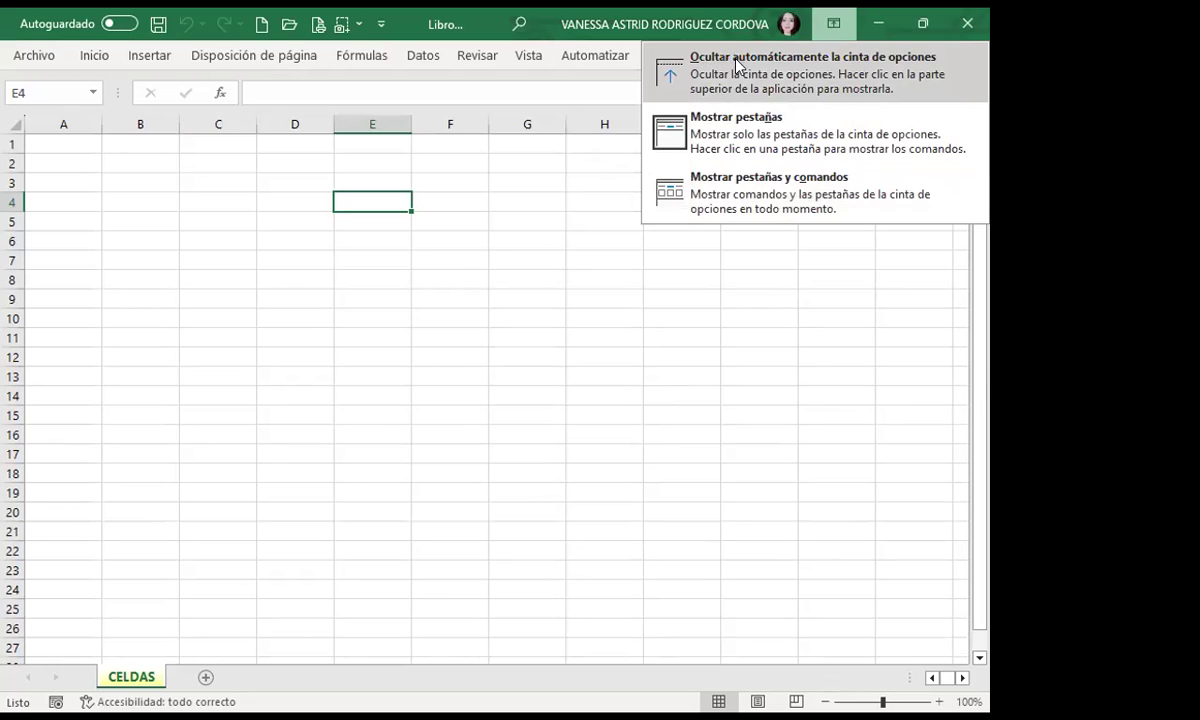
{"action": "left_click", "coordinate": [736, 66]}
{"action": "left_click", "coordinate": [508, 290]}
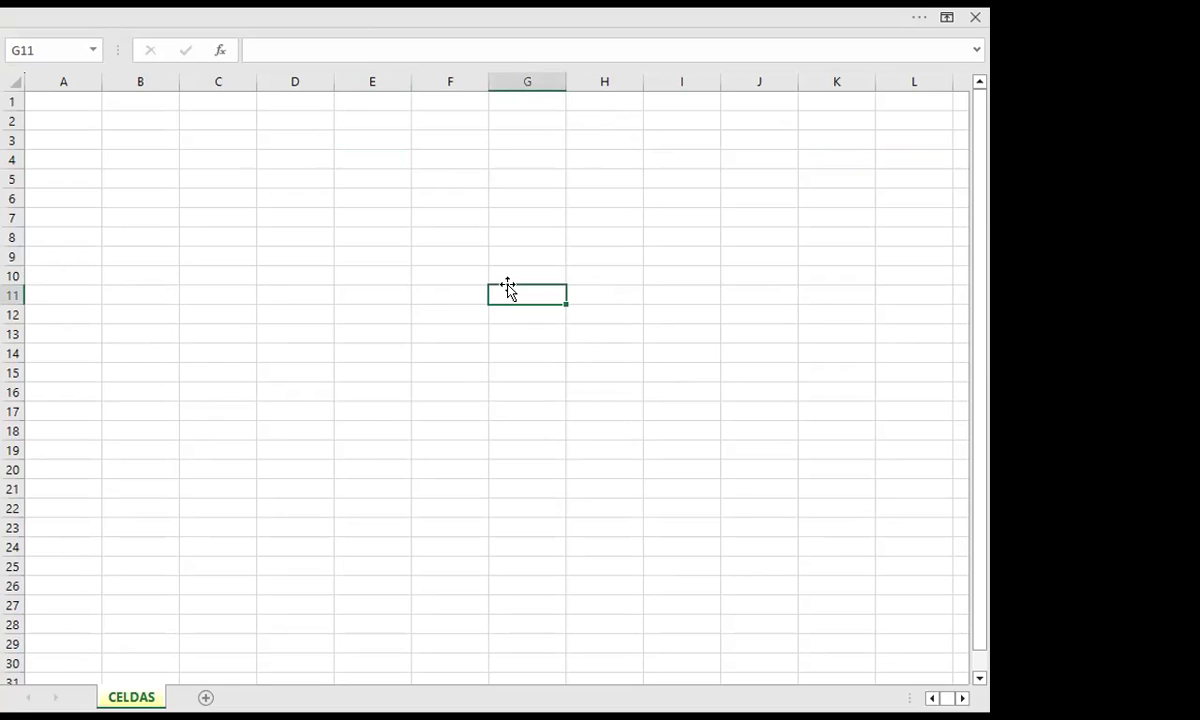
Select cells D5, I20, B3, B1, F12 and H16 on the full-window sheet
{"action": "left_click", "coordinate": [275, 176]}
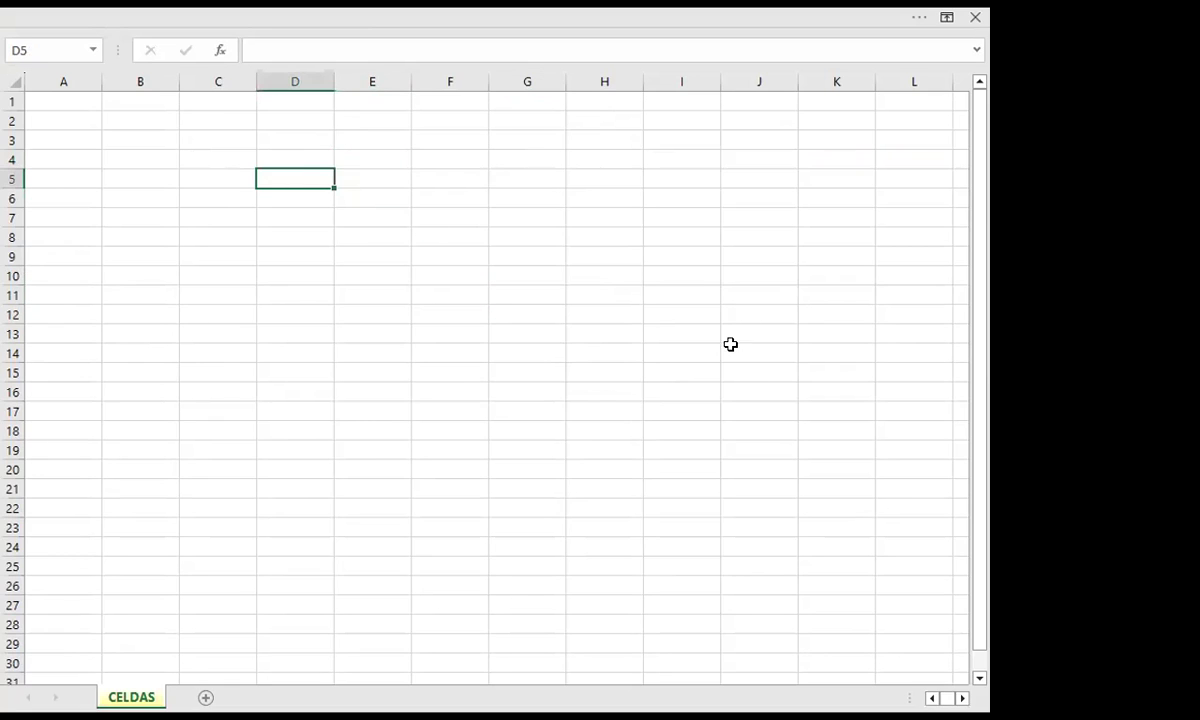
{"action": "left_click", "coordinate": [715, 467]}
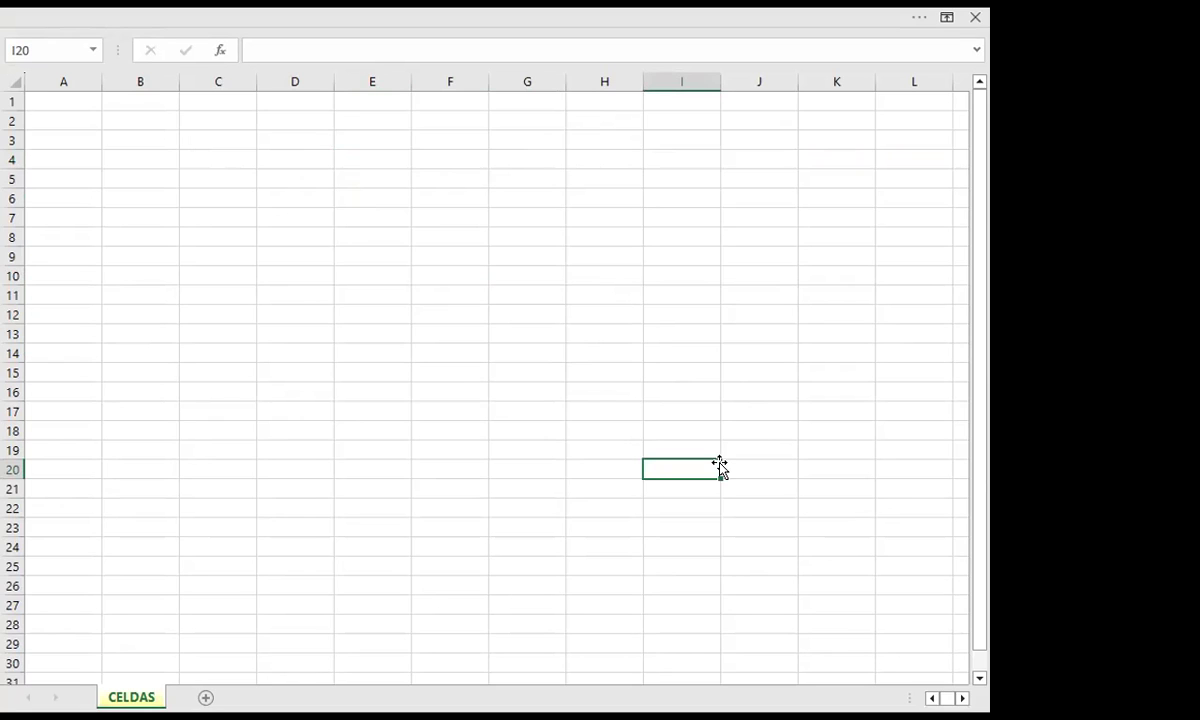
{"action": "left_click", "coordinate": [140, 136]}
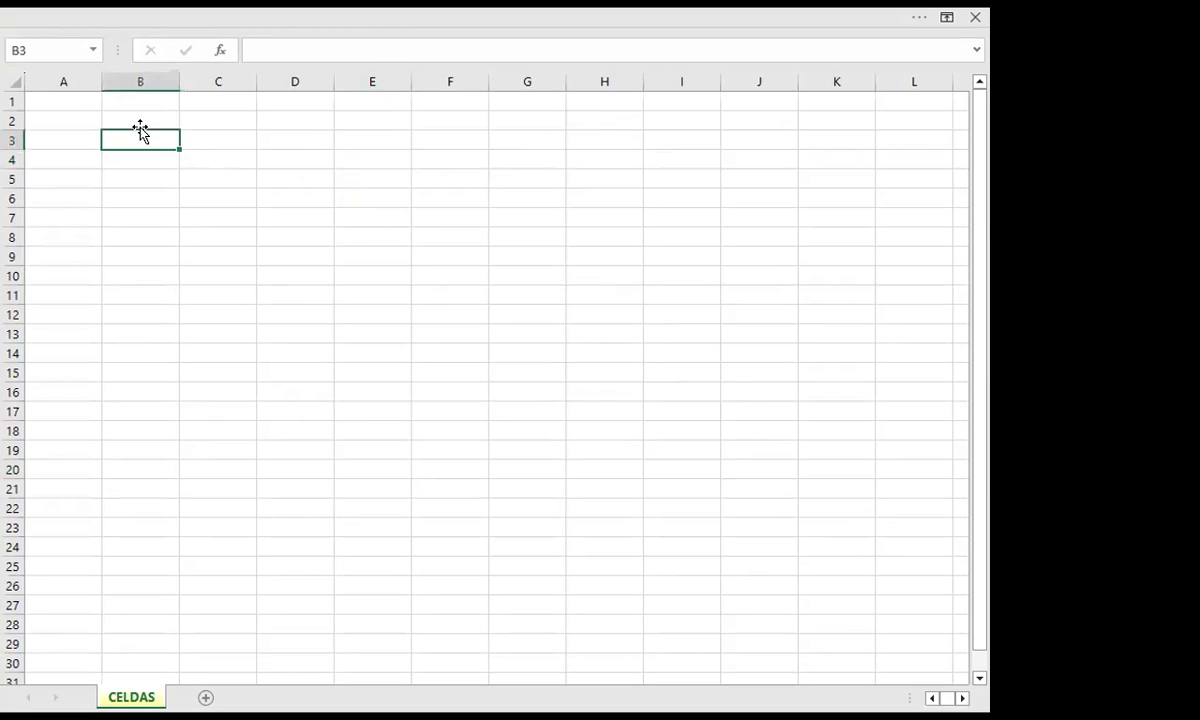
{"action": "left_click", "coordinate": [126, 102]}
{"action": "left_click", "coordinate": [461, 313]}
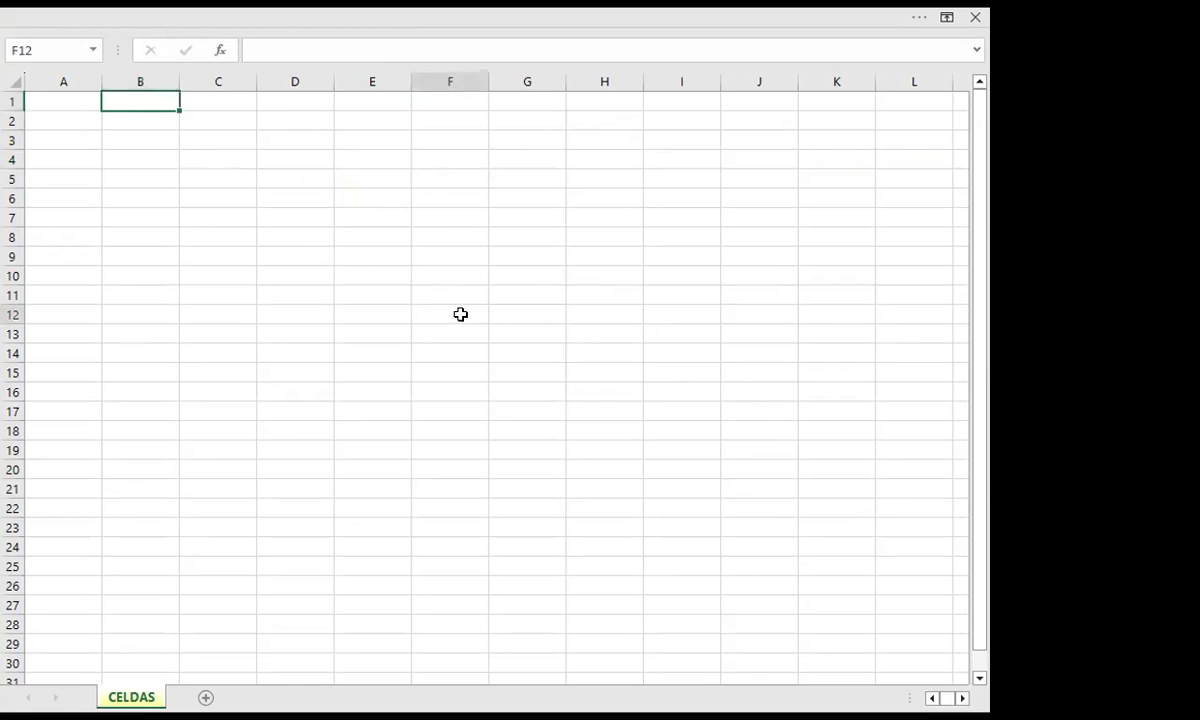
{"action": "left_click", "coordinate": [628, 398]}
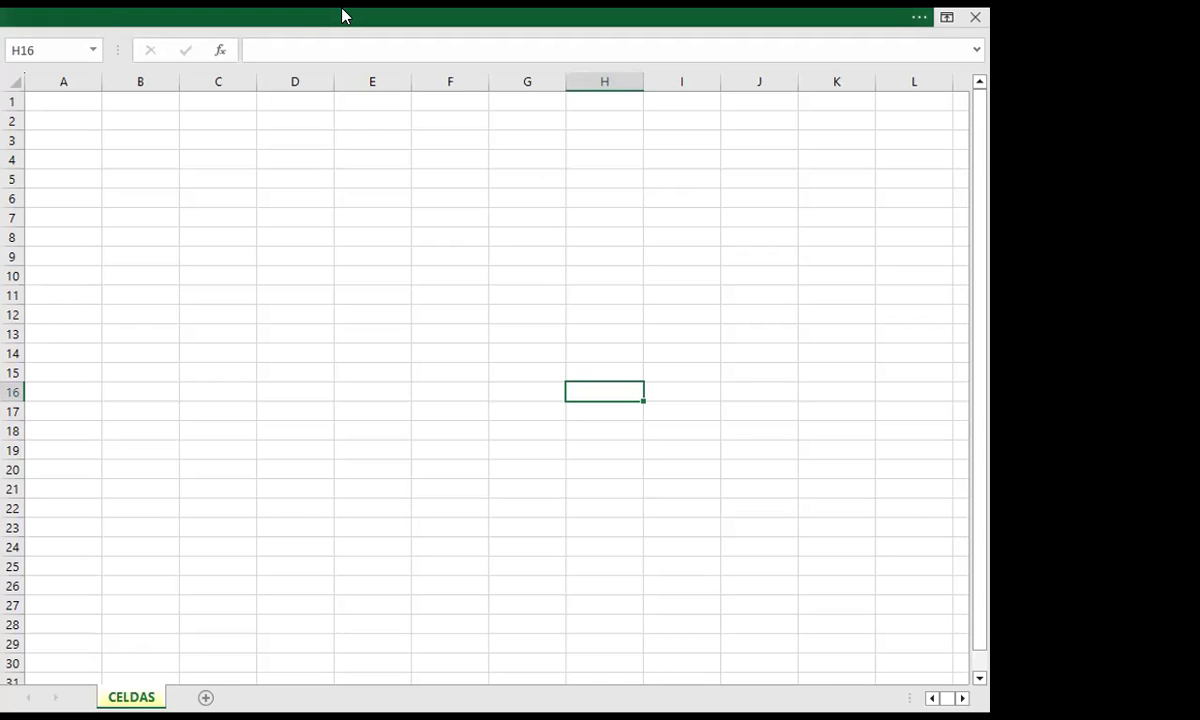
Reveal the auto-hidden ribbon and fill cell A4 with yellow
{"action": "left_click", "coordinate": [342, 15]}
{"action": "left_click", "coordinate": [318, 15]}
{"action": "left_click", "coordinate": [56, 156]}
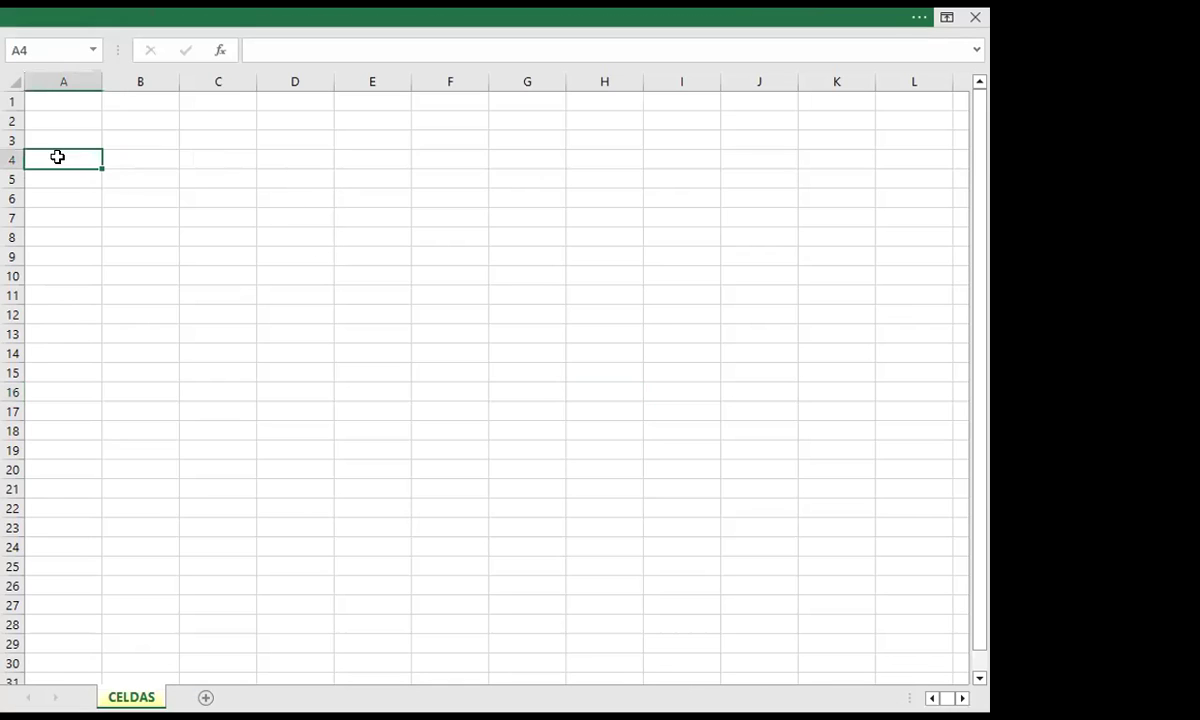
{"action": "left_click", "coordinate": [266, 15]}
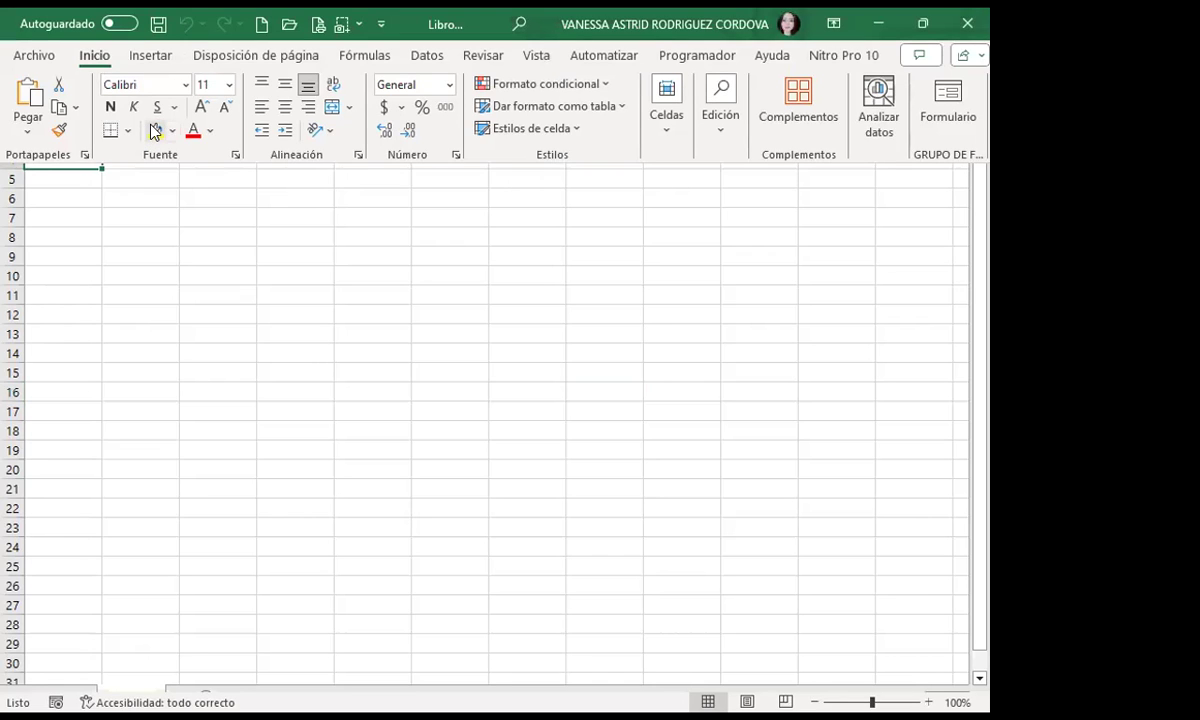
{"action": "left_click", "coordinate": [156, 130]}
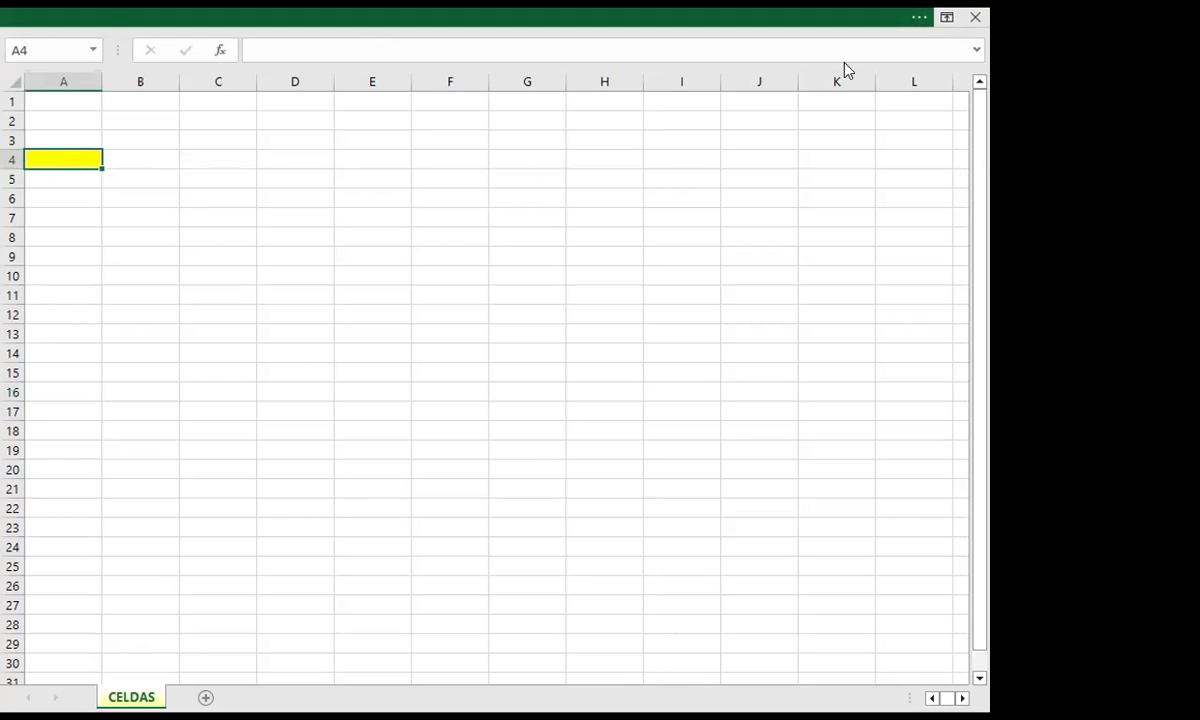
Set Ribbon Display Options to 'Mostrar pestañas y comandos' and select cell F4
{"action": "left_click", "coordinate": [845, 17]}
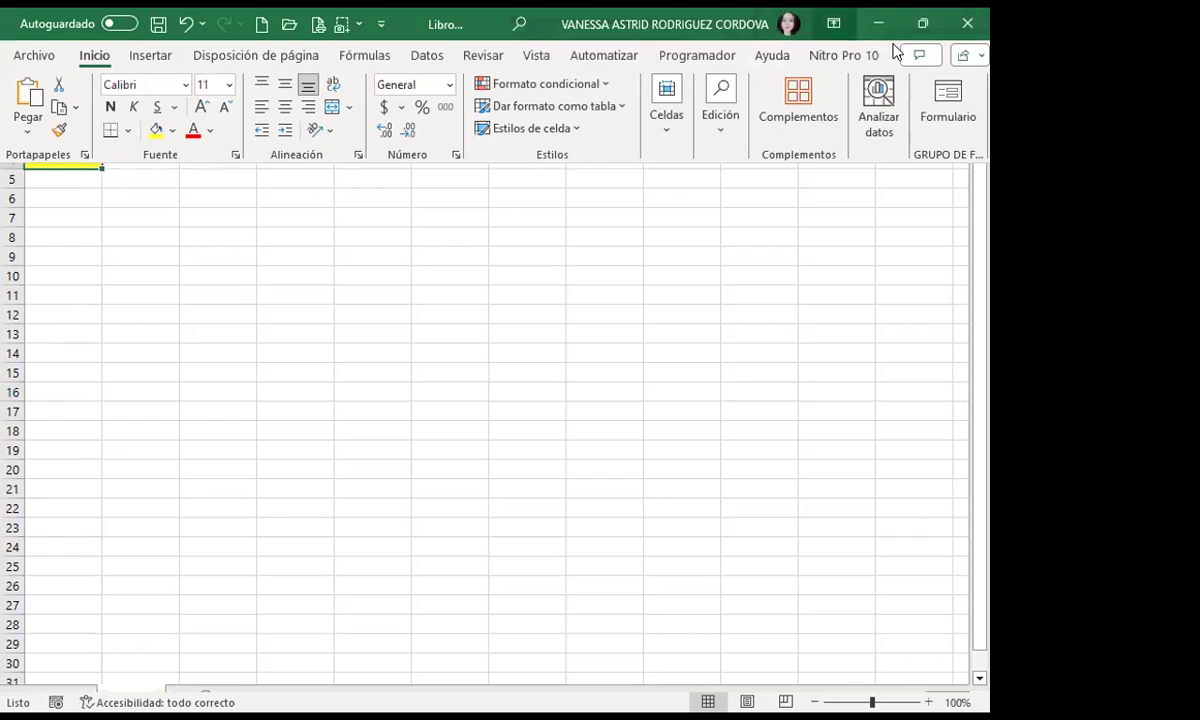
{"action": "left_click", "coordinate": [834, 25]}
{"action": "left_click", "coordinate": [688, 172]}
{"action": "left_click", "coordinate": [432, 300]}
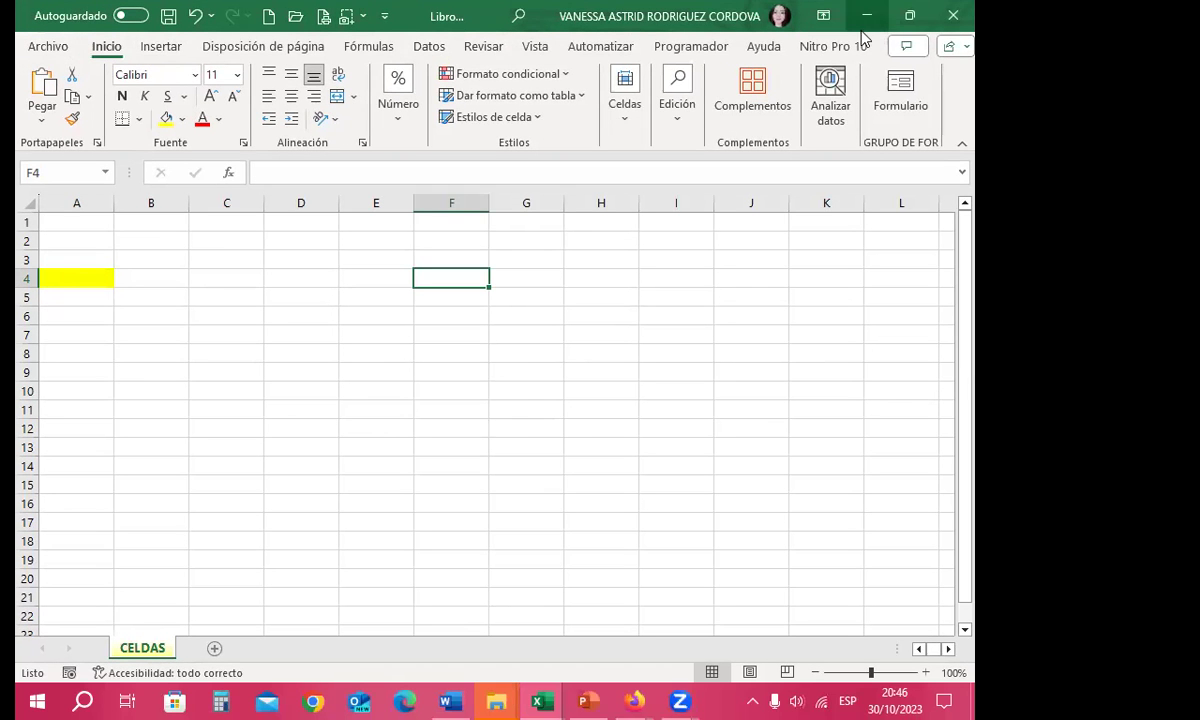
Close Libro1 with 'No guardar', then minimize and restore Excel from the taskbar
{"action": "left_click", "coordinate": [953, 15]}
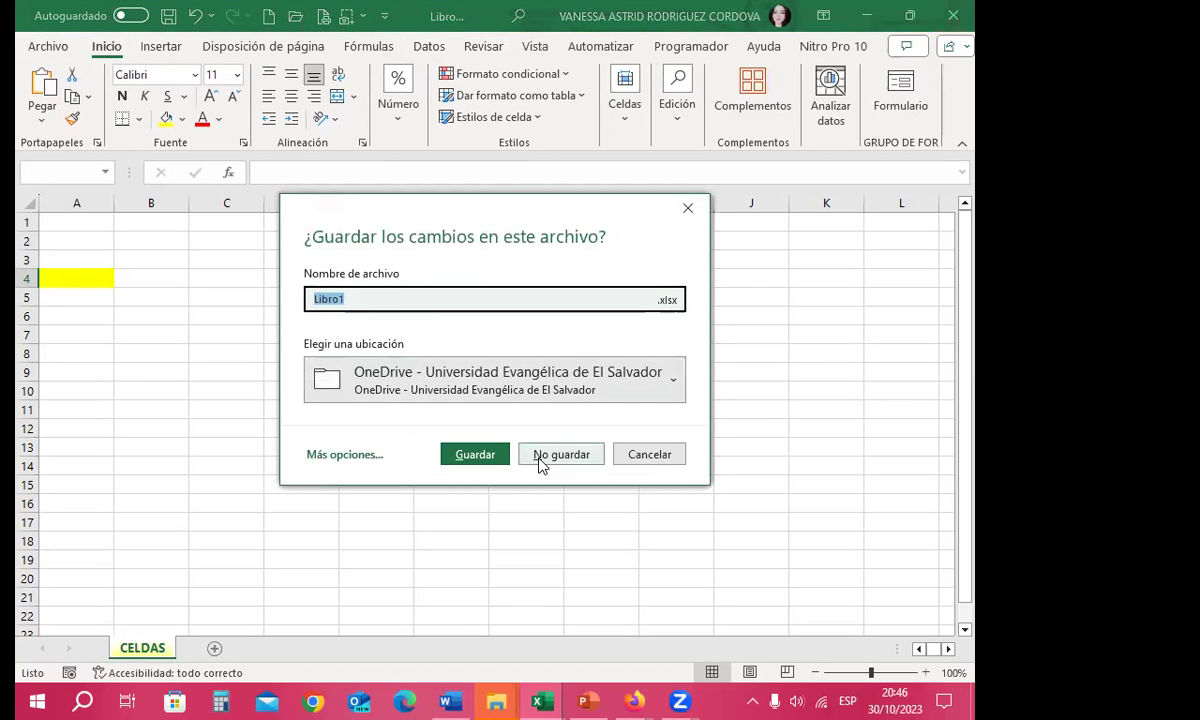
{"action": "left_click", "coordinate": [555, 455]}
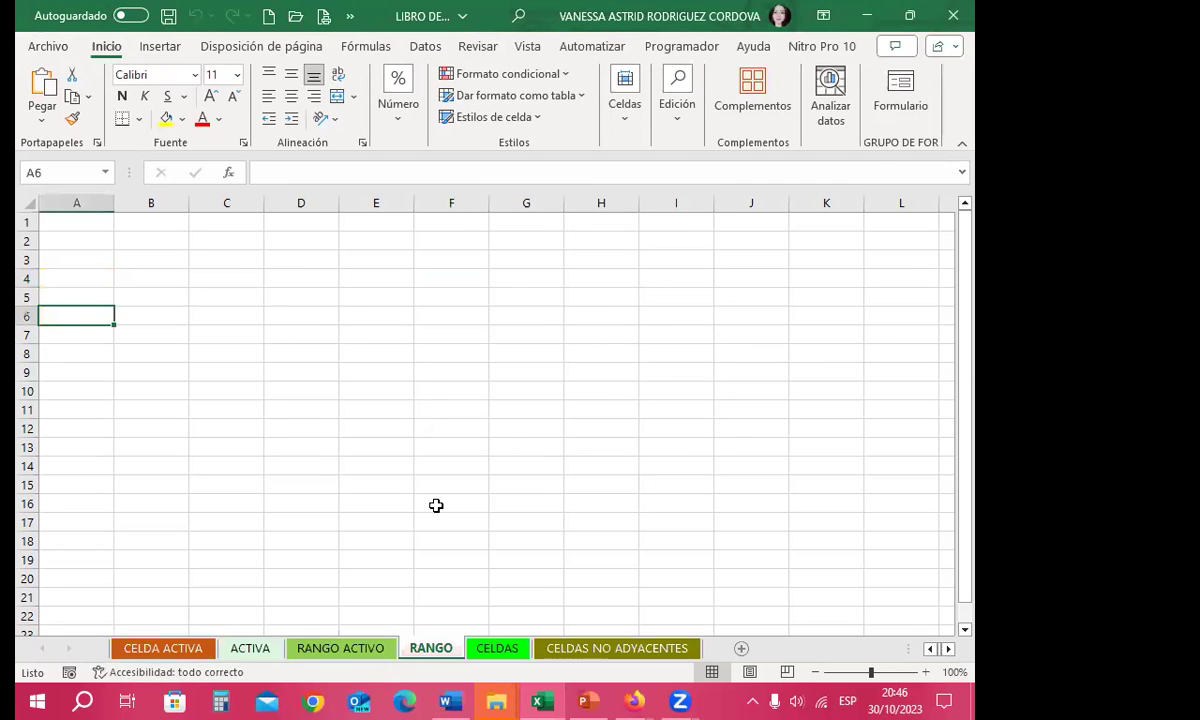
{"action": "left_click", "coordinate": [545, 700]}
{"action": "left_click", "coordinate": [545, 700]}
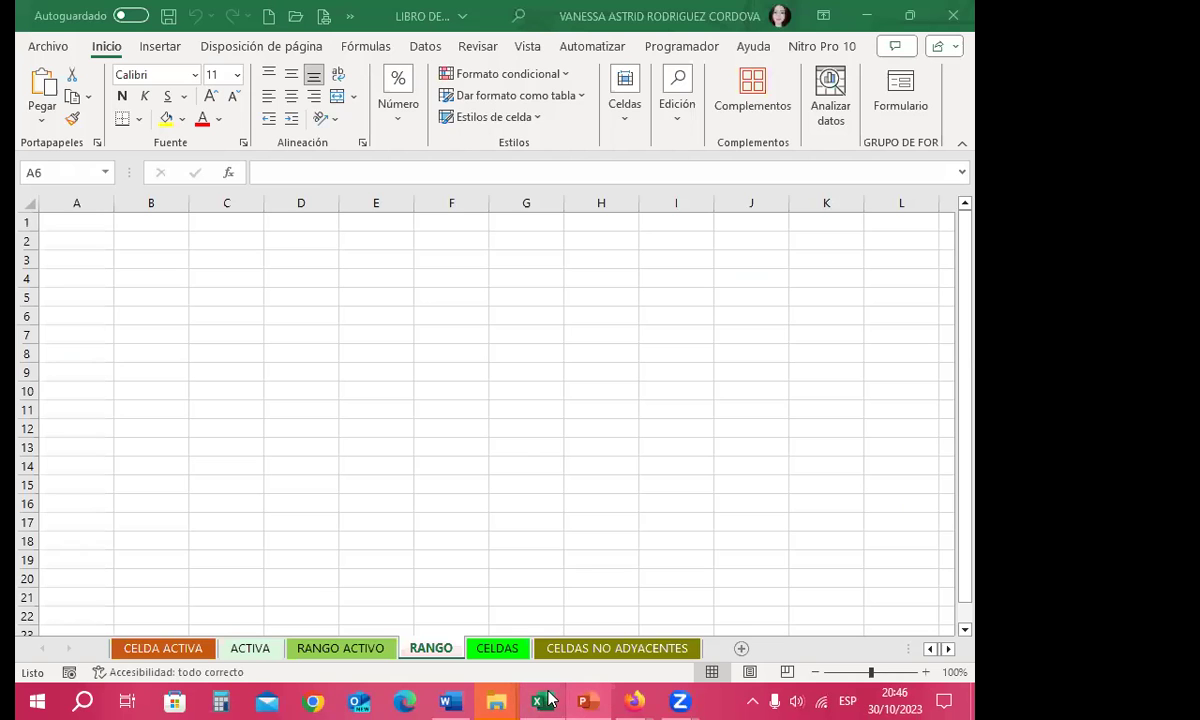
Switch to PowerPoint slide 15, then relaunch Excel from the taskbar
{"action": "key", "text": "alt+Tab"}
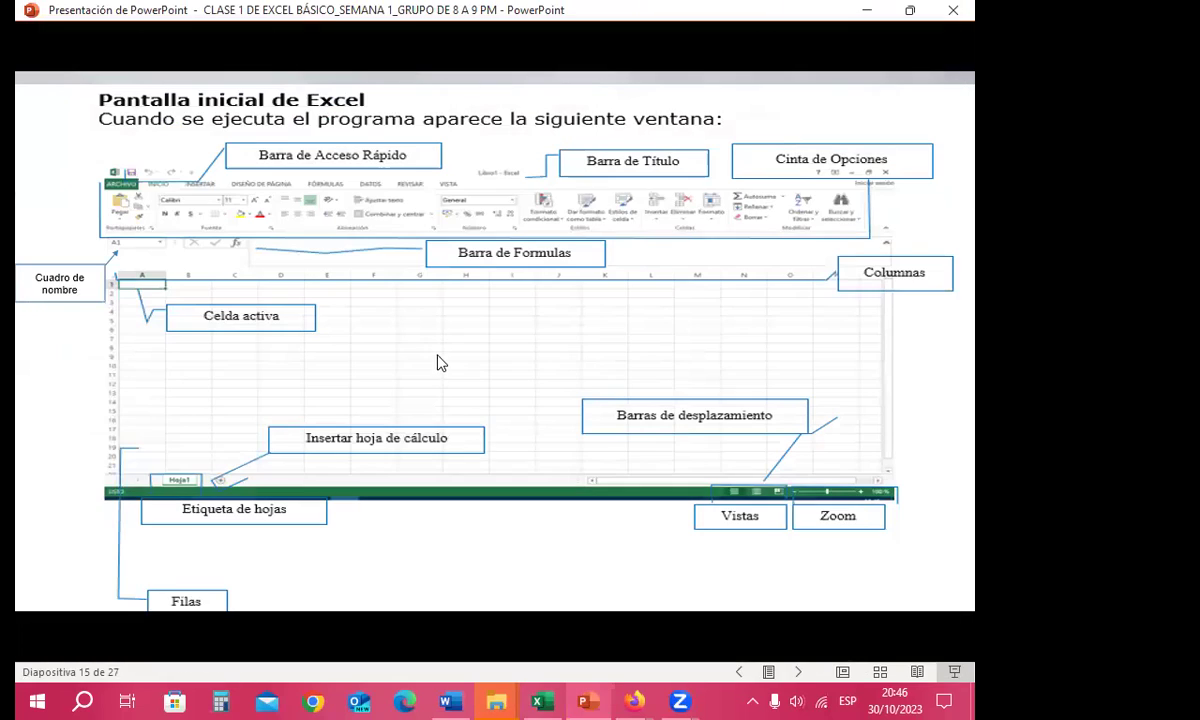
{"action": "left_click", "coordinate": [543, 689]}
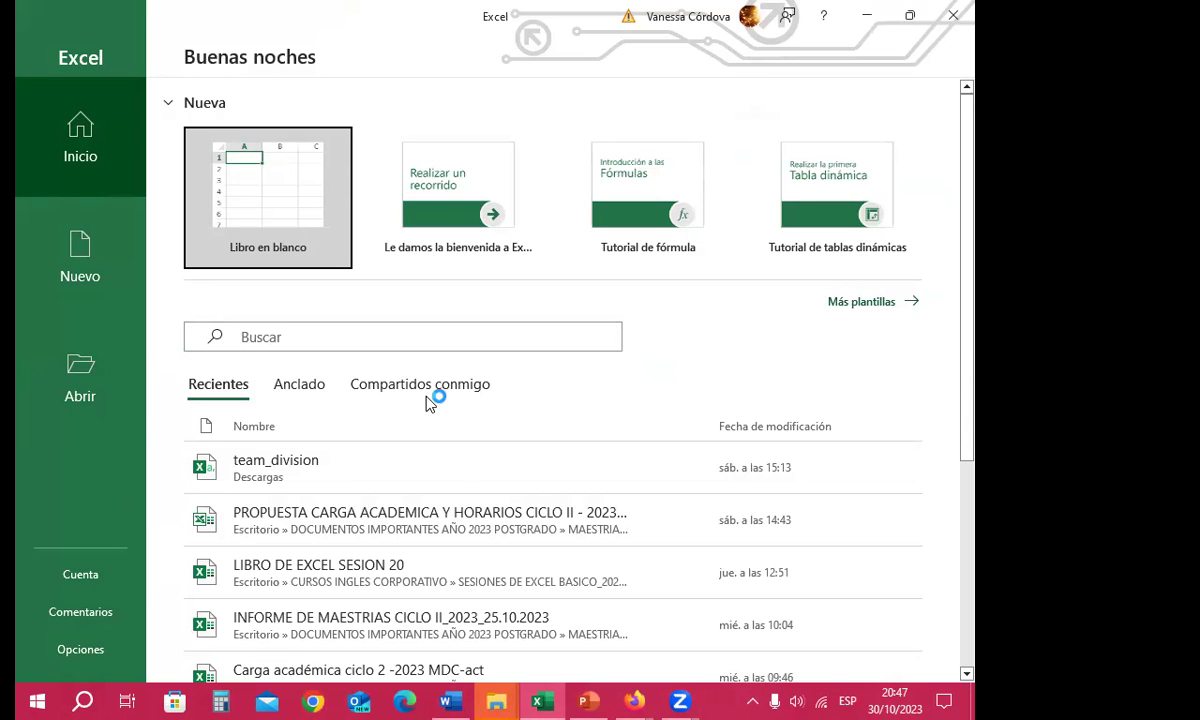
Create a new blank workbook from 'Libro en blanco' and select cell D10
{"action": "scroll", "coordinate": [475, 477], "scroll_direction": "down", "scroll_amount": 1}
{"action": "scroll", "coordinate": [475, 470], "scroll_direction": "down", "scroll_amount": 3}
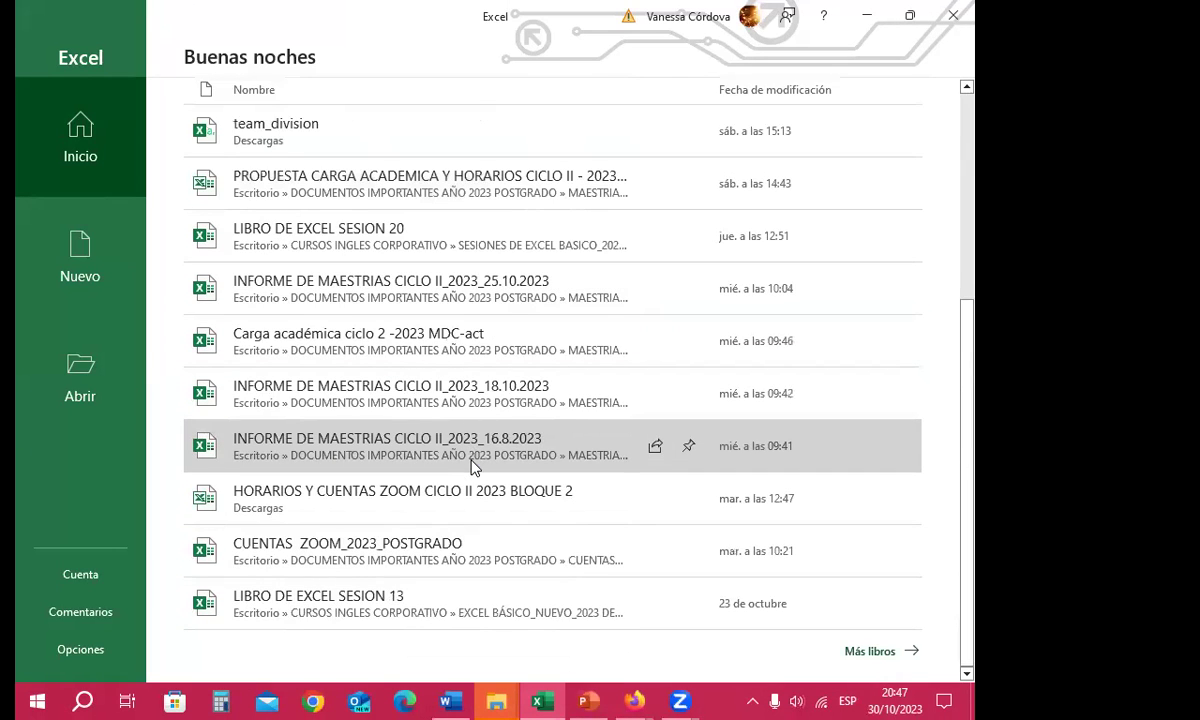
{"action": "scroll", "coordinate": [478, 472], "scroll_direction": "up", "scroll_amount": 3}
{"action": "scroll", "coordinate": [478, 472], "scroll_direction": "up", "scroll_amount": 1}
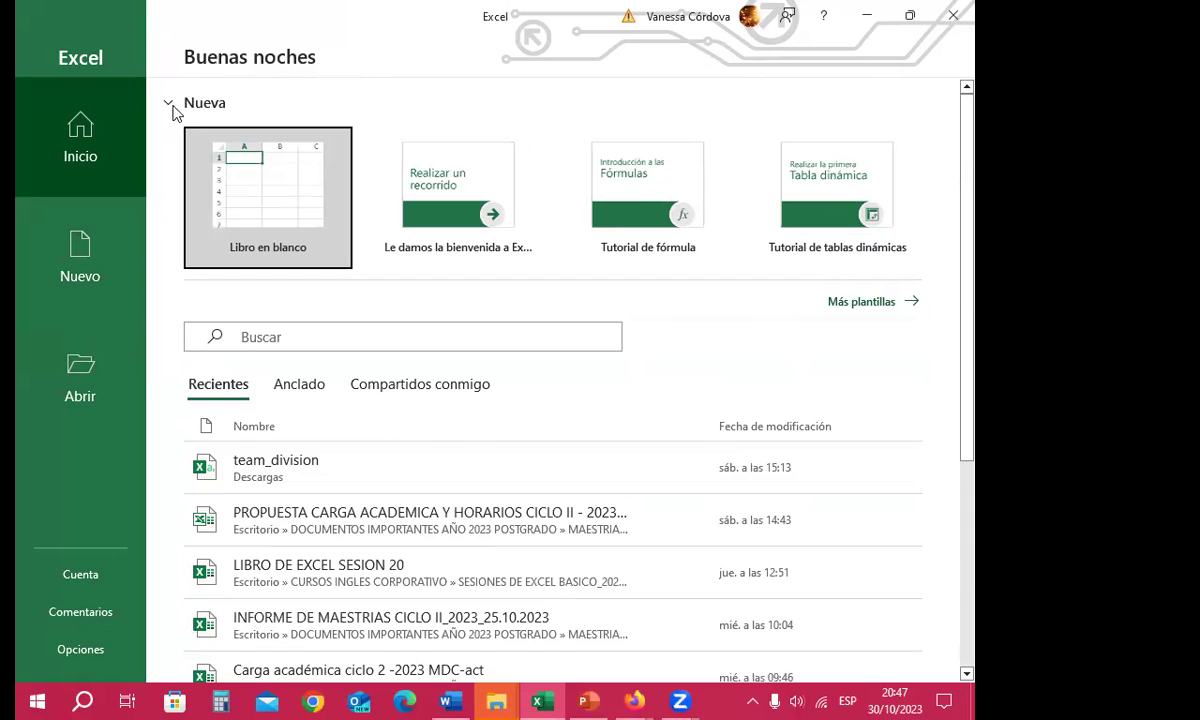
{"action": "left_click", "coordinate": [240, 172]}
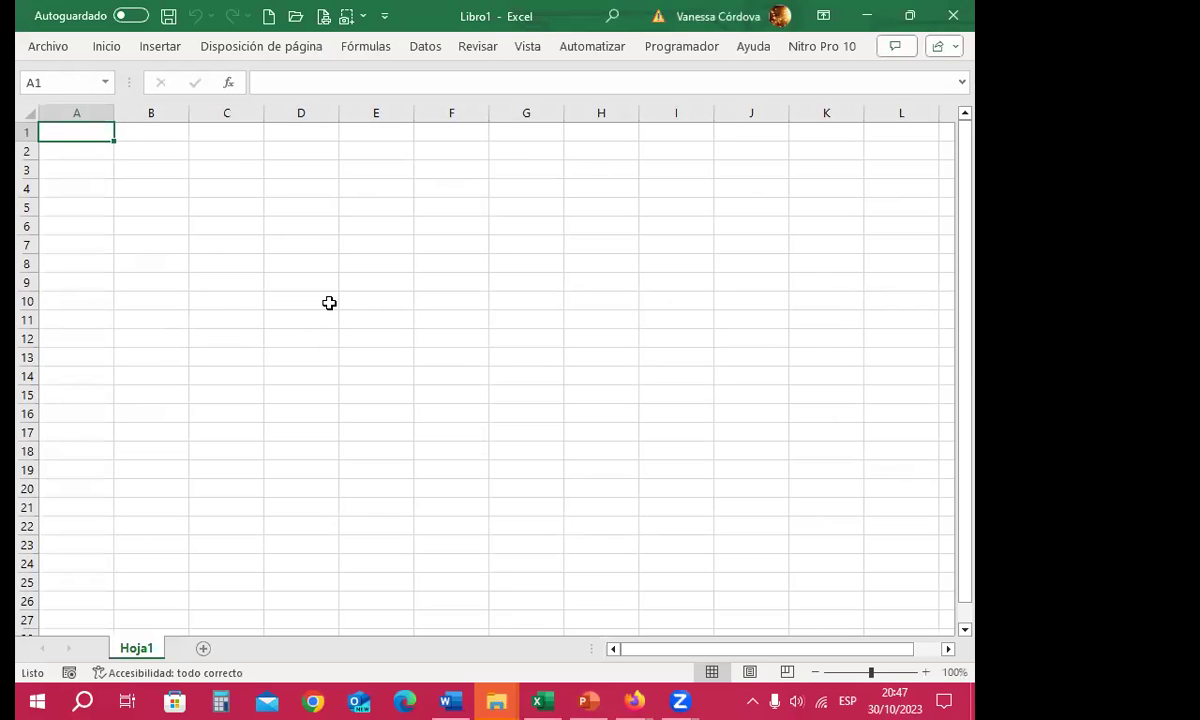
{"action": "left_click", "coordinate": [329, 303]}
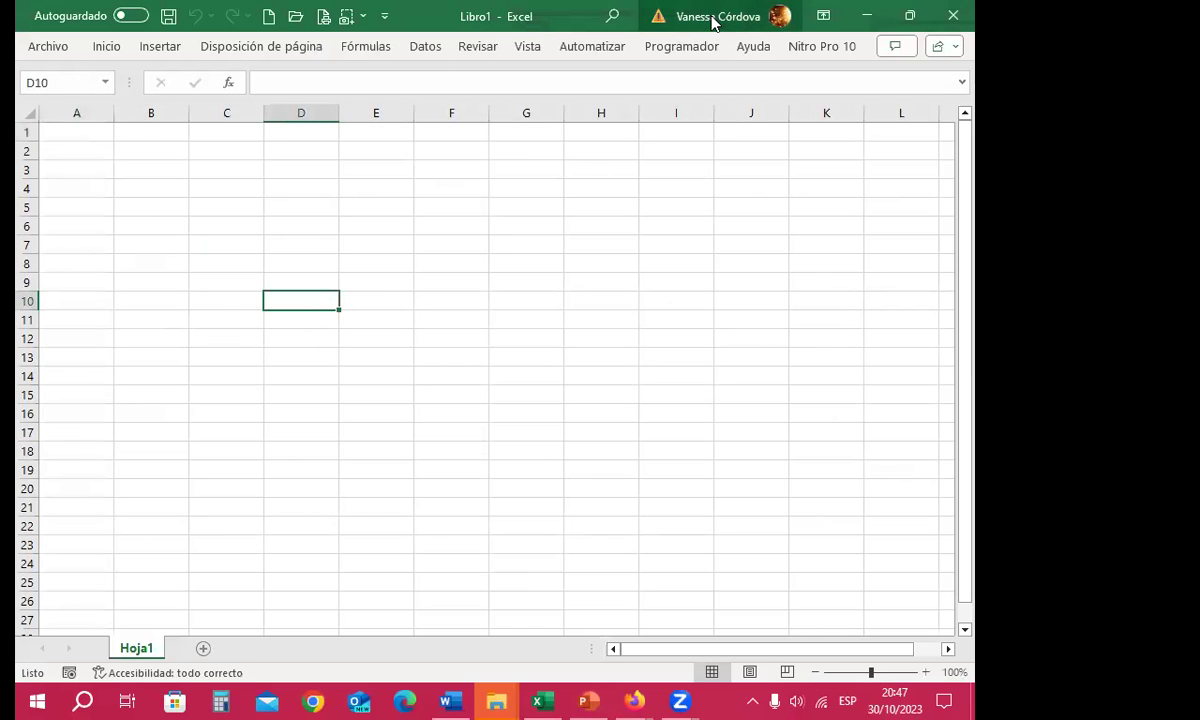
Switch to the other signed-in account, then open the Archivo view
{"action": "left_click", "coordinate": [714, 17]}
{"action": "left_click", "coordinate": [592, 497]}
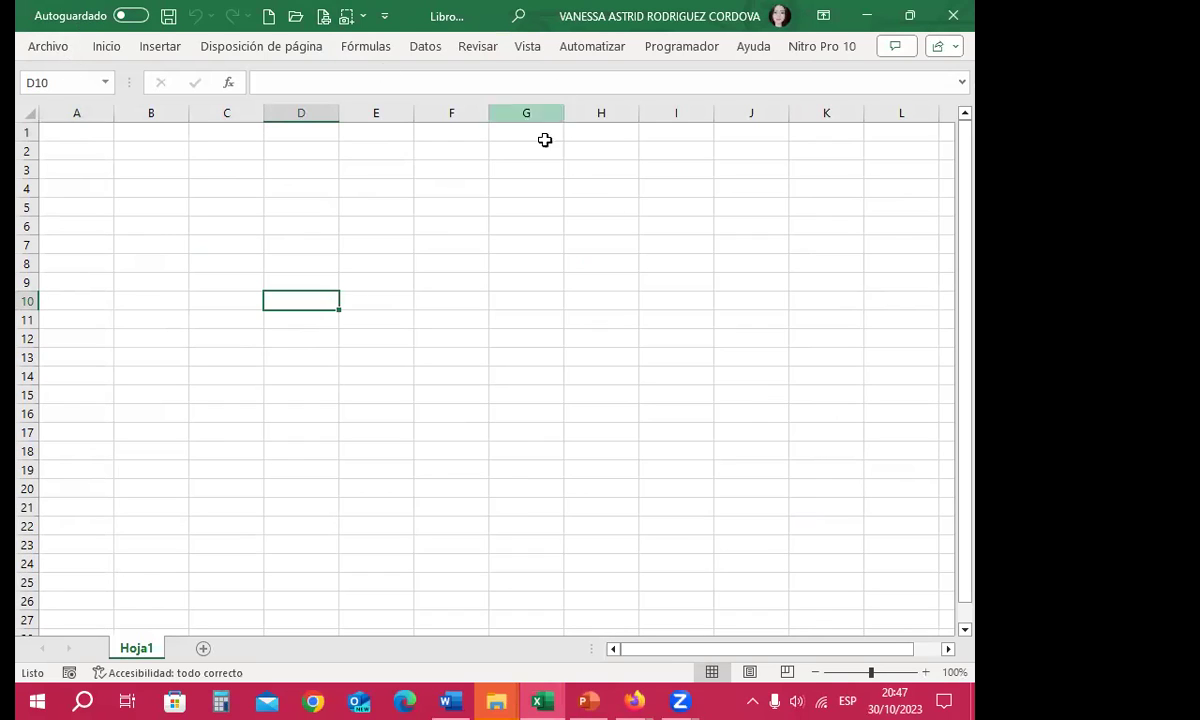
{"action": "left_click", "coordinate": [47, 46]}
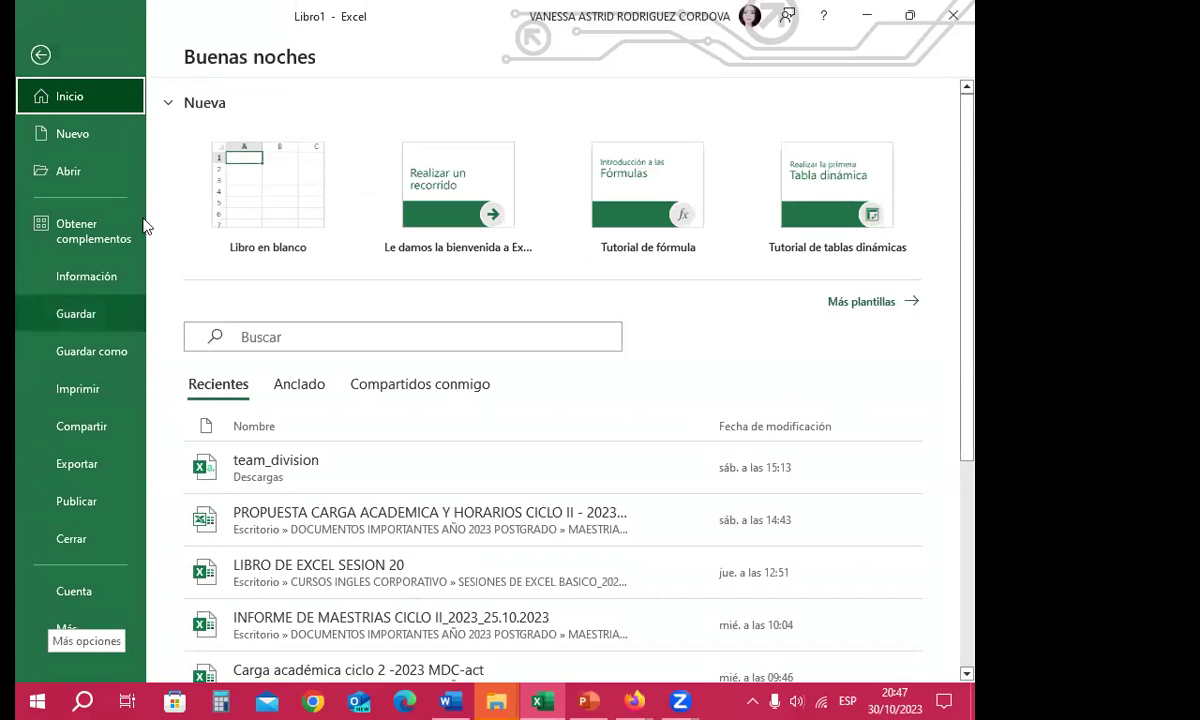
In Opciones > General, uncheck 'Mostrar la pantalla Inicio…' and confirm with Aceptar
{"action": "left_click", "coordinate": [81, 290]}
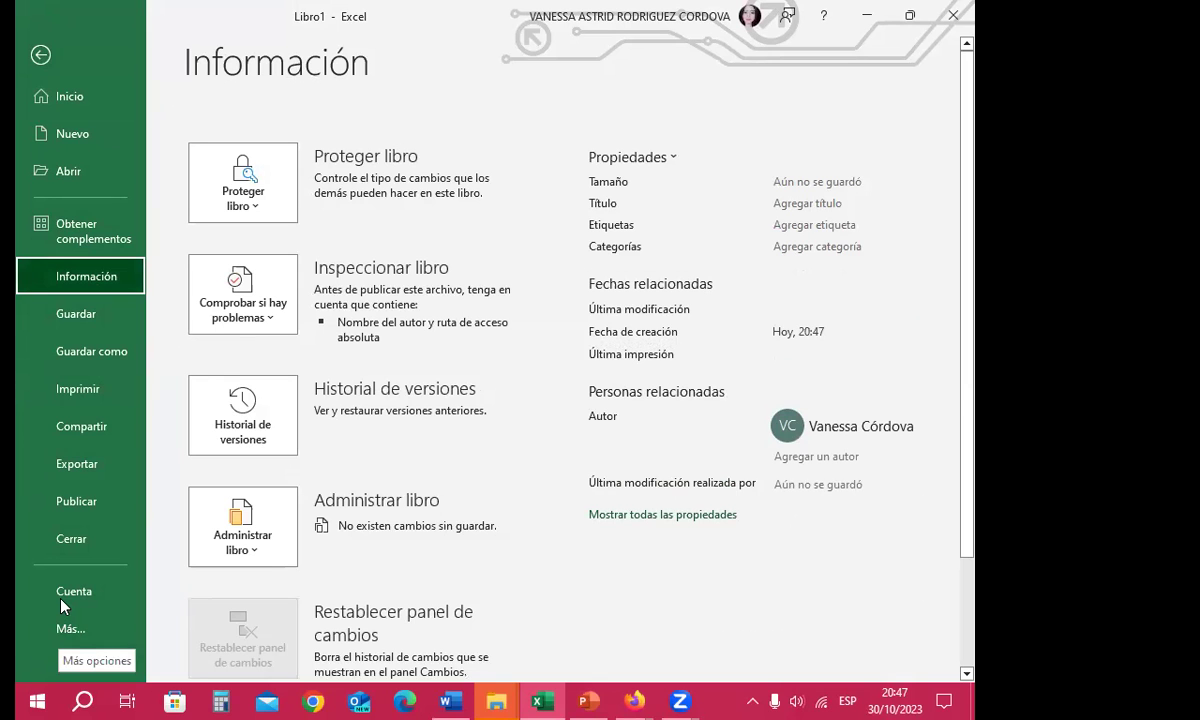
{"action": "left_click", "coordinate": [74, 630]}
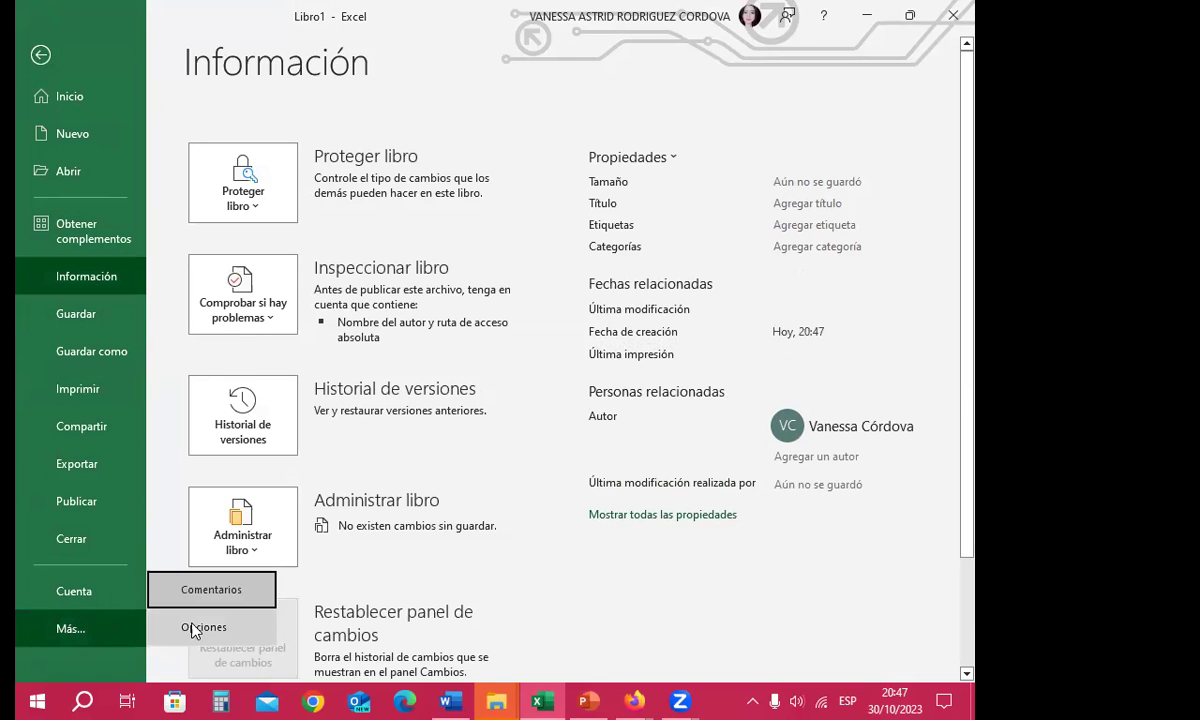
{"action": "left_click", "coordinate": [197, 627]}
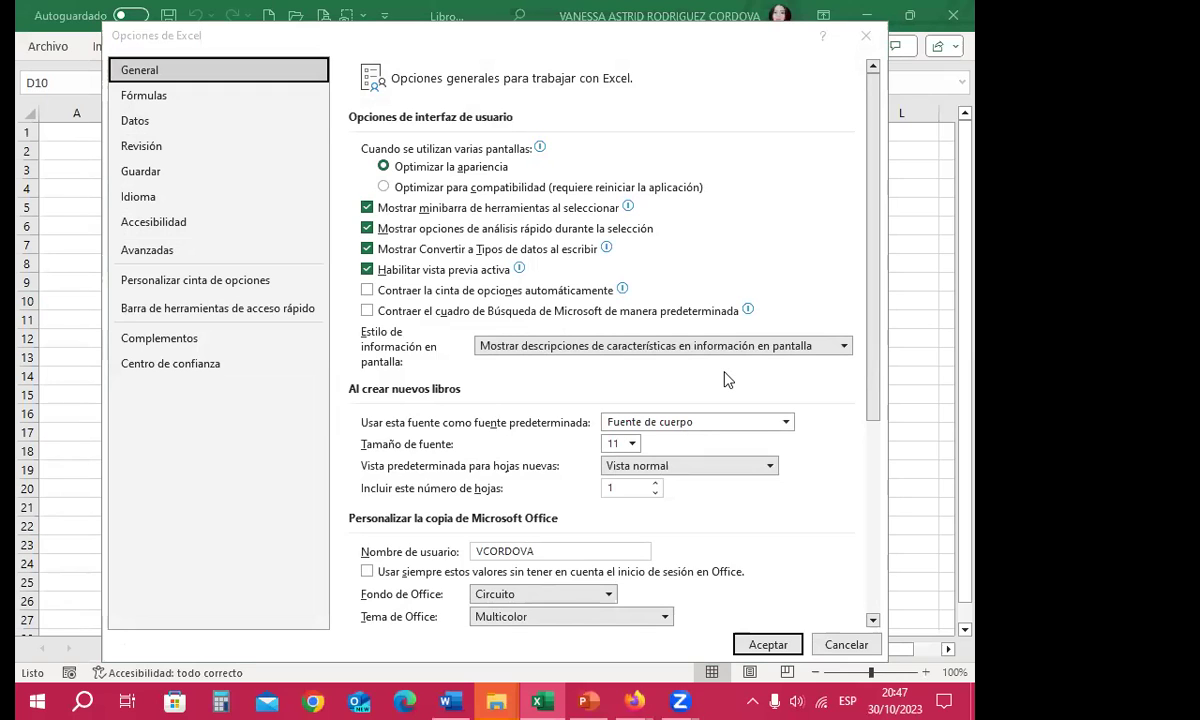
{"action": "scroll", "coordinate": [524, 428], "scroll_direction": "down", "scroll_amount": 1}
{"action": "scroll", "coordinate": [370, 530], "scroll_direction": "down", "scroll_amount": 1}
{"action": "scroll", "coordinate": [375, 530], "scroll_direction": "down", "scroll_amount": 3}
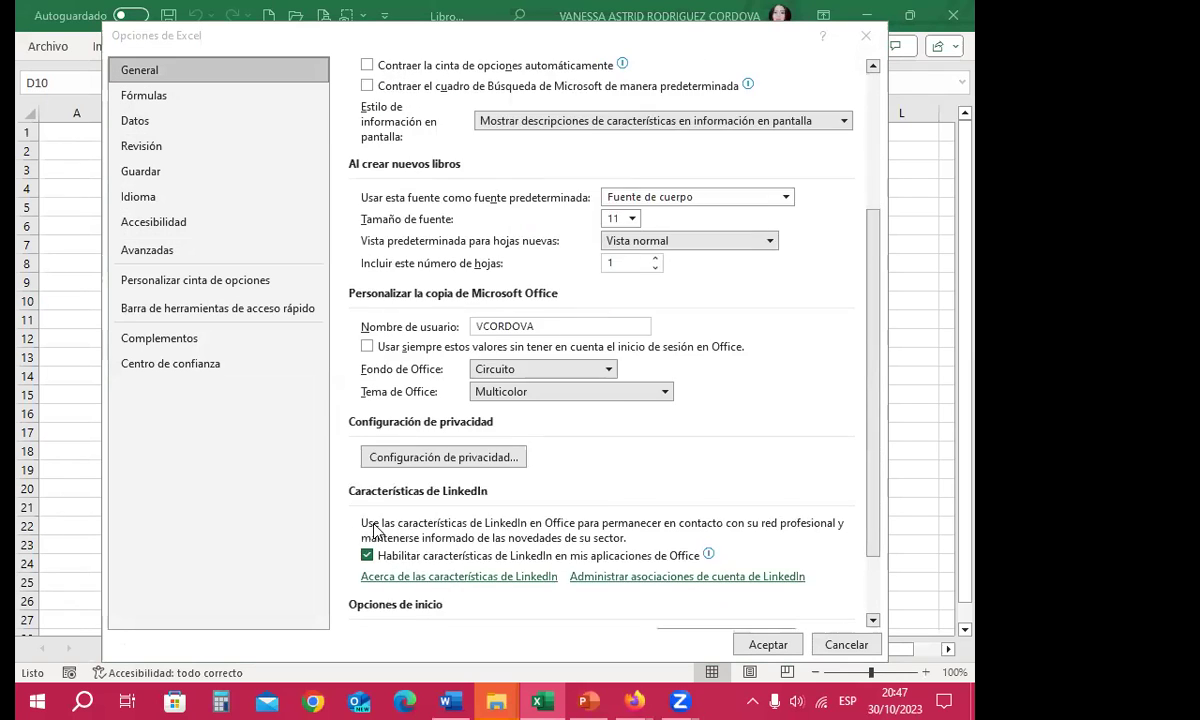
{"action": "scroll", "coordinate": [342, 495], "scroll_direction": "down", "scroll_amount": 2}
{"action": "left_click", "coordinate": [166, 60]}
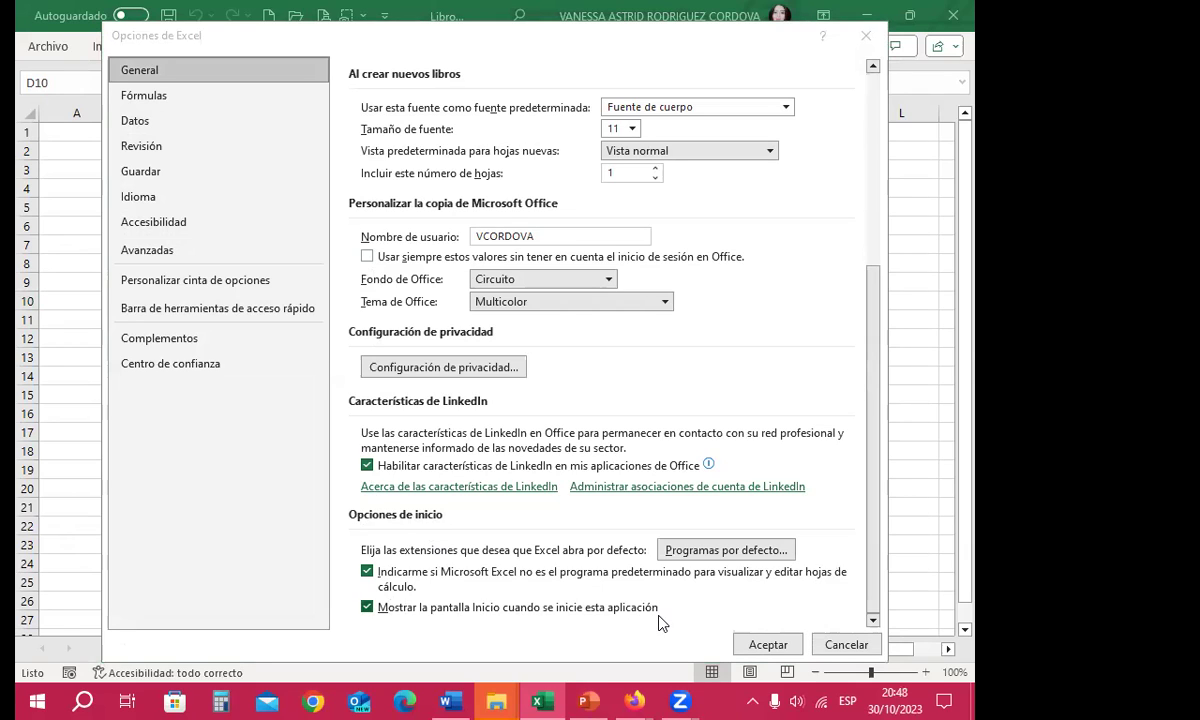
{"action": "left_click", "coordinate": [368, 607]}
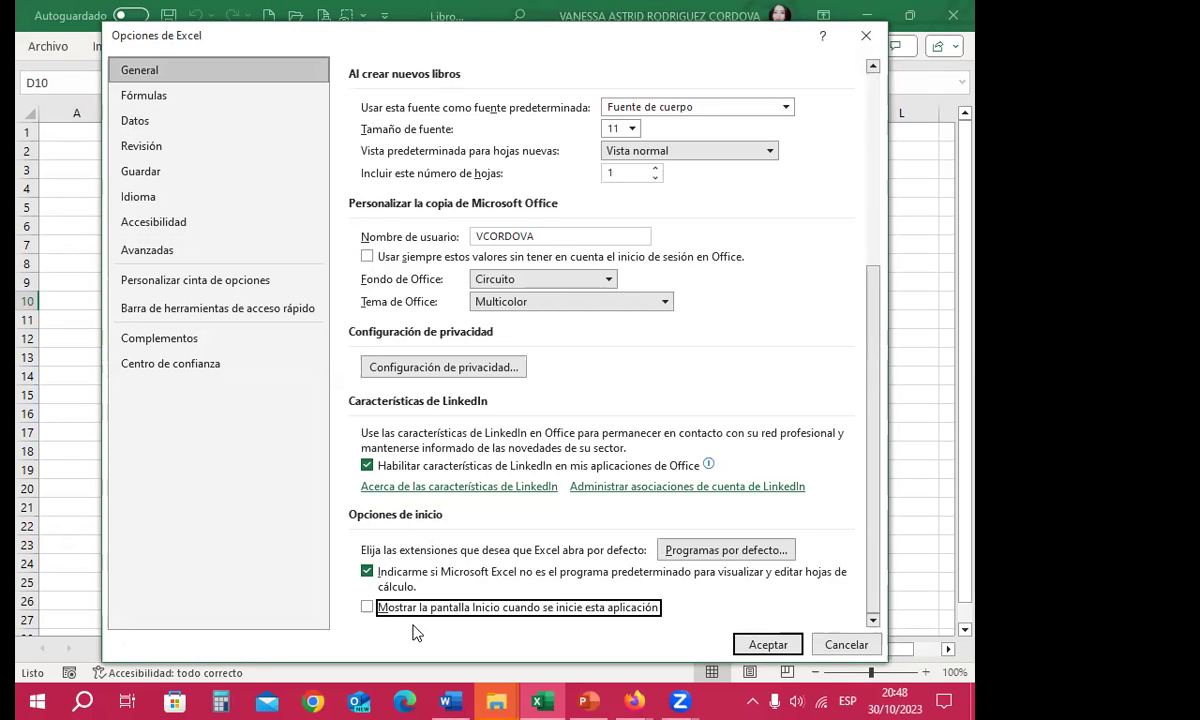
{"action": "left_click", "coordinate": [768, 645]}
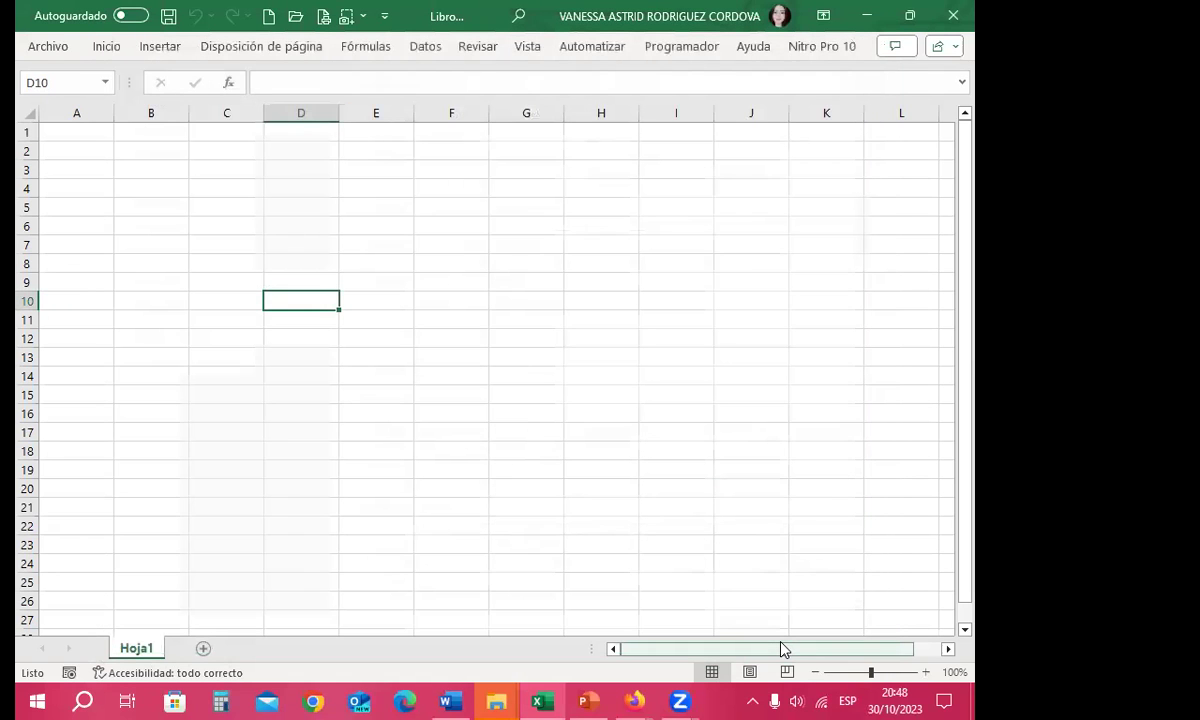
Close and relaunch Excel, then open Archivo and return to the blank Libro1 sheet
{"action": "left_click", "coordinate": [953, 15]}
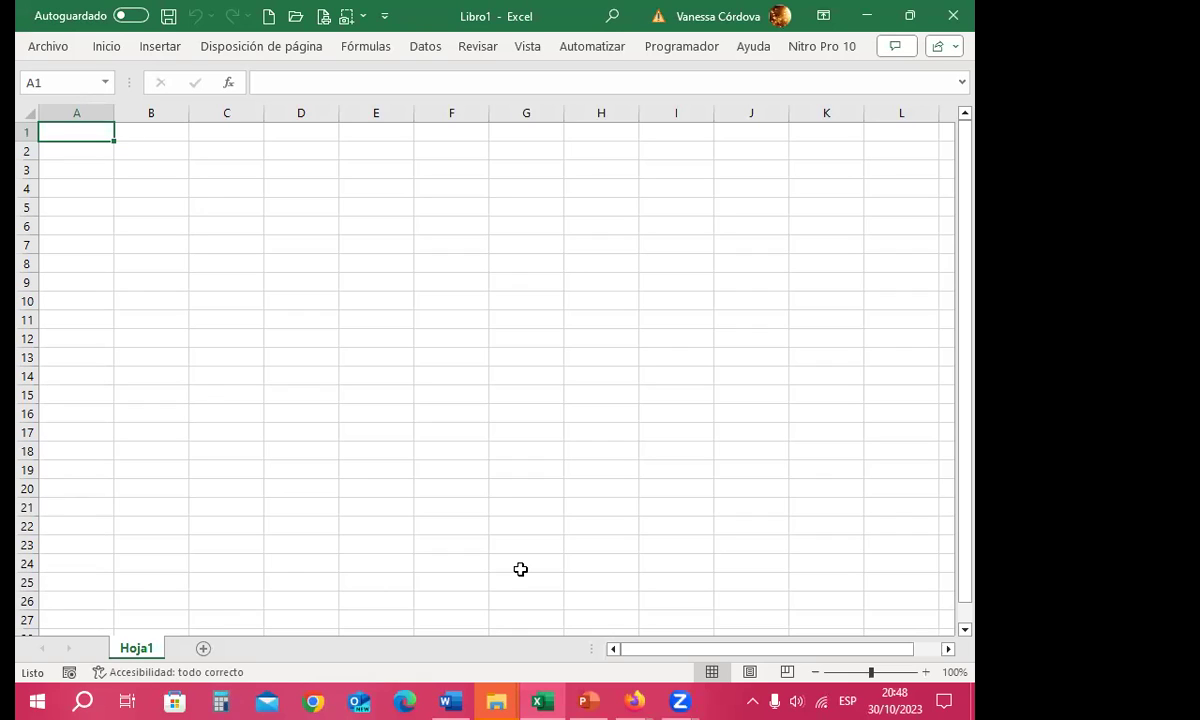
{"action": "left_click", "coordinate": [38, 54]}
{"action": "left_click", "coordinate": [40, 57]}
Reopen Excel Options through quick-access customization, recheck 'Mostrar la pantalla Inicio…' under General, and confirm
{"action": "left_click", "coordinate": [383, 16]}
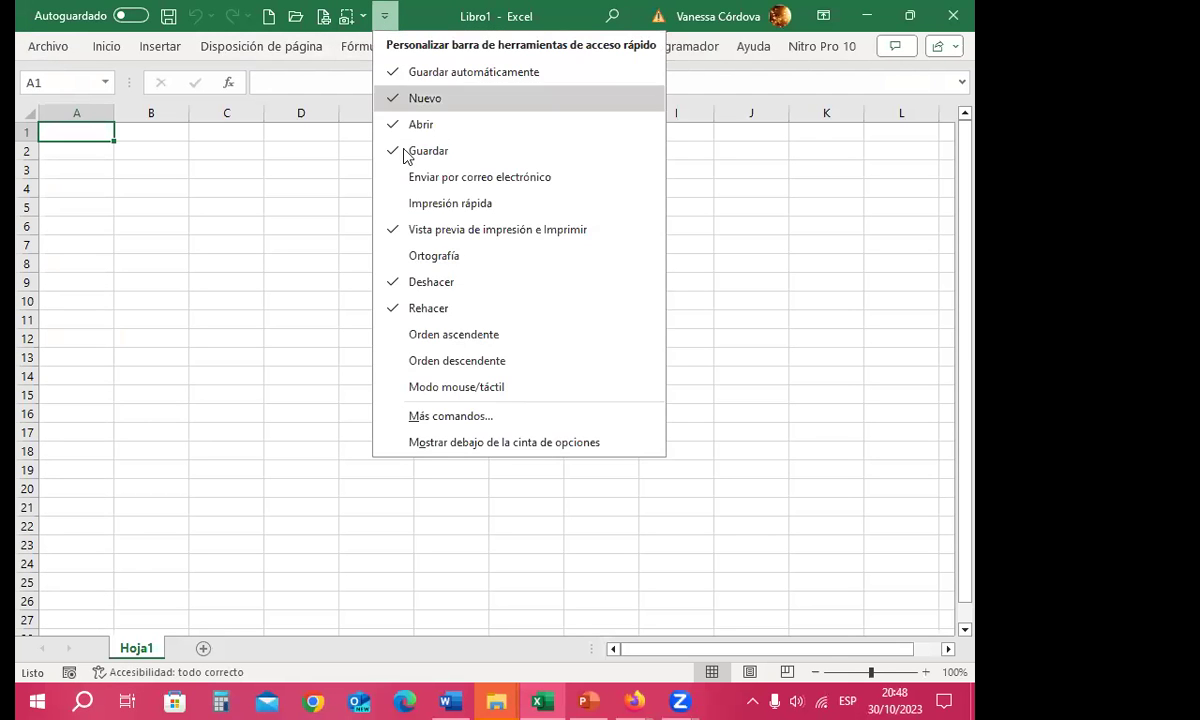
{"action": "left_click", "coordinate": [437, 421]}
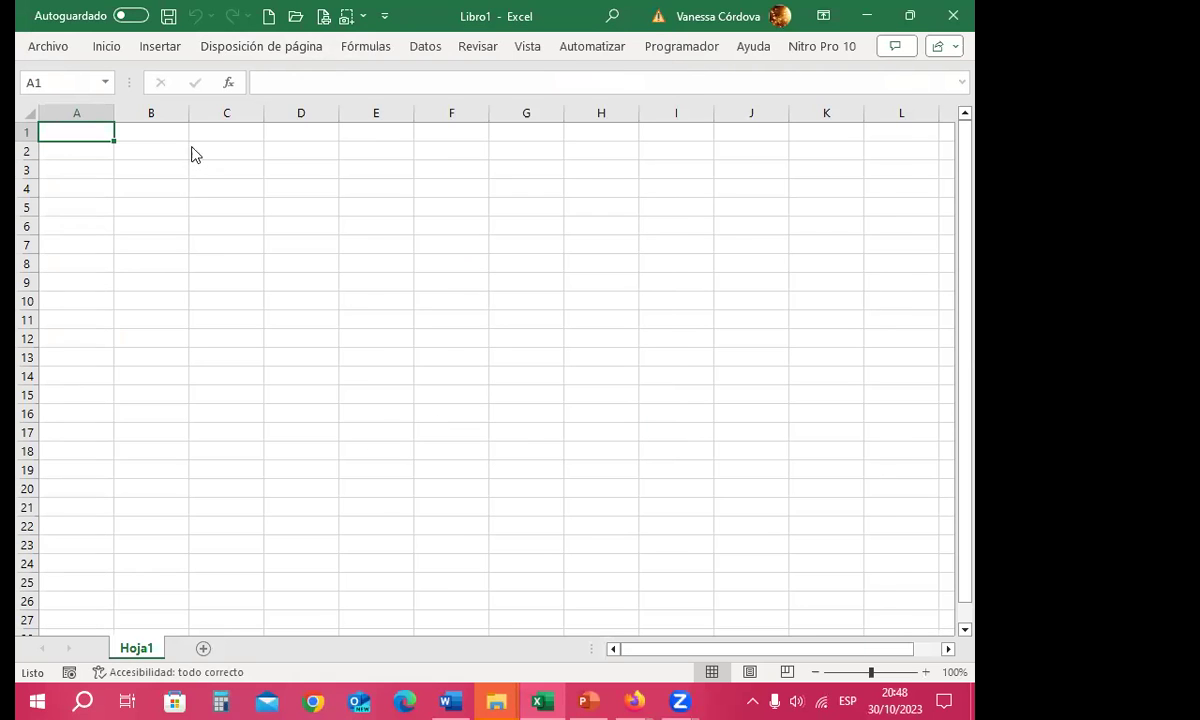
{"action": "left_click", "coordinate": [178, 74]}
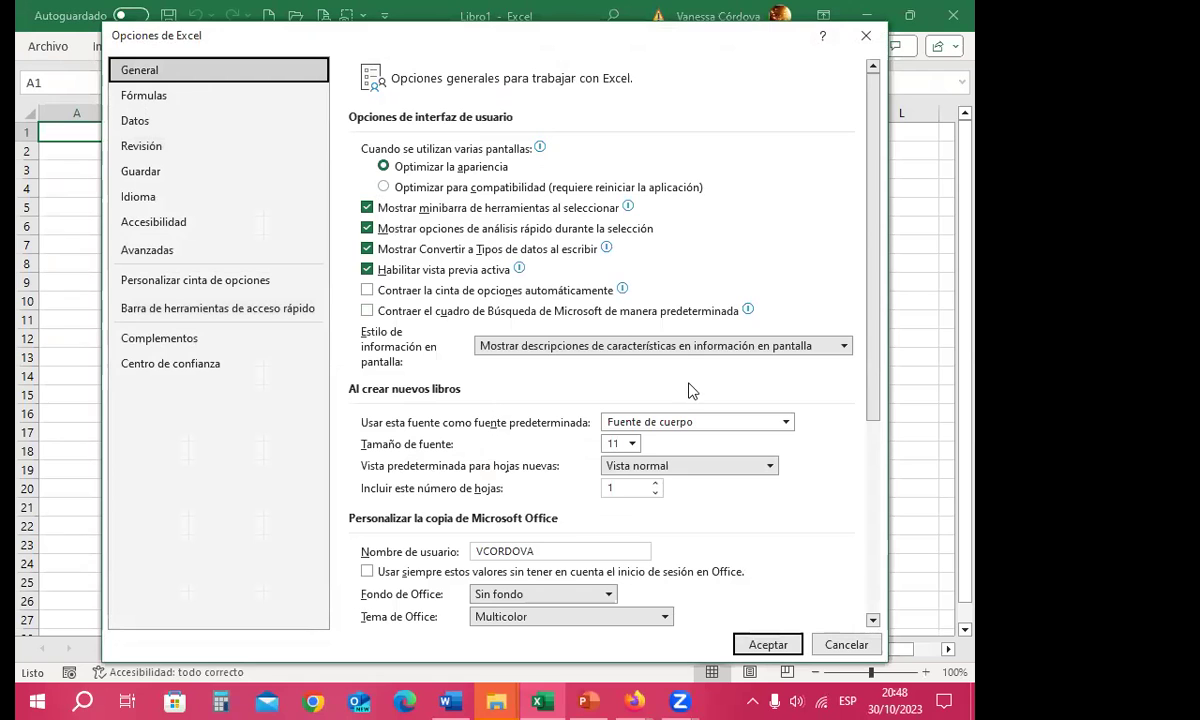
{"action": "scroll", "coordinate": [578, 540], "scroll_direction": "down", "scroll_amount": 5}
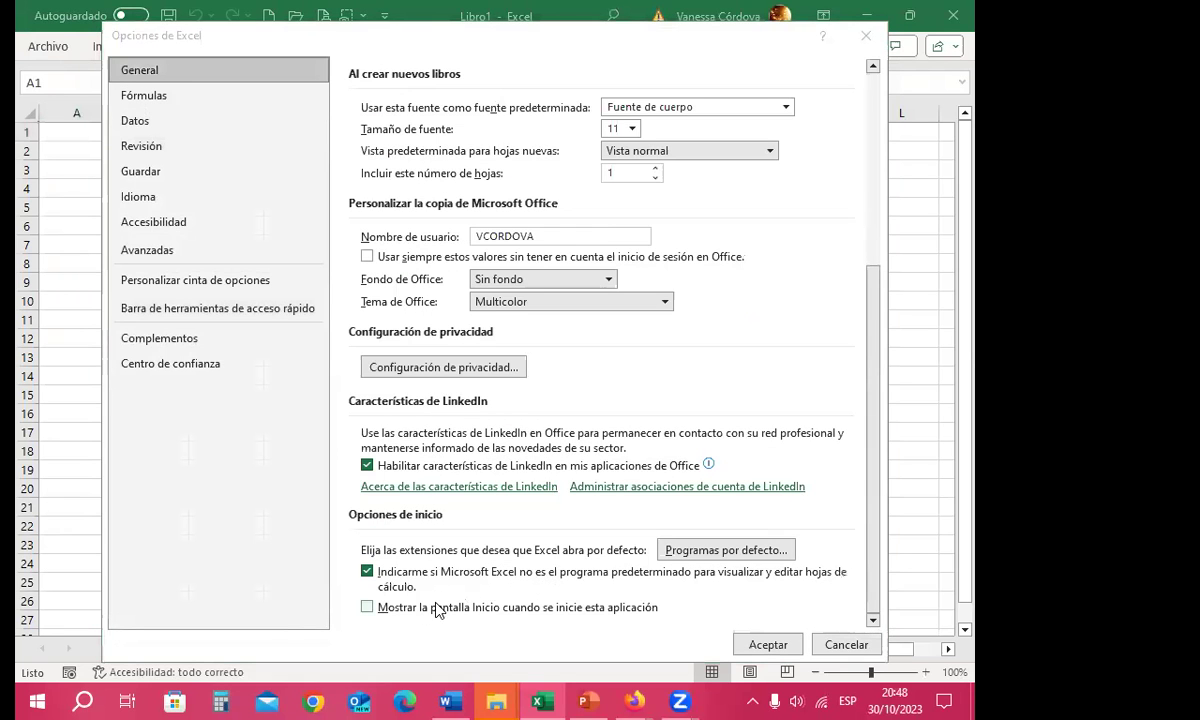
{"action": "left_click", "coordinate": [367, 607]}
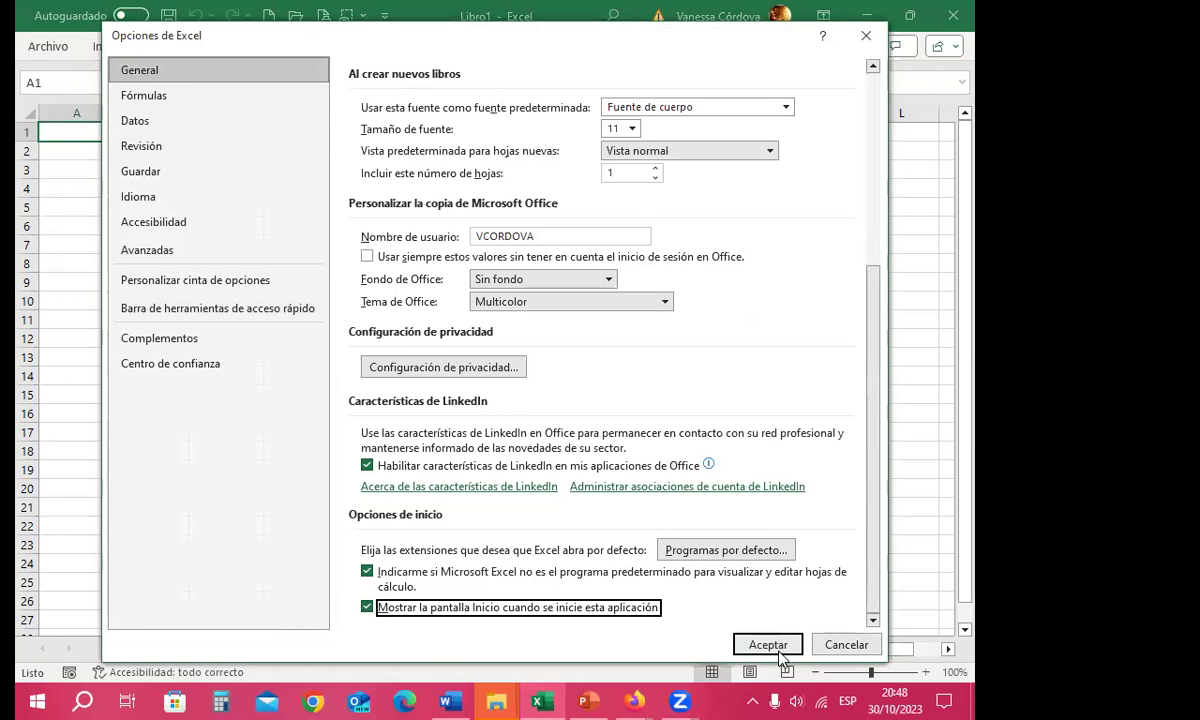
{"action": "left_click", "coordinate": [760, 644]}
Minimize Excel and open 'LIBRO DE EXCEL SESION 1_GRUPO DE 8 A 9 PM' from the SESION 1 SEMANA 1 folder
{"action": "left_click", "coordinate": [867, 15]}
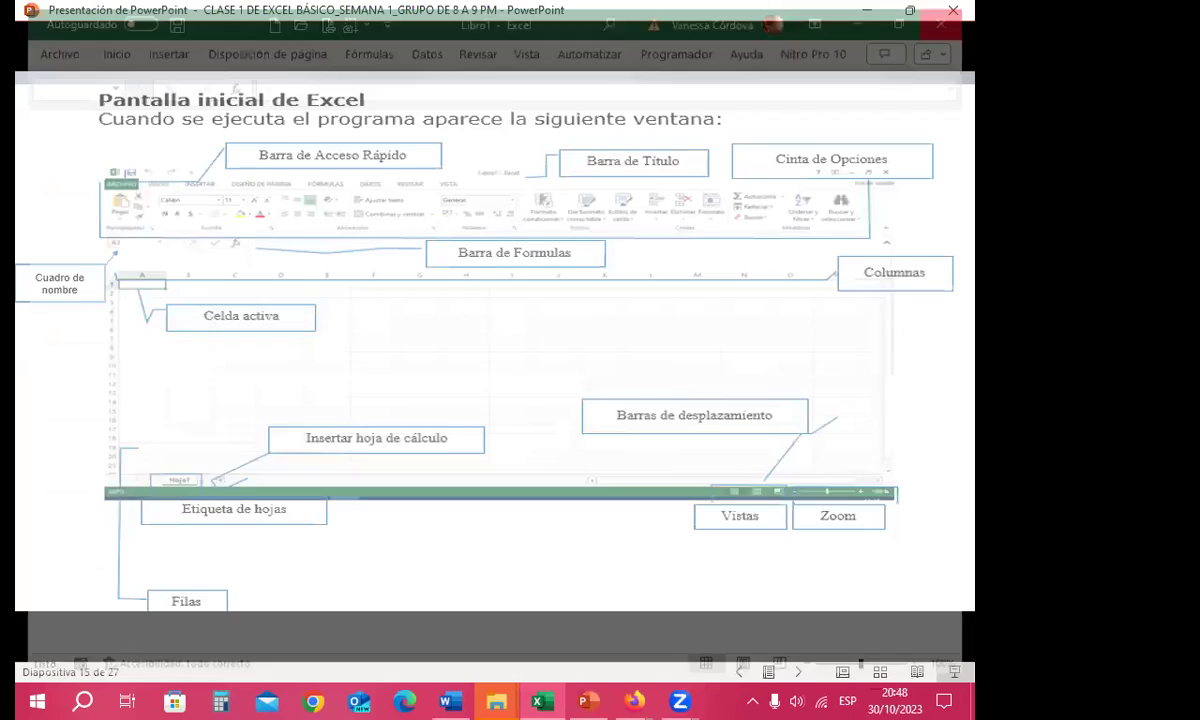
{"action": "mouse_move", "coordinate": [497, 700]}
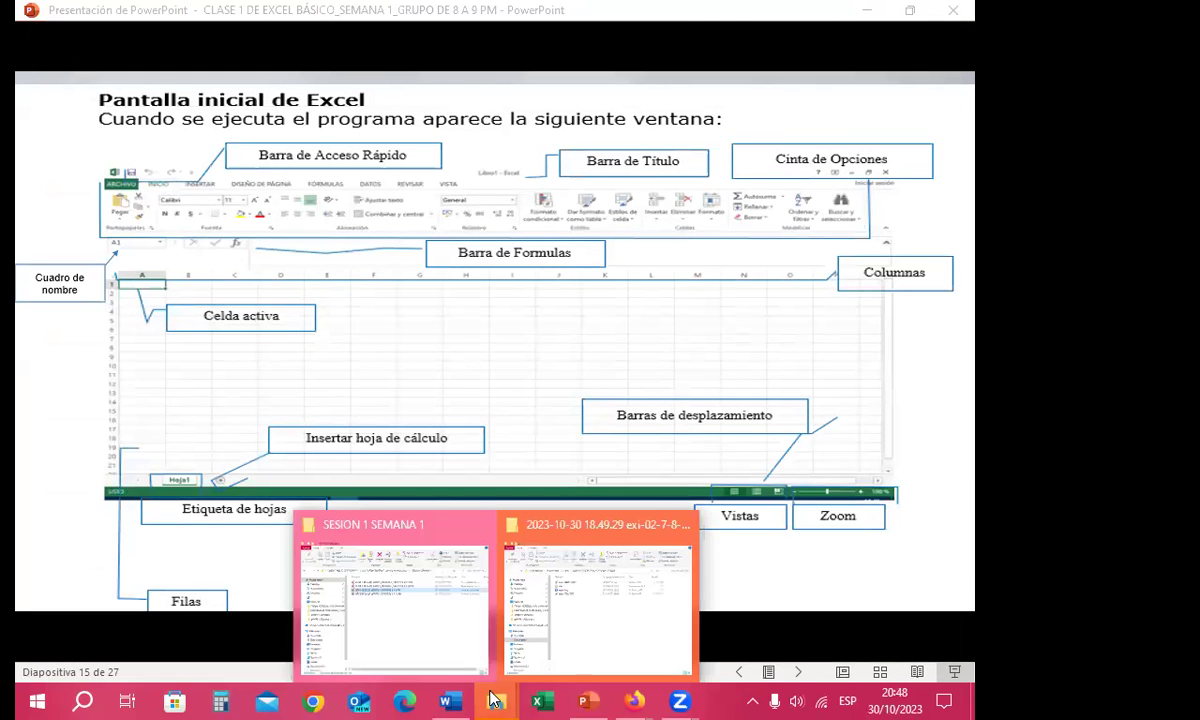
{"action": "left_click", "coordinate": [433, 645]}
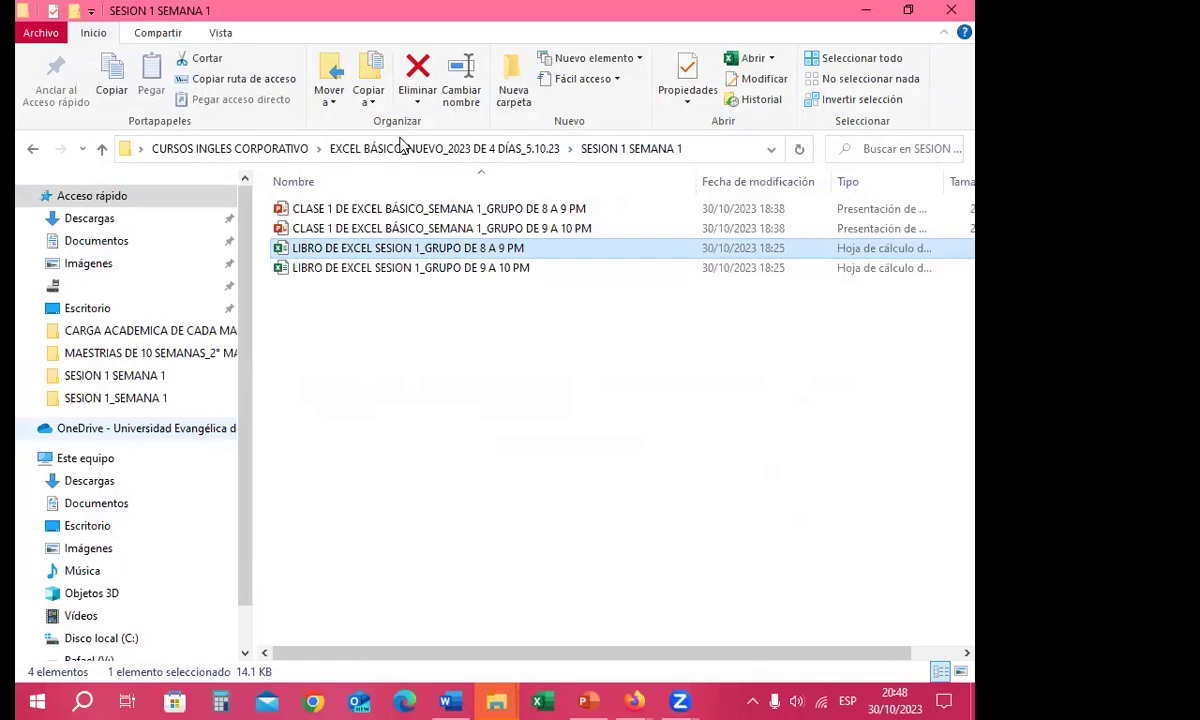
{"action": "double_click", "coordinate": [355, 255]}
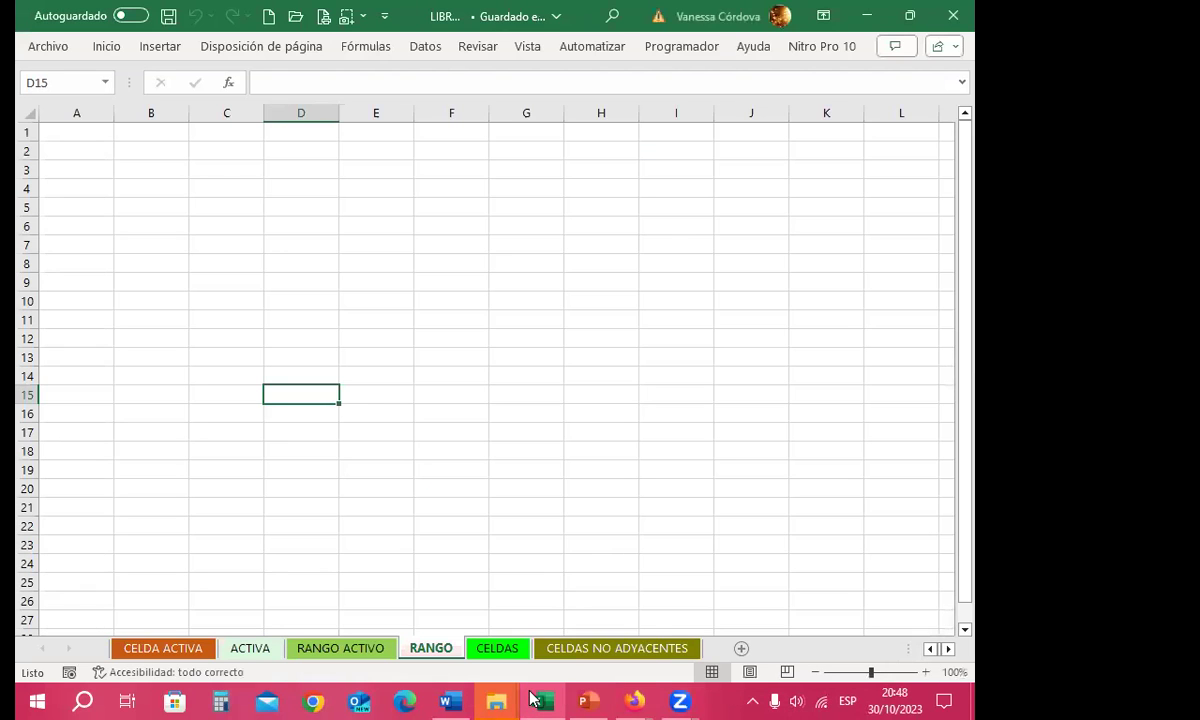
{"action": "left_click", "coordinate": [220, 526]}
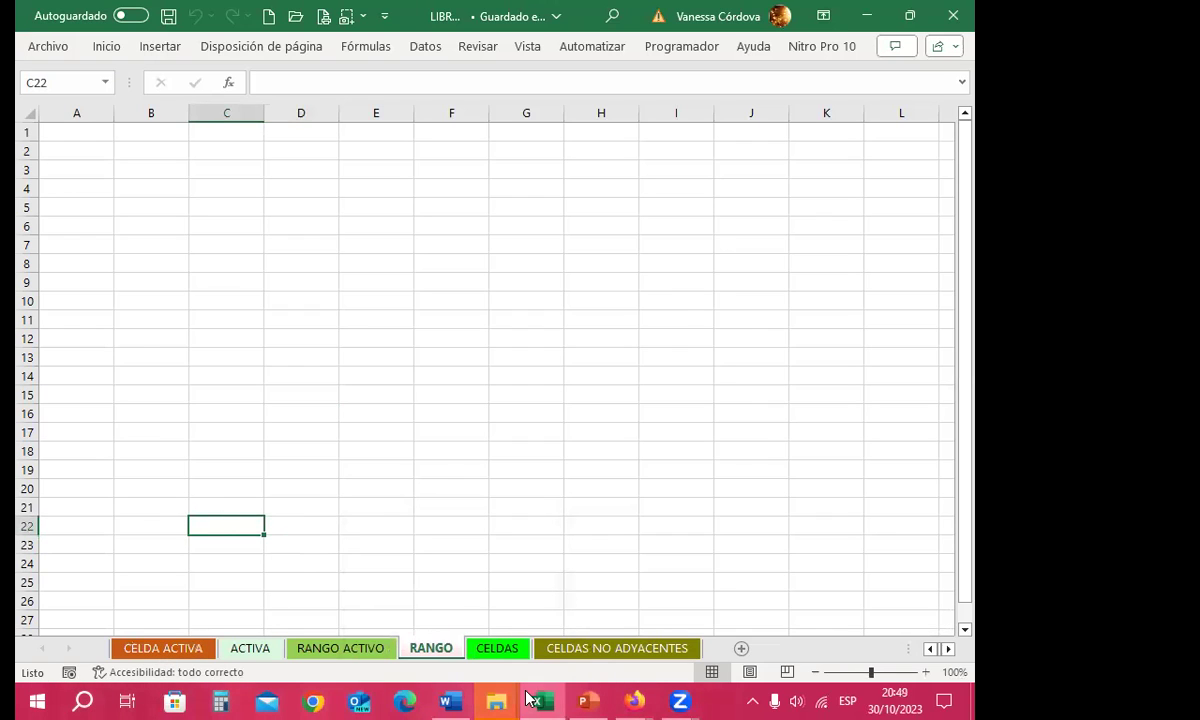
{"action": "left_click", "coordinate": [334, 541]}
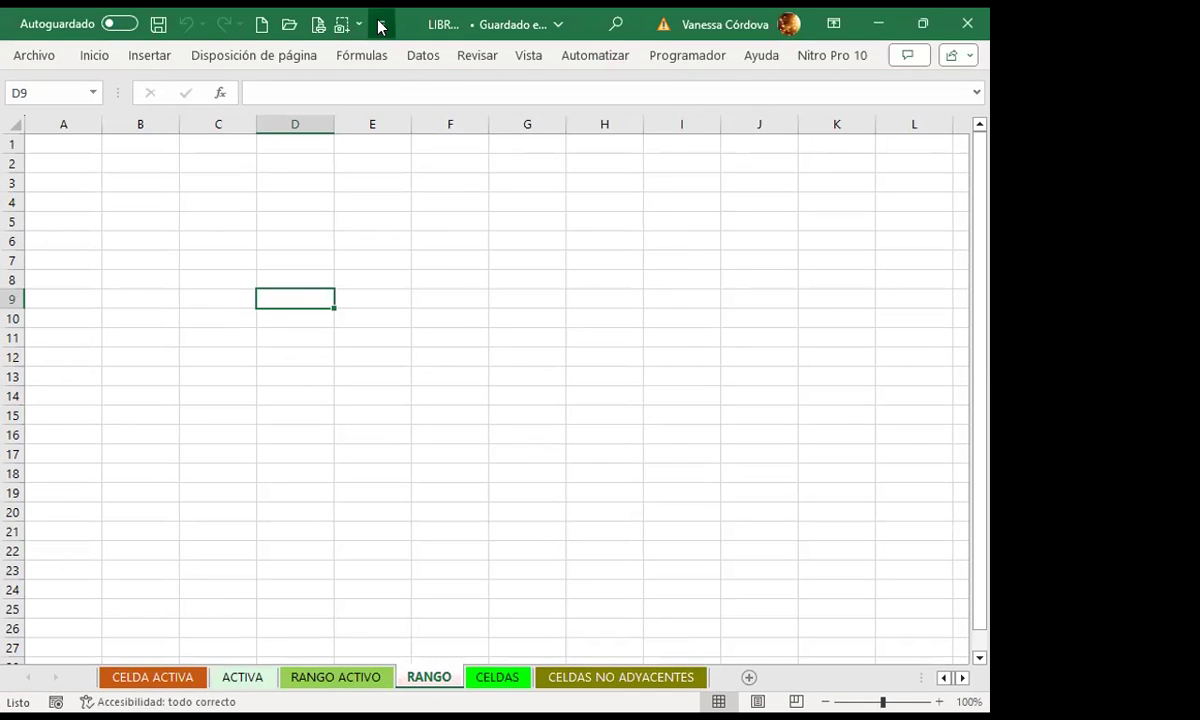
{"action": "left_click", "coordinate": [381, 24]}
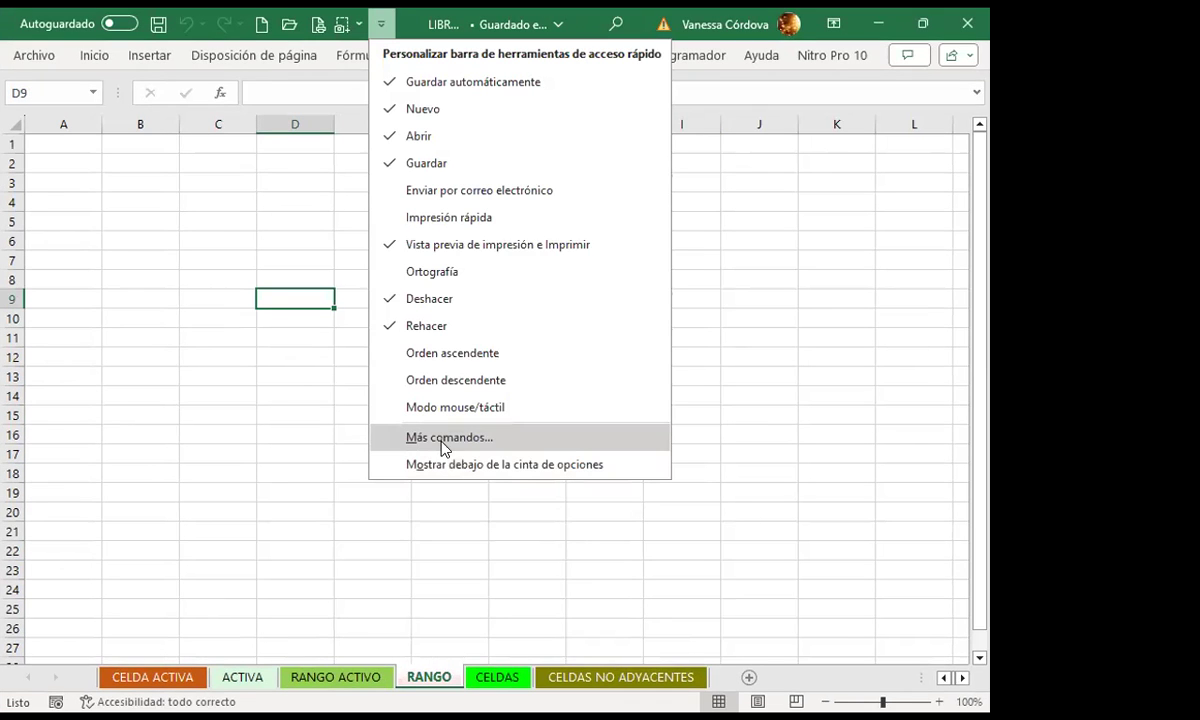
{"action": "left_click", "coordinate": [443, 437]}
{"action": "left_click", "coordinate": [115, 79]}
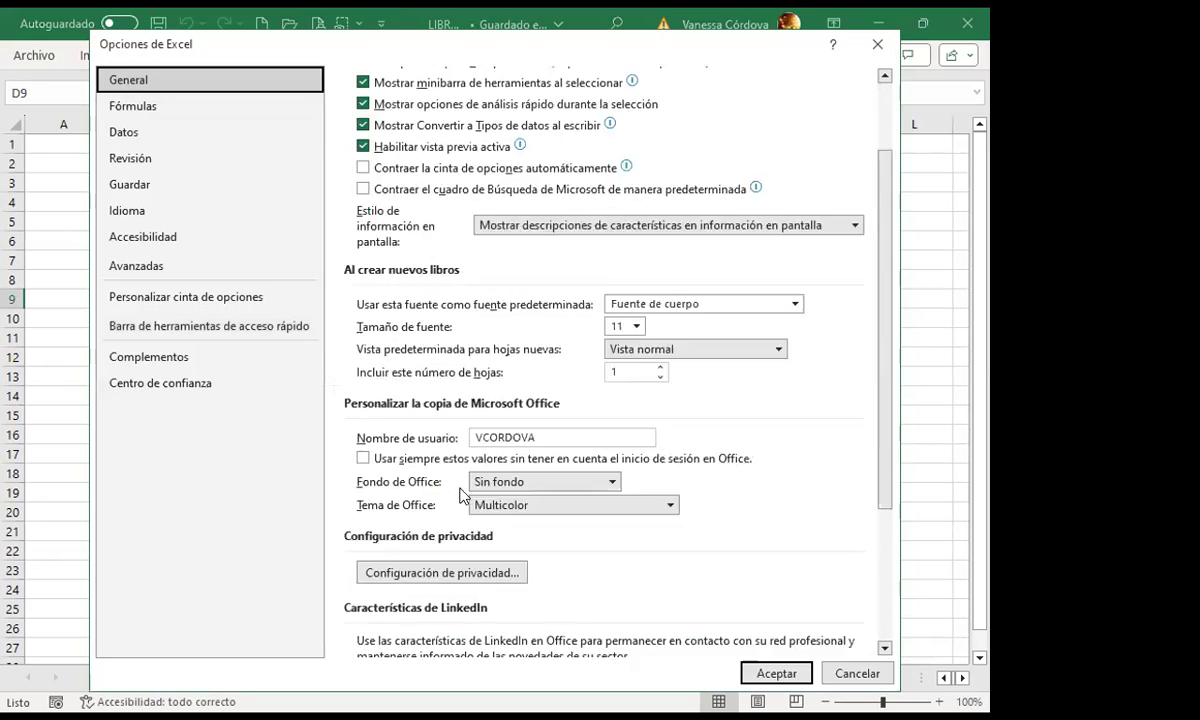
{"action": "scroll", "coordinate": [495, 523], "scroll_direction": "down", "scroll_amount": 5}
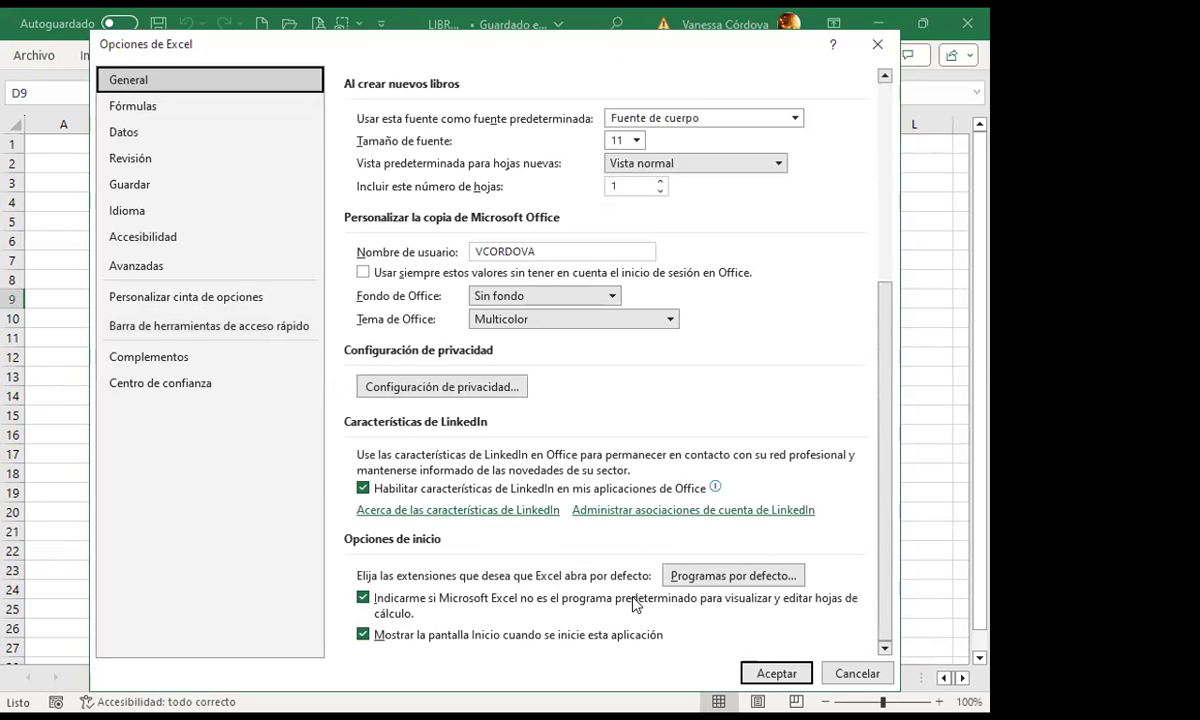
{"action": "left_click", "coordinate": [770, 671]}
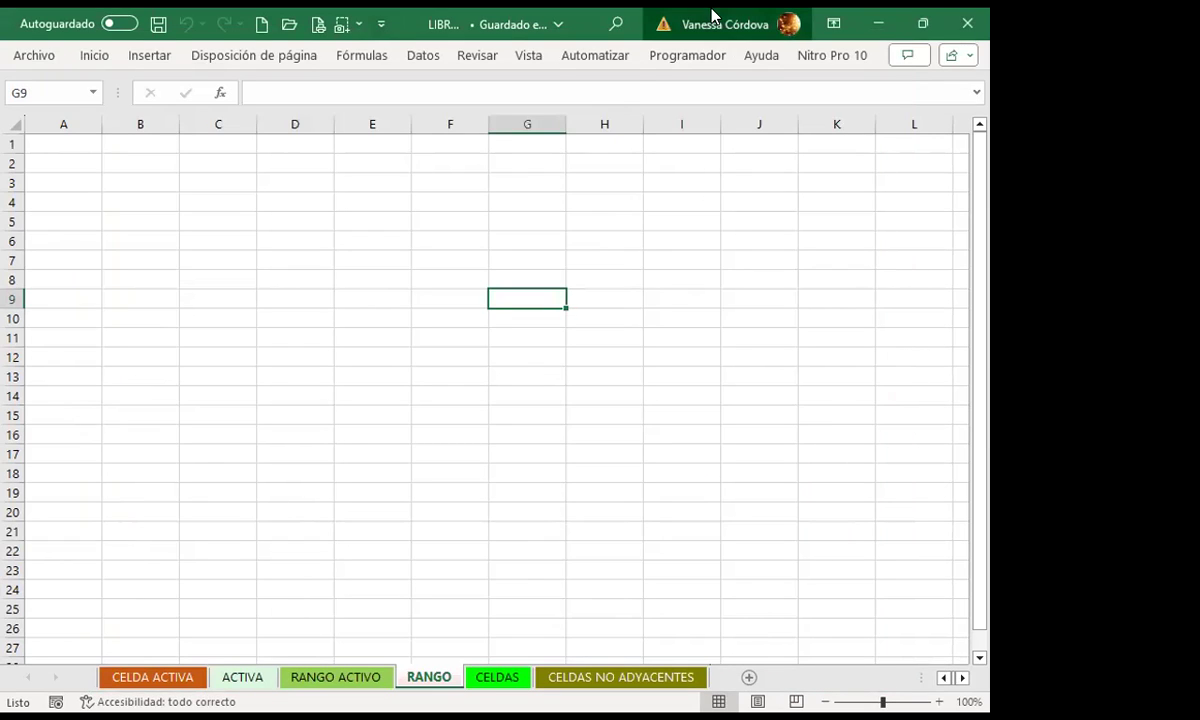
Switch to the other Microsoft account from the title-bar account flyout, then select cell E11
{"action": "left_click", "coordinate": [713, 16]}
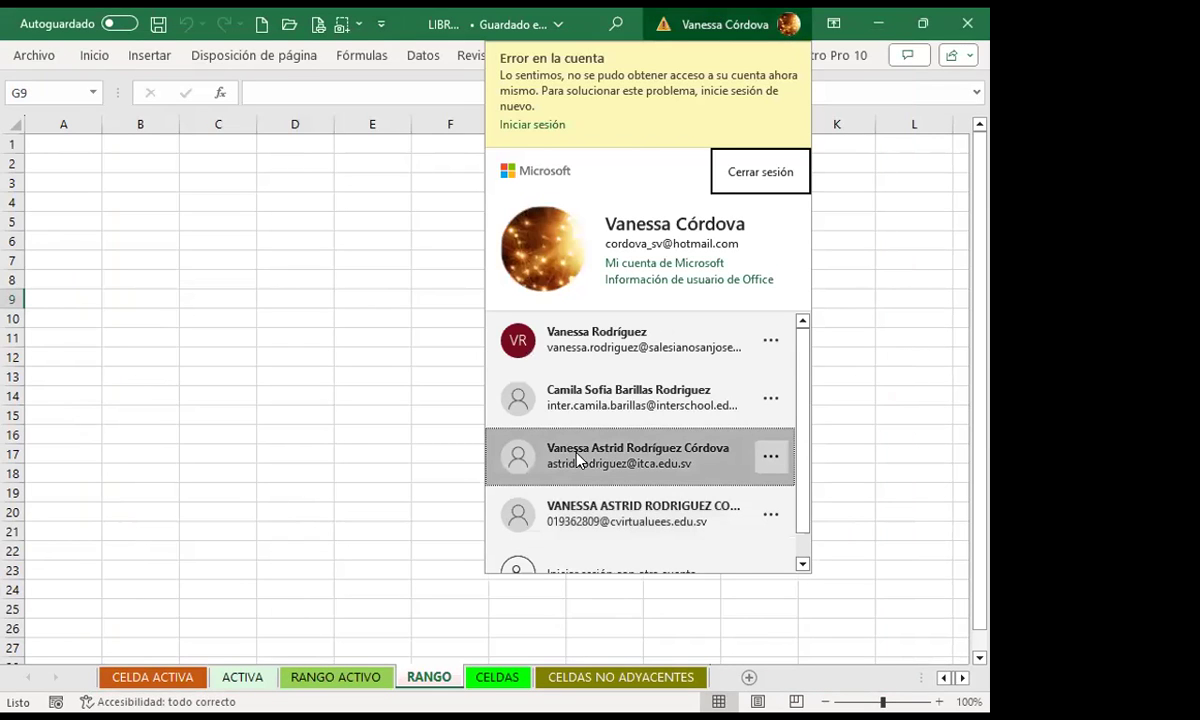
{"action": "left_click", "coordinate": [654, 31]}
{"action": "left_click", "coordinate": [629, 362]}
{"action": "left_click", "coordinate": [355, 340]}
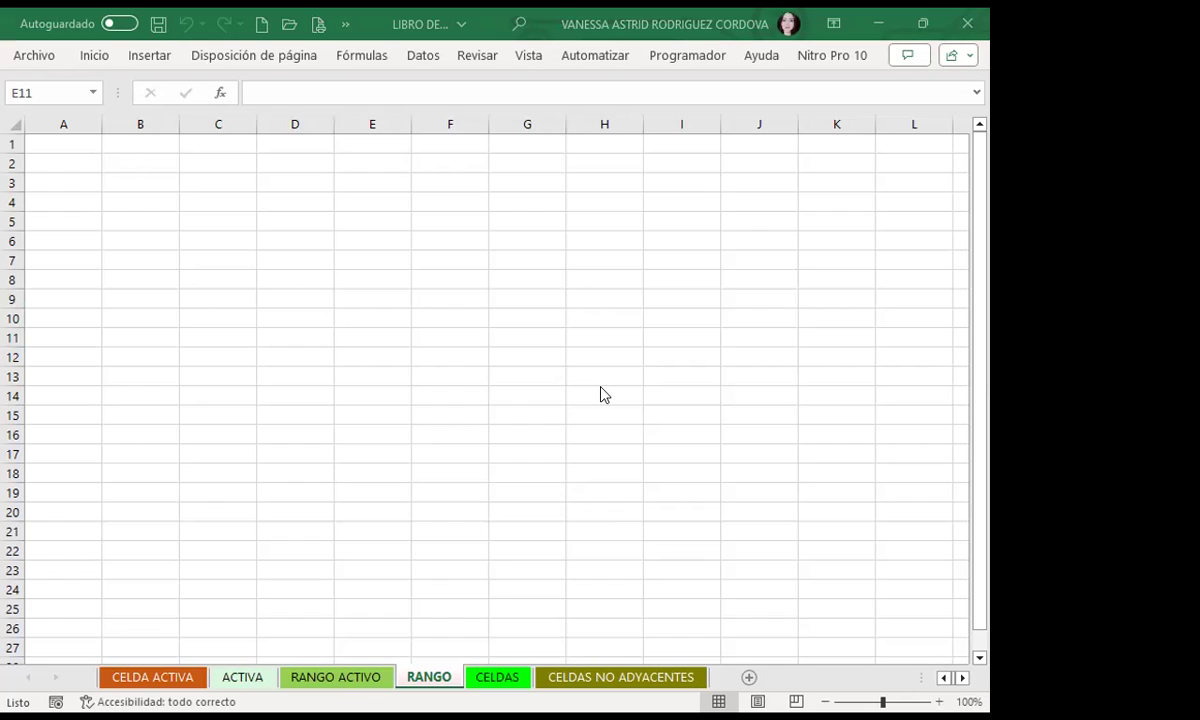
Temporarily show the Inicio ribbon commands, then dismiss them
{"action": "left_click", "coordinate": [94, 55]}
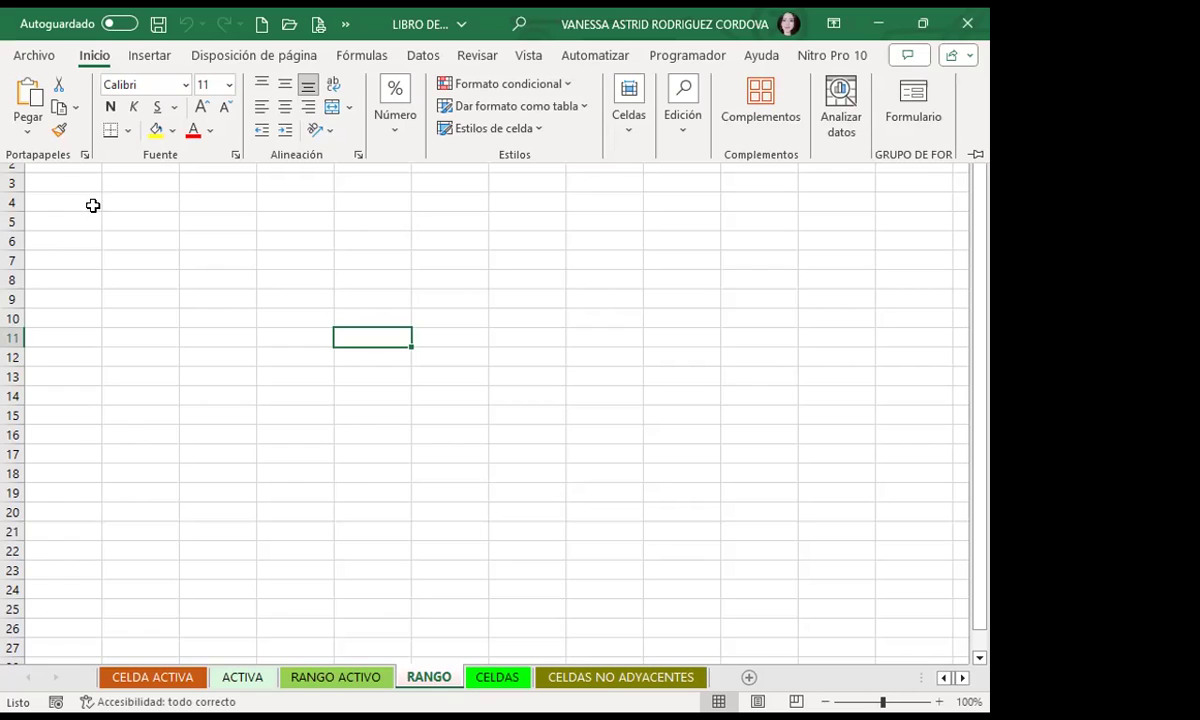
{"action": "left_click", "coordinate": [94, 55]}
Pin the Inicio ribbon permanently open and start editing cell A5 in the formula bar
{"action": "double_click", "coordinate": [94, 55]}
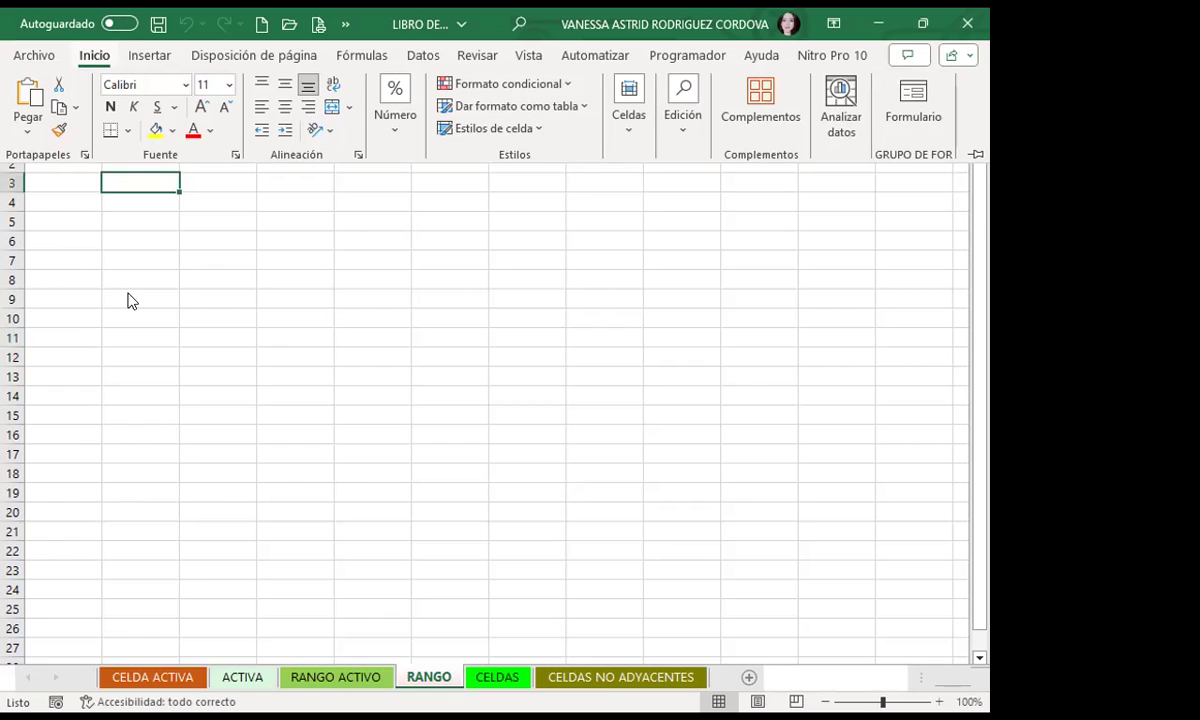
{"action": "left_click", "coordinate": [68, 310]}
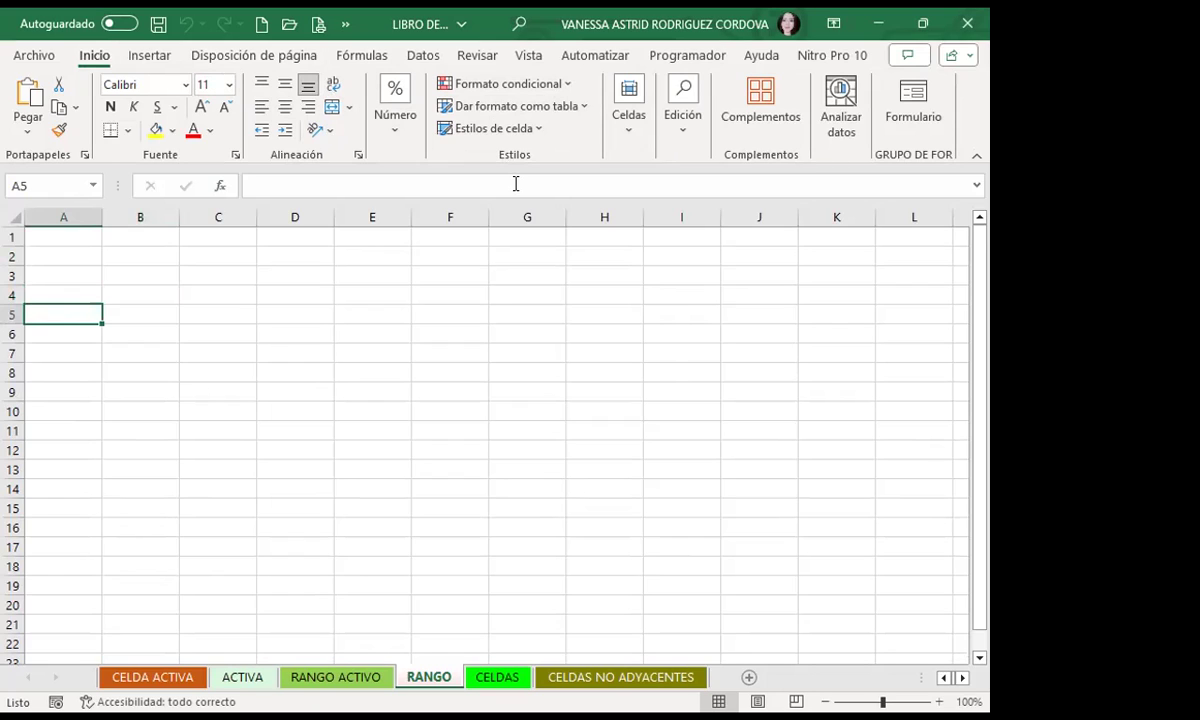
{"action": "left_click", "coordinate": [290, 183]}
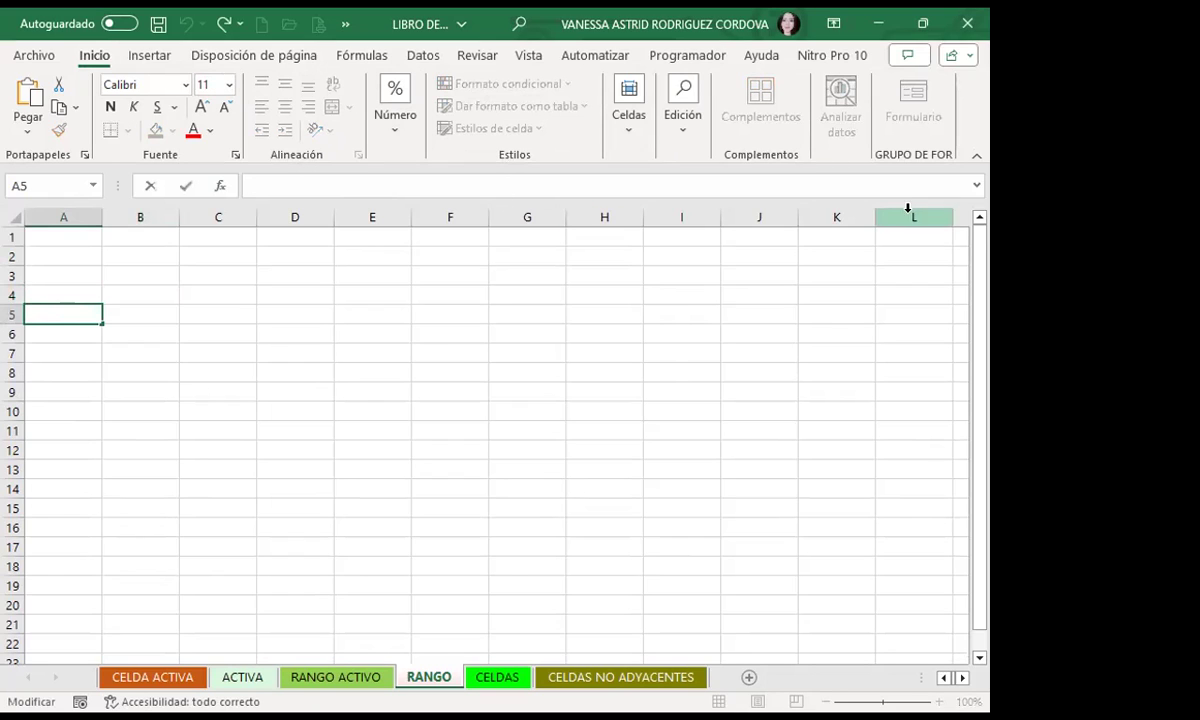
Expand and collapse the formula bar twice, then drag it much taller and back down
{"action": "left_click", "coordinate": [979, 187]}
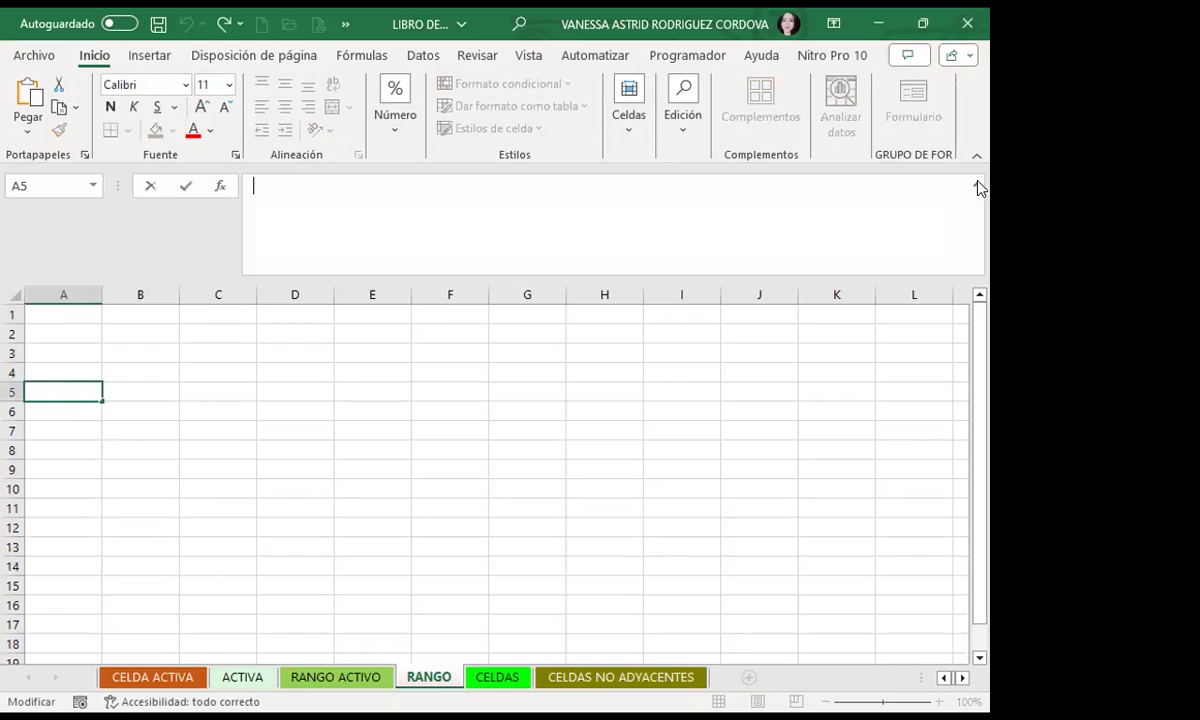
{"action": "left_click", "coordinate": [979, 187]}
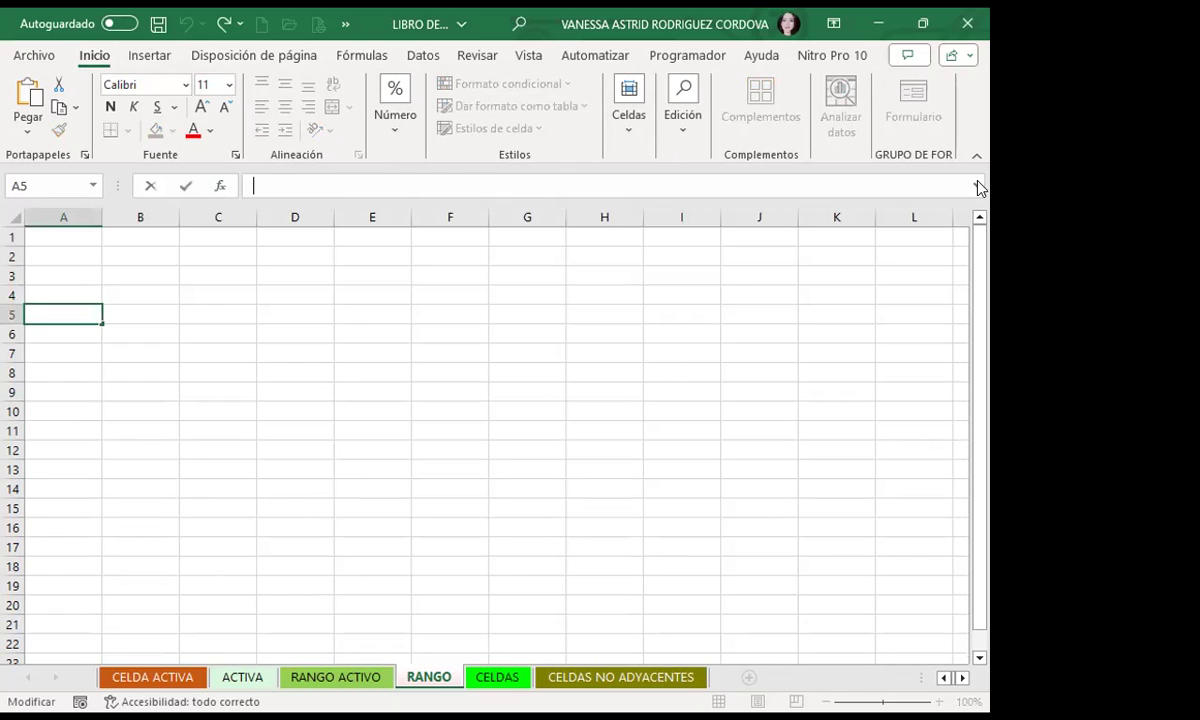
{"action": "left_click", "coordinate": [979, 187]}
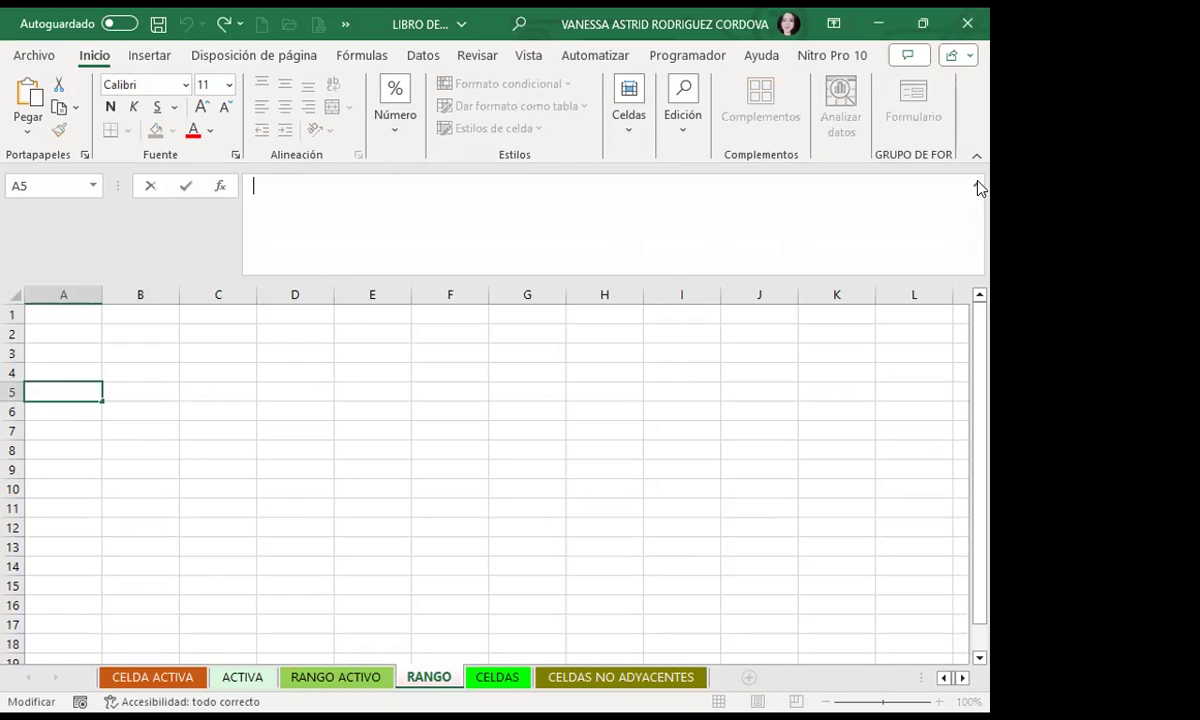
{"action": "left_click", "coordinate": [979, 187]}
{"action": "left_click_drag", "start_coordinate": [455, 203], "coordinate": [459, 551]}
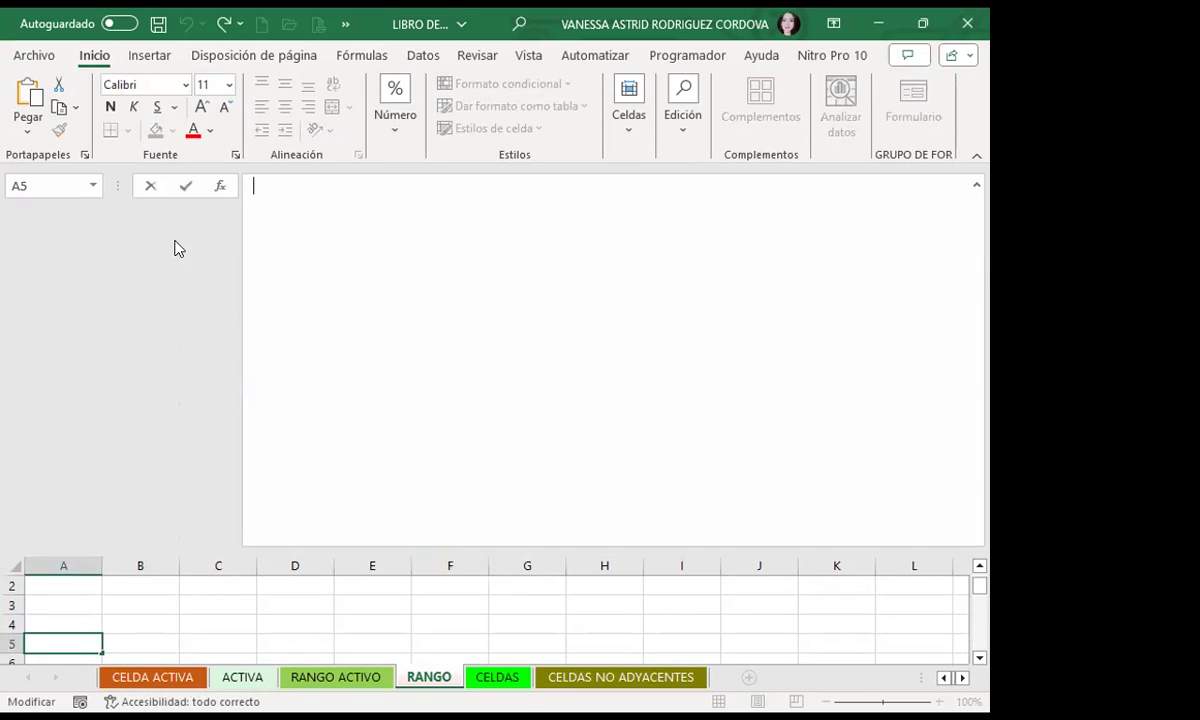
{"action": "left_click_drag", "start_coordinate": [488, 548], "coordinate": [505, 147]}
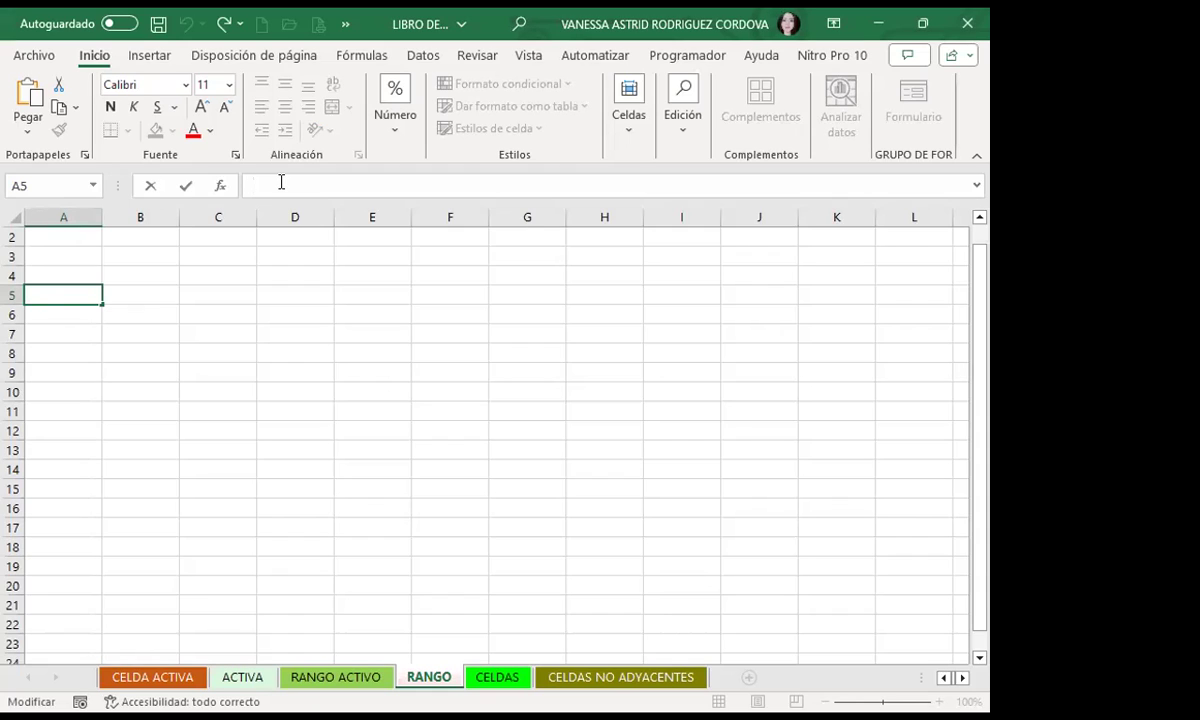
Repeat expanding and resizing the formula bar, leaving it at one line, and select B8
{"action": "left_click", "coordinate": [977, 186]}
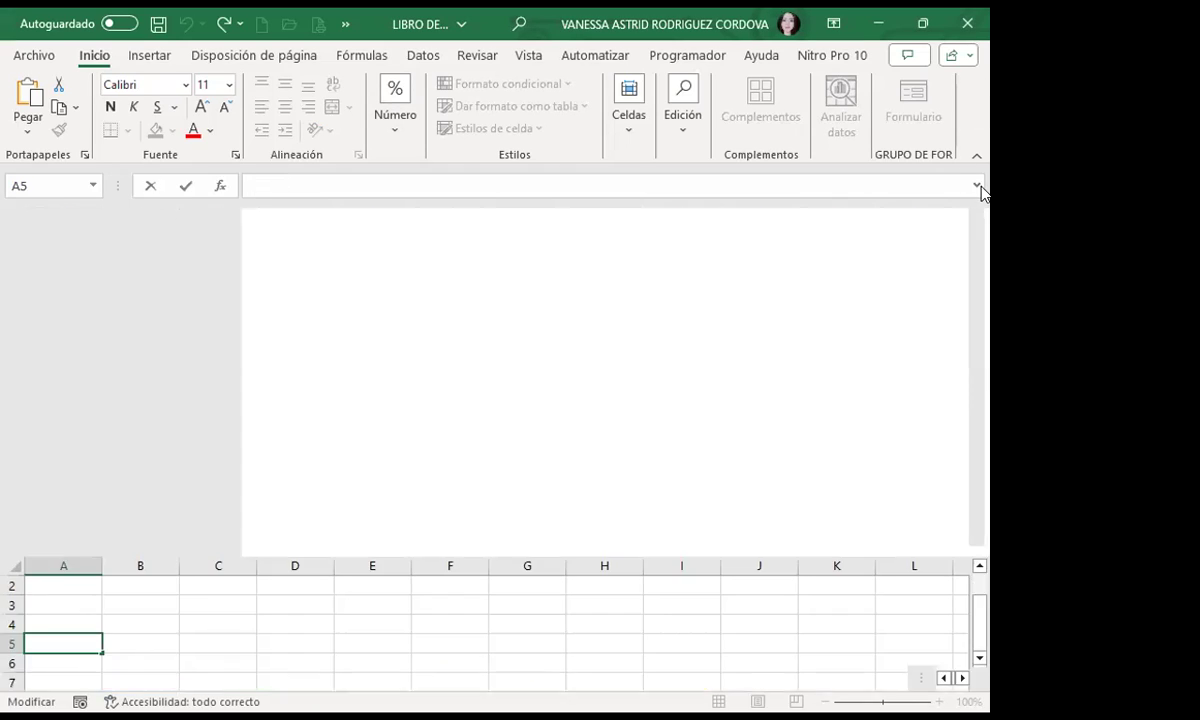
{"action": "left_click", "coordinate": [978, 188]}
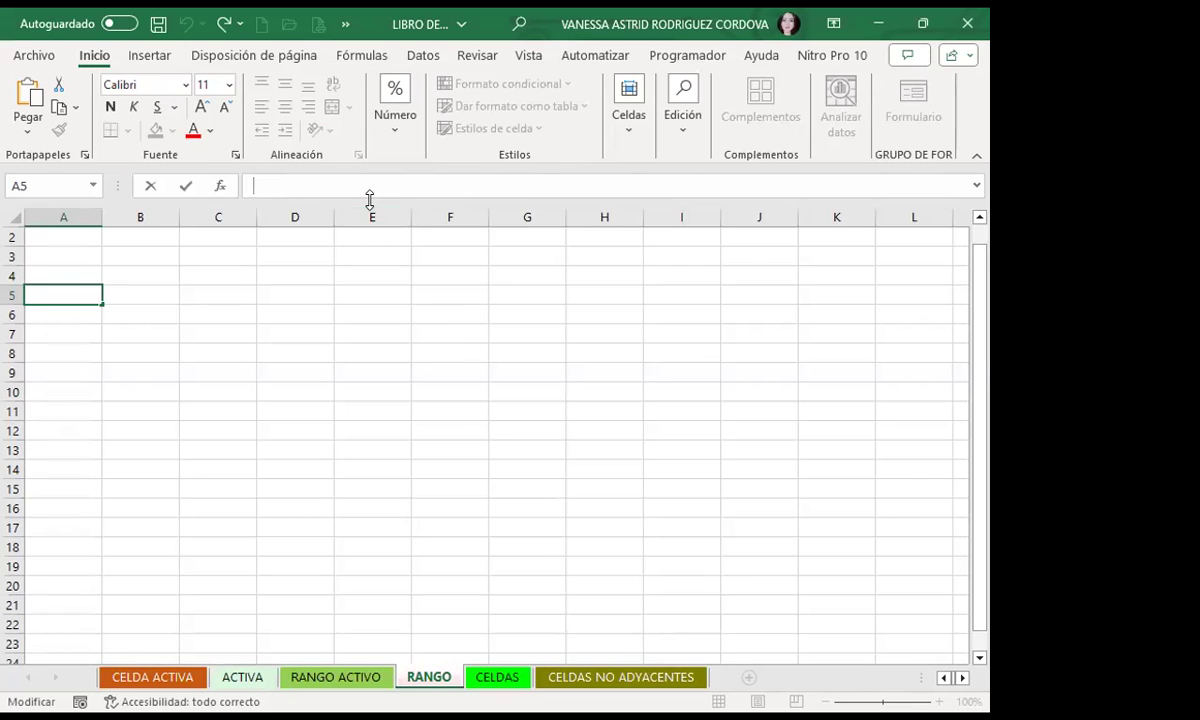
{"action": "left_click_drag", "start_coordinate": [371, 256], "coordinate": [376, 397]}
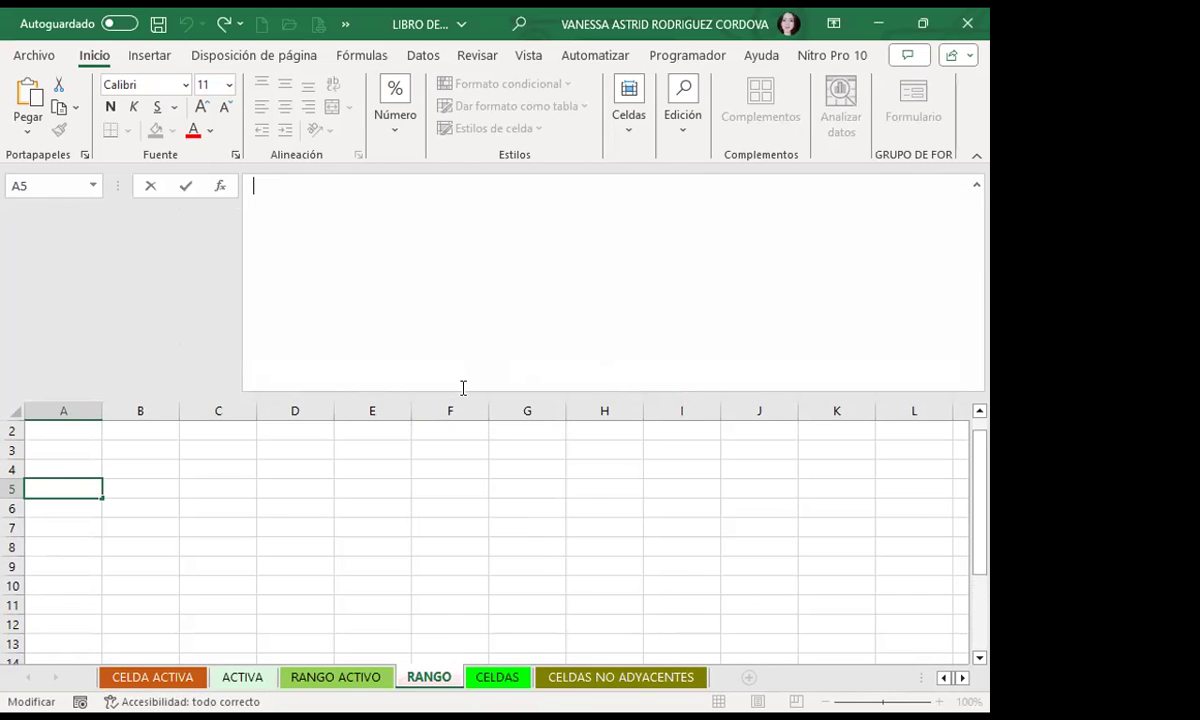
{"action": "left_click_drag", "start_coordinate": [457, 393], "coordinate": [465, 152]}
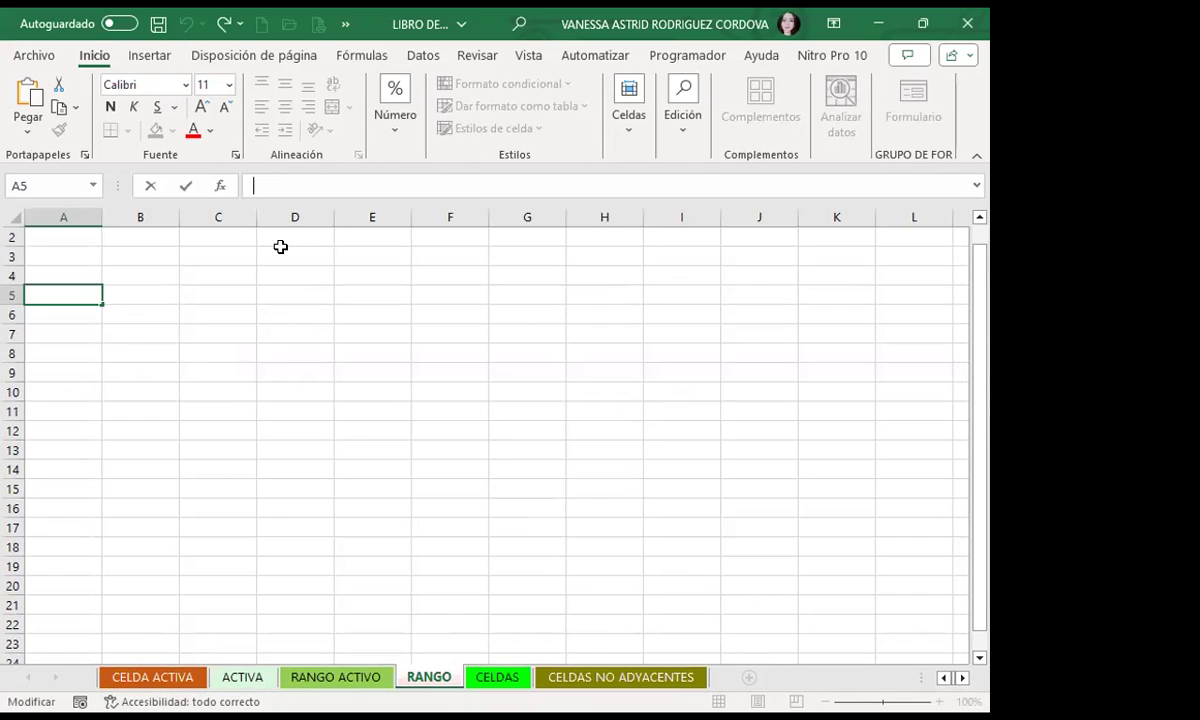
{"action": "left_click", "coordinate": [149, 352]}
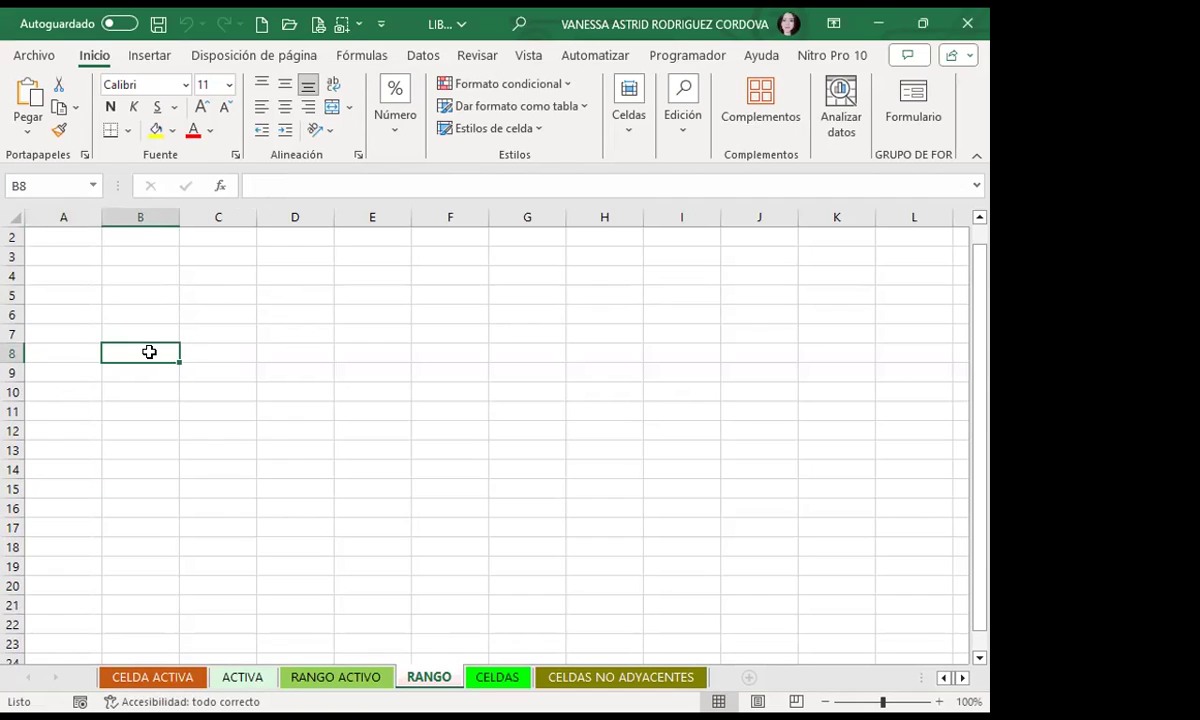
{"action": "key", "text": "alt"}
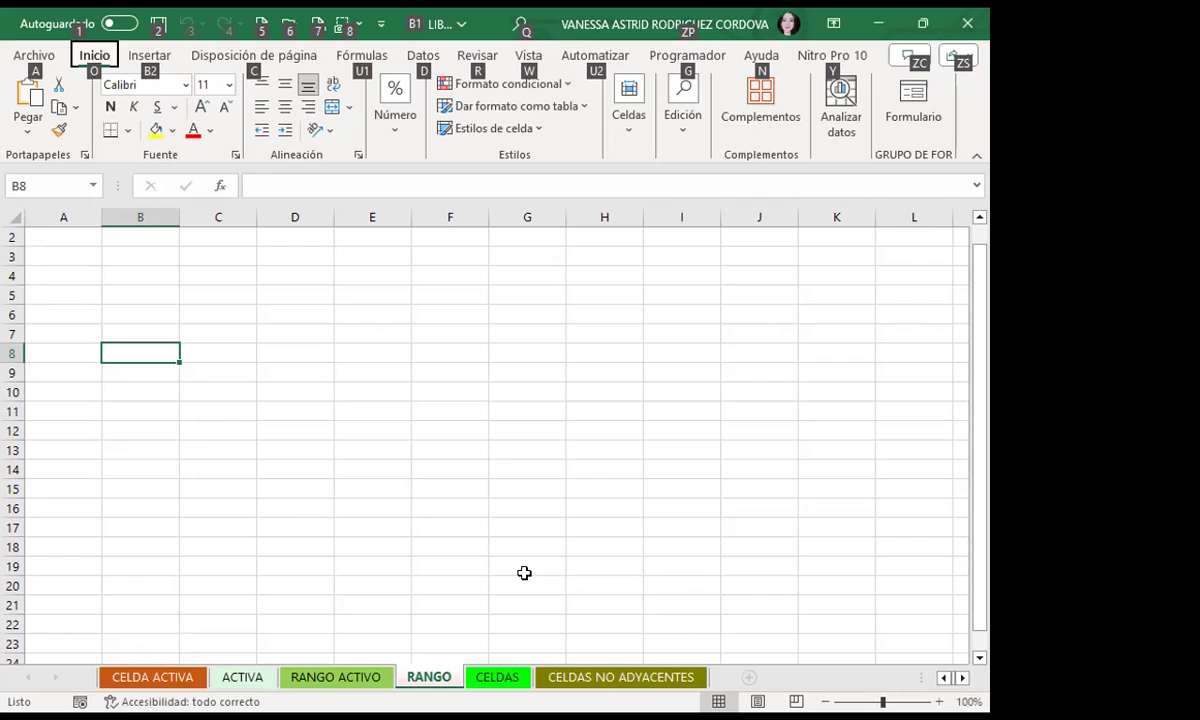
{"action": "key", "text": "Escape"}
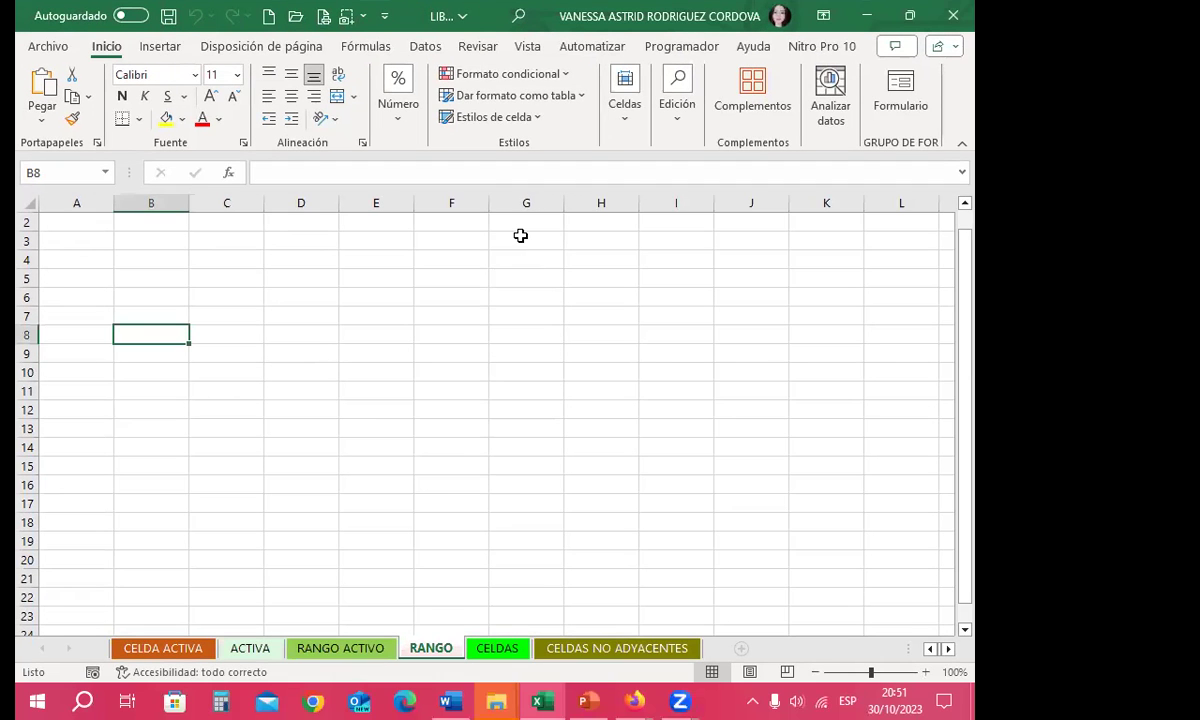
{"action": "left_click", "coordinate": [520, 236]}
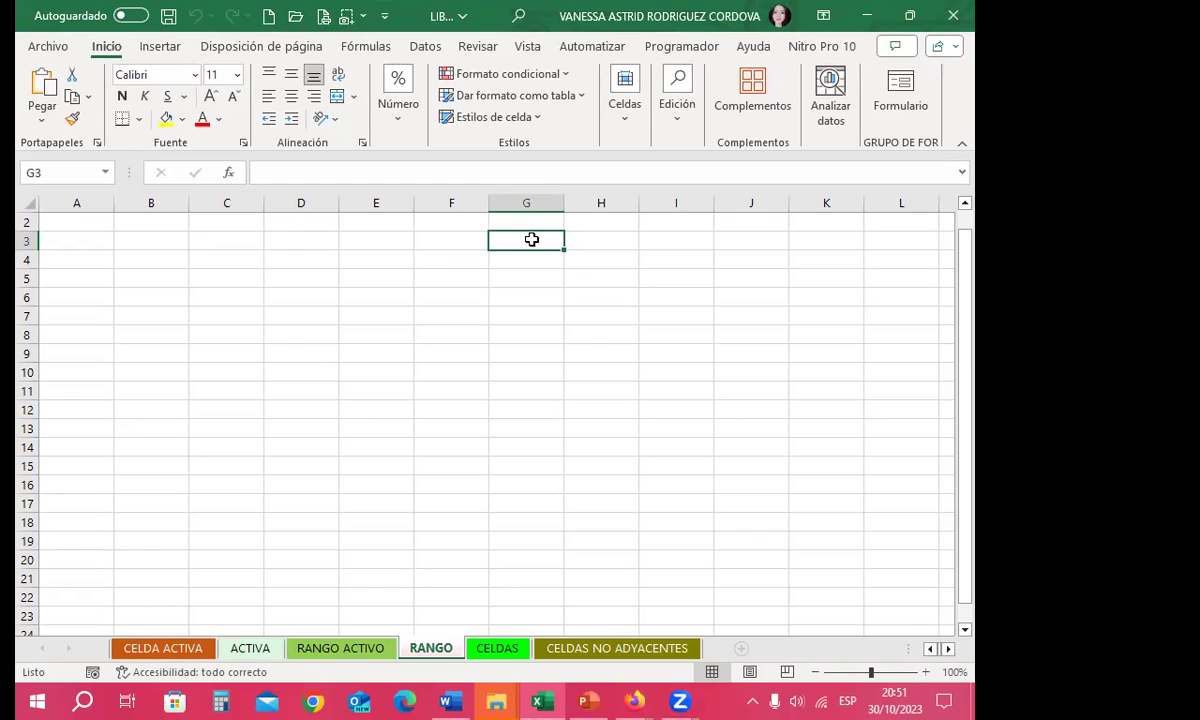
Create a new blank workbook with the Alt, 5 key tip, then open its File start page with Alt, A
{"action": "key", "text": "alt"}
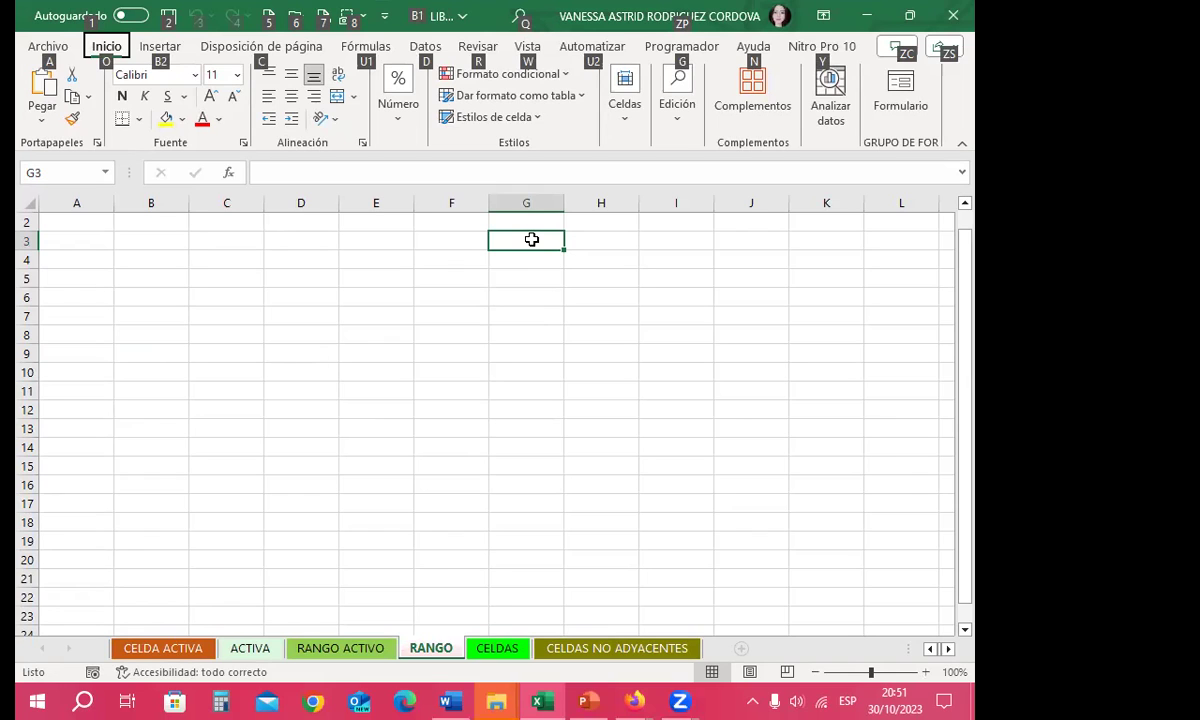
{"action": "key", "text": "5"}
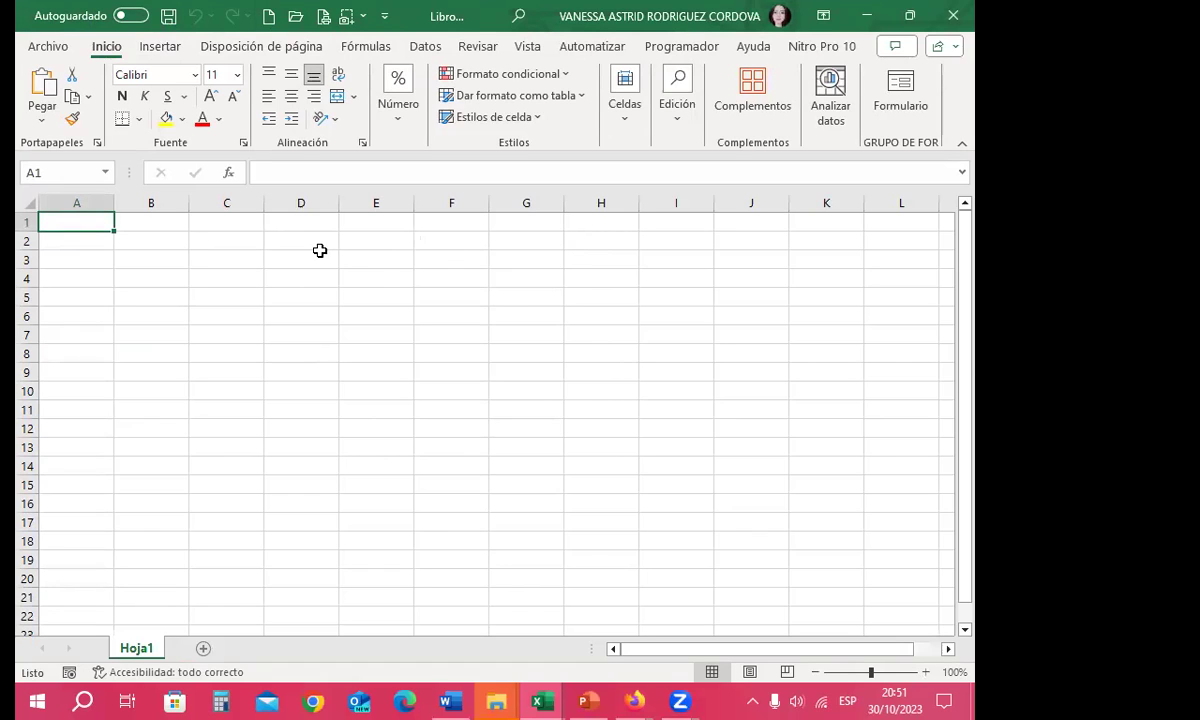
{"action": "key", "text": "alt"}
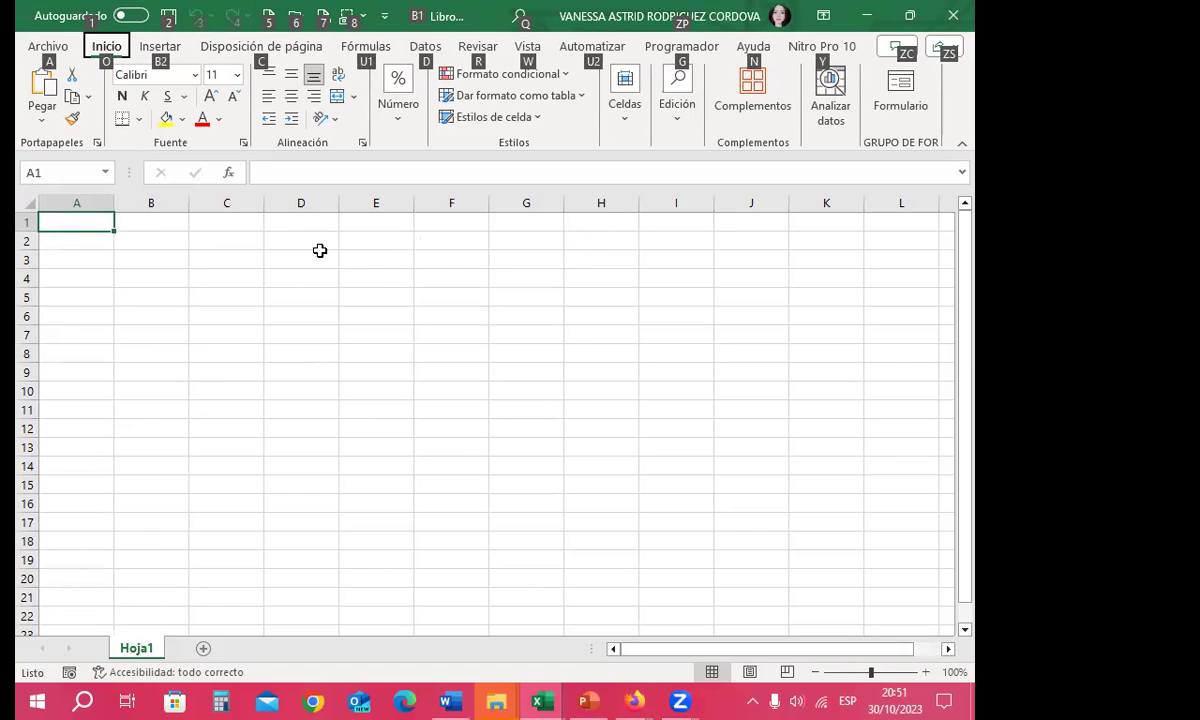
{"action": "key", "text": "a"}
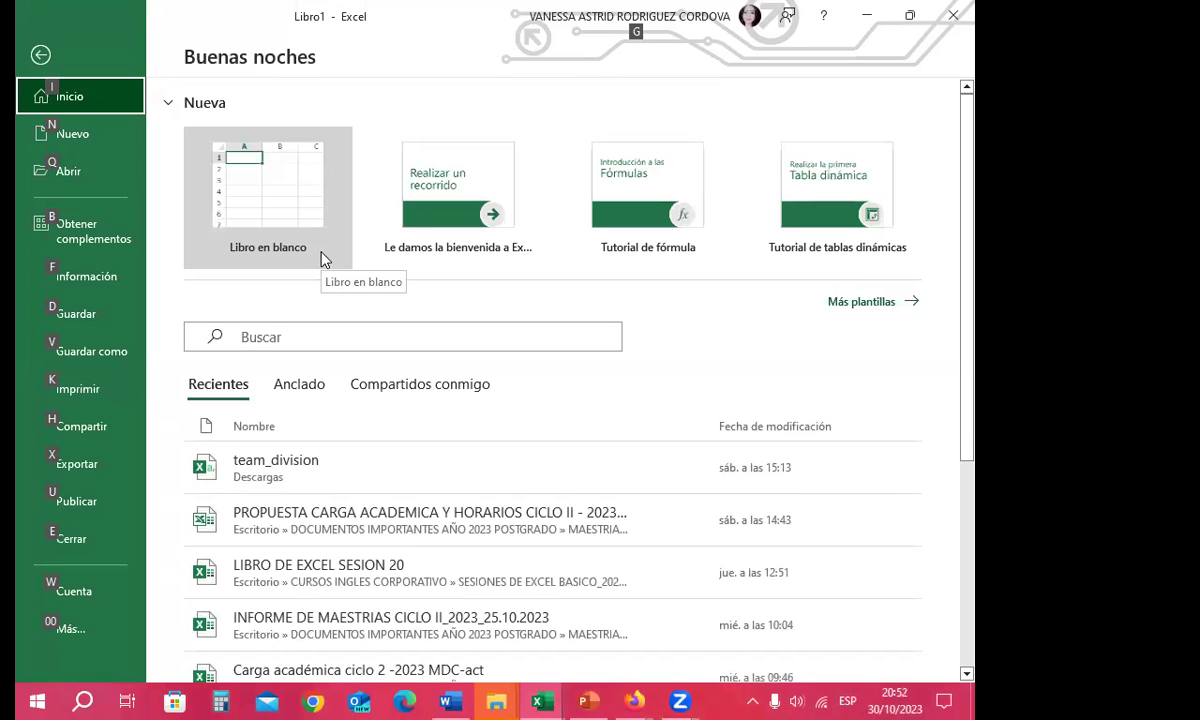
Go to Save As and open the OneDrive Escritorio folder
{"action": "key", "text": "v"}
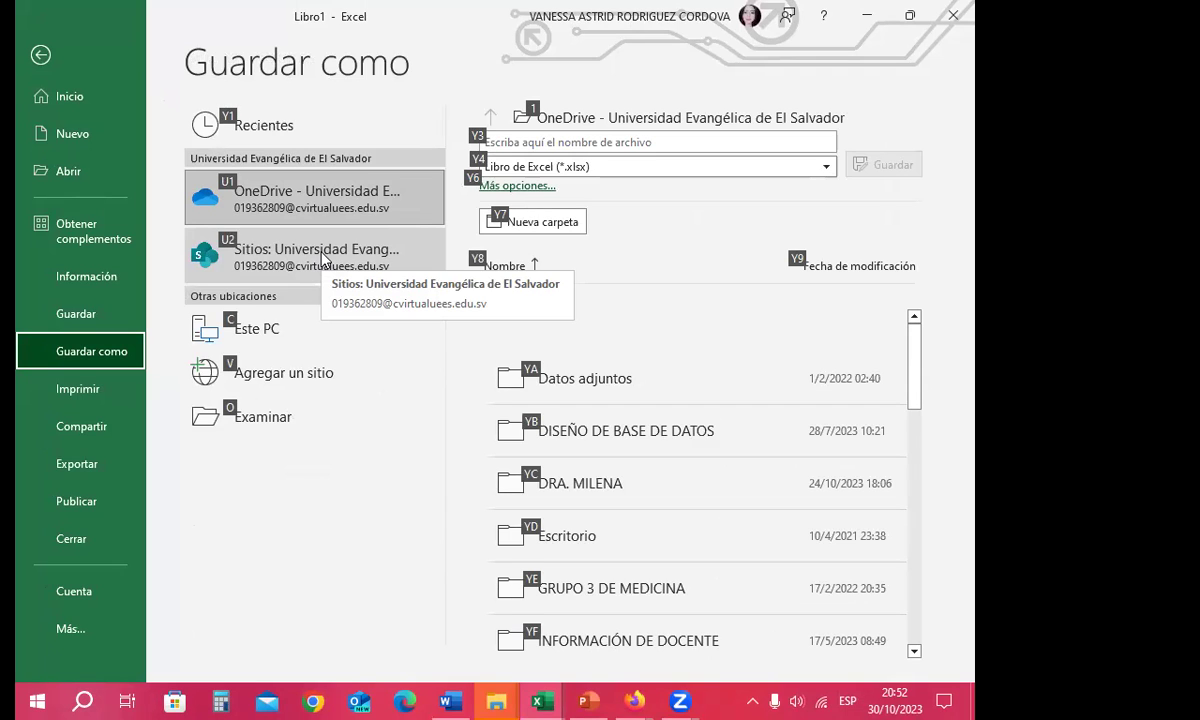
{"action": "key", "text": "y"}
{"action": "key", "text": "d"}
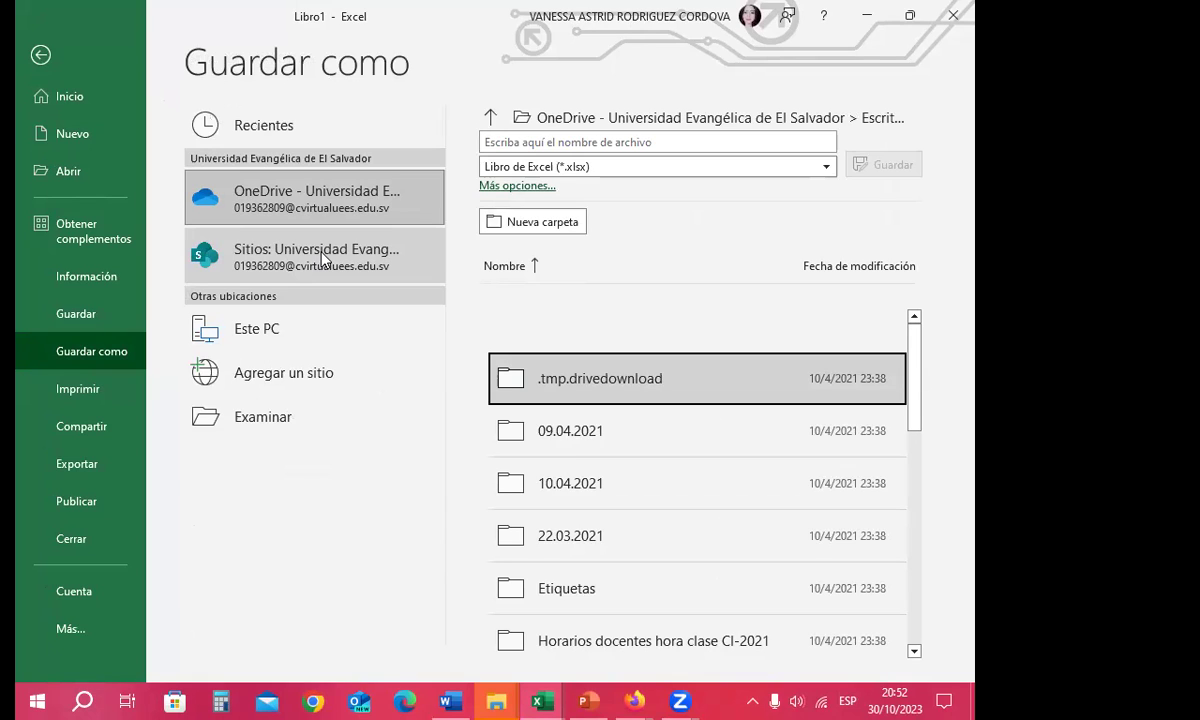
Choose Este PC, showing Documentos, and bring up the full Guardar como window
{"action": "key", "text": "alt"}
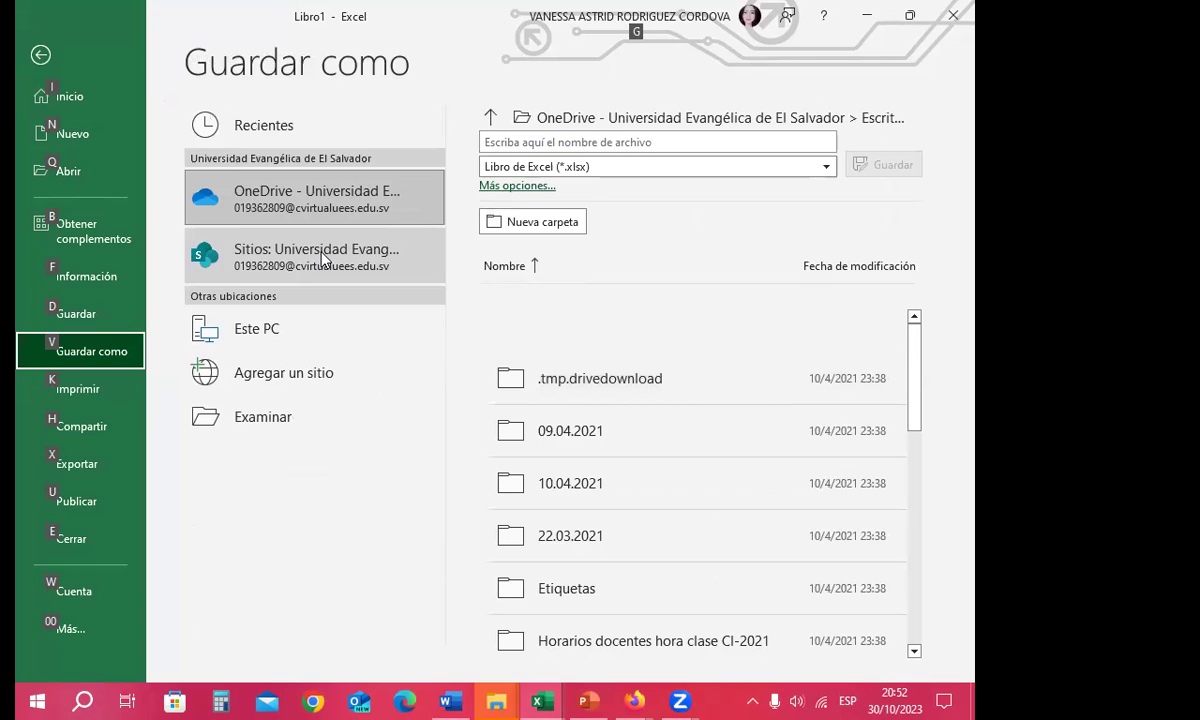
{"action": "key", "text": "v"}
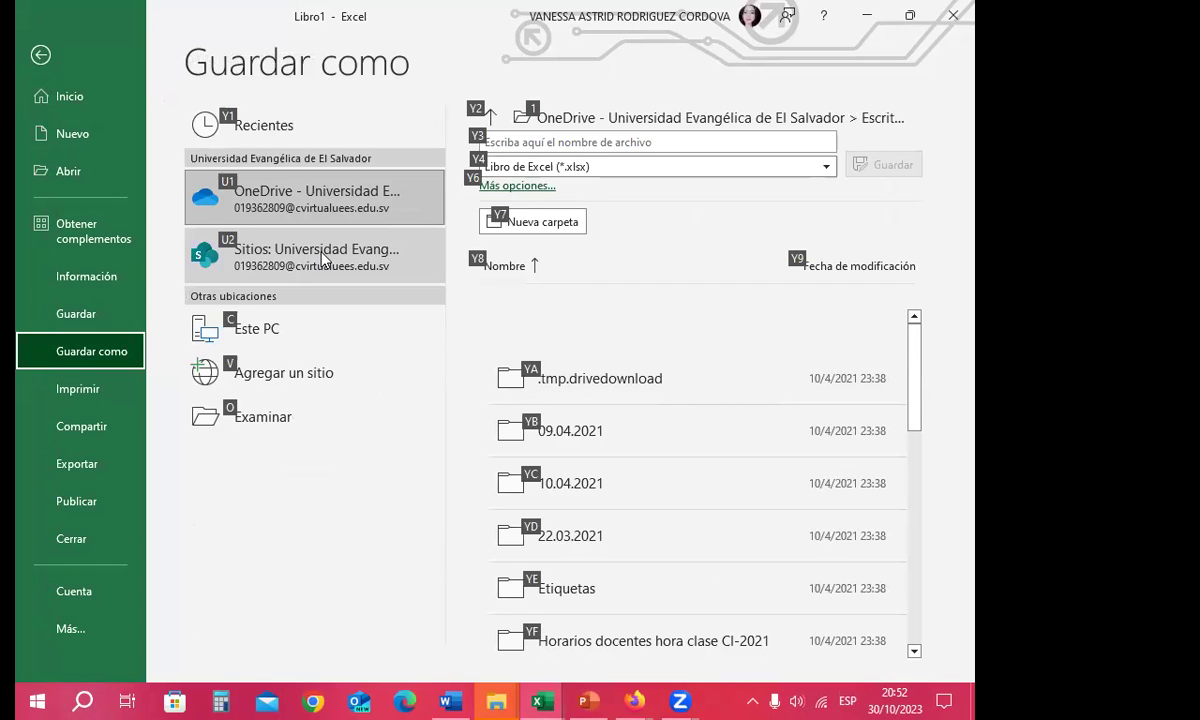
{"action": "key", "text": "c"}
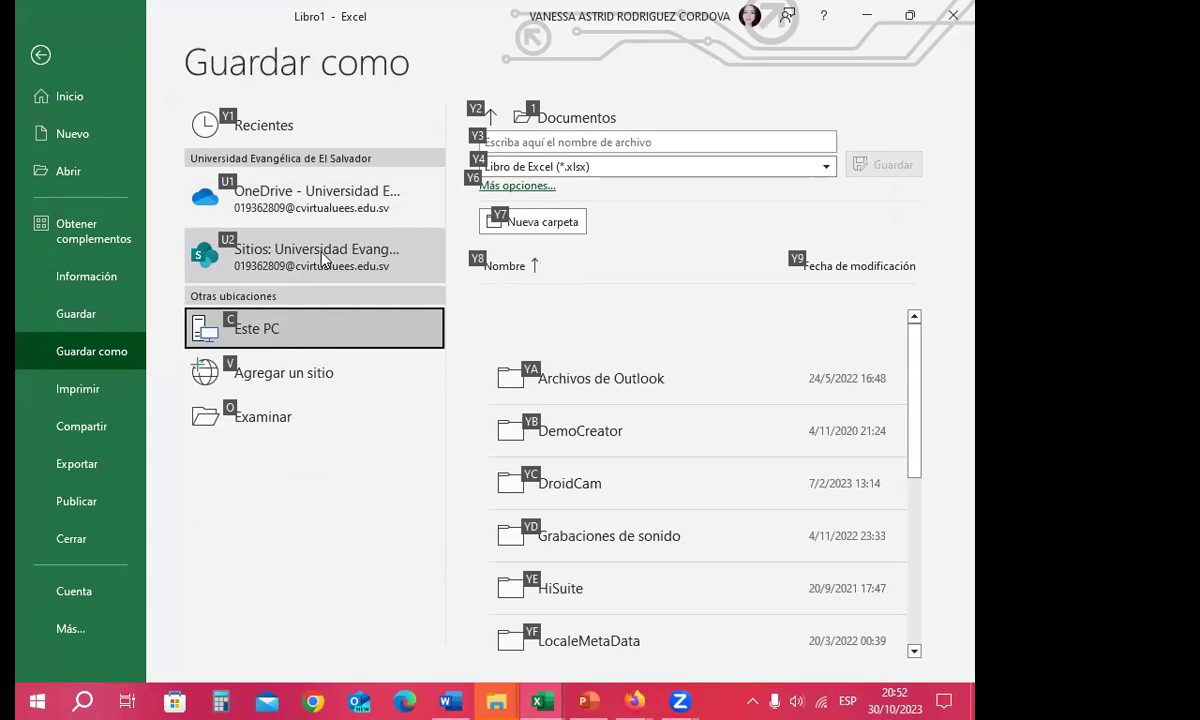
{"action": "key", "text": "alt"}
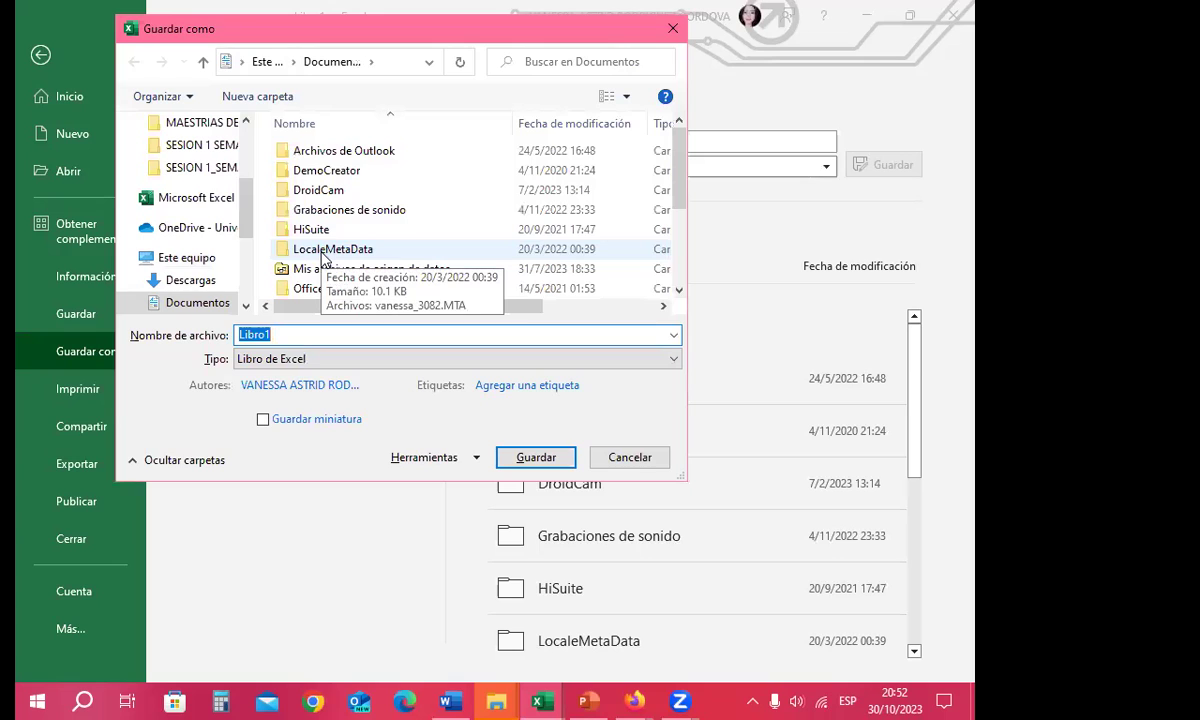
Pick Escritorio as the destination folder and save the workbook as Libro1
{"action": "key", "text": "Tab"}
{"action": "key", "text": "Tab"}
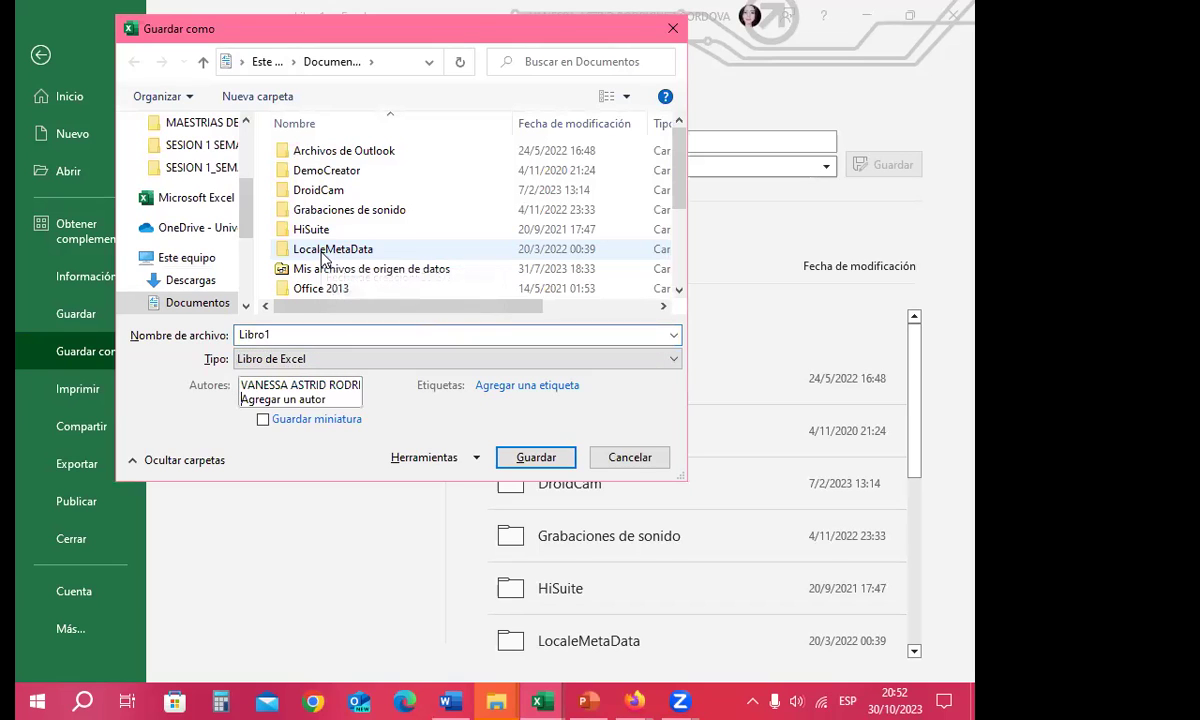
{"action": "key", "text": "Tab"}
{"action": "key", "text": "Tab"}
{"action": "key", "text": "Tab"}
{"action": "key", "text": "Tab"}
{"action": "key", "text": "Tab"}
{"action": "key", "text": "Tab"}
{"action": "key", "text": "Tab"}
{"action": "key", "text": "Tab"}
{"action": "key", "text": "Tab"}
{"action": "key", "text": "Tab"}
{"action": "key", "text": "Tab"}
{"action": "key", "text": "Up"}
{"action": "key", "text": "Up"}
{"action": "key", "text": "Up"}
{"action": "key", "text": "Up"}
{"action": "key", "text": "Up"}
{"action": "key", "text": "Up"}
{"action": "key", "text": "Up"}
{"action": "key", "text": "Up"}
{"action": "key", "text": "Up"}
{"action": "key", "text": "Up"}
{"action": "key", "text": "Up"}
{"action": "key", "text": "Down"}
{"action": "key", "text": "Down"}
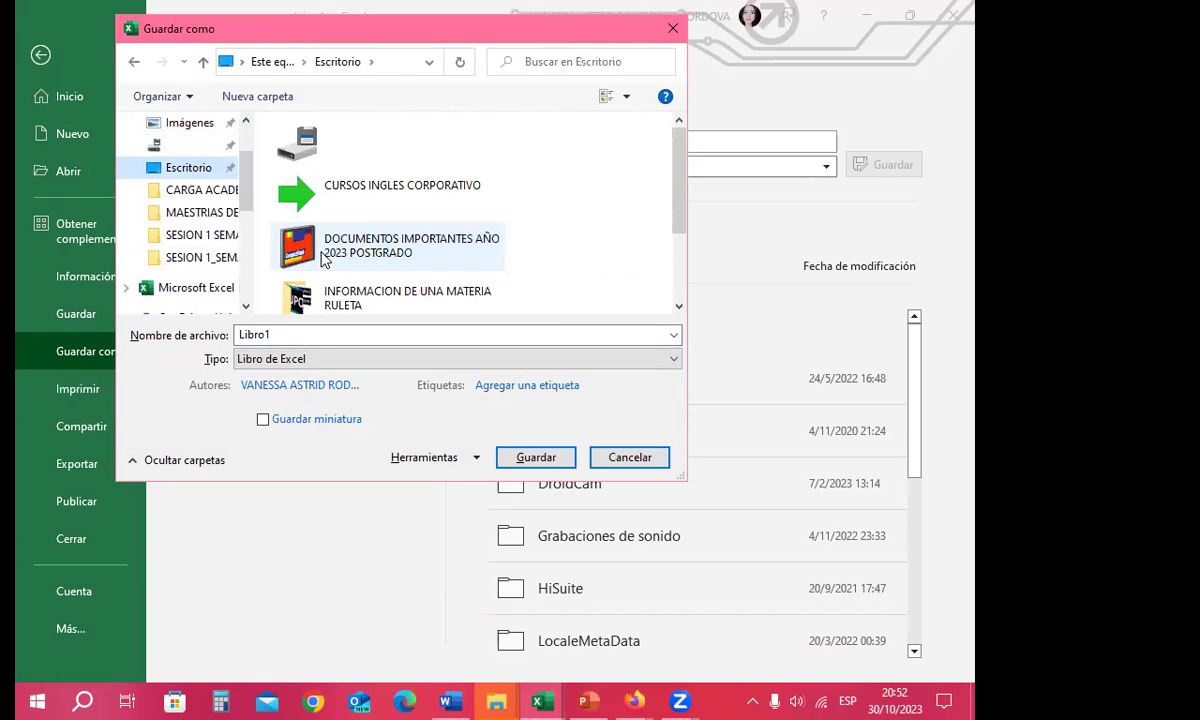
{"action": "key", "text": "Tab"}
{"action": "key", "text": "Tab"}
{"action": "key", "text": "Tab"}
{"action": "key", "text": "Tab"}
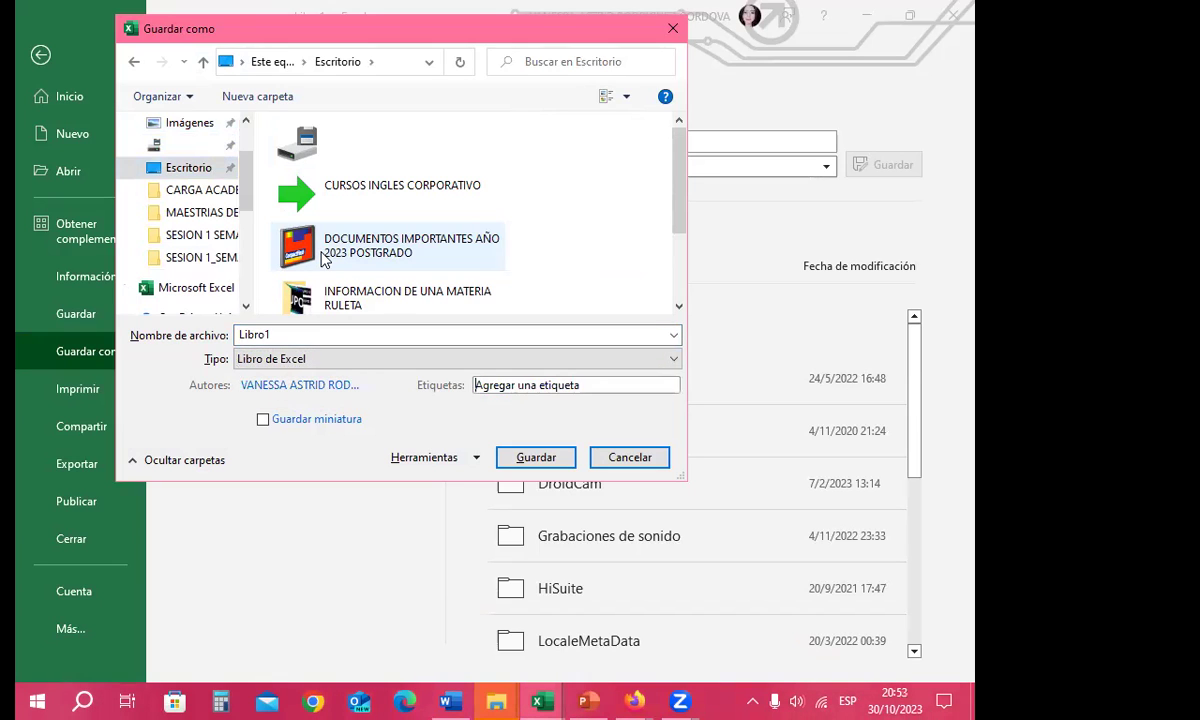
{"action": "key", "text": "Tab"}
{"action": "key", "text": "Tab"}
{"action": "key", "text": "Tab"}
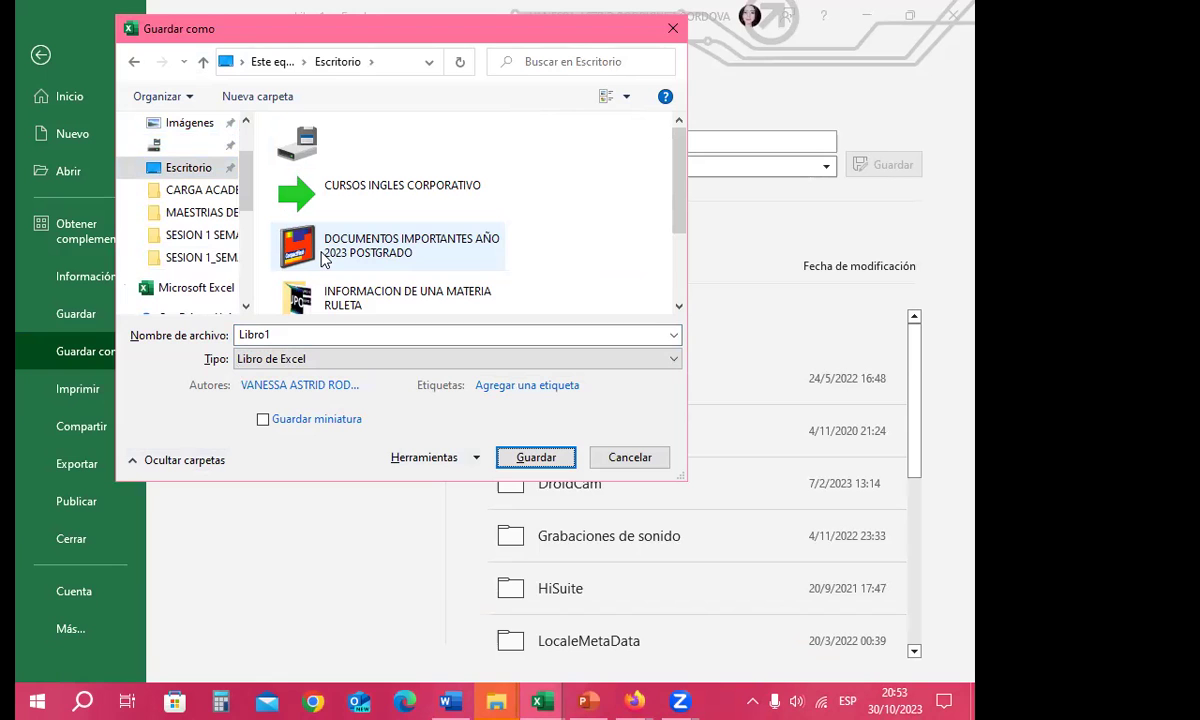
{"action": "key", "text": "Return"}
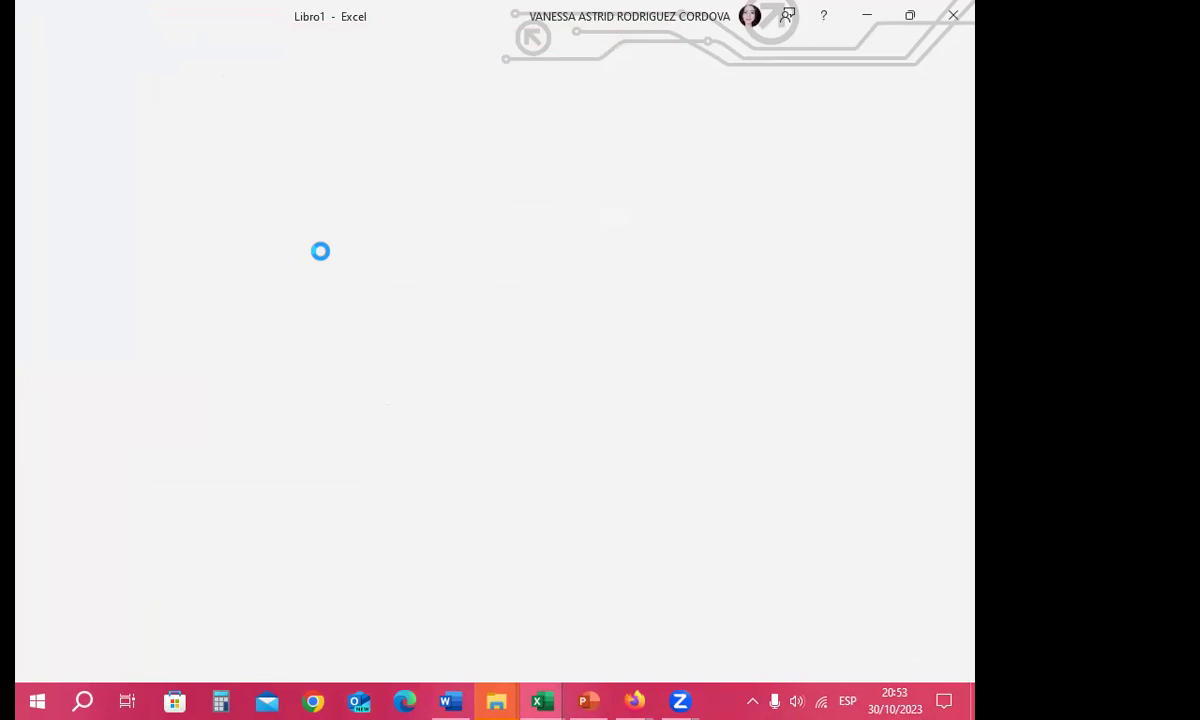
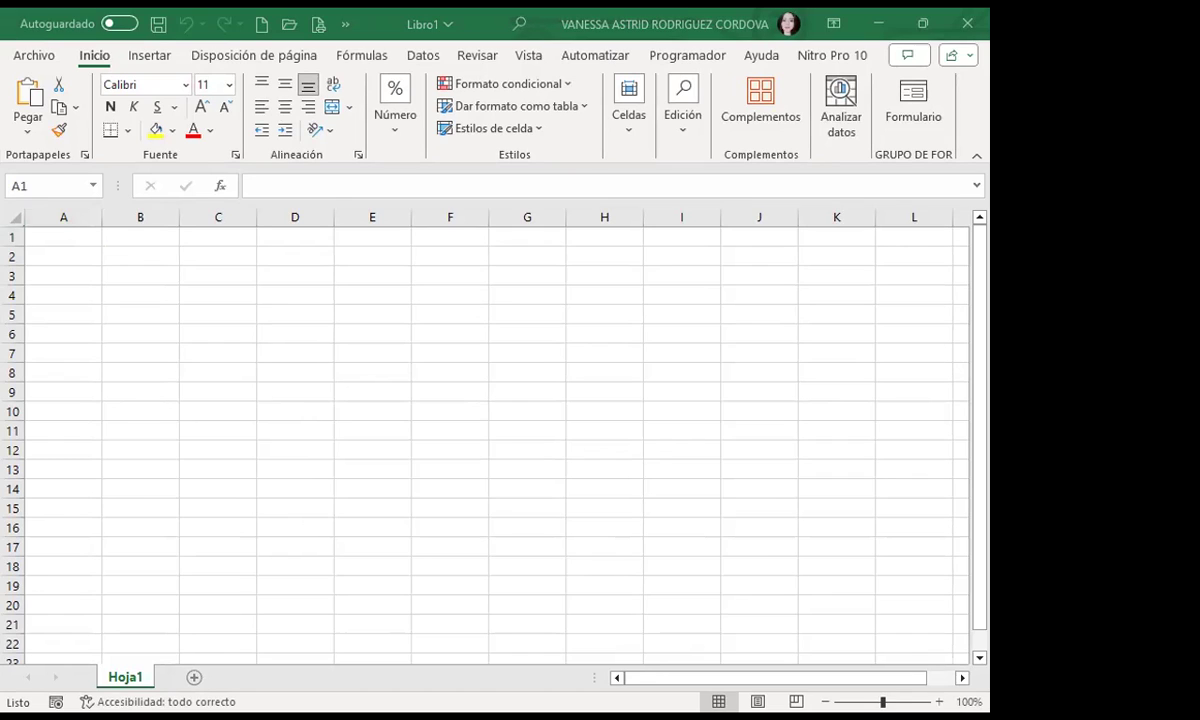
Select cells F15, E15 and A5 in turn, then return to cell A1
{"action": "left_click", "coordinate": [450, 508]}
{"action": "left_click", "coordinate": [372, 508]}
{"action": "left_click", "coordinate": [63, 314]}
{"action": "left_click", "coordinate": [40, 237]}
{"action": "scroll", "coordinate": [300, 480], "scroll_direction": "down", "scroll_amount": 1}
{"action": "scroll", "coordinate": [100, 385], "scroll_direction": "up", "scroll_amount": 1}
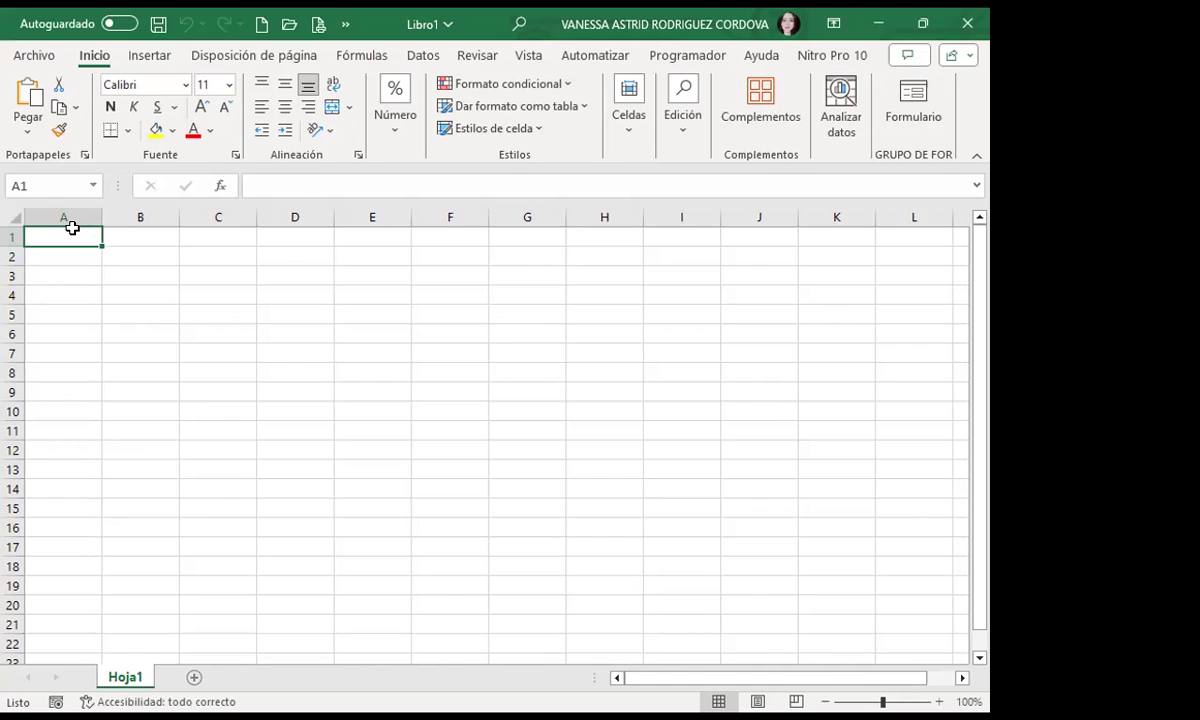
Select the whole worksheet via the corner, then column A with Ctrl+Space, extending to the sheet with Ctrl+A
{"action": "left_click", "coordinate": [12, 214]}
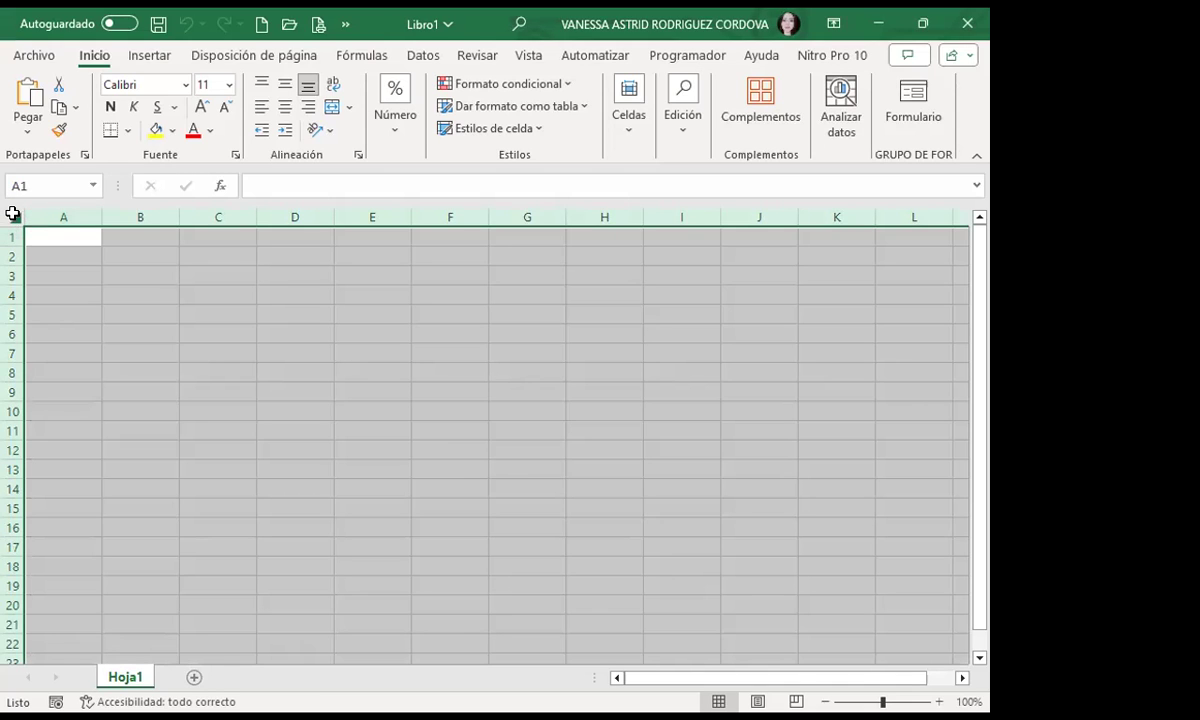
{"action": "left_click", "coordinate": [44, 236]}
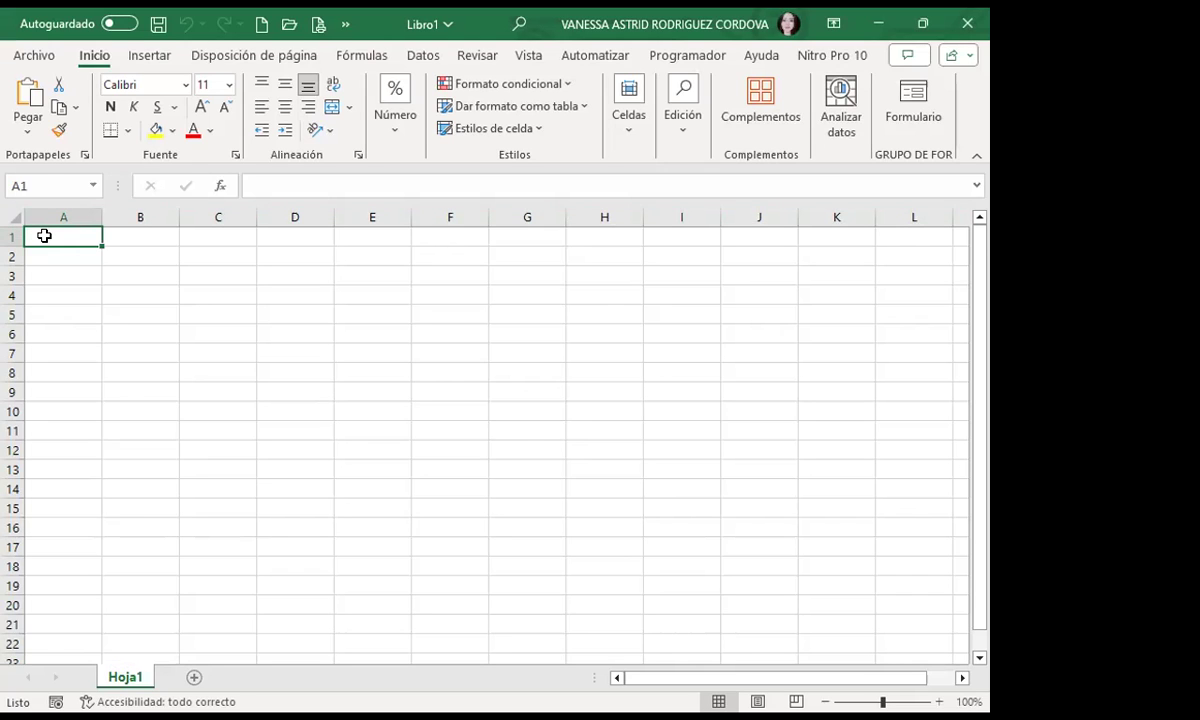
{"action": "key", "text": "ctrl+space"}
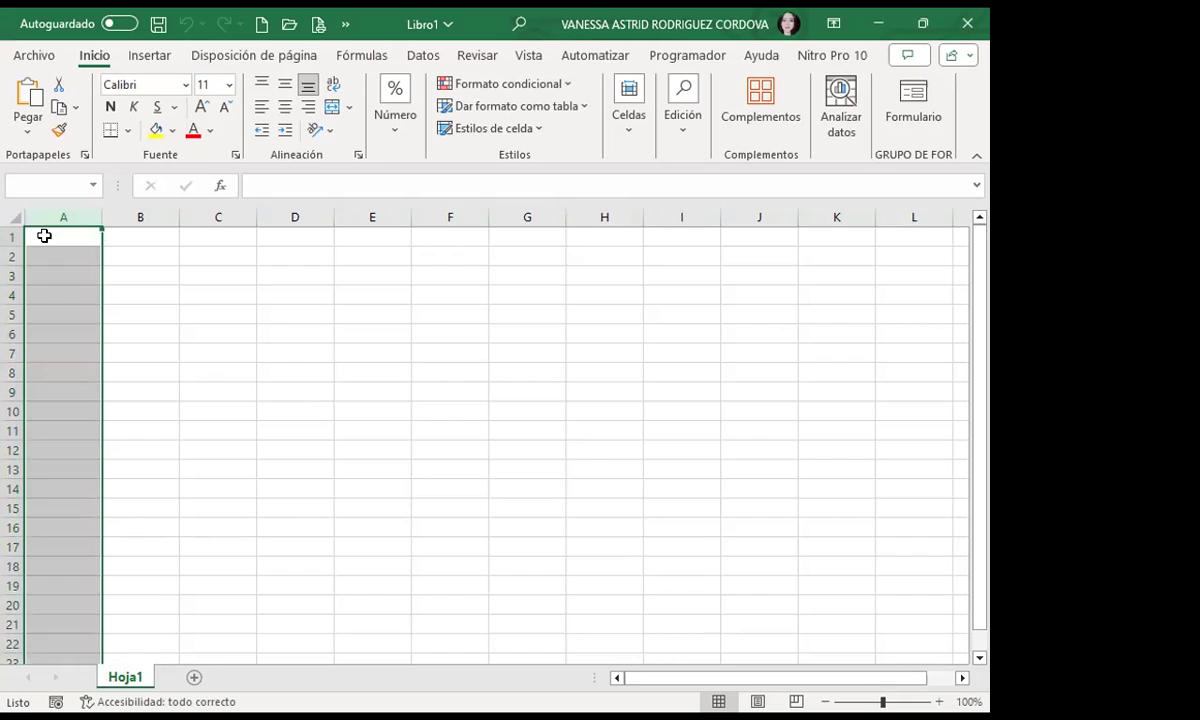
{"action": "key", "text": "ctrl+a"}
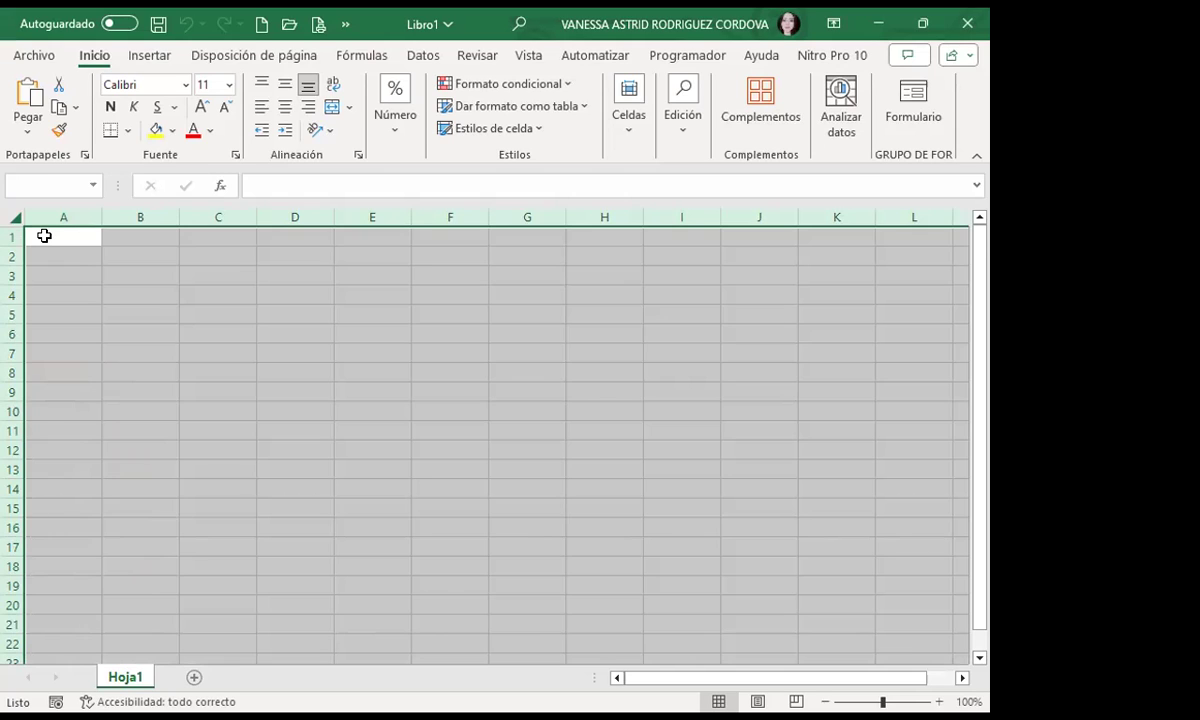
From A1, repeat selecting column A then the whole sheet, then select the whole sheet directly with Ctrl+A twice
{"action": "left_click", "coordinate": [44, 235]}
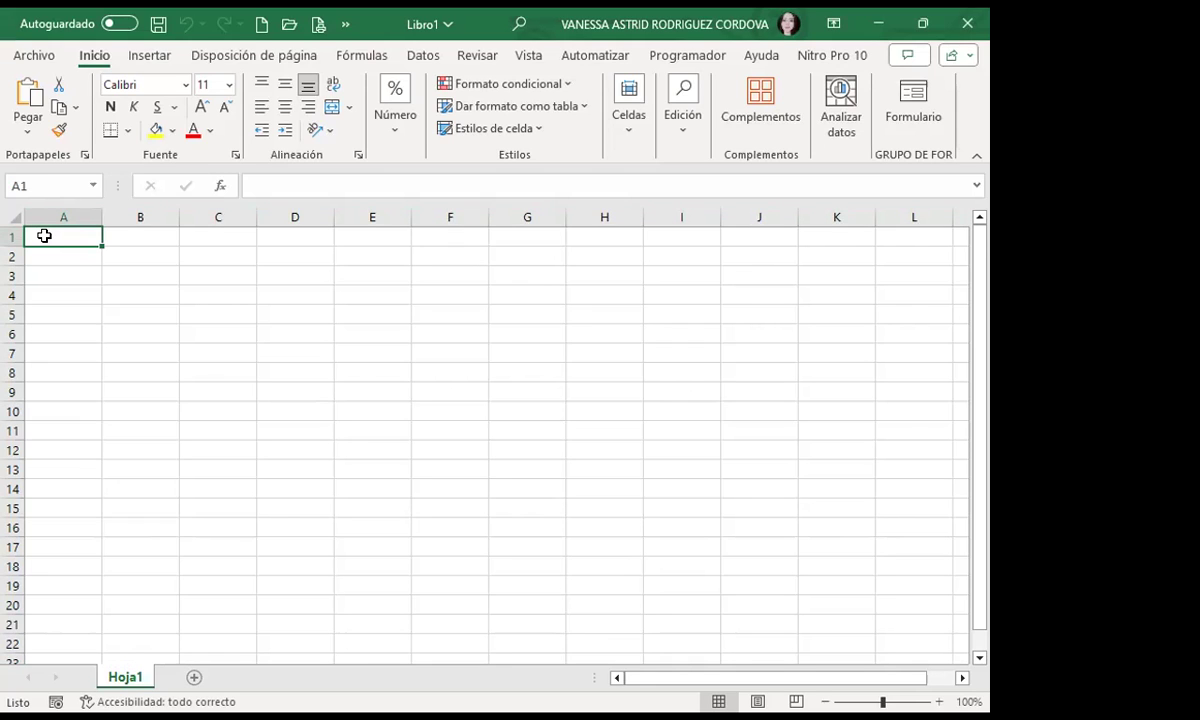
{"action": "key", "text": "ctrl+space"}
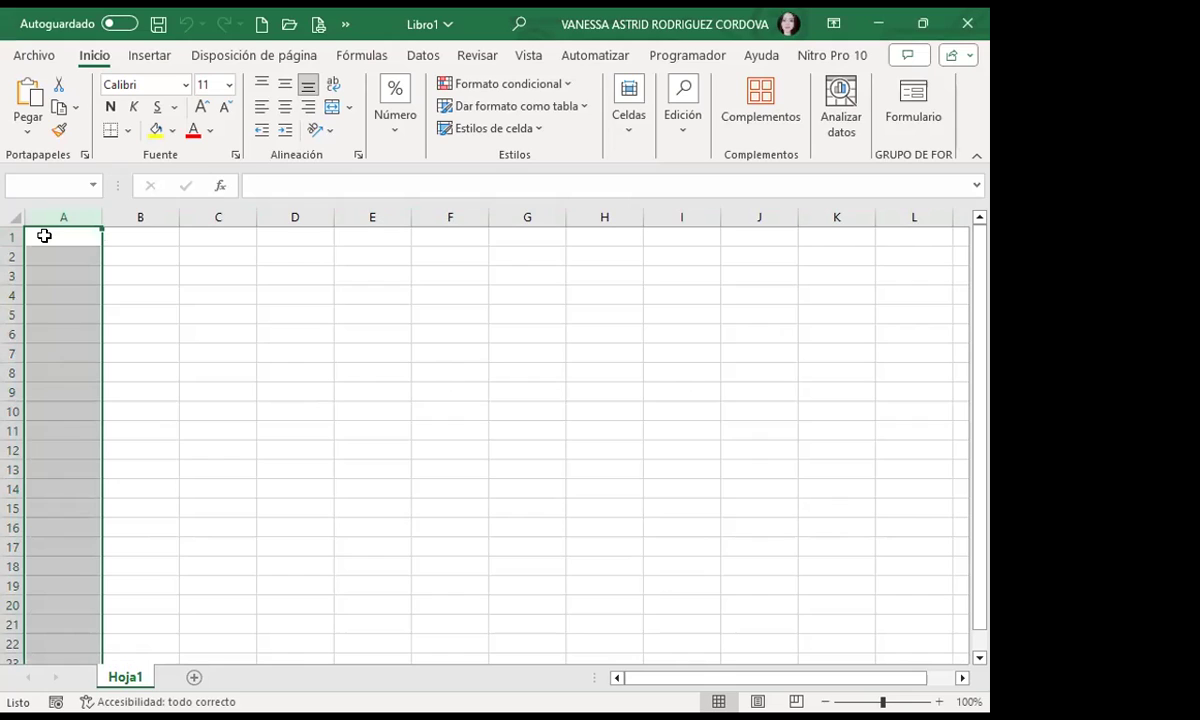
{"action": "key", "text": "ctrl+a"}
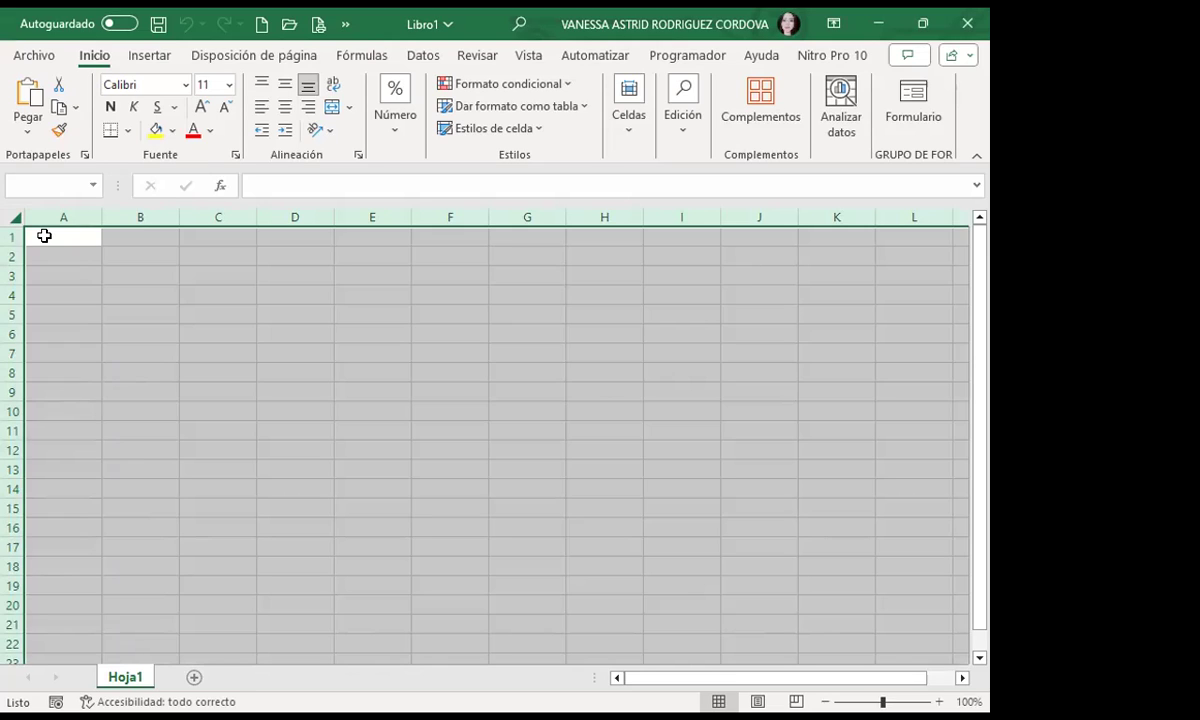
{"action": "left_click", "coordinate": [44, 235]}
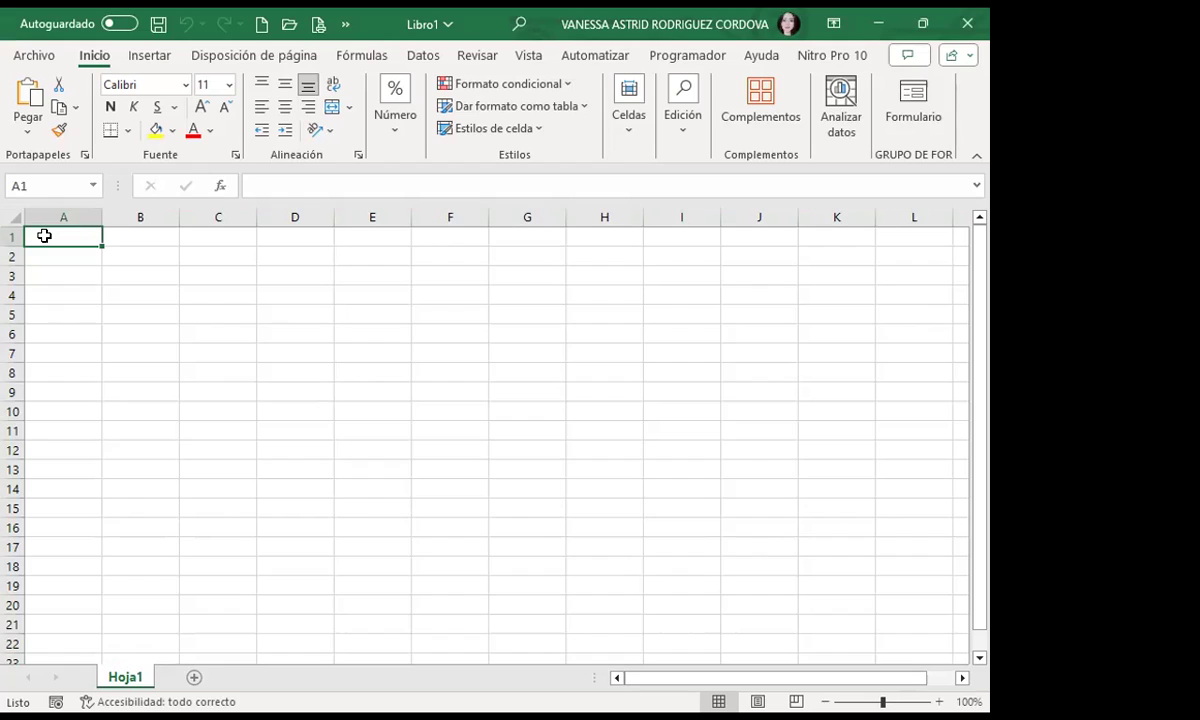
{"action": "key", "text": "ctrl+a"}
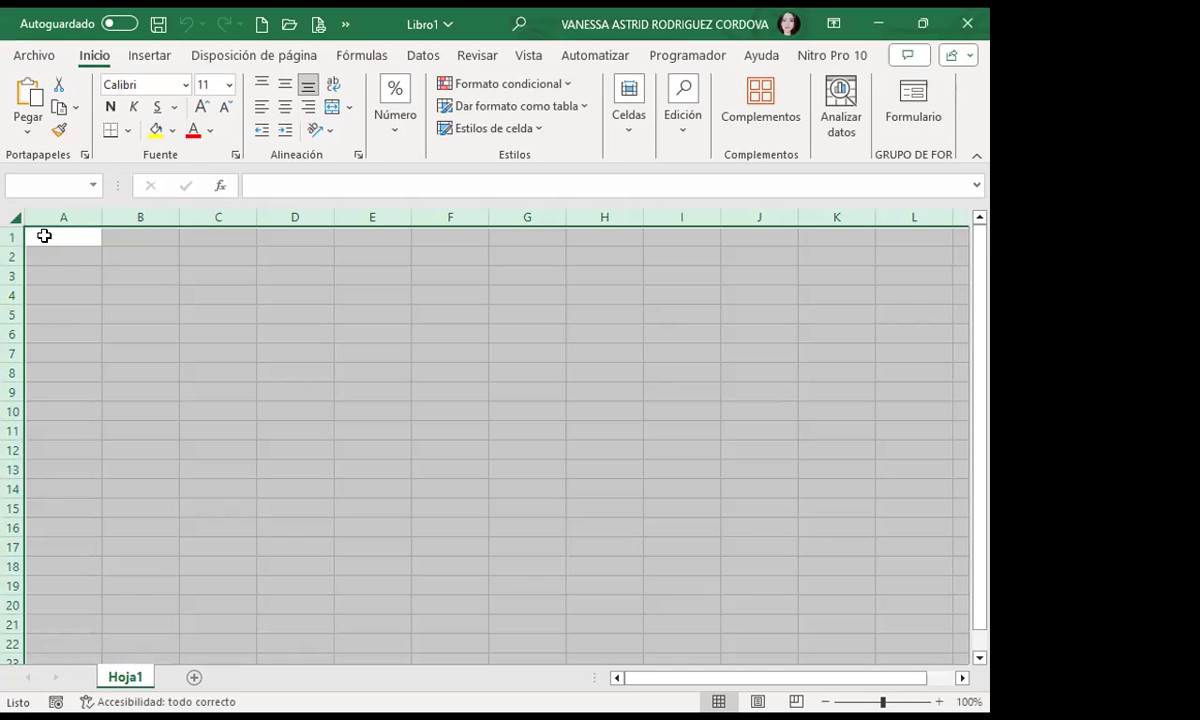
{"action": "left_click", "coordinate": [44, 235]}
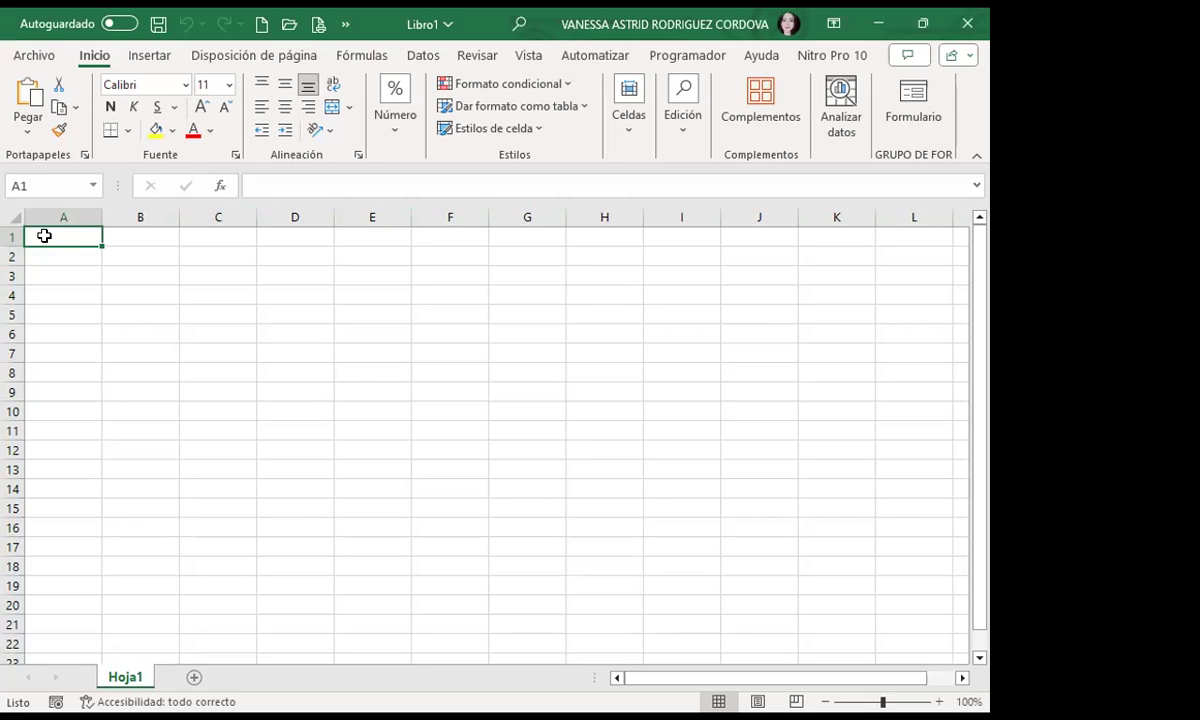
{"action": "key", "text": "ctrl+a"}
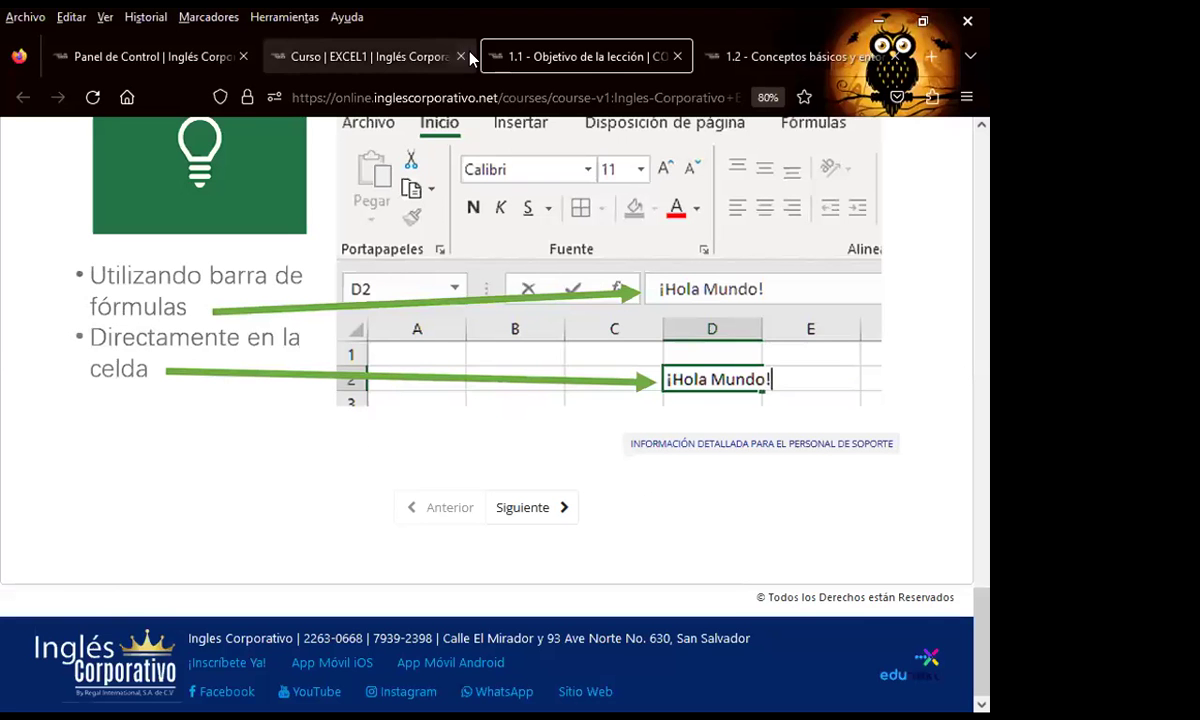
Switch to the 1.2 Conceptos básicos lesson page and scroll through it
{"action": "left_click", "coordinate": [758, 57]}
{"action": "scroll", "coordinate": [319, 501], "scroll_direction": "down", "scroll_amount": 2}
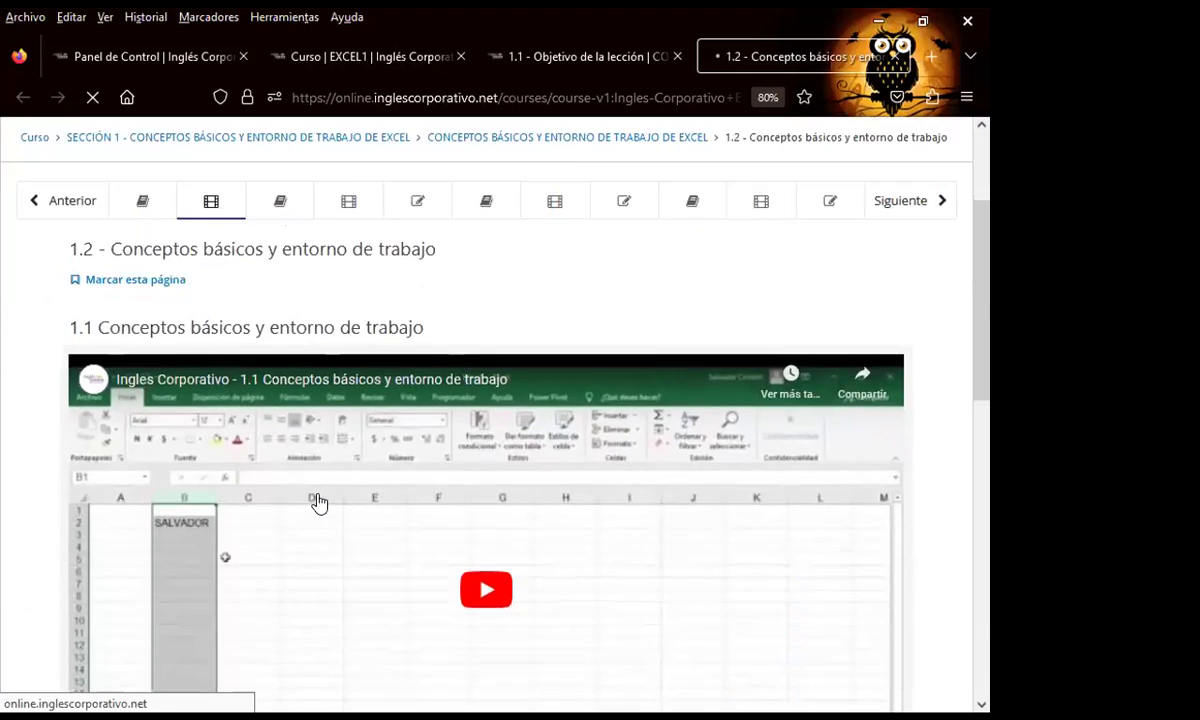
{"action": "scroll", "coordinate": [319, 501], "scroll_direction": "down", "scroll_amount": 6}
{"action": "scroll", "coordinate": [41, 364], "scroll_direction": "up", "scroll_amount": 3}
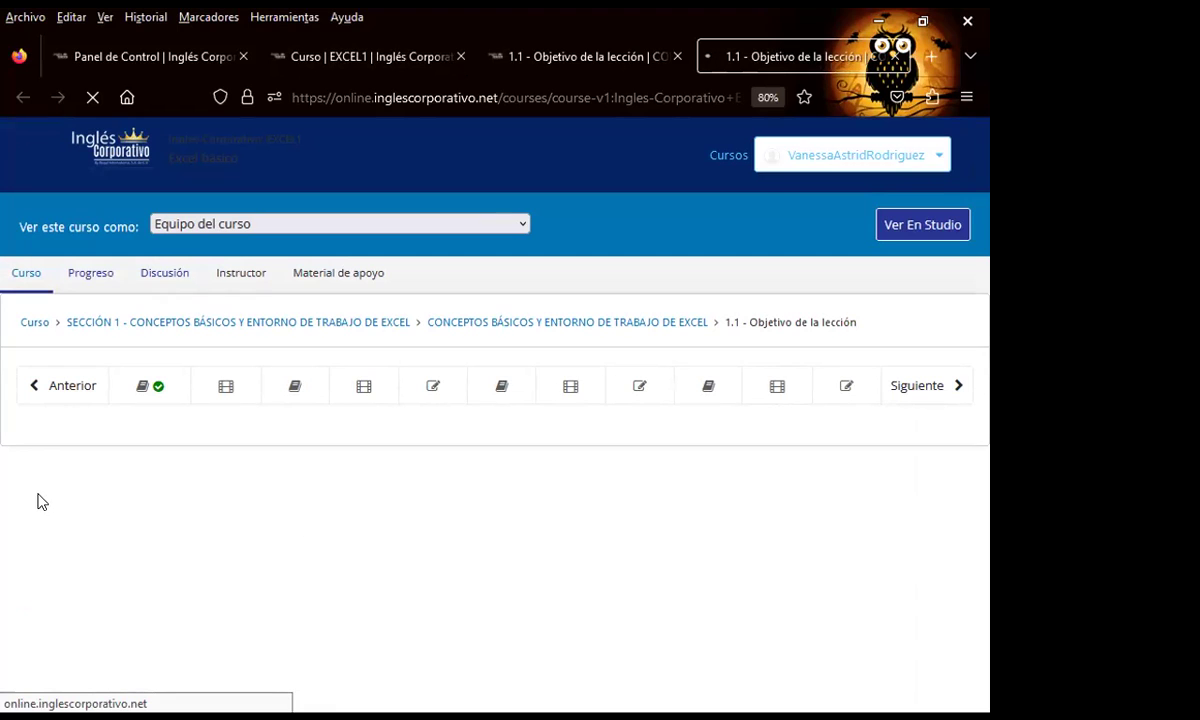
{"action": "scroll", "coordinate": [122, 444], "scroll_direction": "down", "scroll_amount": 1}
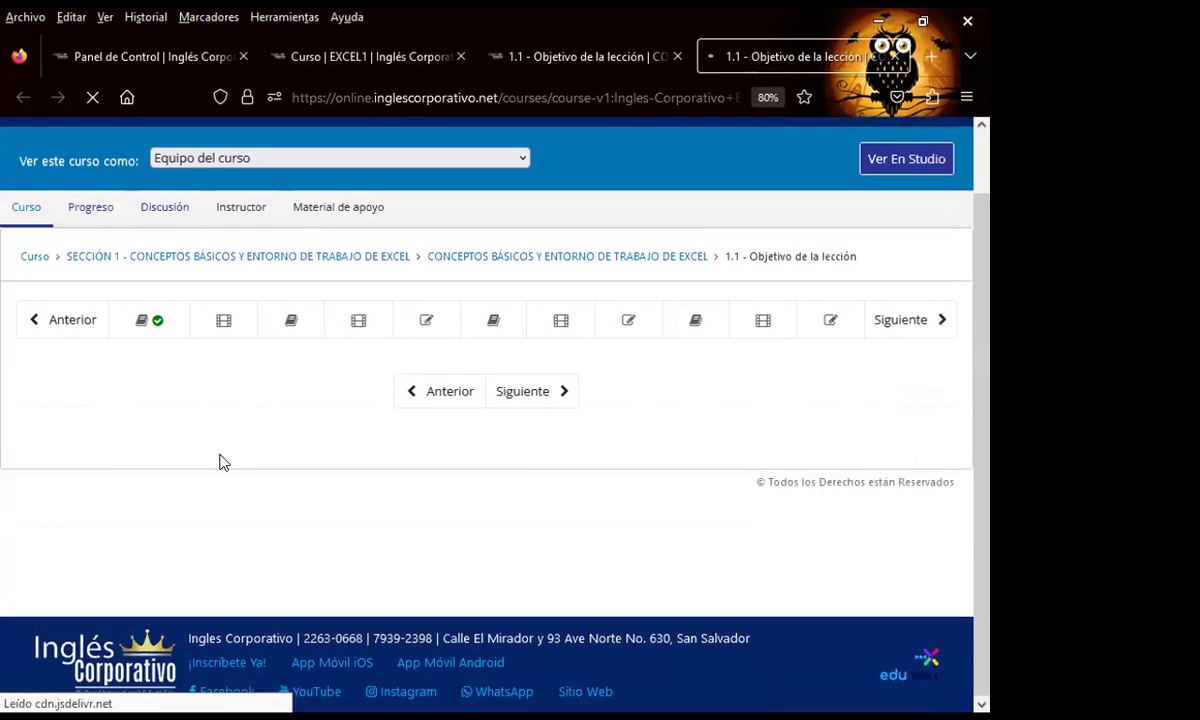
Open the 1.2 Conceptos básicos y entorno de trabajo unit and scroll down to the Discusión section
{"action": "left_click", "coordinate": [249, 331]}
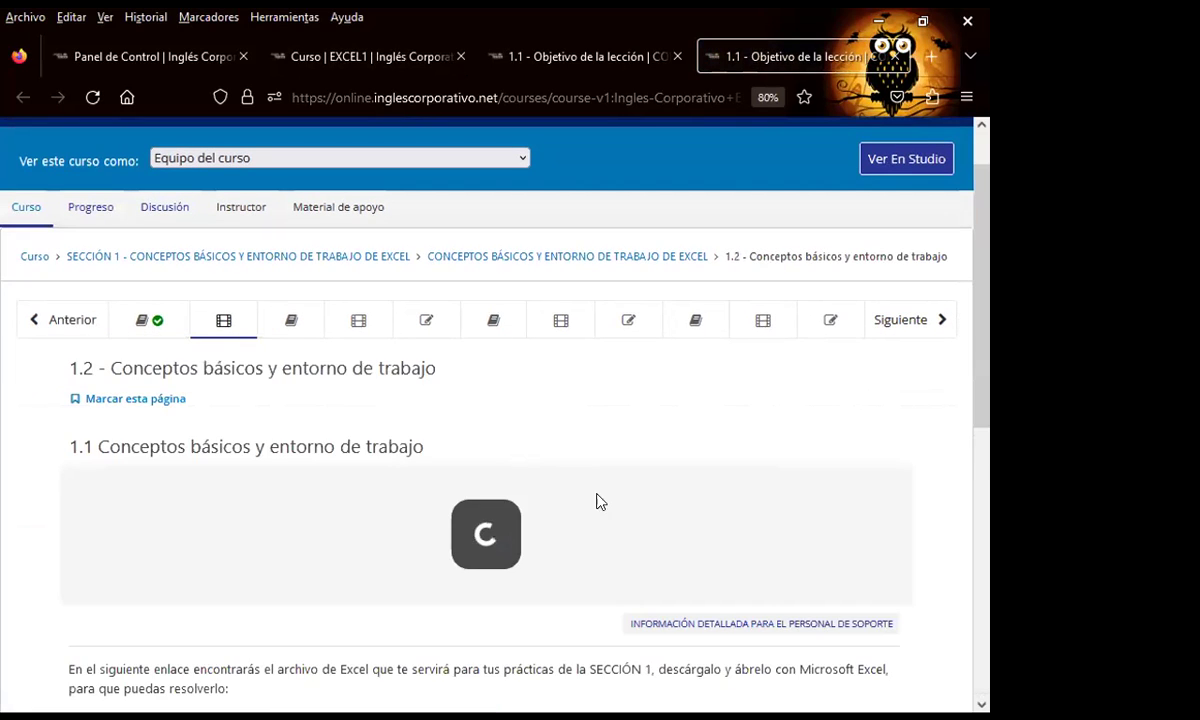
{"action": "scroll", "coordinate": [5, 509], "scroll_direction": "down", "scroll_amount": 3}
{"action": "scroll", "coordinate": [5, 509], "scroll_direction": "down", "scroll_amount": 3}
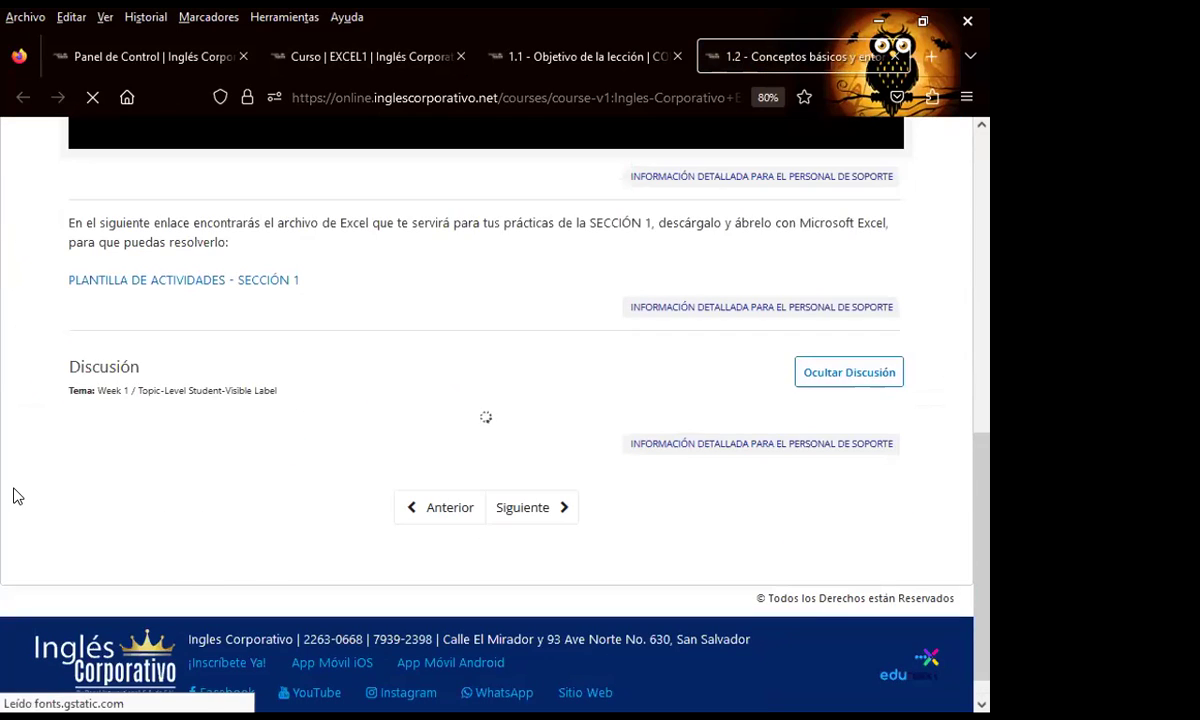
{"action": "scroll", "coordinate": [5, 515], "scroll_direction": "down", "scroll_amount": 2}
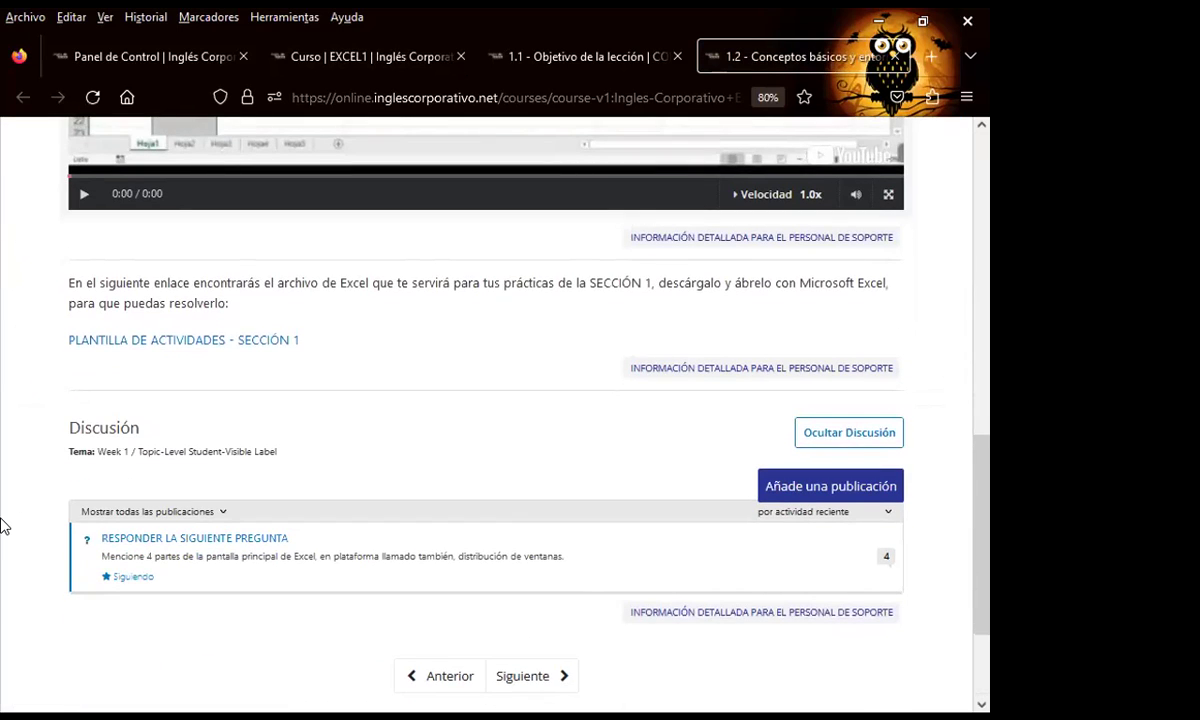